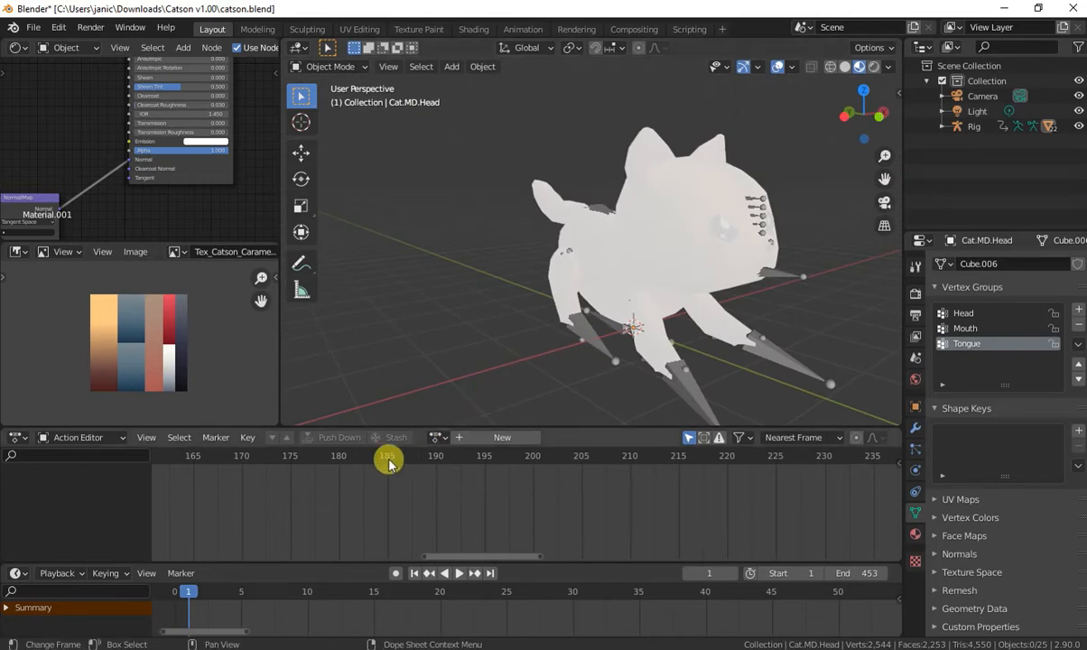
Play the cat rig's animation briefly and return the timeline to frame 1
{"action": "key", "text": "space"}
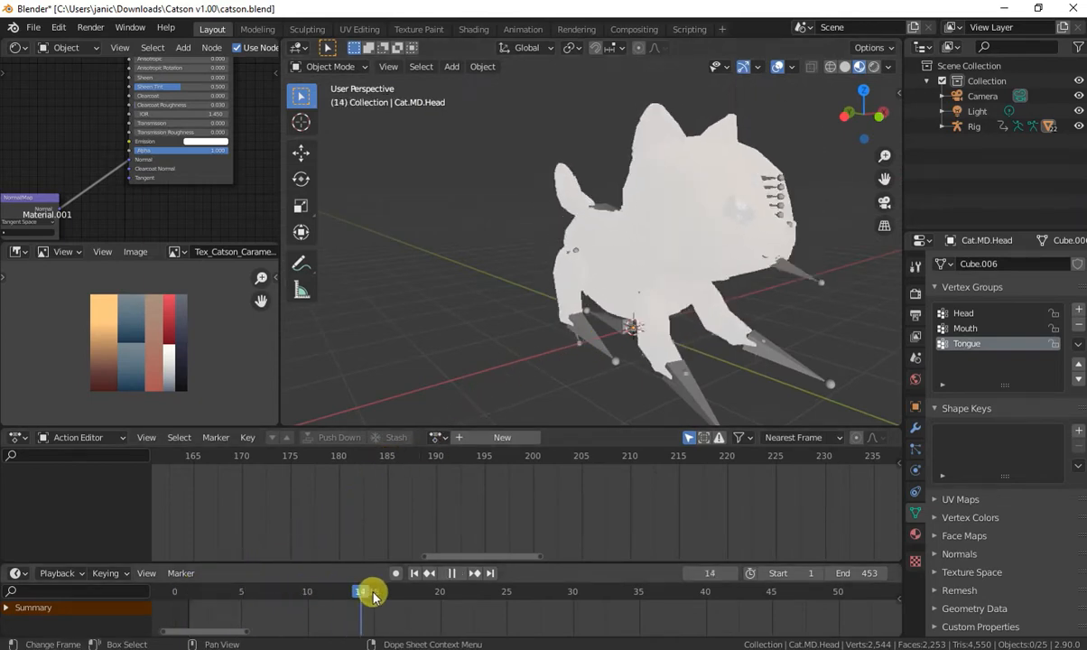
{"action": "key", "text": "space"}
{"action": "left_click_drag", "start_coordinate": [583, 597], "coordinate": [189, 596]}
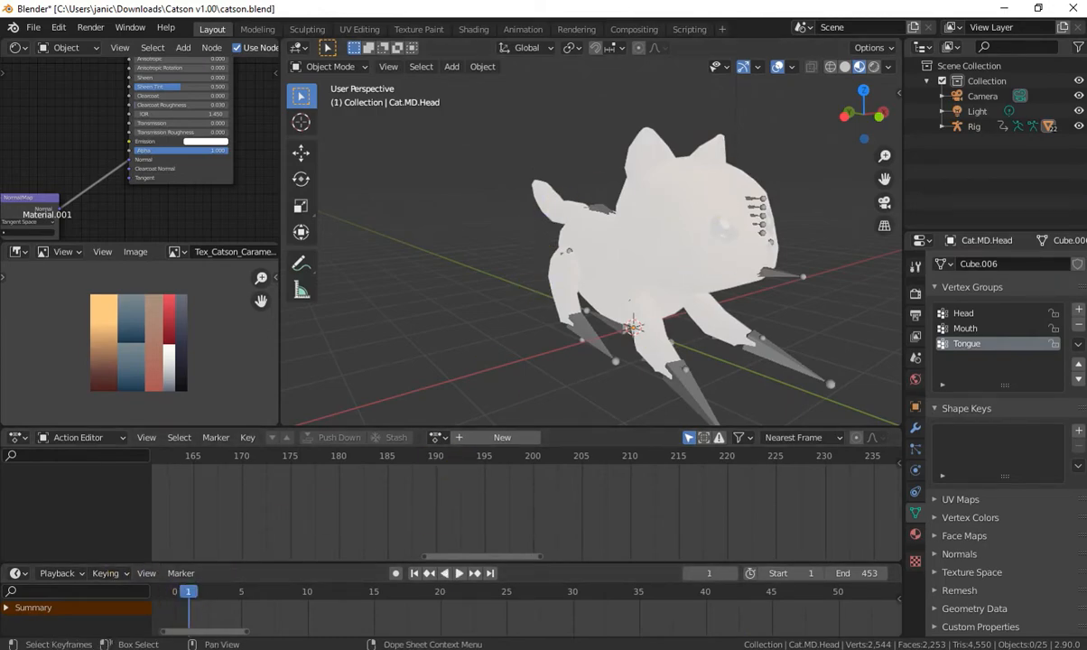
Switch to Smile Game Builder and preview the E_Animal03A character with the chair, run and wait motions
{"action": "left_click", "coordinate": [1003, 623]}
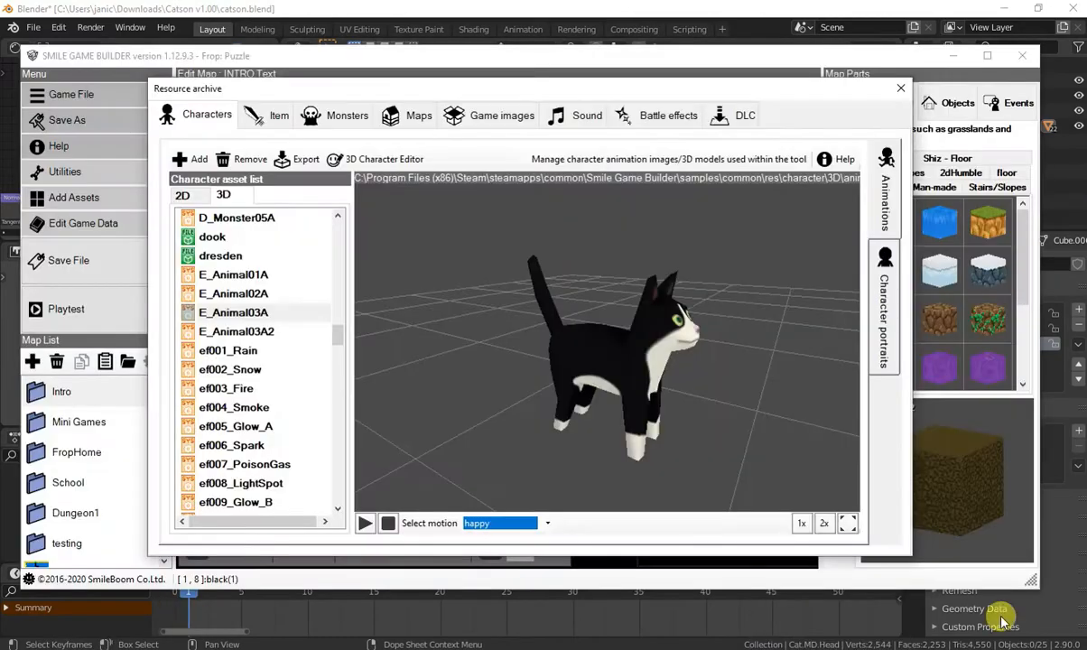
{"action": "left_click", "coordinate": [254, 313]}
{"action": "left_click_drag", "start_coordinate": [580, 360], "coordinate": [626, 300]}
{"action": "left_click", "coordinate": [546, 524]}
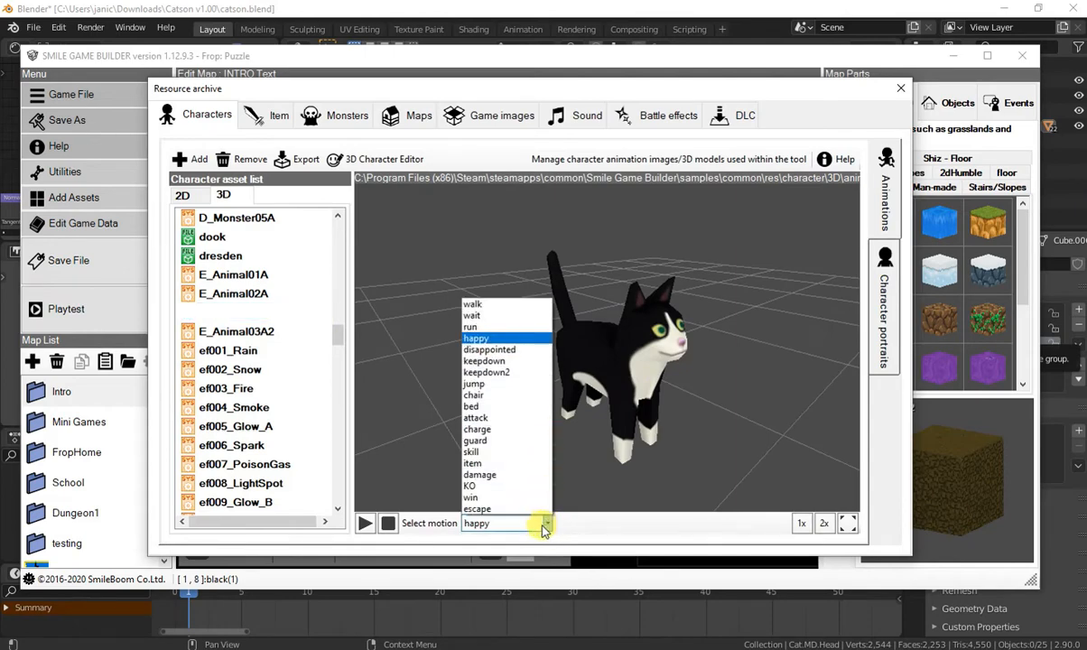
{"action": "left_click", "coordinate": [477, 394]}
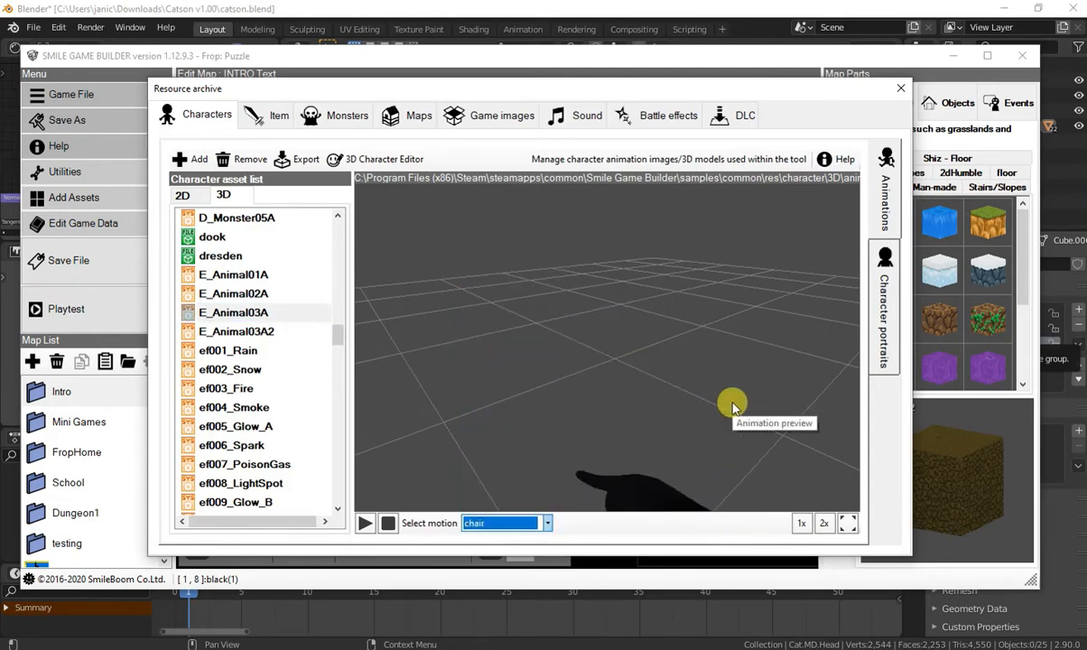
{"action": "key", "text": "Up"}
{"action": "key", "text": "Up"}
{"action": "key", "text": "Up"}
{"action": "key", "text": "Up"}
{"action": "key", "text": "Up"}
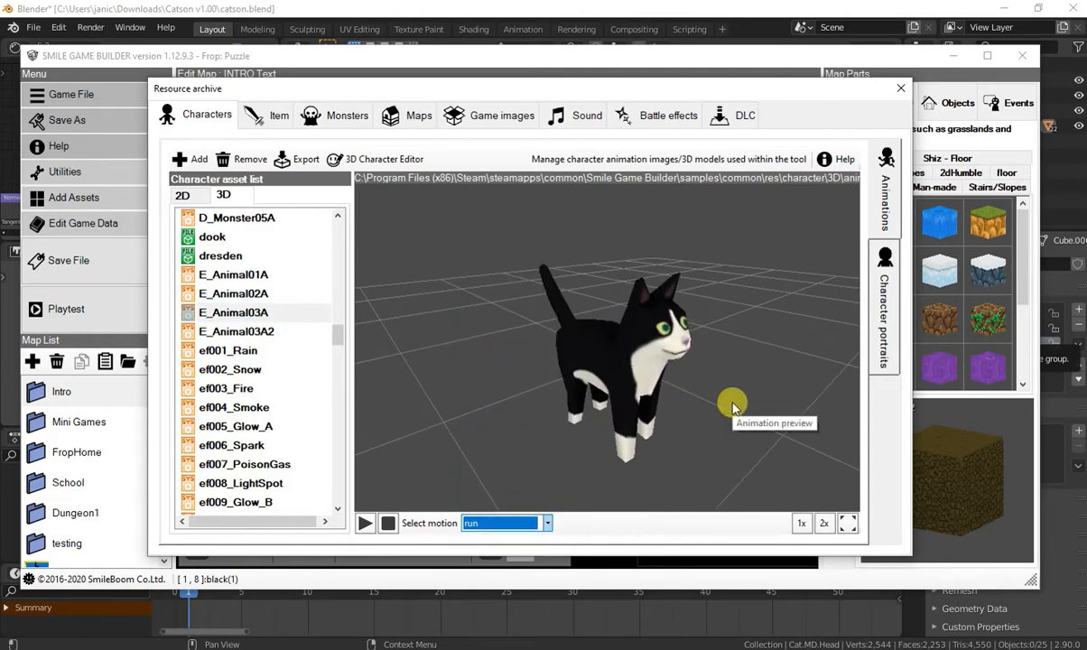
{"action": "key", "text": "Up"}
{"action": "key", "text": "Up"}
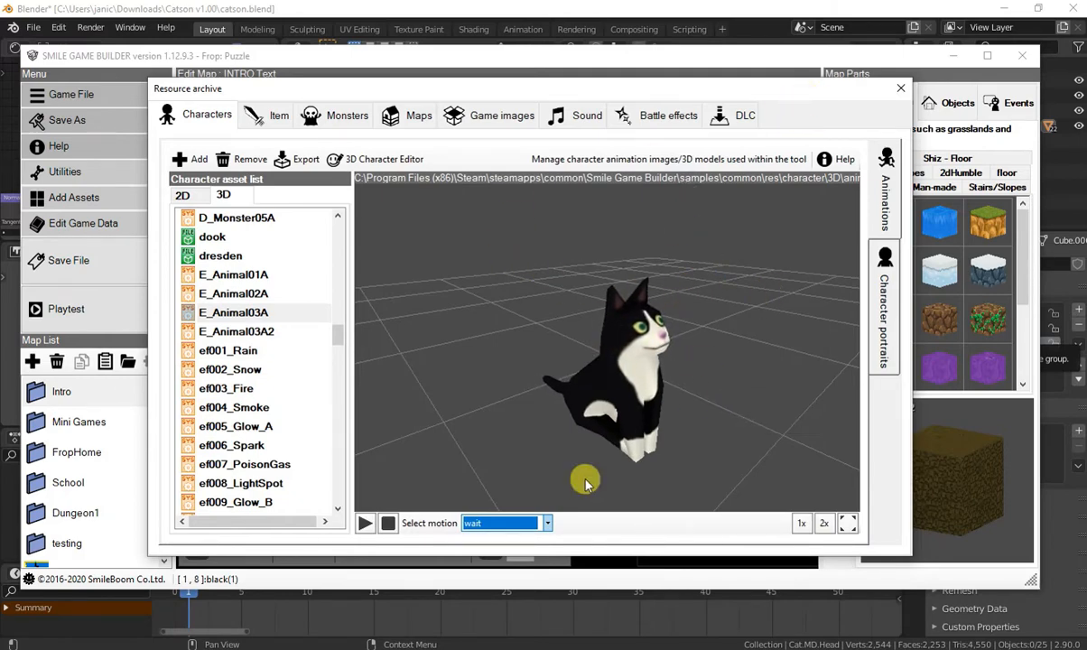
Switch back to Blender, view the cat model's tail and select its head mesh Cat.HD.Head
{"action": "left_click", "coordinate": [596, 7]}
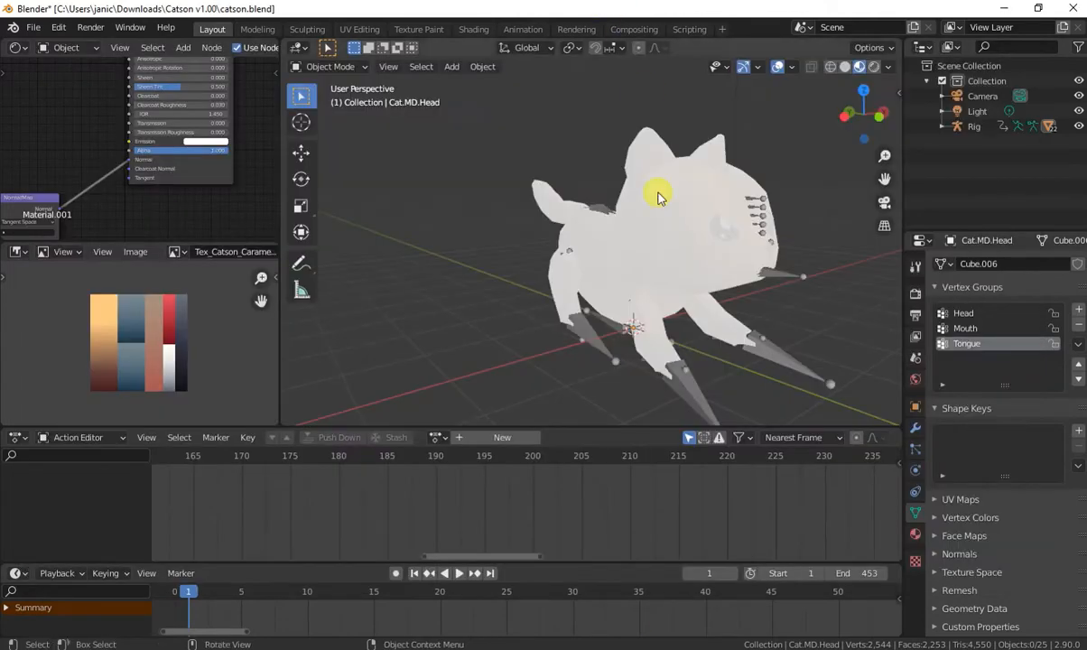
{"action": "middle_click_drag", "start_coordinate": [720, 287], "coordinate": [650, 364]}
{"action": "scroll", "coordinate": [468, 303], "scroll_direction": "up", "scroll_amount": 2}
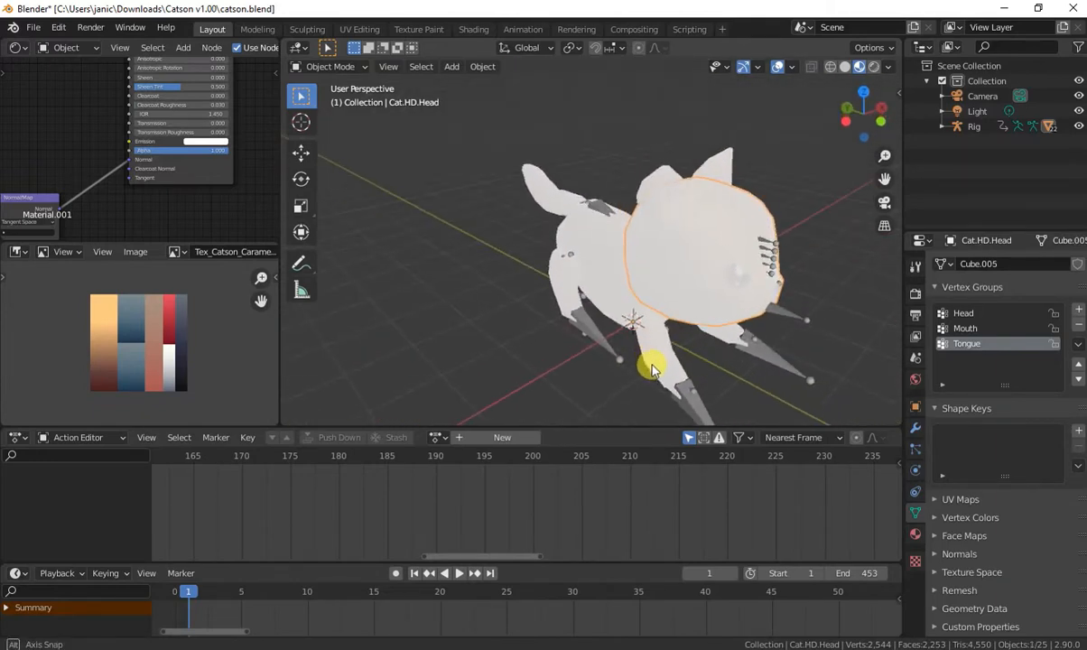
{"action": "left_click", "coordinate": [531, 177]}
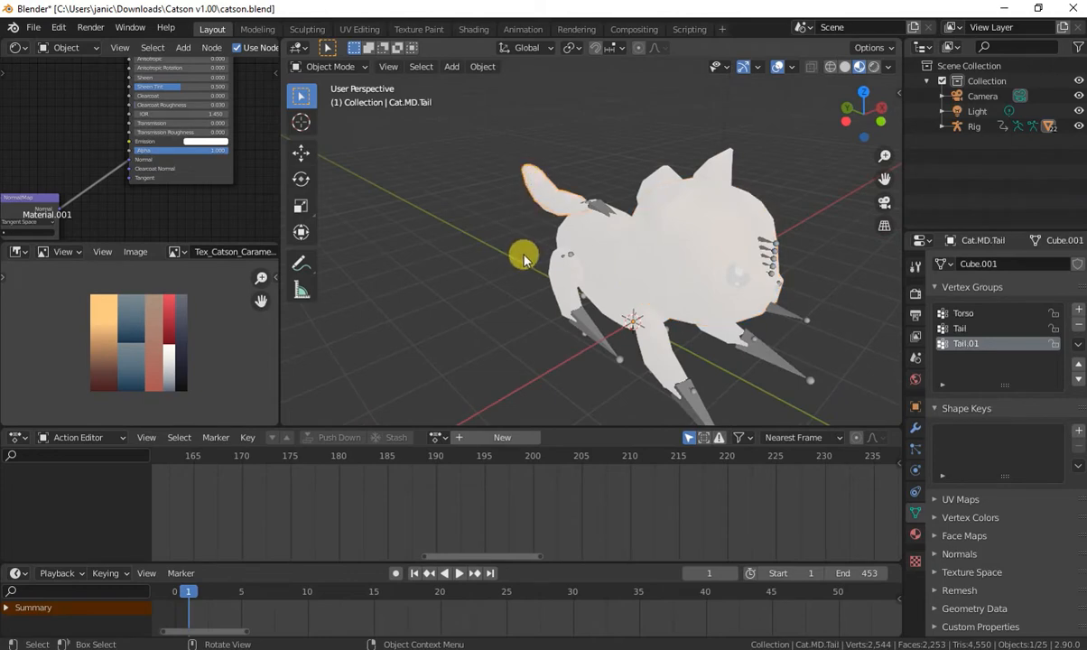
{"action": "middle_click_drag", "start_coordinate": [524, 260], "coordinate": [558, 283]}
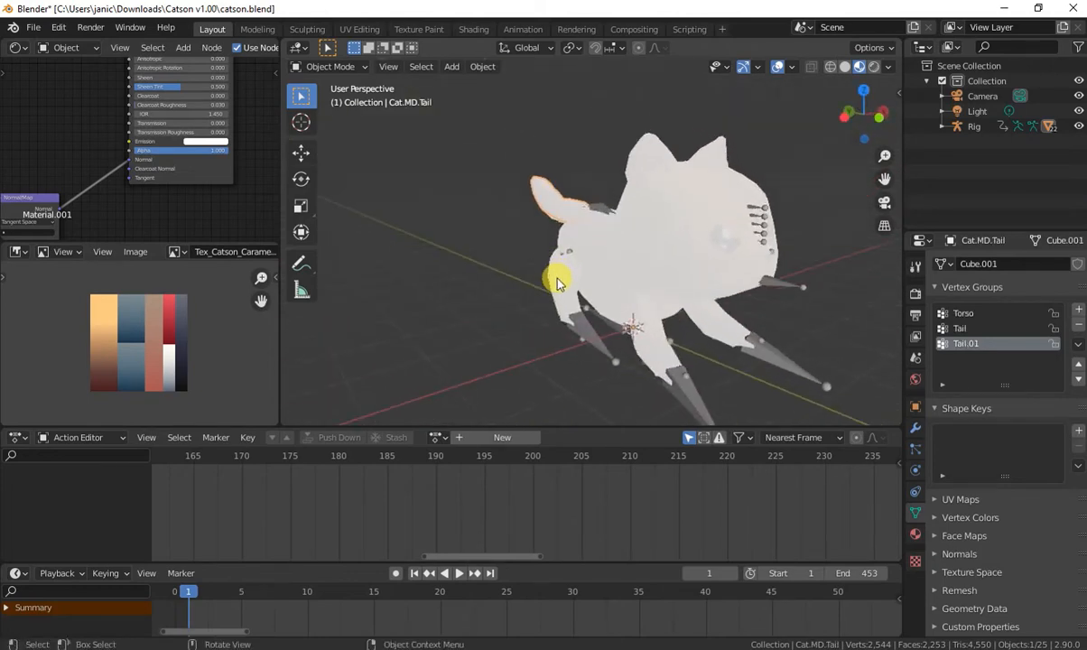
{"action": "left_click", "coordinate": [648, 254]}
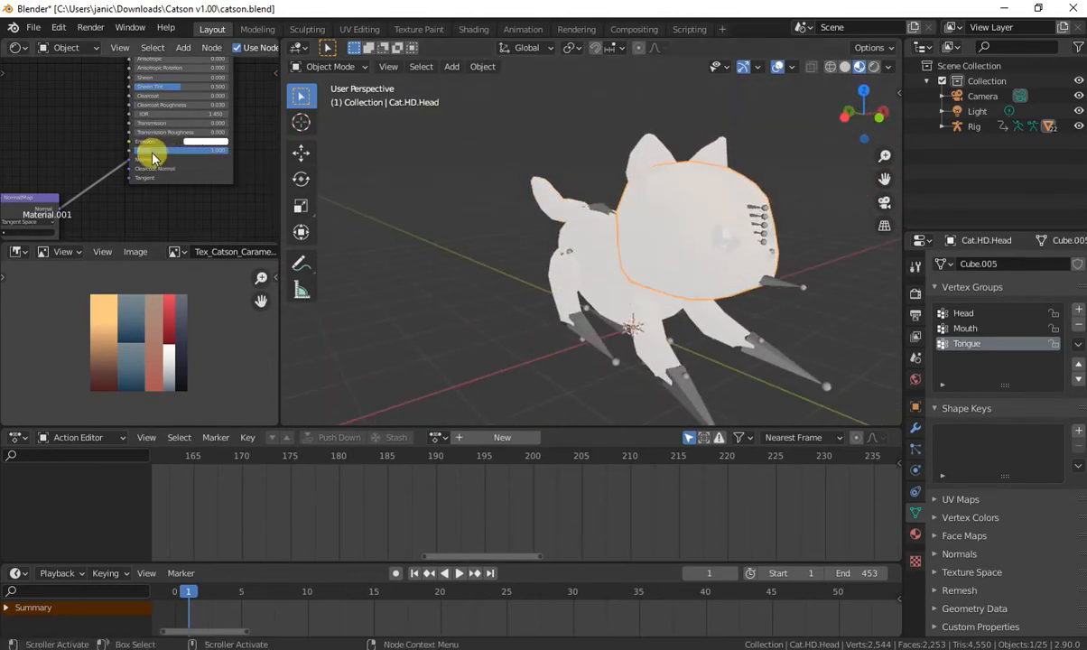
Merge the image and shader editor areas into the 3D viewport and make the timeline slightly taller
{"action": "middle_click_drag", "start_coordinate": [108, 132], "coordinate": [129, 55]}
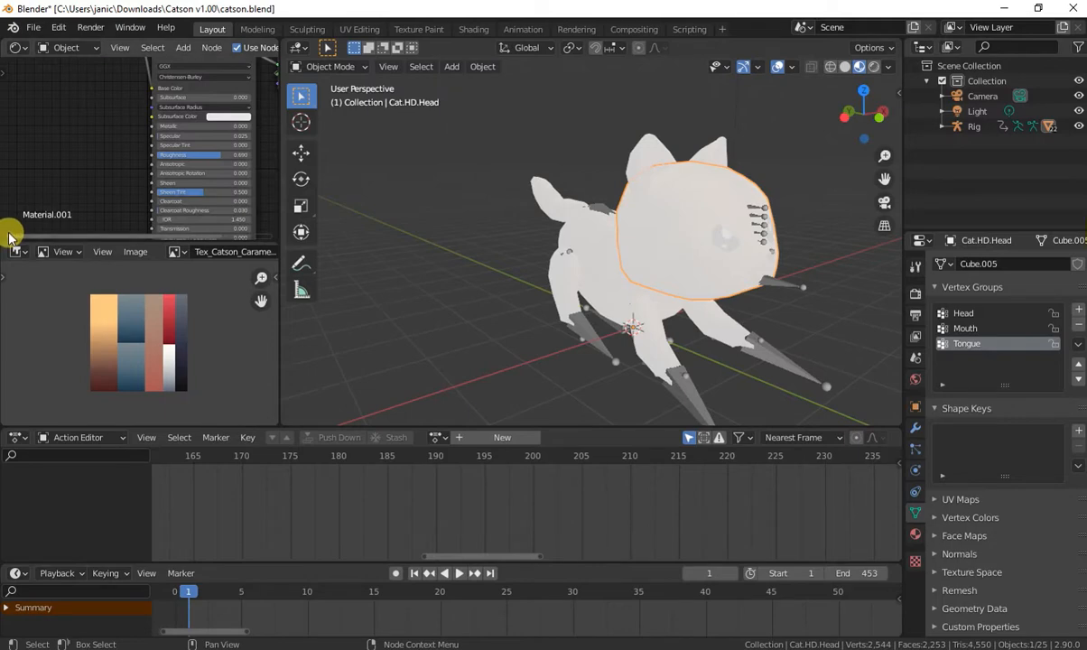
{"action": "left_click_drag", "start_coordinate": [275, 241], "coordinate": [262, 311]}
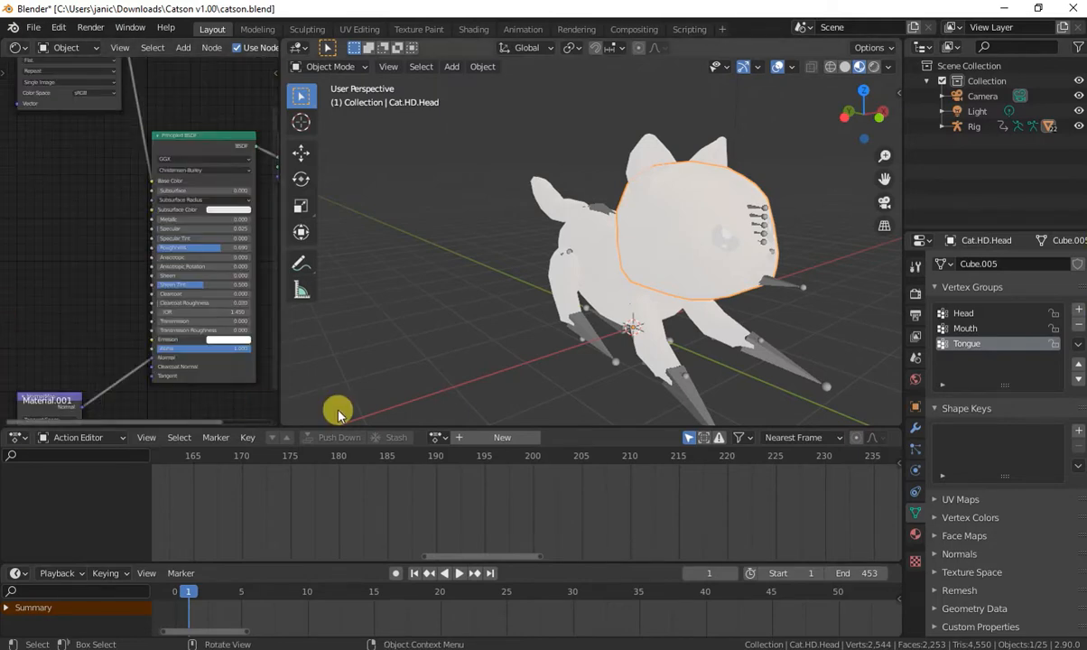
{"action": "left_click_drag", "start_coordinate": [291, 424], "coordinate": [84, 421]}
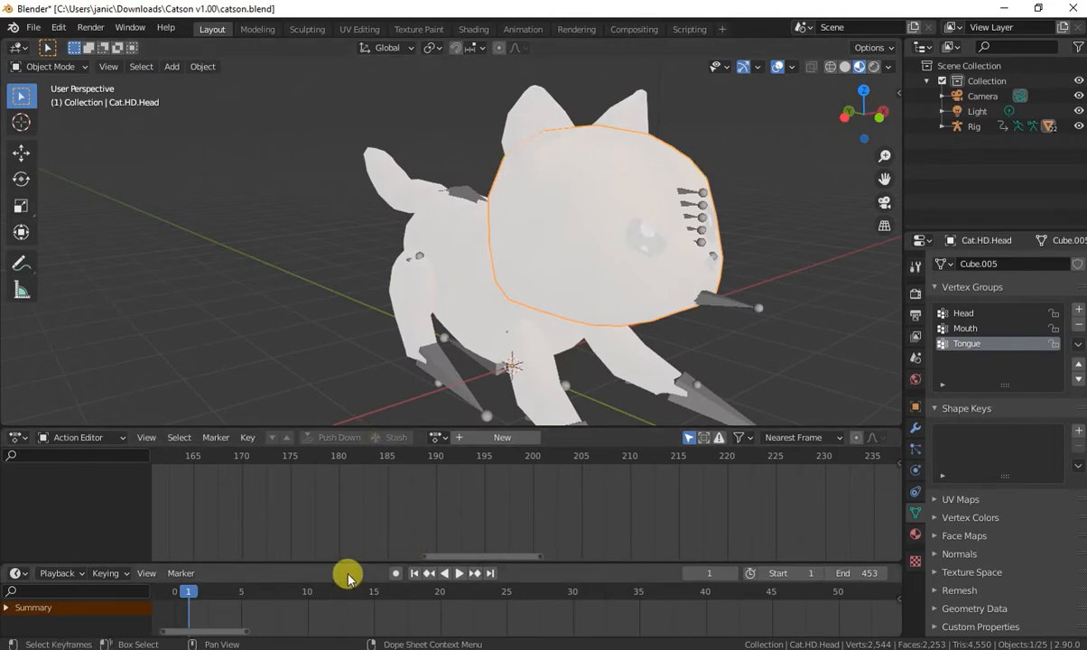
{"action": "left_click_drag", "start_coordinate": [343, 558], "coordinate": [349, 528]}
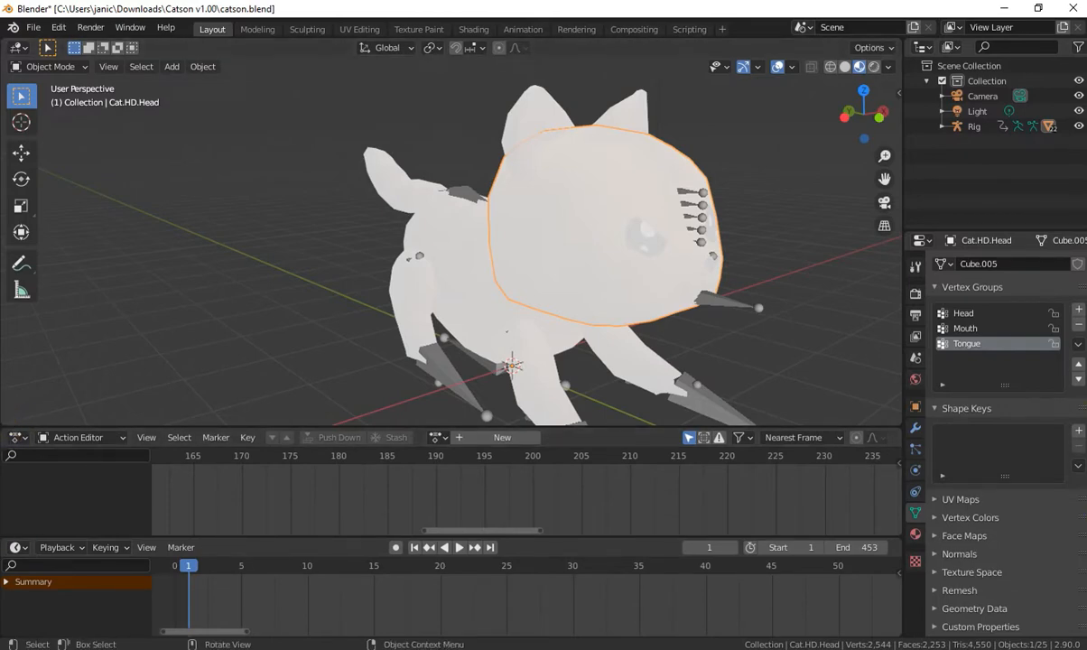
Split a narrow column of two stacked areas off the 3D viewport and make its upper area a Shader Editor
{"action": "left_click_drag", "start_coordinate": [6, 397], "coordinate": [271, 414]}
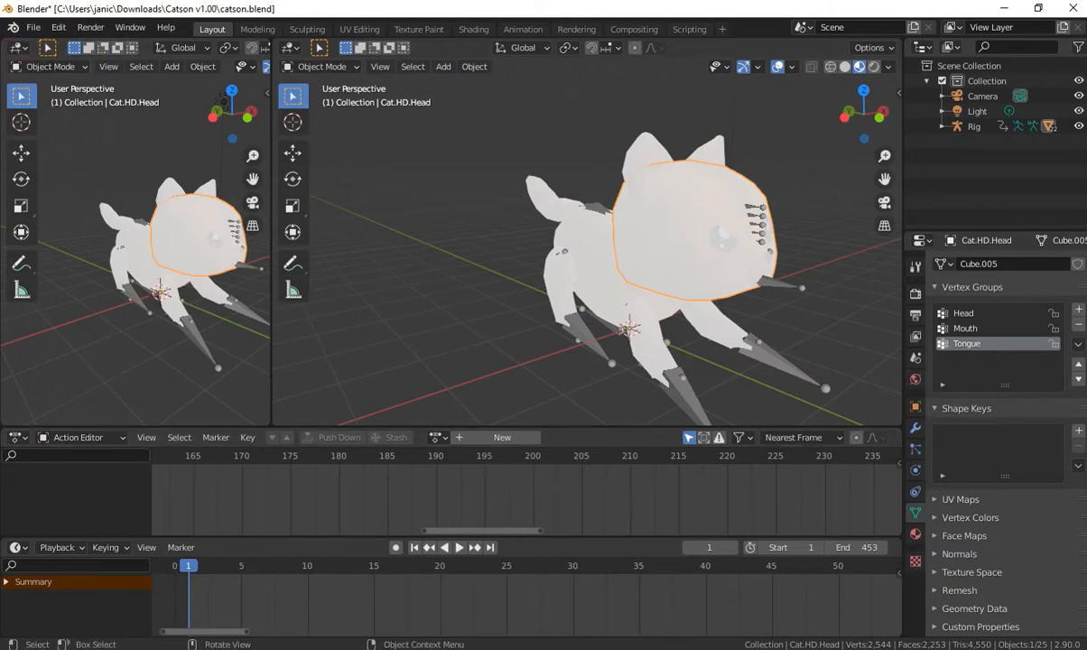
{"action": "left_click_drag", "start_coordinate": [3, 422], "coordinate": [63, 234]}
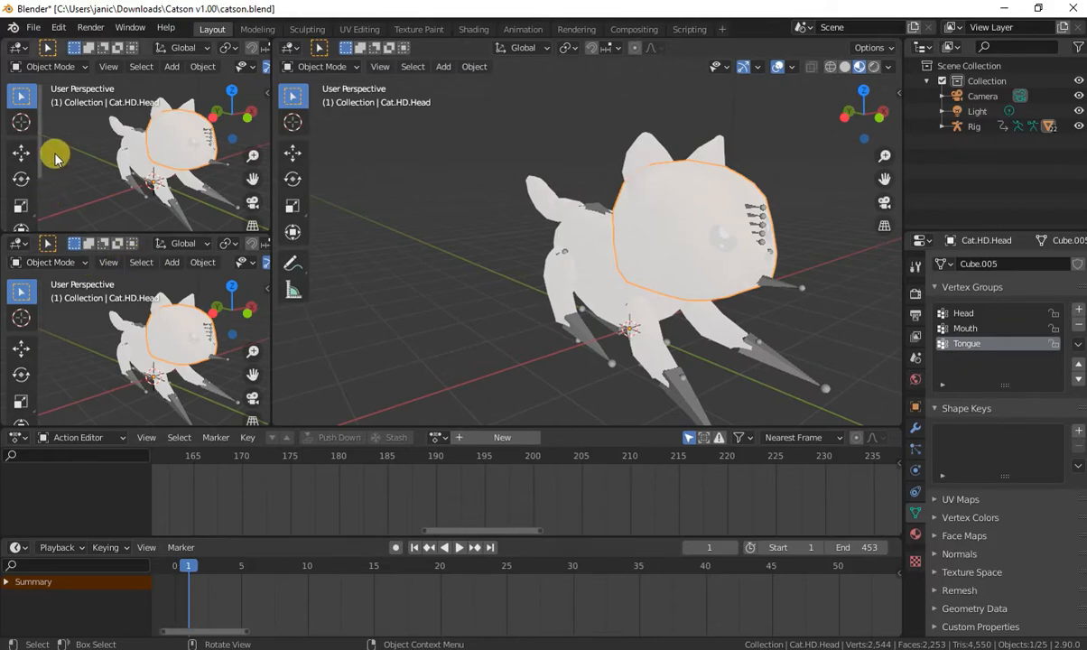
{"action": "left_click", "coordinate": [19, 49]}
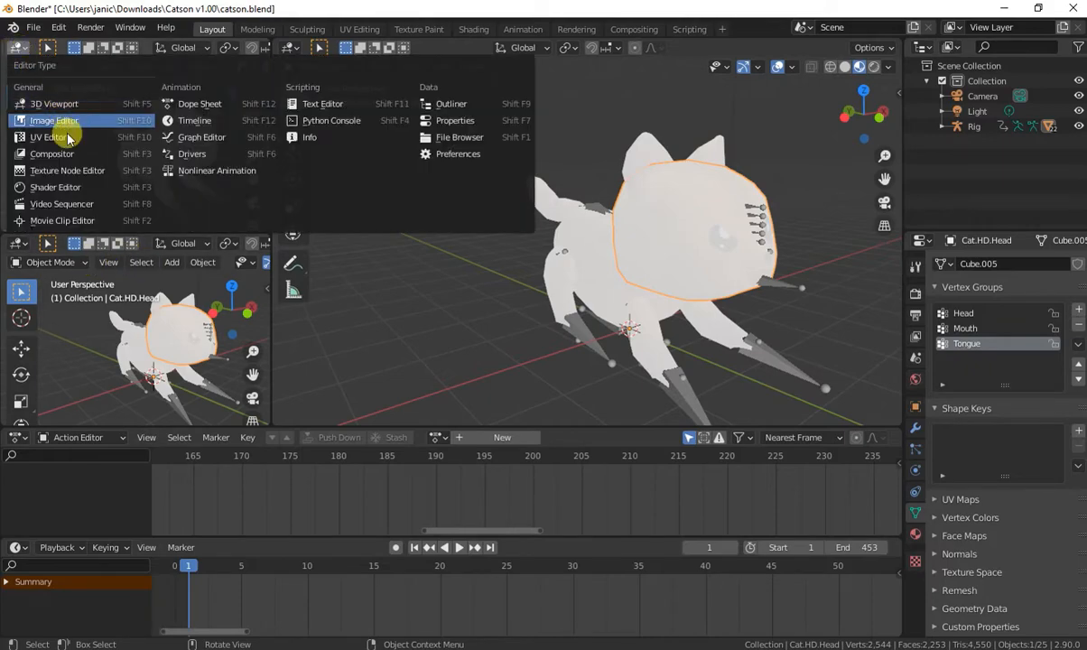
{"action": "left_click", "coordinate": [77, 187]}
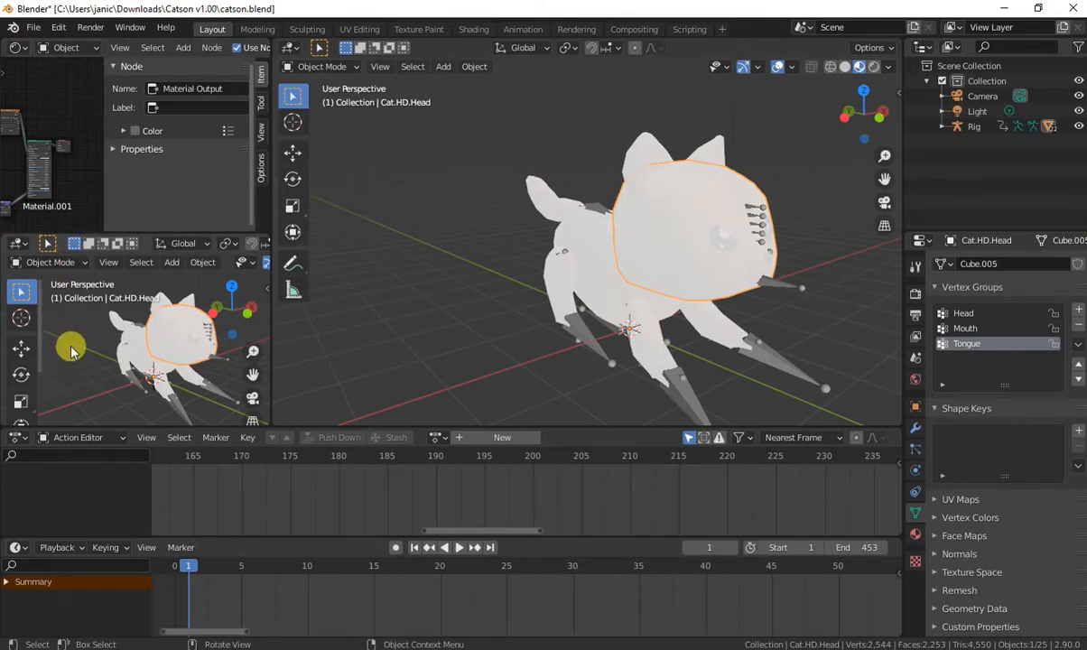
Make the column's lower area an Image Editor and hide the Shader Editor's sidebar
{"action": "left_click", "coordinate": [18, 243]}
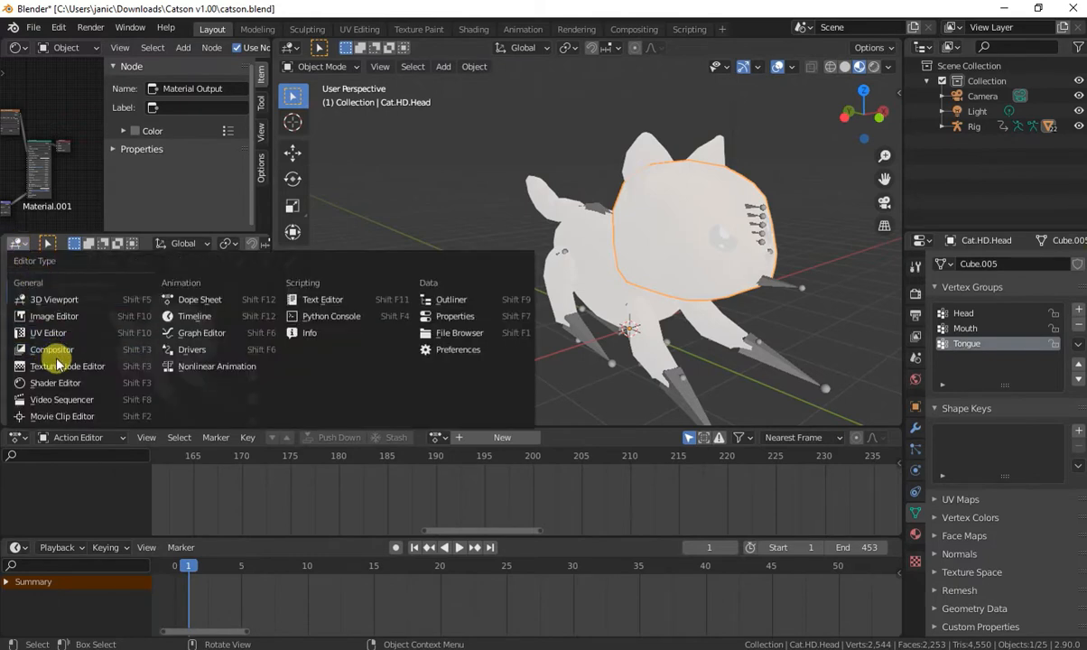
{"action": "left_click", "coordinate": [63, 316]}
{"action": "scroll", "coordinate": [96, 326], "scroll_direction": "down", "scroll_amount": 2}
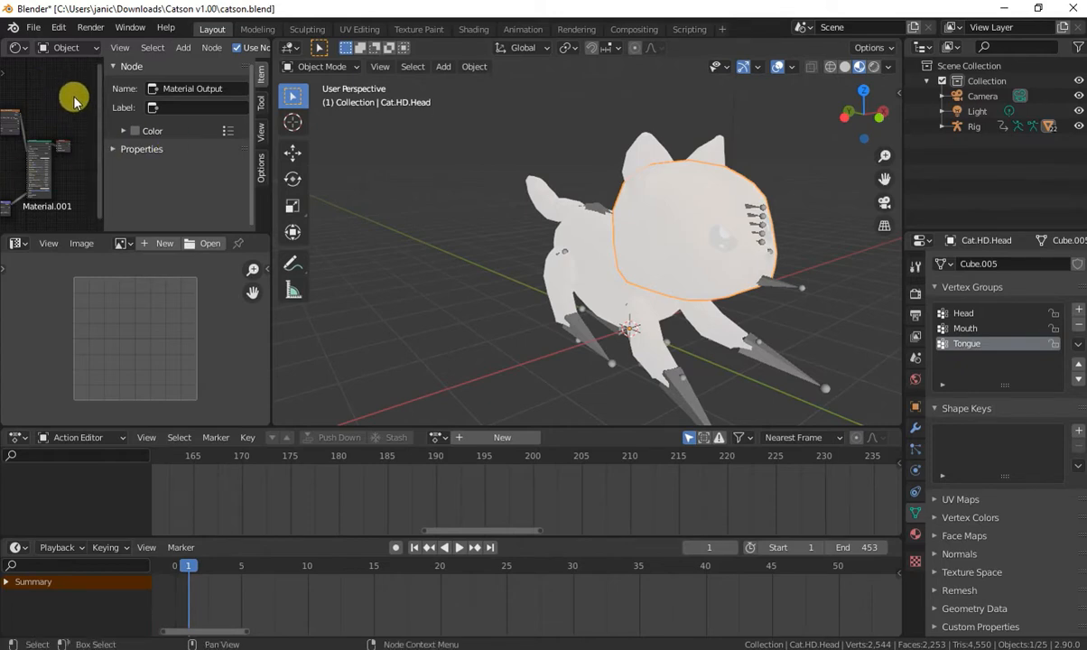
{"action": "key", "text": "n"}
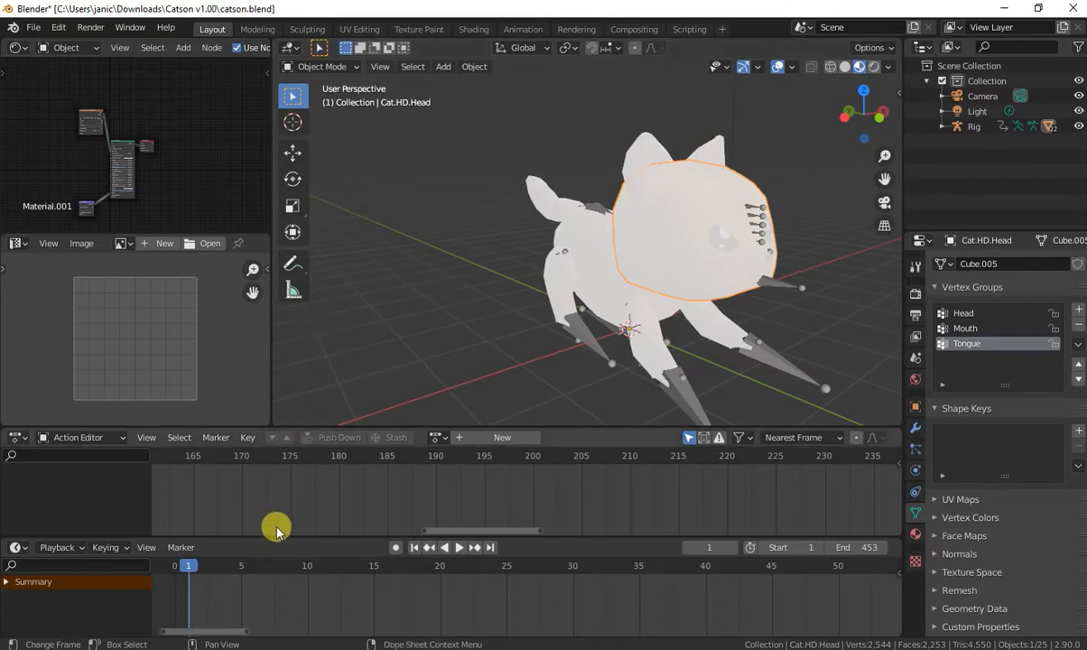
Close the Action Editor by merging it into the timeline and shrink the timeline to enlarge the 3D viewport
{"action": "left_click_drag", "start_coordinate": [243, 536], "coordinate": [241, 558]}
{"action": "left_click_drag", "start_coordinate": [250, 422], "coordinate": [3, 512]}
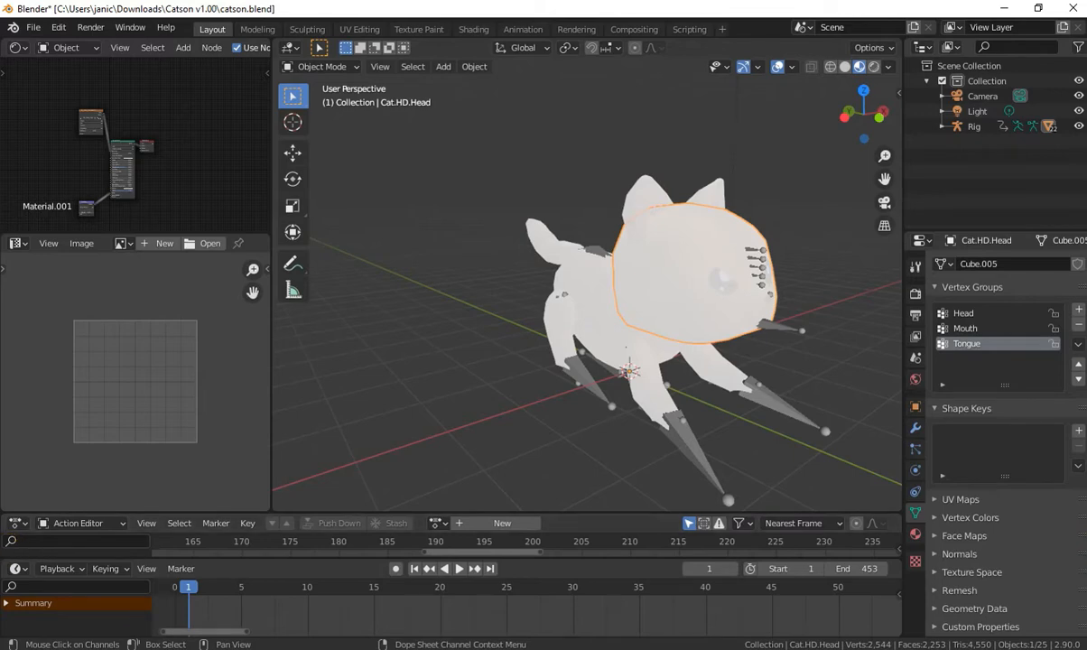
{"action": "left_click_drag", "start_coordinate": [3, 561], "coordinate": [8, 553]}
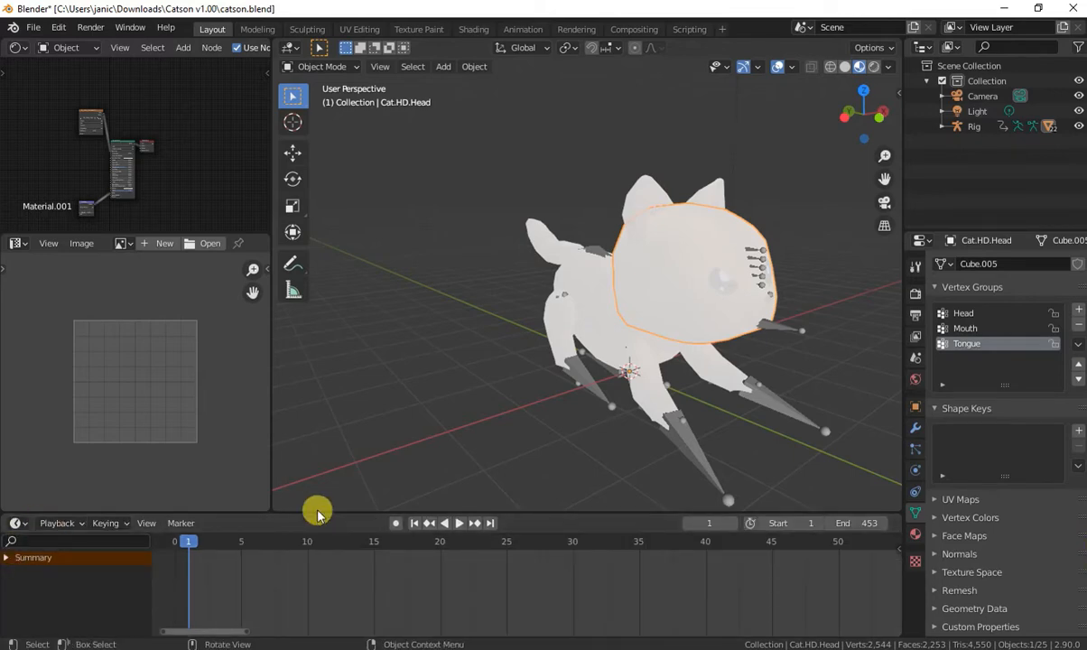
{"action": "left_click_drag", "start_coordinate": [311, 513], "coordinate": [310, 552]}
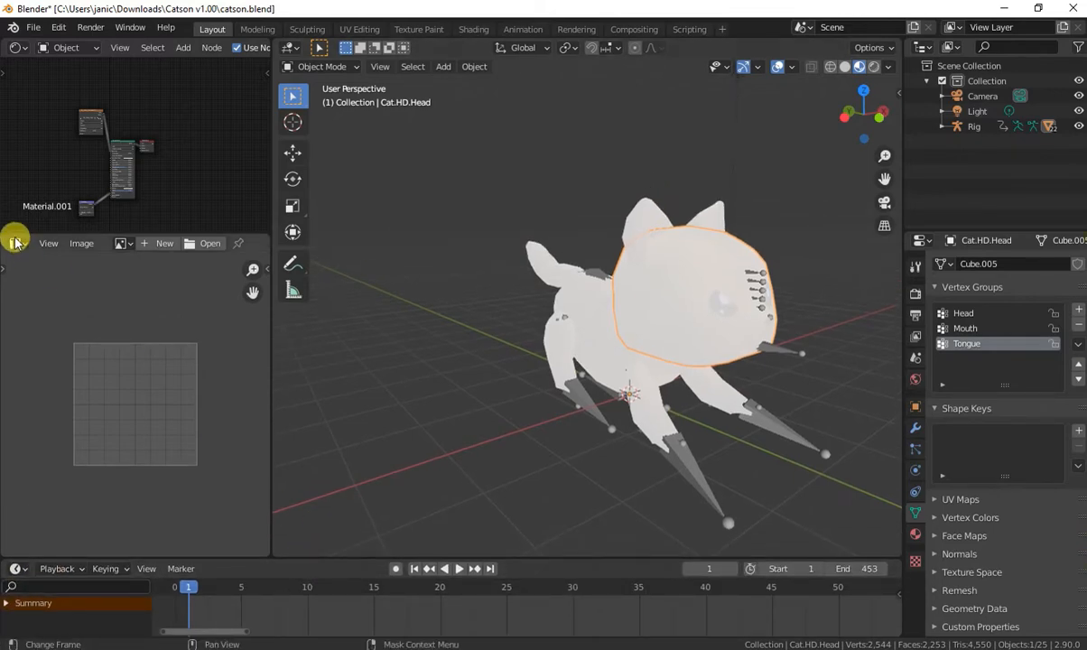
Enlarge the Shader Editor and set the Principled BSDF's emission color to black with a V value of 0
{"action": "left_click_drag", "start_coordinate": [89, 234], "coordinate": [96, 439]}
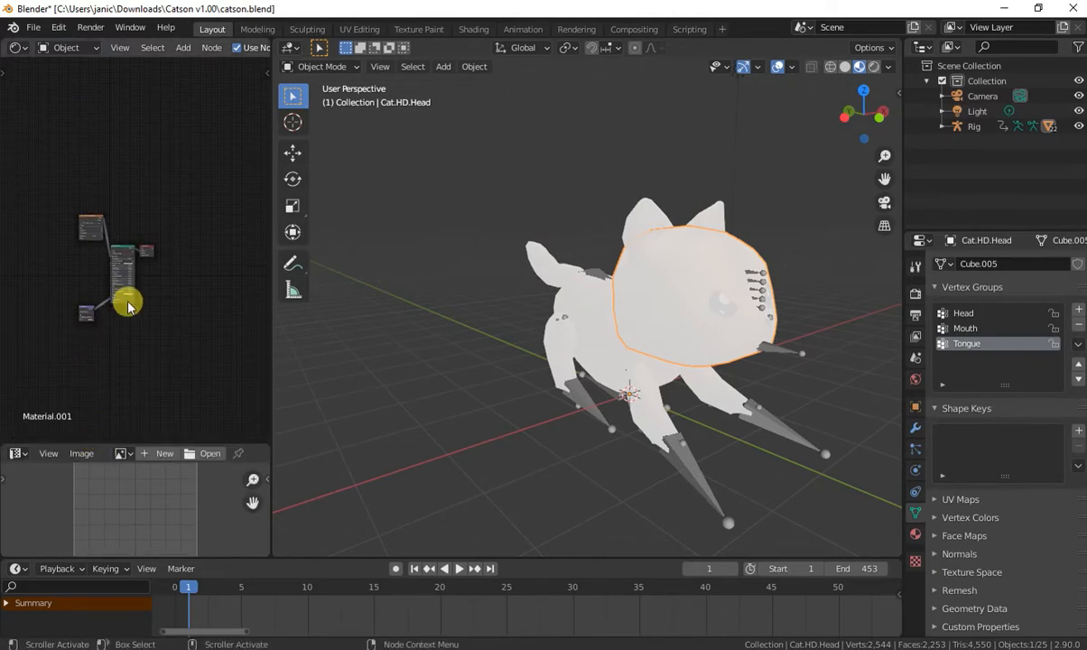
{"action": "scroll", "coordinate": [121, 287], "scroll_direction": "up", "scroll_amount": 6}
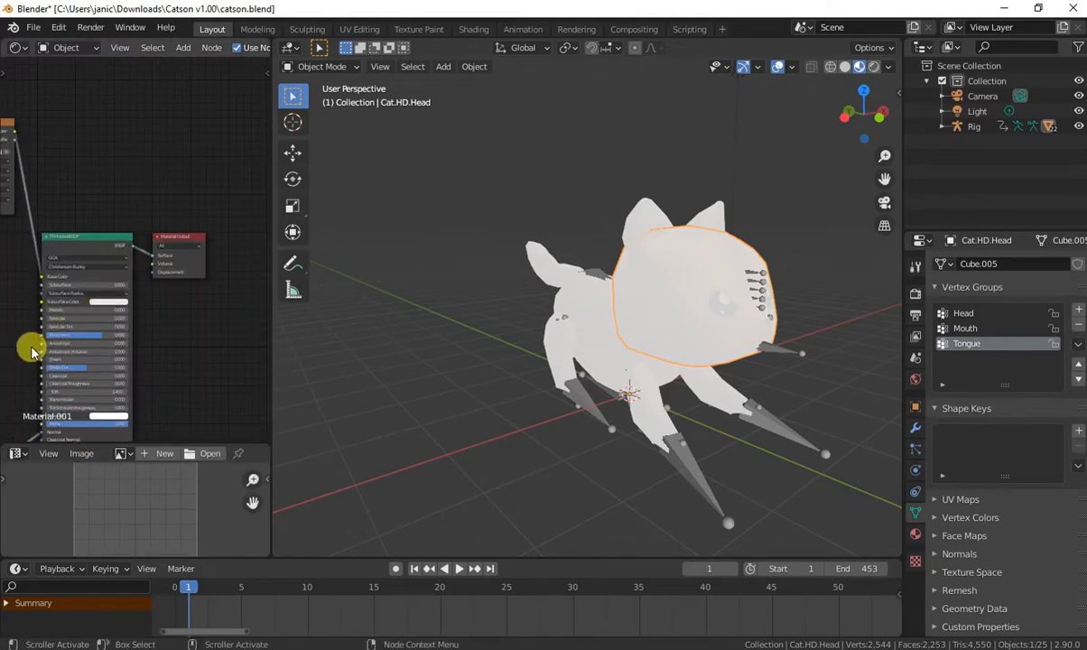
{"action": "middle_click_drag", "start_coordinate": [29, 347], "coordinate": [137, 256]}
{"action": "scroll", "coordinate": [136, 314], "scroll_direction": "up", "scroll_amount": 3}
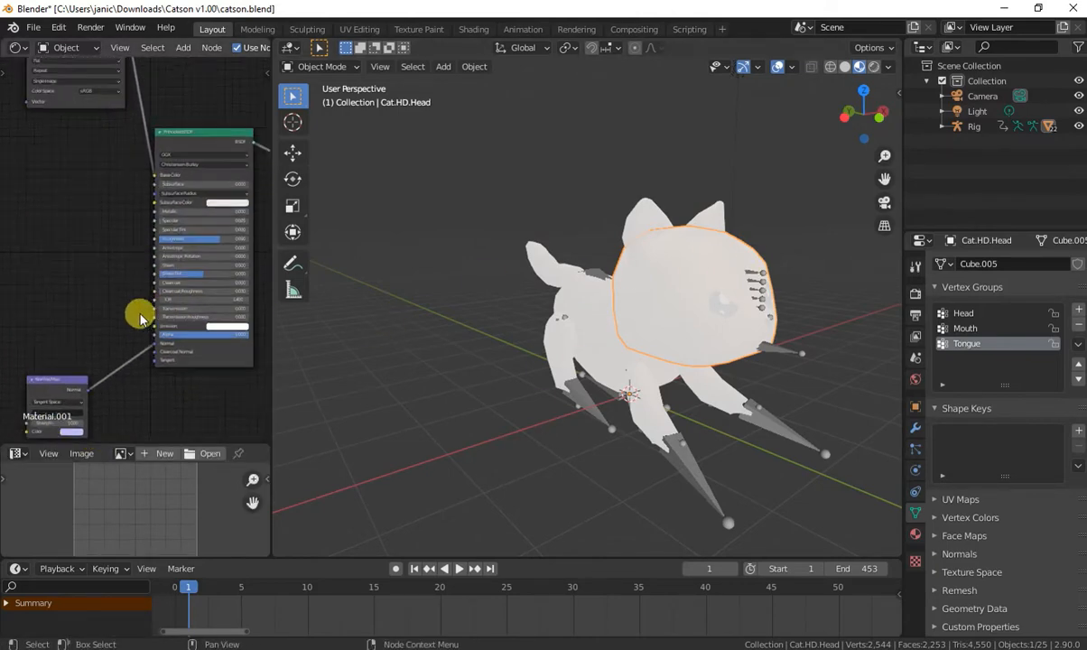
{"action": "middle_click_drag", "start_coordinate": [126, 315], "coordinate": [73, 294]}
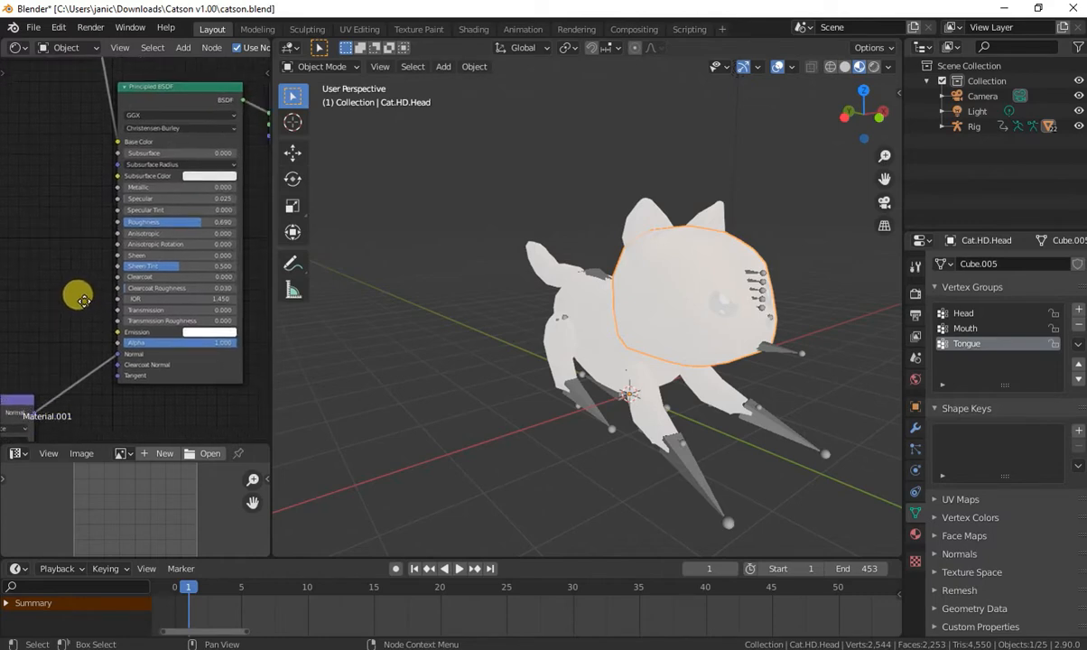
{"action": "left_click", "coordinate": [214, 332]}
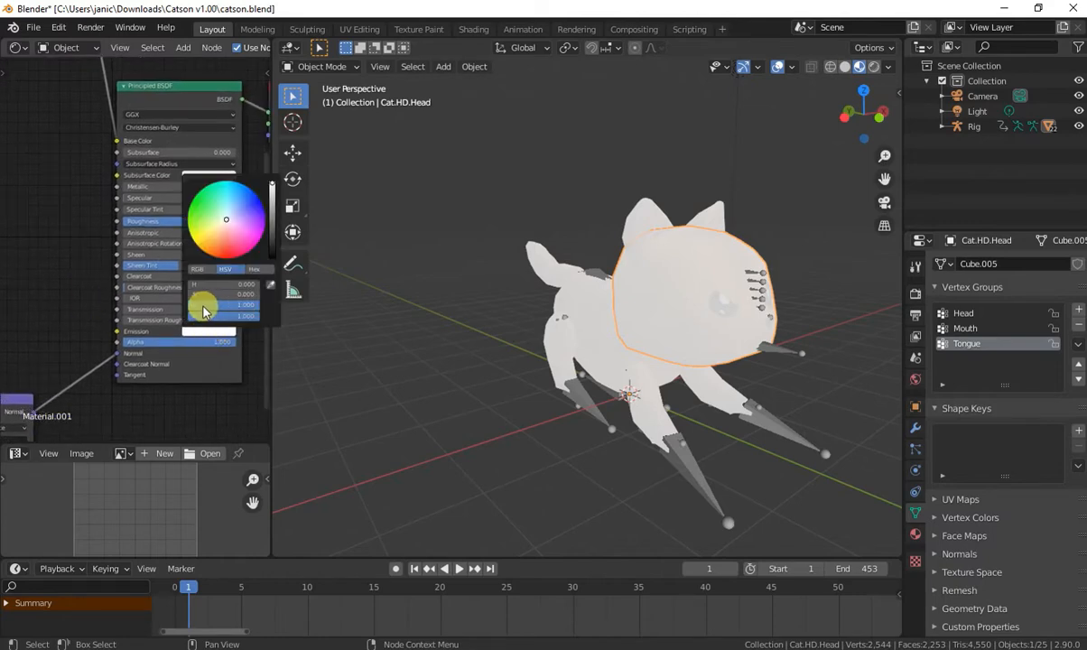
{"action": "left_click_drag", "start_coordinate": [256, 308], "coordinate": [194, 307]}
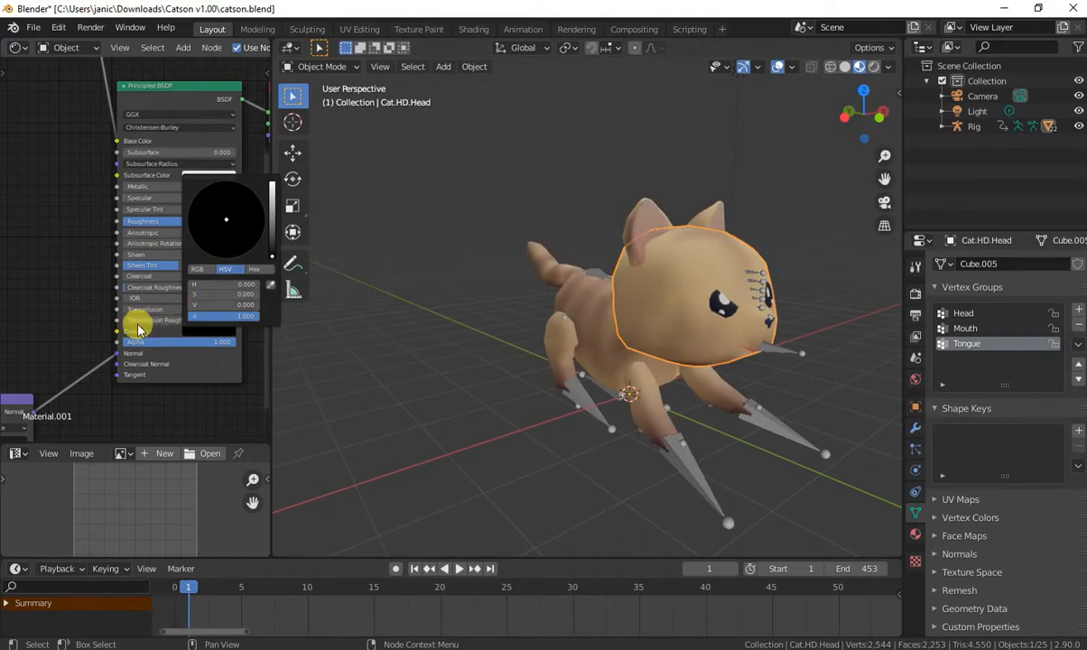
Check the cat from other angles in rendered and solid shading, and return the viewport to material preview
{"action": "middle_click_drag", "start_coordinate": [594, 389], "coordinate": [823, 247]}
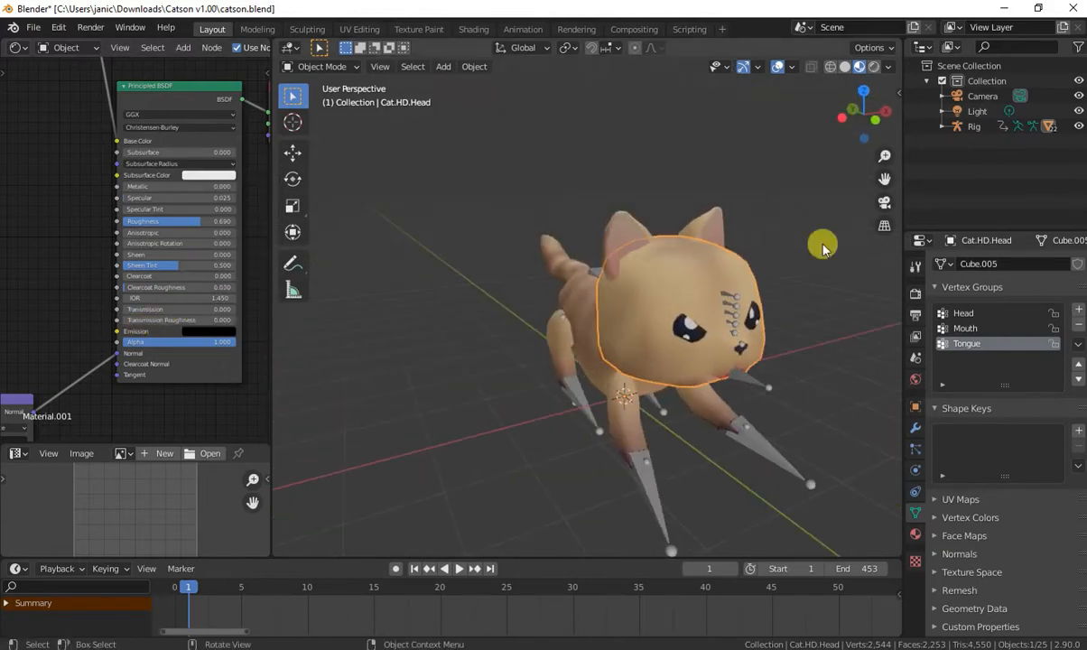
{"action": "left_click", "coordinate": [872, 76]}
{"action": "mouse_move", "coordinate": [789, 328]}
{"action": "middle_mouse_down"}
{"action": "mouse_move", "coordinate": [837, 304]}
{"action": "mouse_move", "coordinate": [711, 315]}
{"action": "mouse_move", "coordinate": [620, 352]}
{"action": "mouse_move", "coordinate": [765, 321]}
{"action": "mouse_move", "coordinate": [837, 329]}
{"action": "middle_mouse_up"}
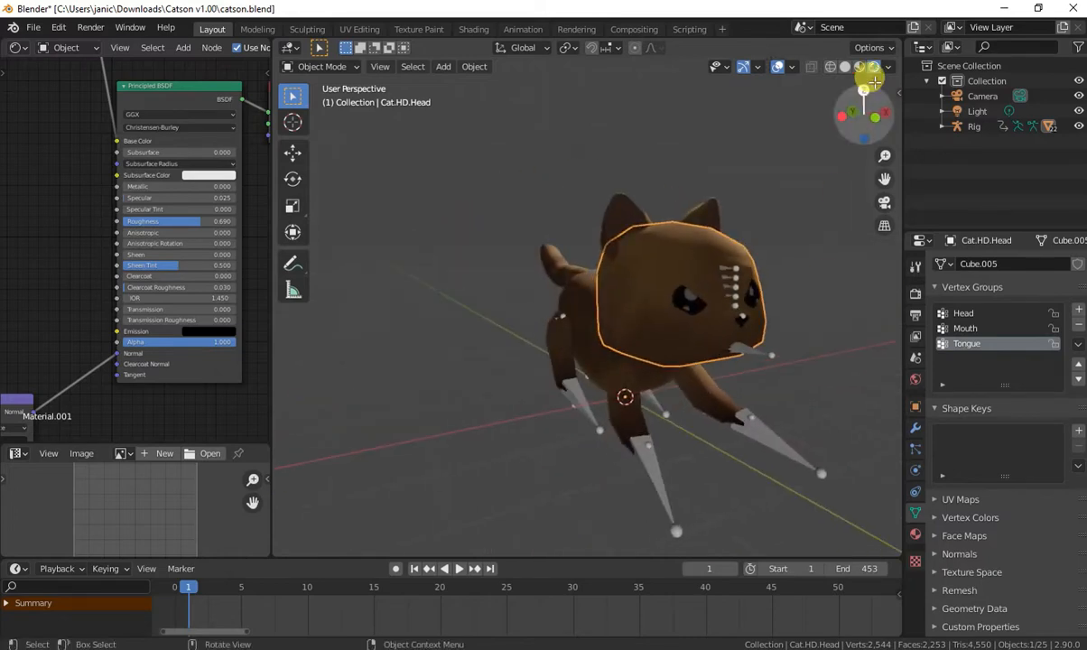
{"action": "left_click", "coordinate": [848, 67]}
{"action": "left_click", "coordinate": [861, 68]}
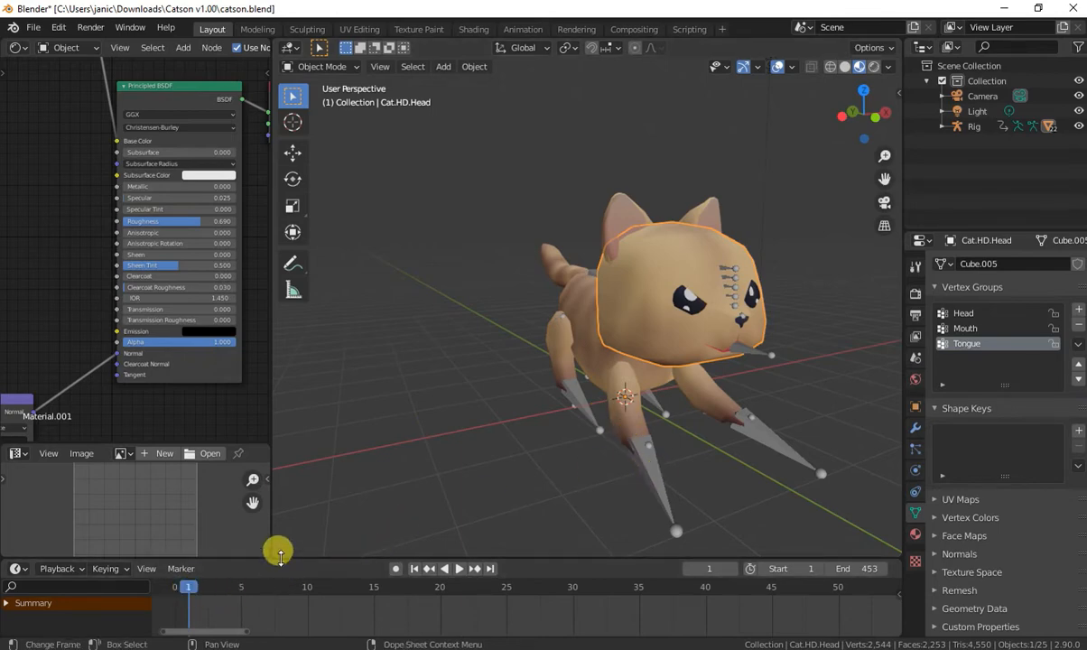
Enlarge the timeline area and move the current frame to 95
{"action": "left_click_drag", "start_coordinate": [279, 558], "coordinate": [283, 504]}
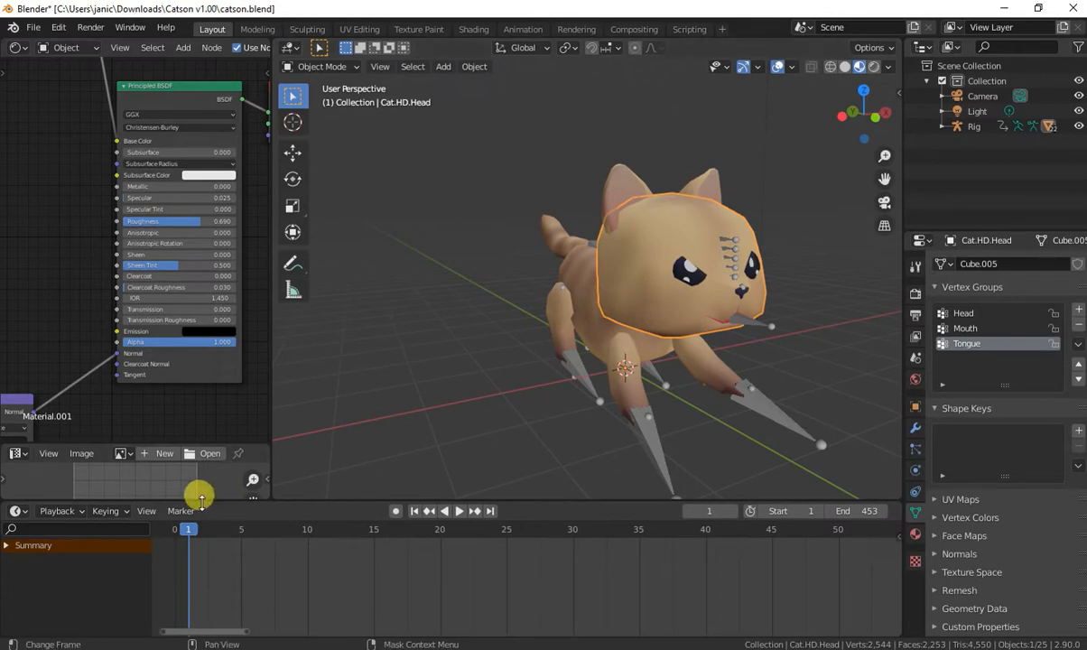
{"action": "left_click_drag", "start_coordinate": [189, 532], "coordinate": [327, 550]}
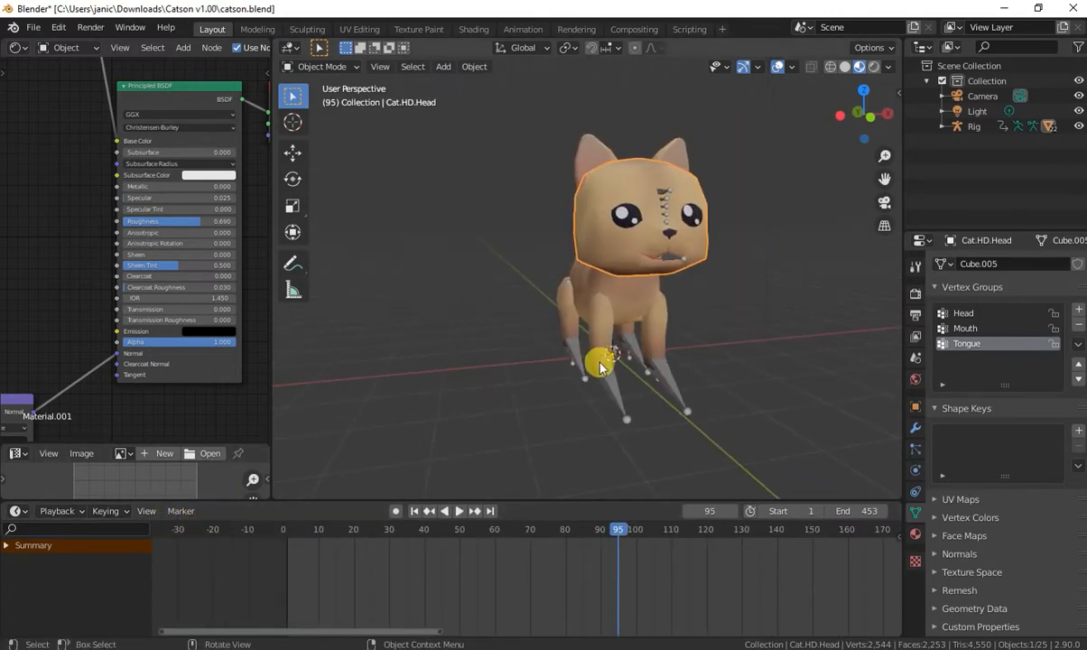
Delete all of the rig's keyframes before and after frame 96, keeping only the one at frame 96
{"action": "left_click", "coordinate": [620, 404]}
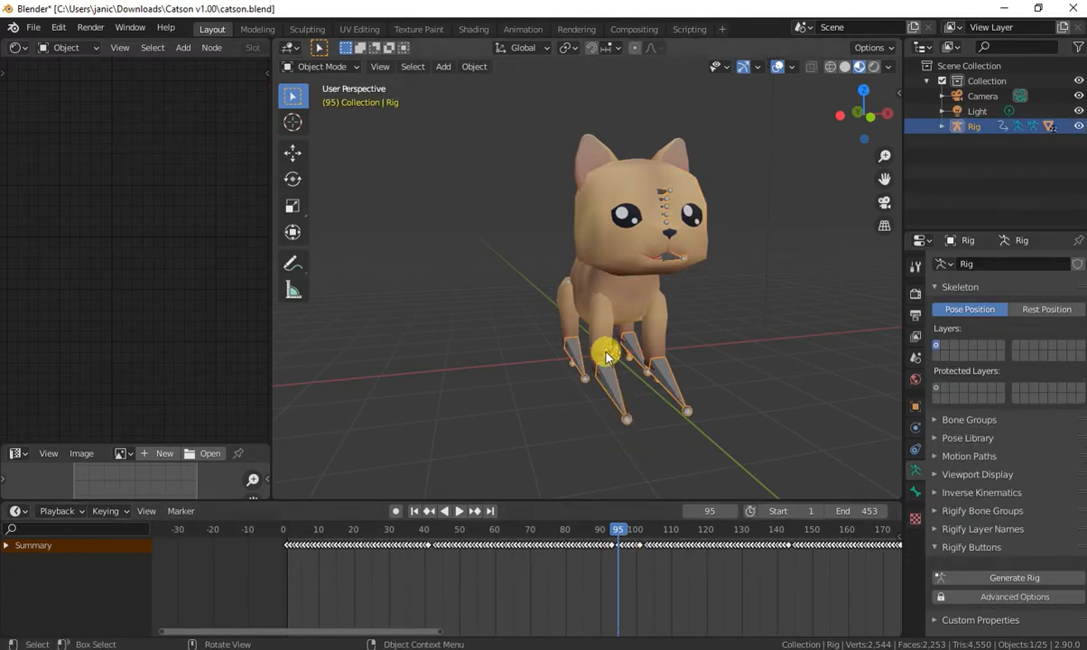
{"action": "key", "text": "a"}
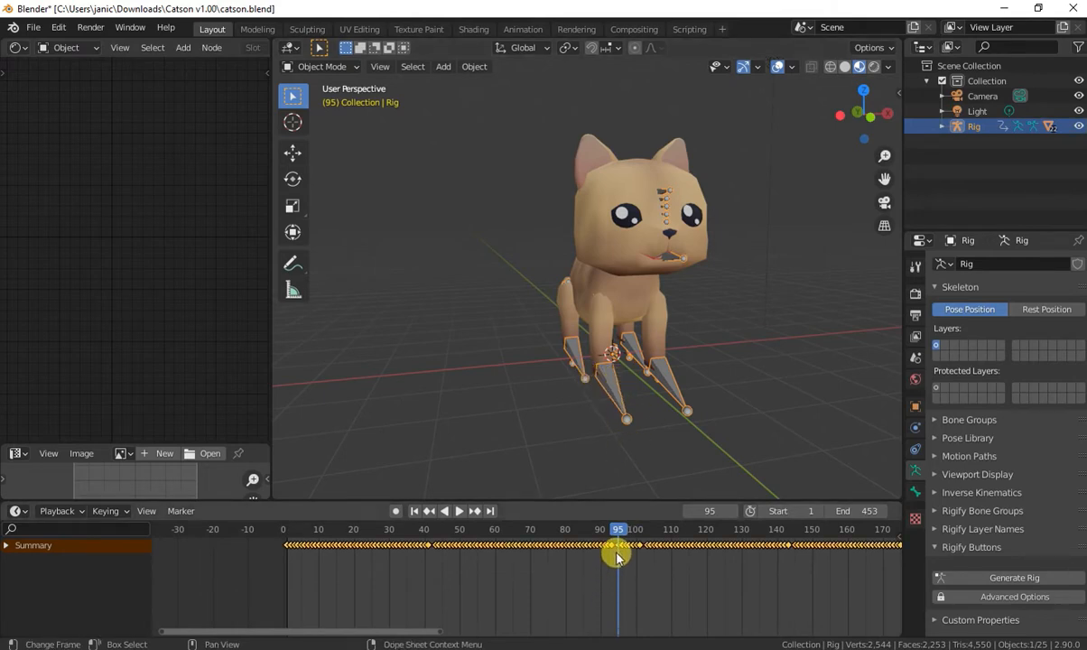
{"action": "key", "text": "alt+a"}
{"action": "scroll", "coordinate": [623, 560], "scroll_direction": "up", "scroll_amount": 3}
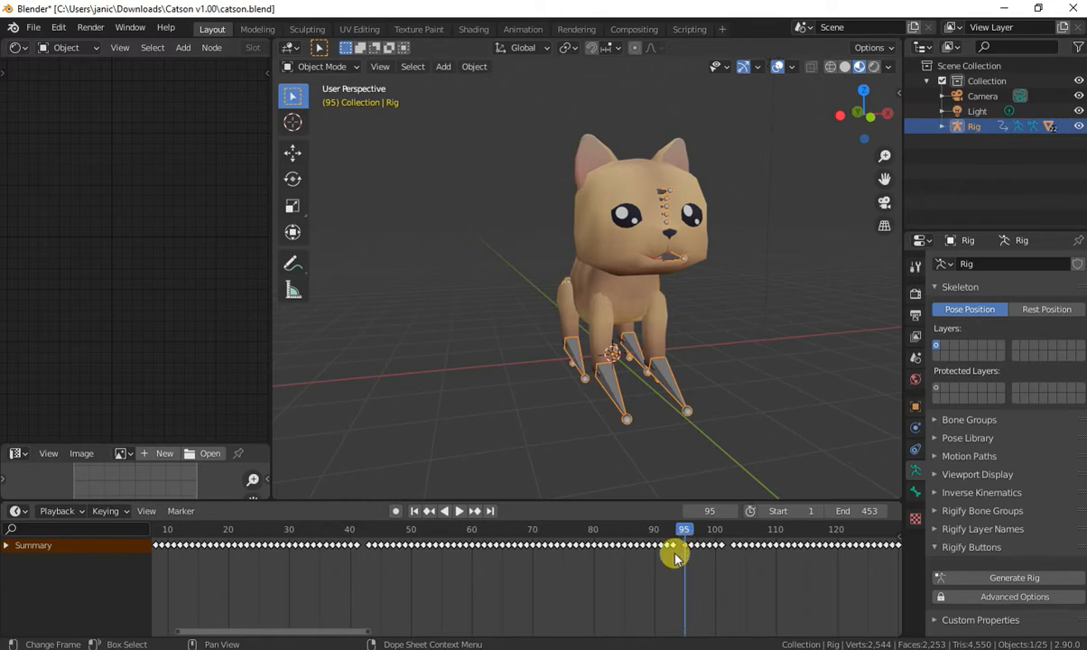
{"action": "left_click_drag", "start_coordinate": [675, 553], "coordinate": [1, 512]}
{"action": "key", "text": "x"}
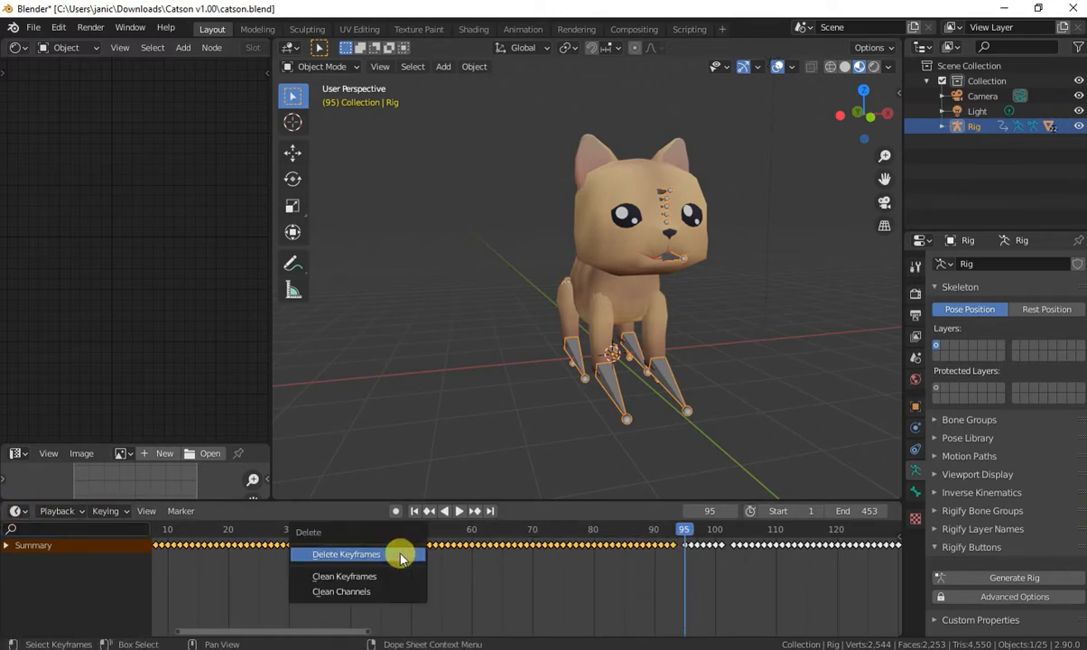
{"action": "left_click", "coordinate": [401, 559]}
{"action": "left_click_drag", "start_coordinate": [407, 587], "coordinate": [932, 504]}
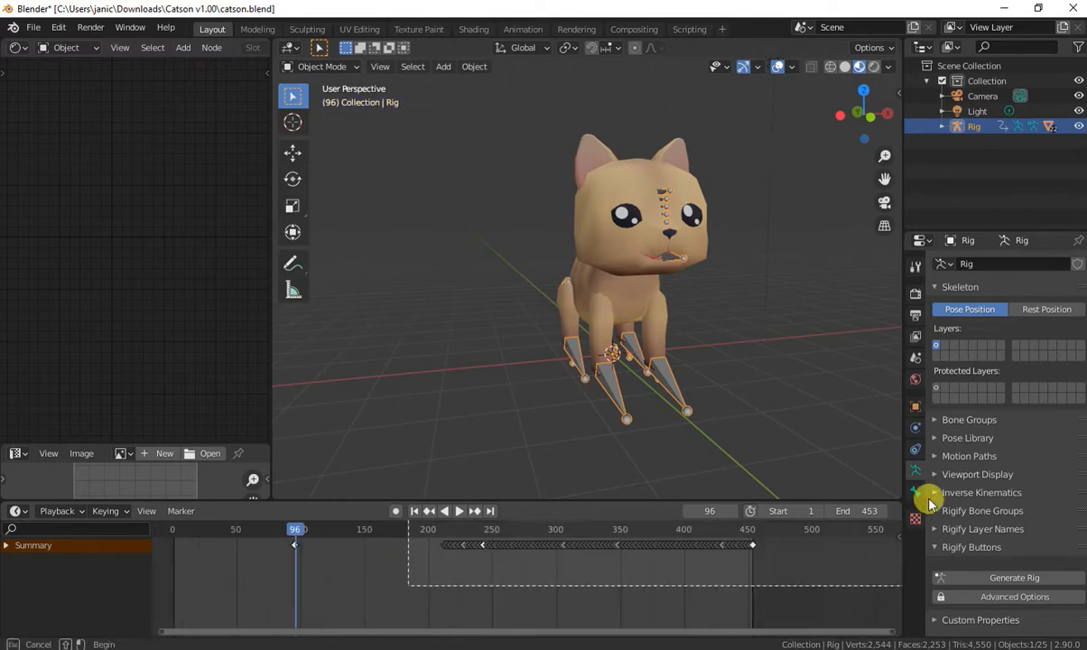
{"action": "key", "text": "x"}
{"action": "left_click", "coordinate": [673, 536]}
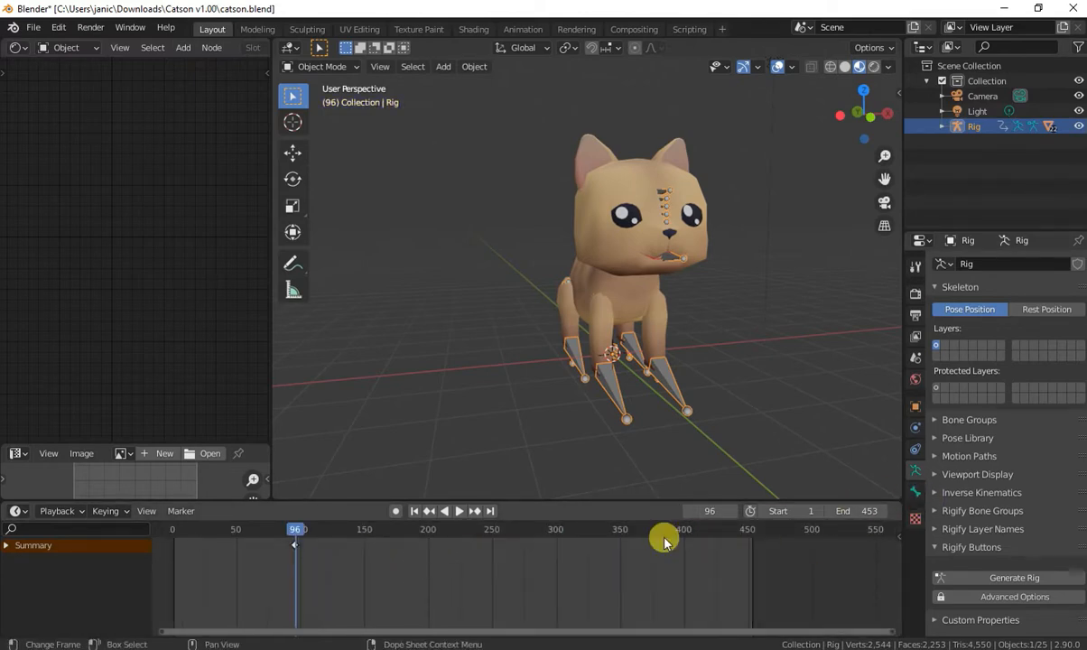
Move the rig's remaining keyframe to the start of the timeline and set the current frame to 0
{"action": "left_click_drag", "start_coordinate": [485, 635], "coordinate": [404, 623]}
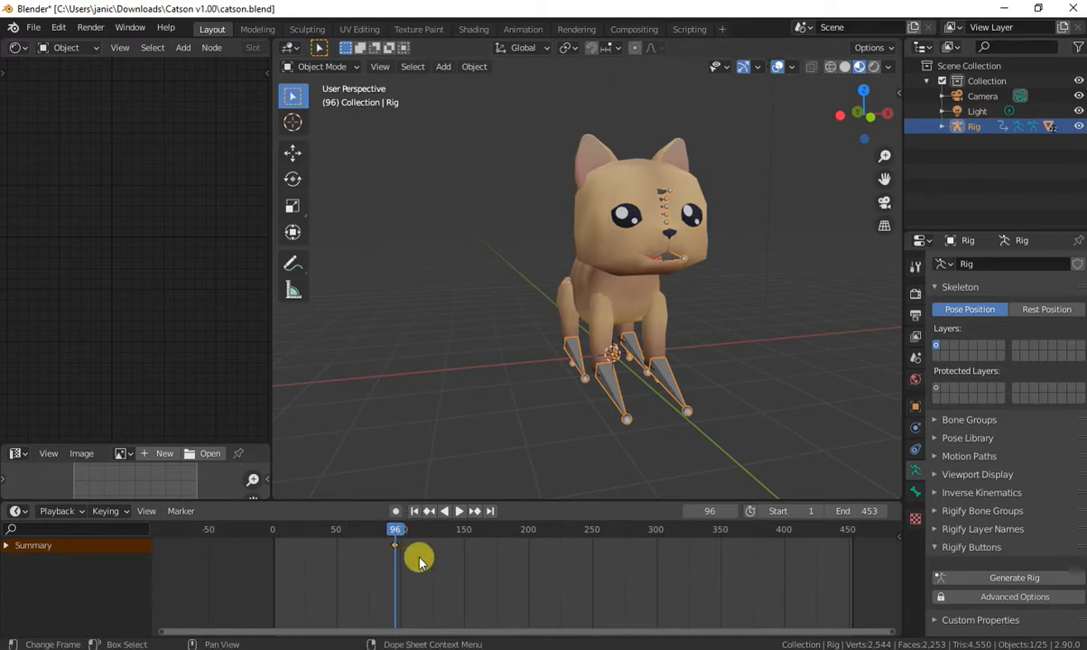
{"action": "key", "text": "g"}
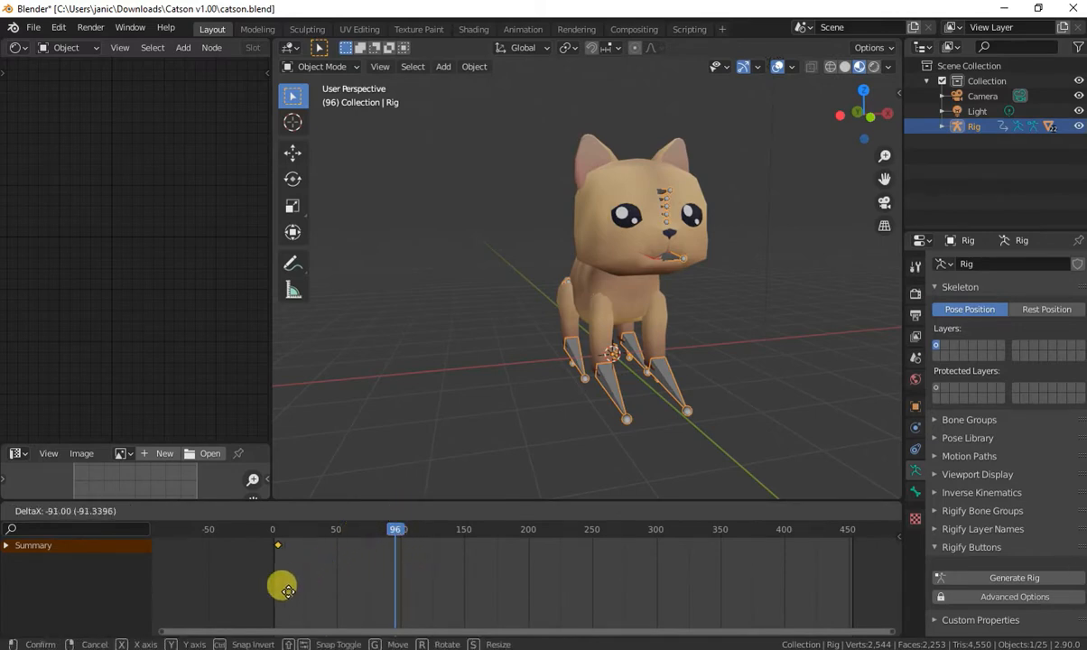
{"action": "left_click", "coordinate": [285, 591]}
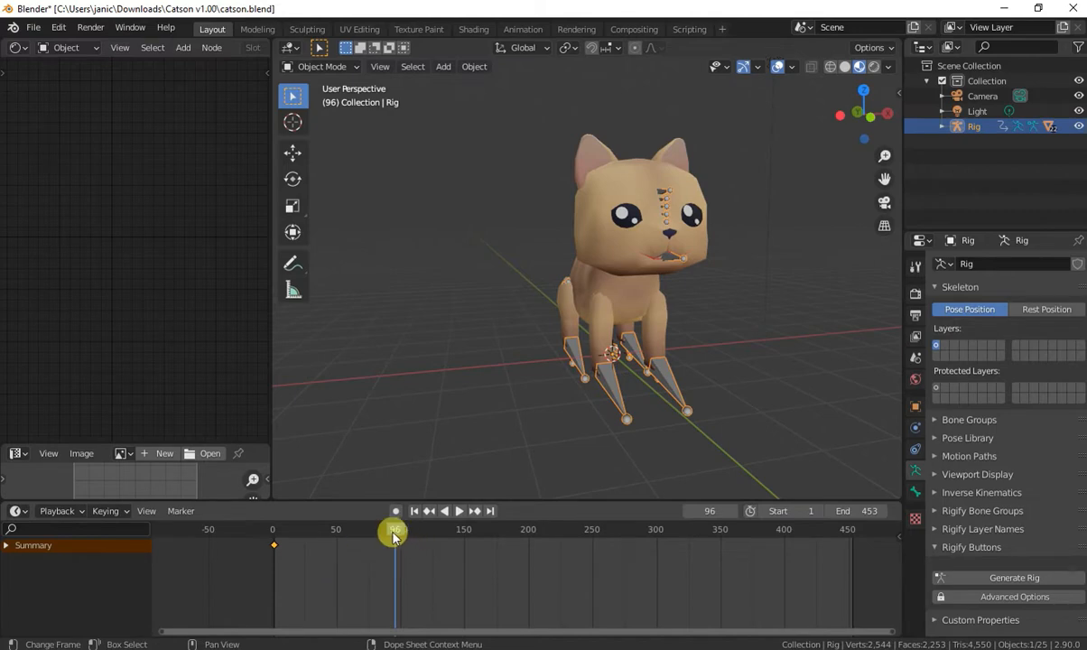
{"action": "left_click_drag", "start_coordinate": [393, 531], "coordinate": [268, 546]}
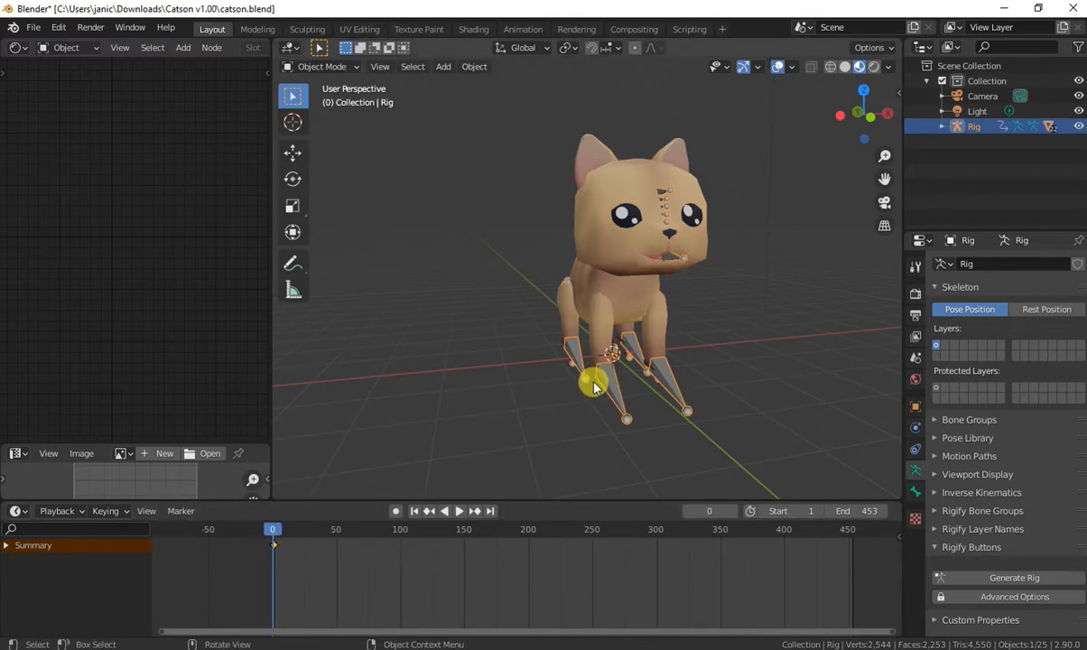
Try deleting the rig and undo the deletion
{"action": "key", "text": "Delete"}
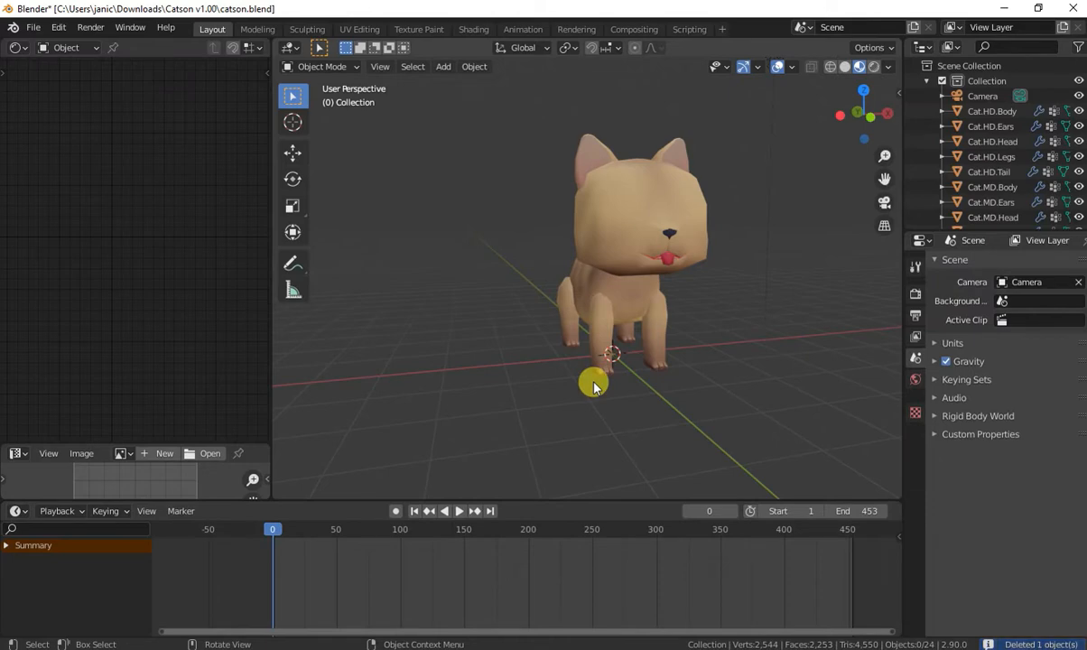
{"action": "key", "text": "ctrl+z"}
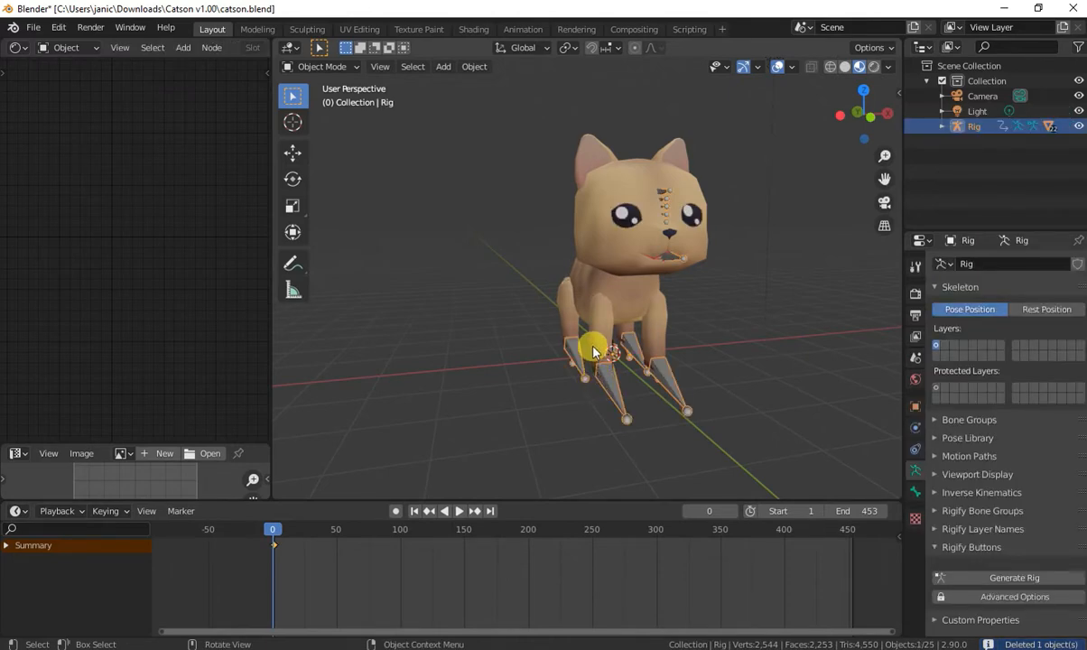
Select the Eye.Cute mesh and examine its UV map, vertex color and face map settings
{"action": "left_click", "coordinate": [629, 221]}
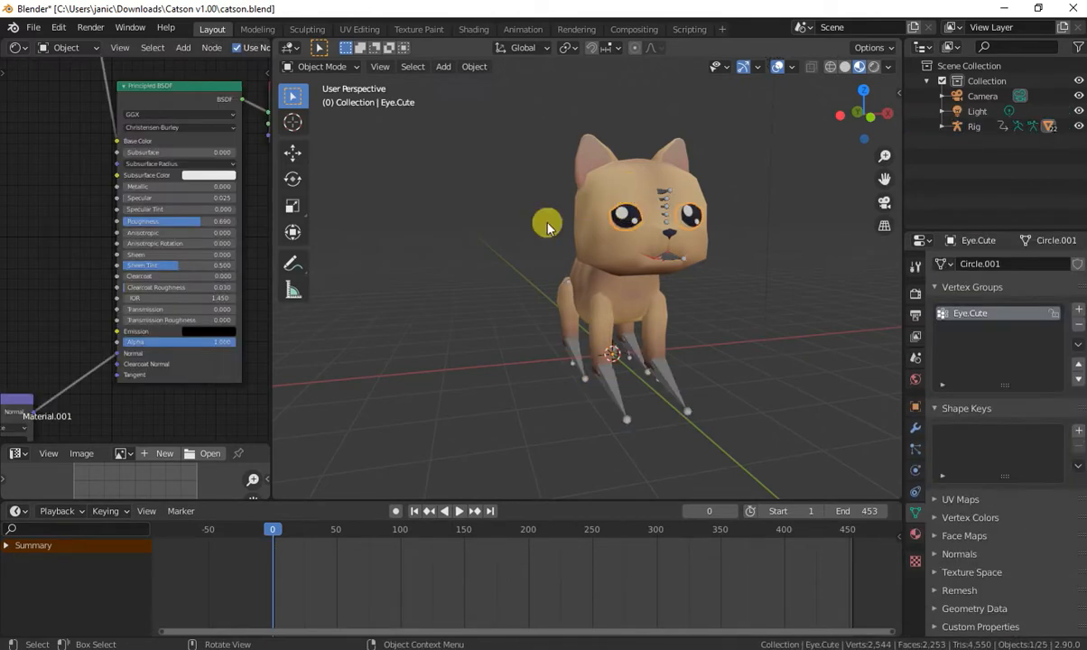
{"action": "middle_click_drag", "start_coordinate": [587, 318], "coordinate": [656, 360]}
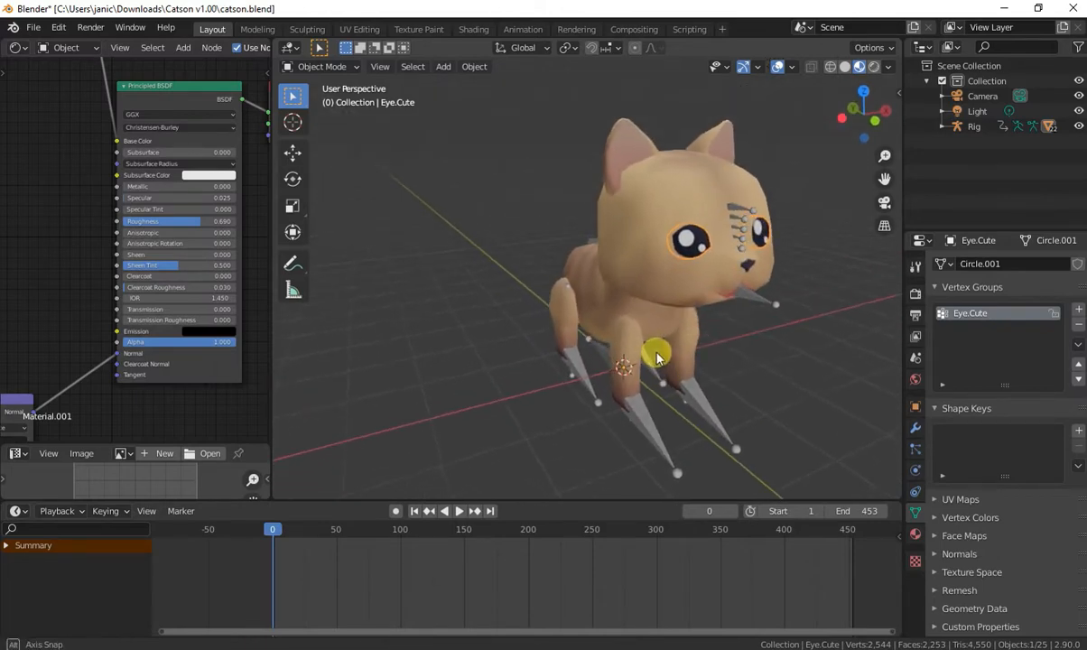
{"action": "left_click", "coordinate": [969, 520]}
{"action": "left_click", "coordinate": [963, 519]}
{"action": "left_click", "coordinate": [964, 520]}
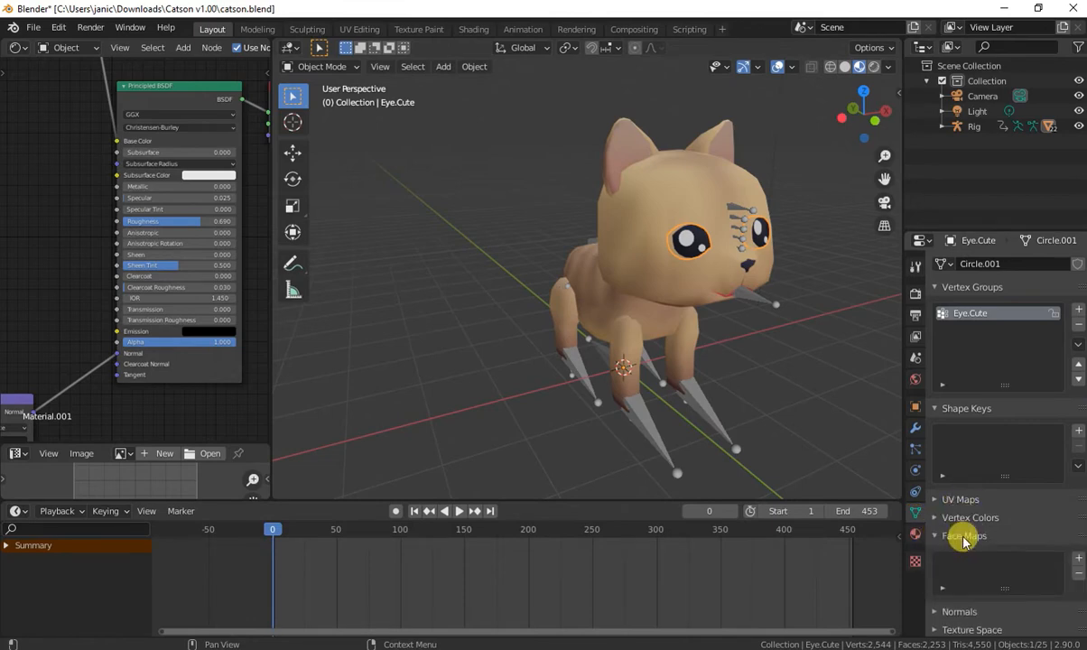
{"action": "left_click", "coordinate": [965, 516]}
{"action": "left_click", "coordinate": [962, 501]}
{"action": "left_click", "coordinate": [967, 500]}
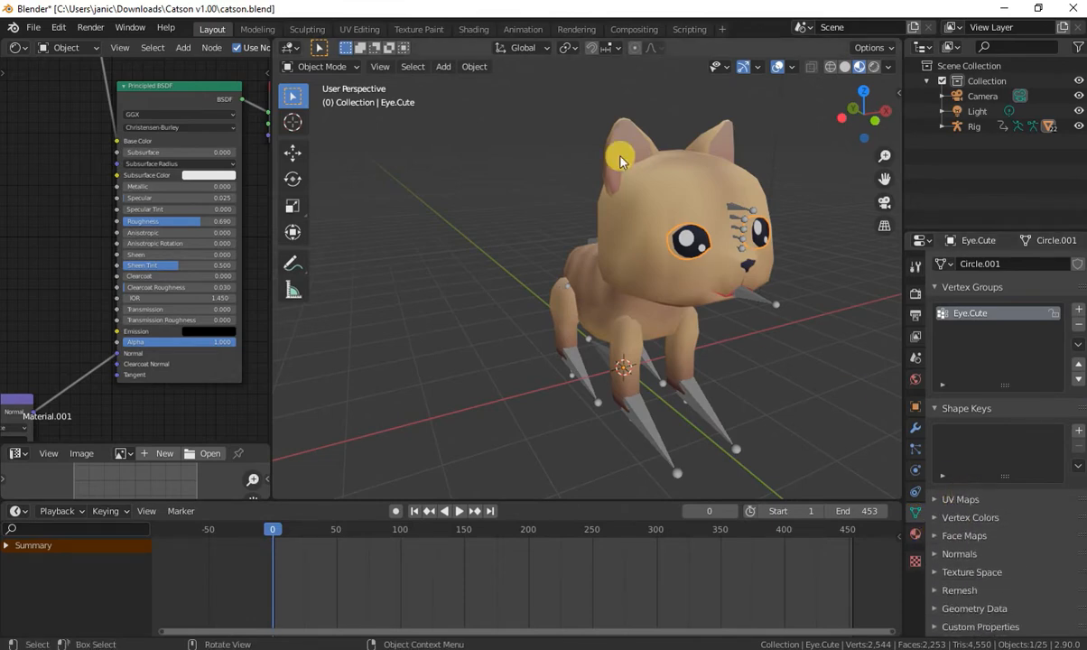
Try moving the overlapping Cat.MD.Head and Cat.HD.Head meshes away from the model and undo the moves
{"action": "left_click", "coordinate": [637, 171]}
{"action": "left_click", "coordinate": [647, 179]}
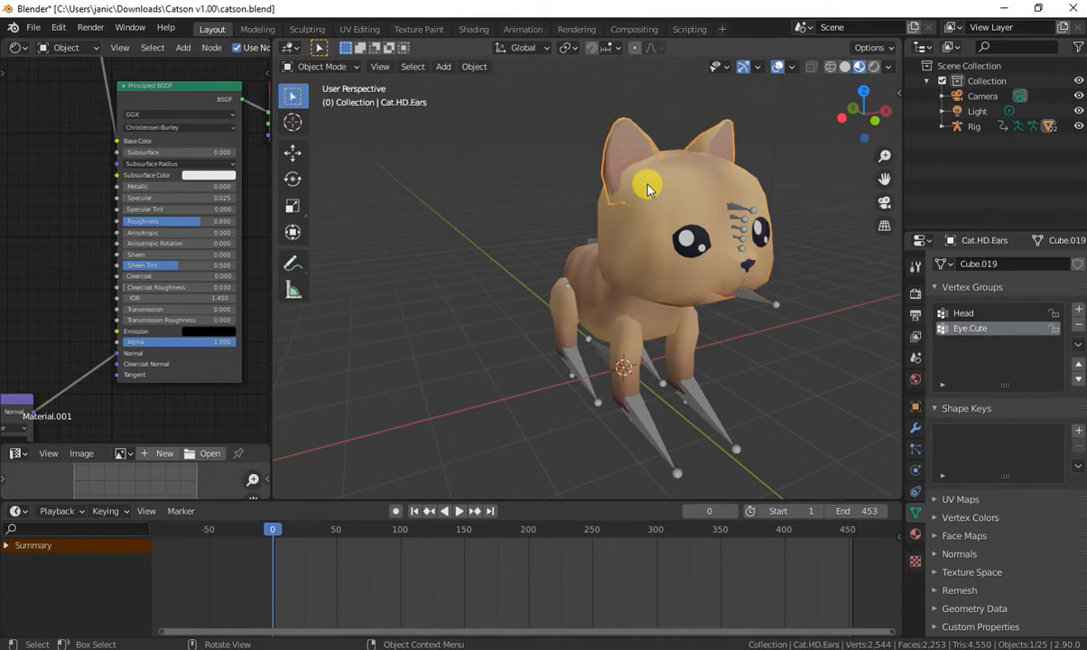
{"action": "left_click", "coordinate": [652, 198]}
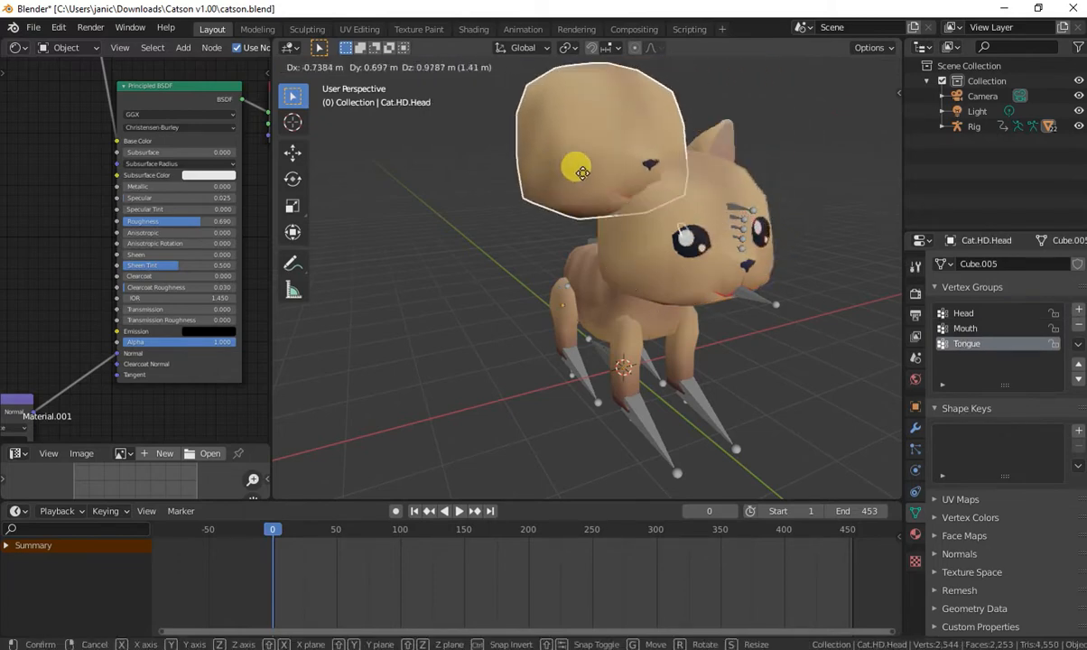
{"action": "right_click", "coordinate": [487, 191]}
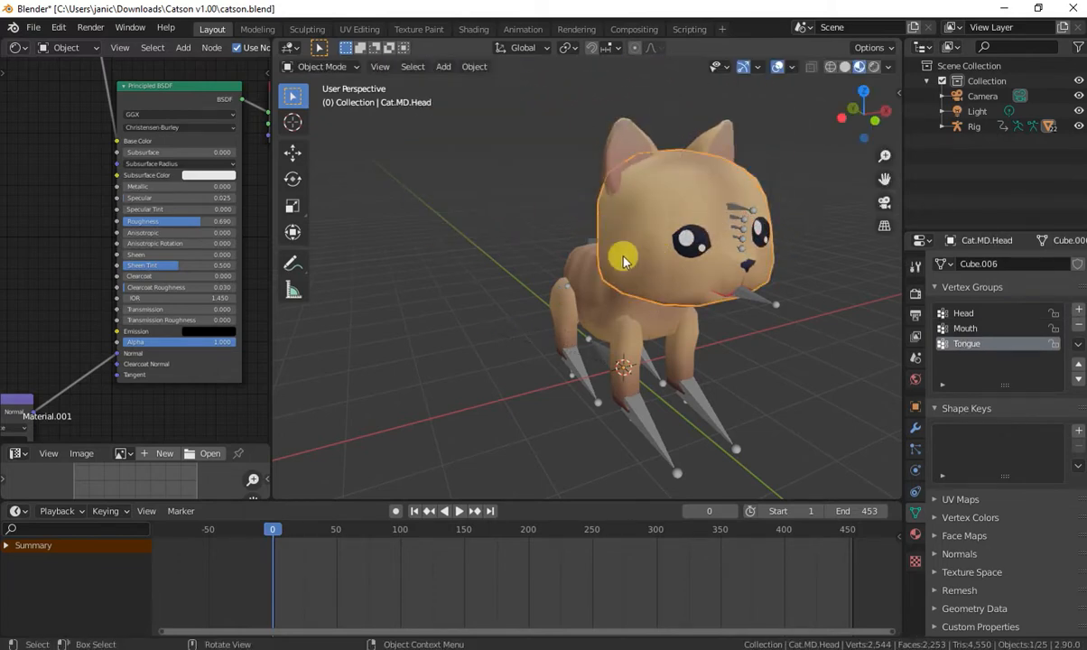
{"action": "key", "text": "g"}
{"action": "left_click", "coordinate": [448, 254]}
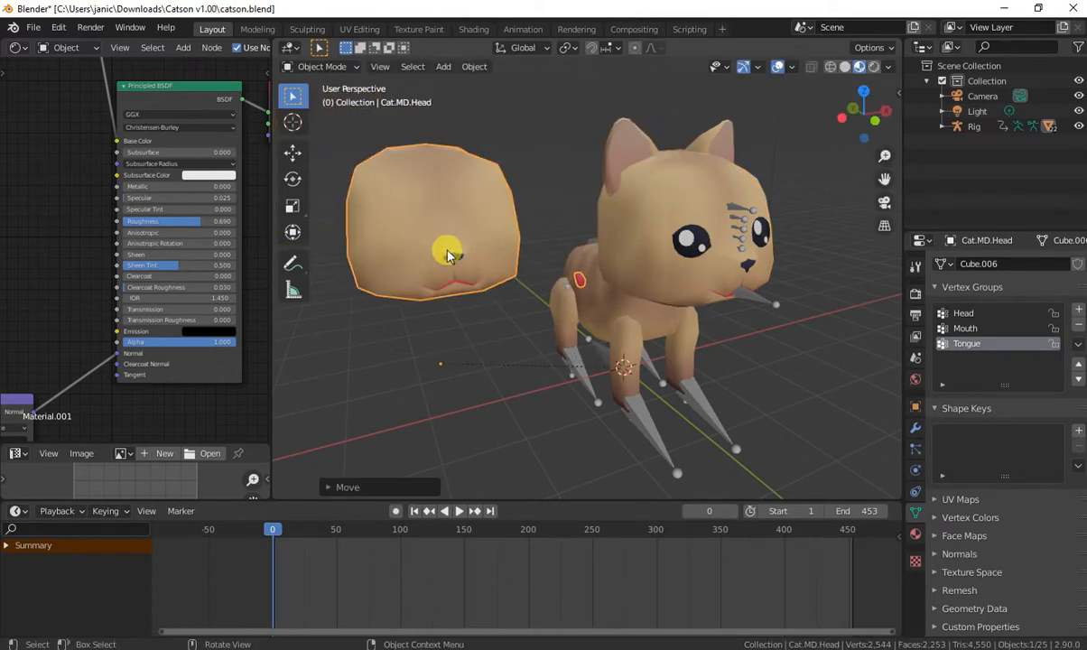
{"action": "left_click", "coordinate": [638, 228]}
{"action": "key", "text": "g"}
{"action": "left_click", "coordinate": [534, 178]}
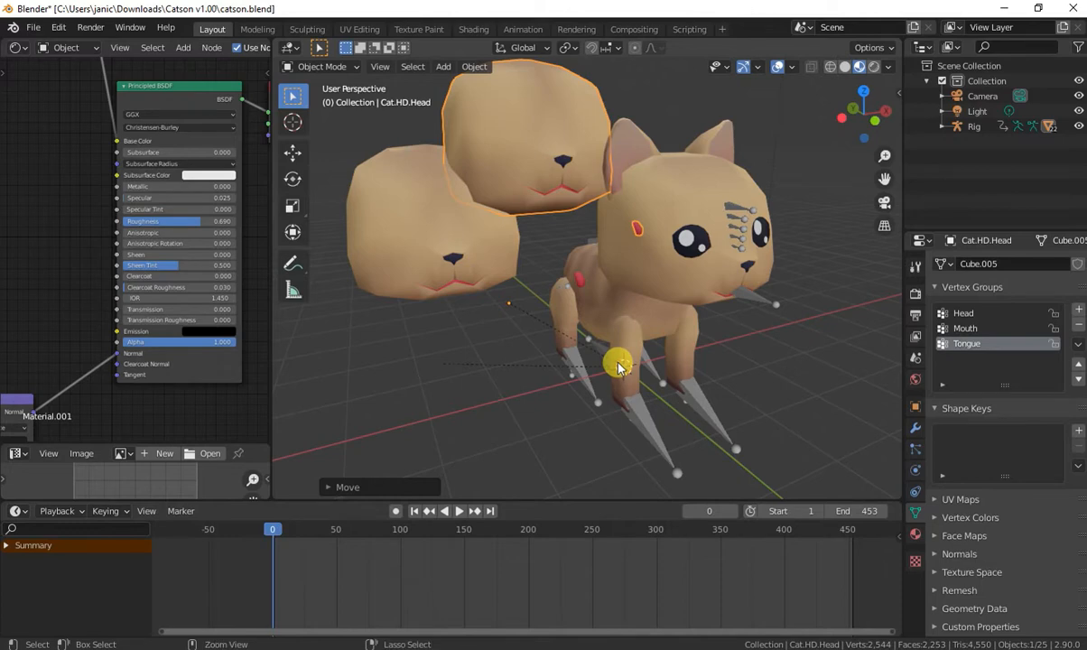
{"action": "key", "text": "ctrl+z"}
{"action": "key", "text": "ctrl+z"}
{"action": "key", "text": "ctrl+z"}
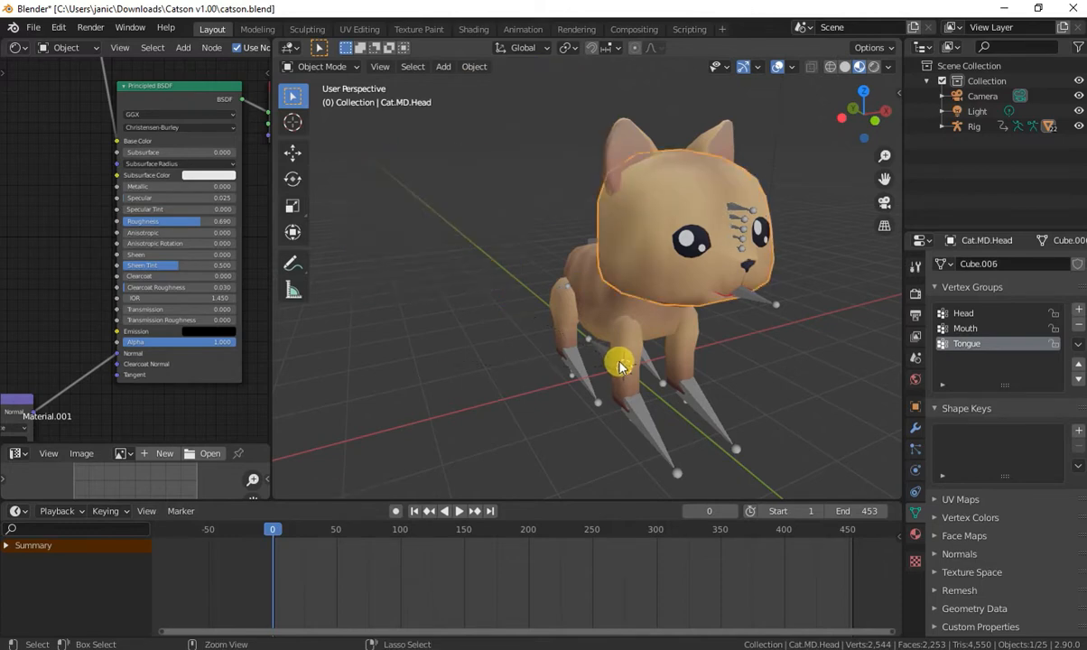
Delete the overlapping higher-detail head and ear meshes, starting with Cat.HD.Head
{"action": "left_click", "coordinate": [393, 217]}
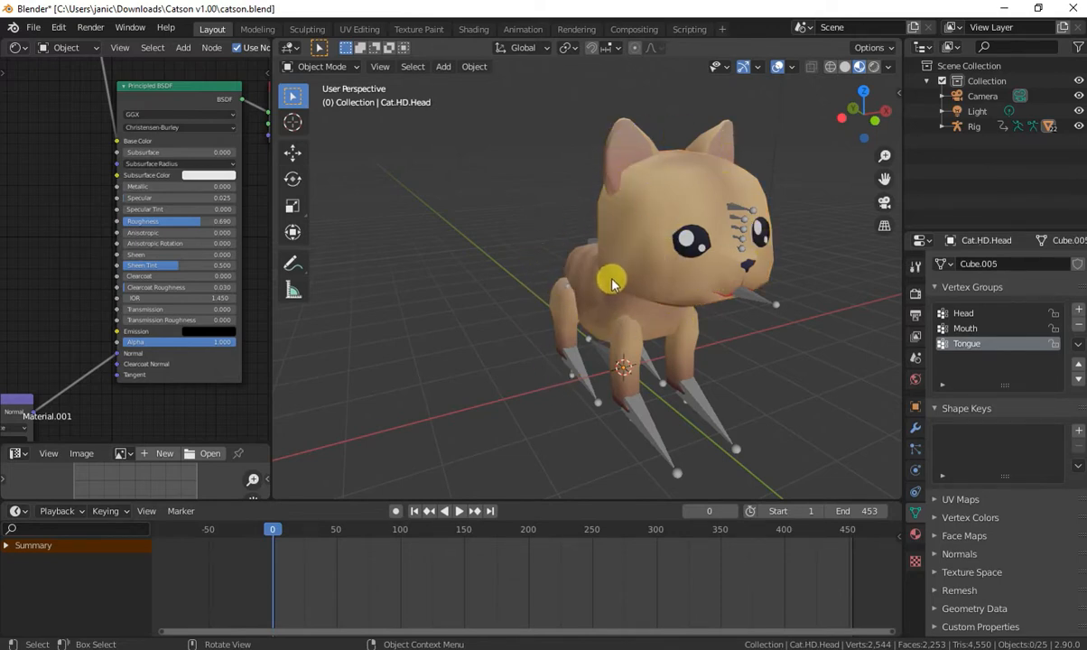
{"action": "key", "text": "Delete"}
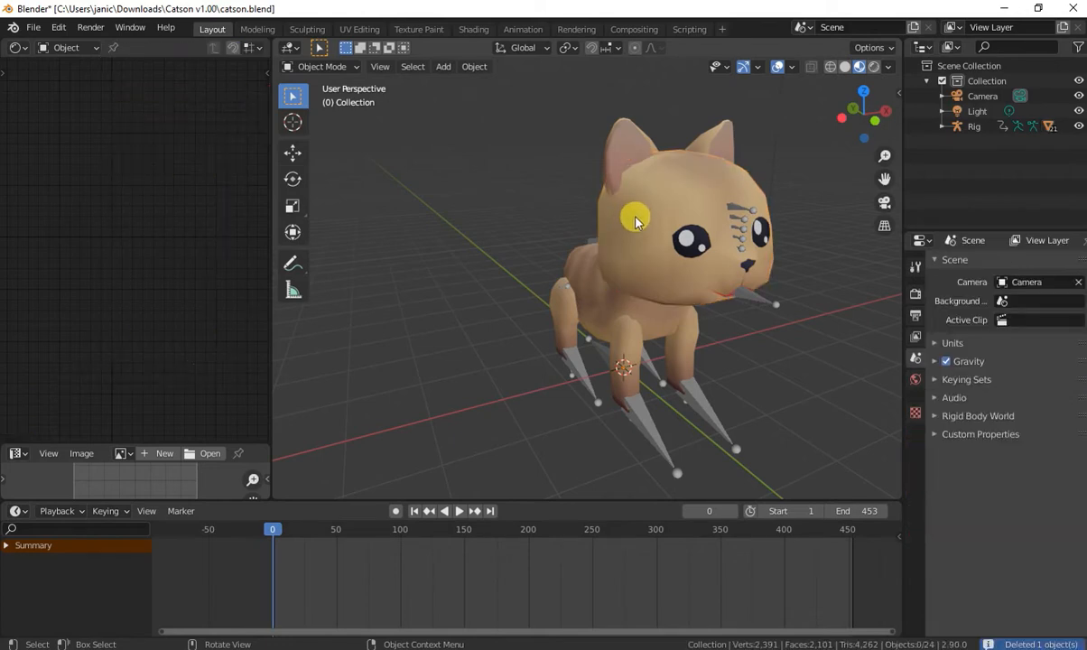
{"action": "left_click", "coordinate": [645, 233]}
{"action": "key", "text": "Delete"}
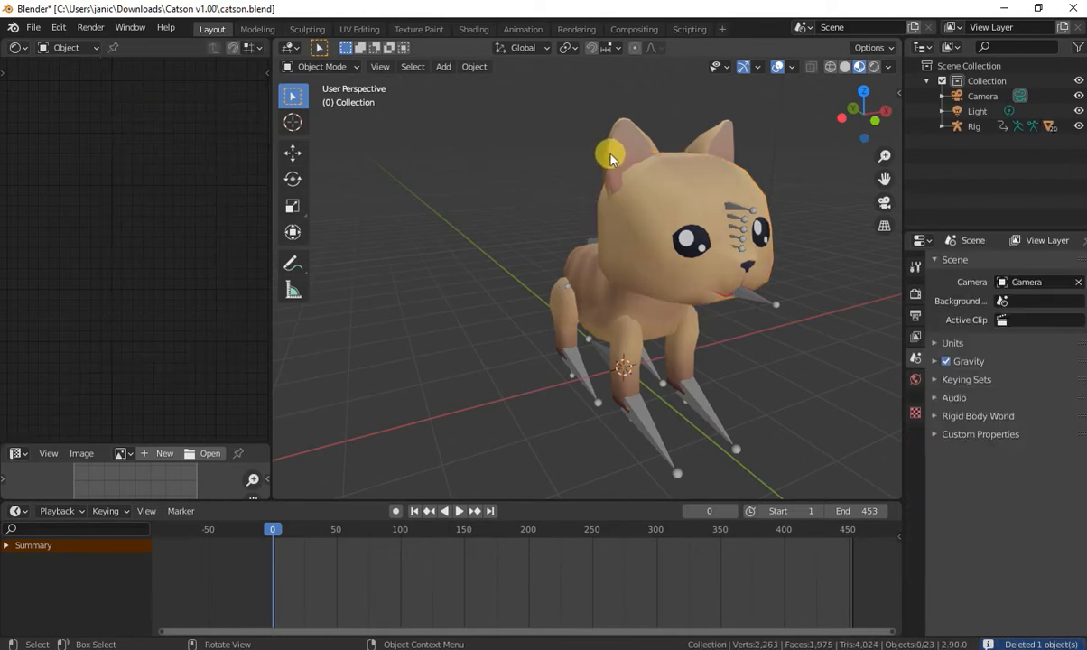
{"action": "left_click", "coordinate": [617, 174]}
{"action": "key", "text": "Delete"}
{"action": "left_click", "coordinate": [624, 151]}
{"action": "key", "text": "Delete"}
{"action": "left_click", "coordinate": [700, 240]}
{"action": "key", "text": "Delete"}
Delete the overlapping duplicate body, leg and tail meshes from the cat
{"action": "left_click", "coordinate": [652, 318]}
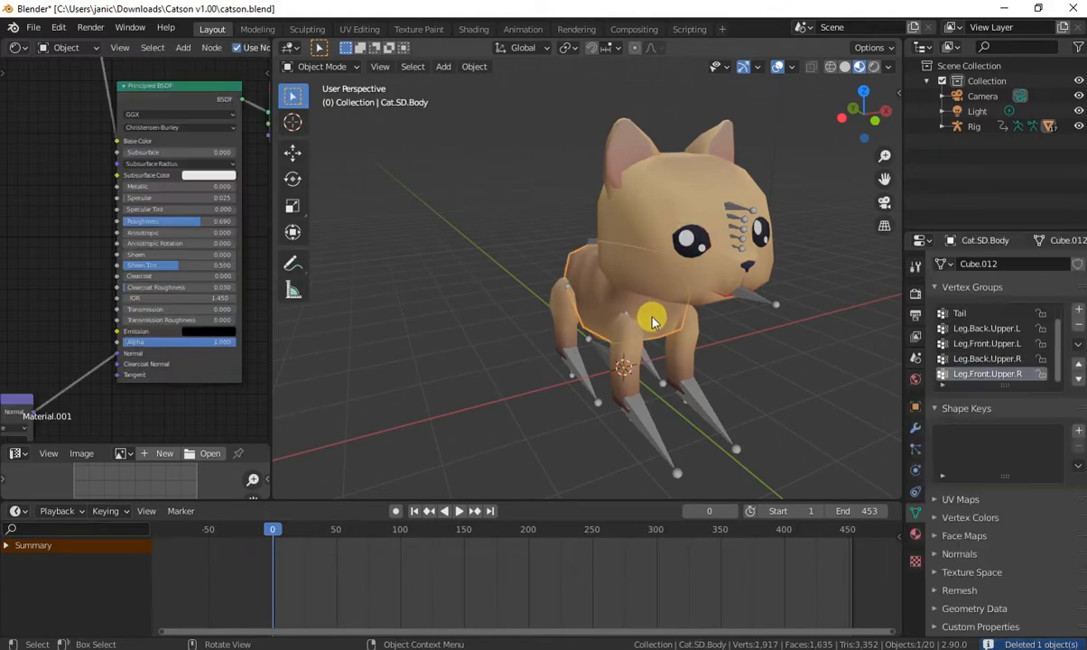
{"action": "key", "text": "Delete"}
{"action": "middle_click_drag", "start_coordinate": [652, 318], "coordinate": [555, 316]}
{"action": "key", "text": "Delete"}
{"action": "left_click", "coordinate": [536, 284]}
{"action": "key", "text": "ctrl+z"}
{"action": "key", "text": "Delete"}
Delete the extra eye variants, including Eye.Confused, from the cat's face
{"action": "middle_click_drag", "start_coordinate": [551, 262], "coordinate": [598, 318]}
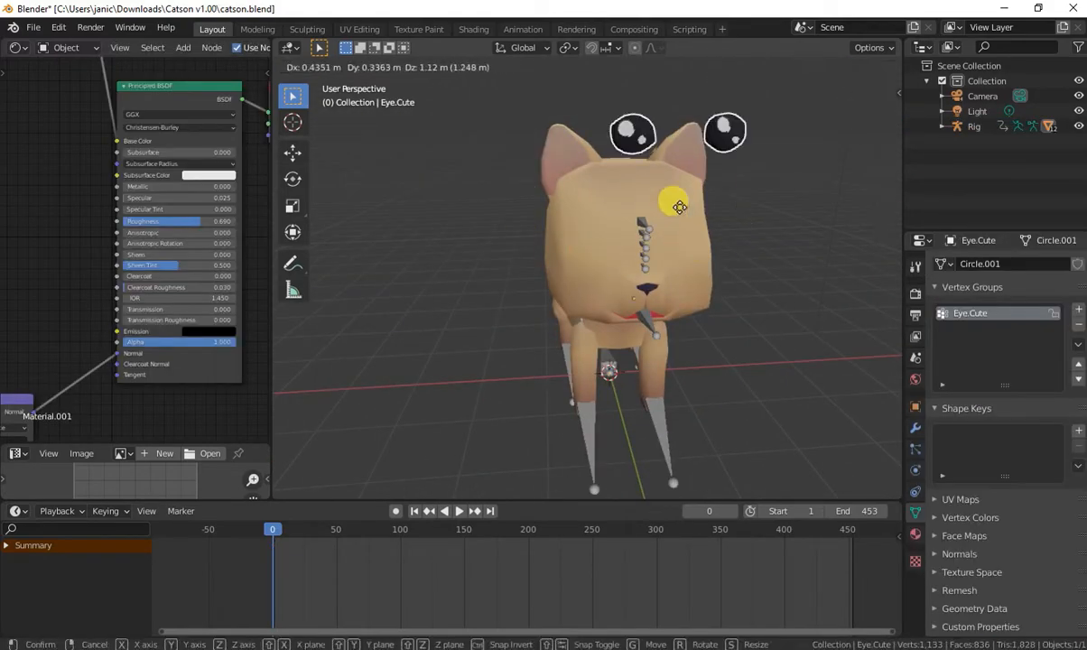
{"action": "left_click", "coordinate": [677, 214]}
{"action": "key", "text": "Delete"}
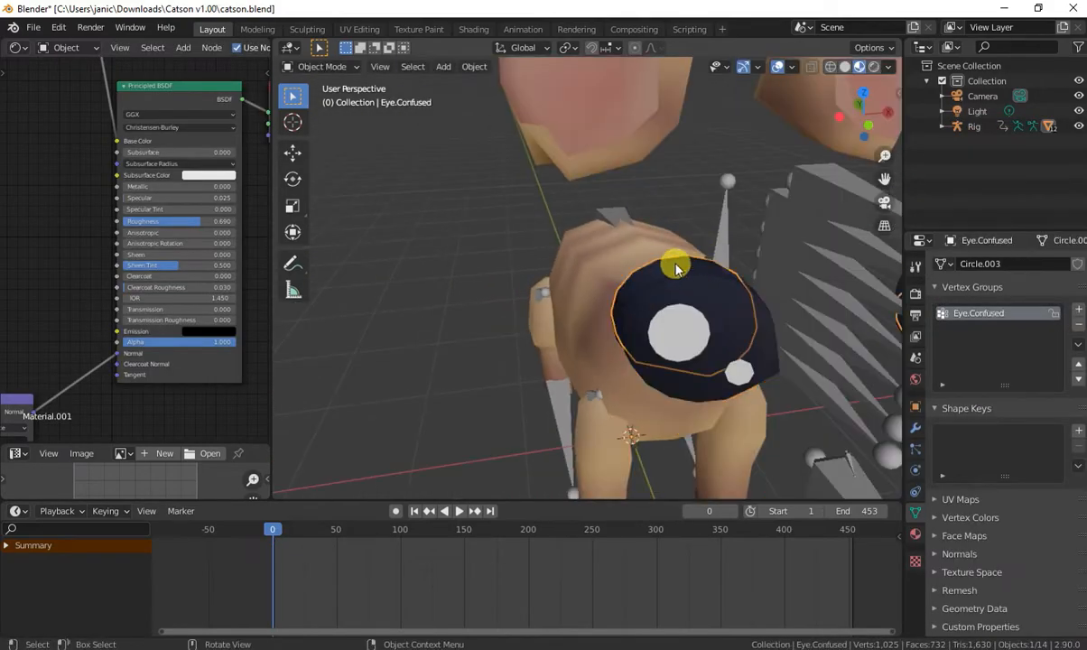
{"action": "key", "text": "Delete"}
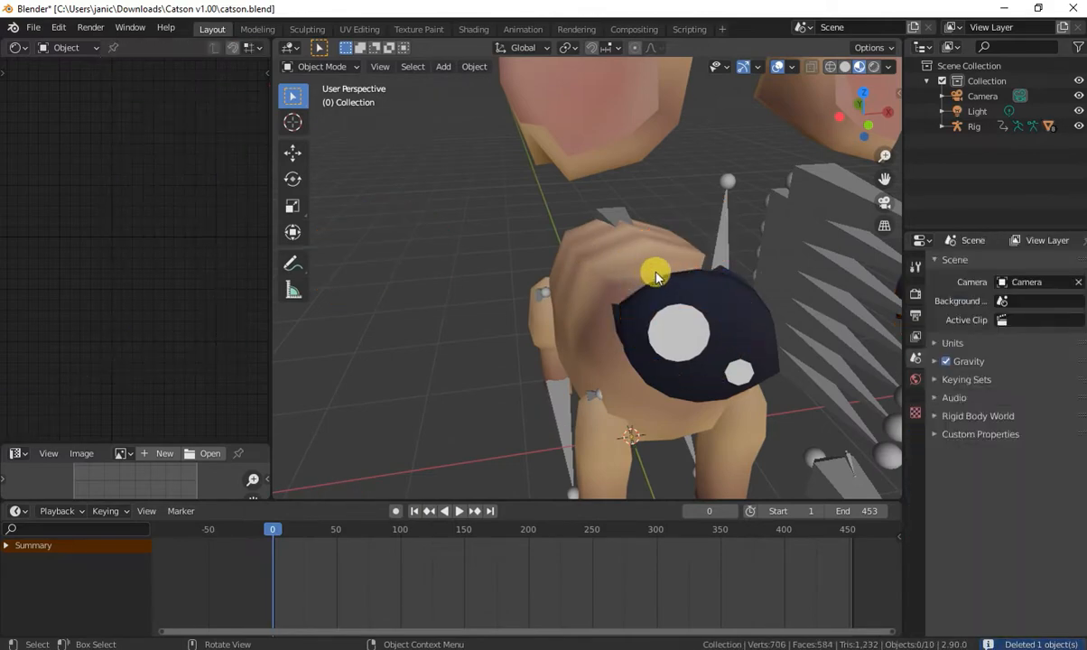
Try moving the Cat.SD.Legs mesh away from the rig and undo back to the assembled cat
{"action": "key", "text": "g"}
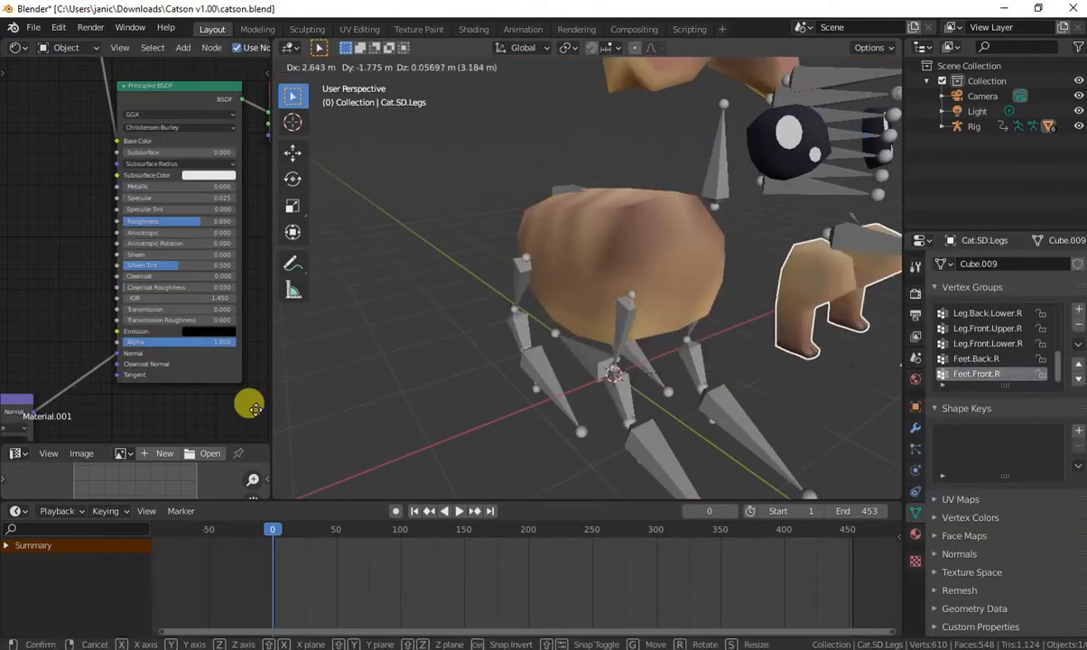
{"action": "left_click", "coordinate": [255, 409]}
{"action": "key", "text": "ctrl+z"}
{"action": "key", "text": "ctrl+z"}
{"action": "key", "text": "ctrl+z"}
{"action": "key", "text": "ctrl+z"}
Remove the Eye.Cute vertex group from the cat's eye mesh
{"action": "middle_click_drag", "start_coordinate": [673, 103], "coordinate": [551, 175]}
{"action": "left_click", "coordinate": [552, 178]}
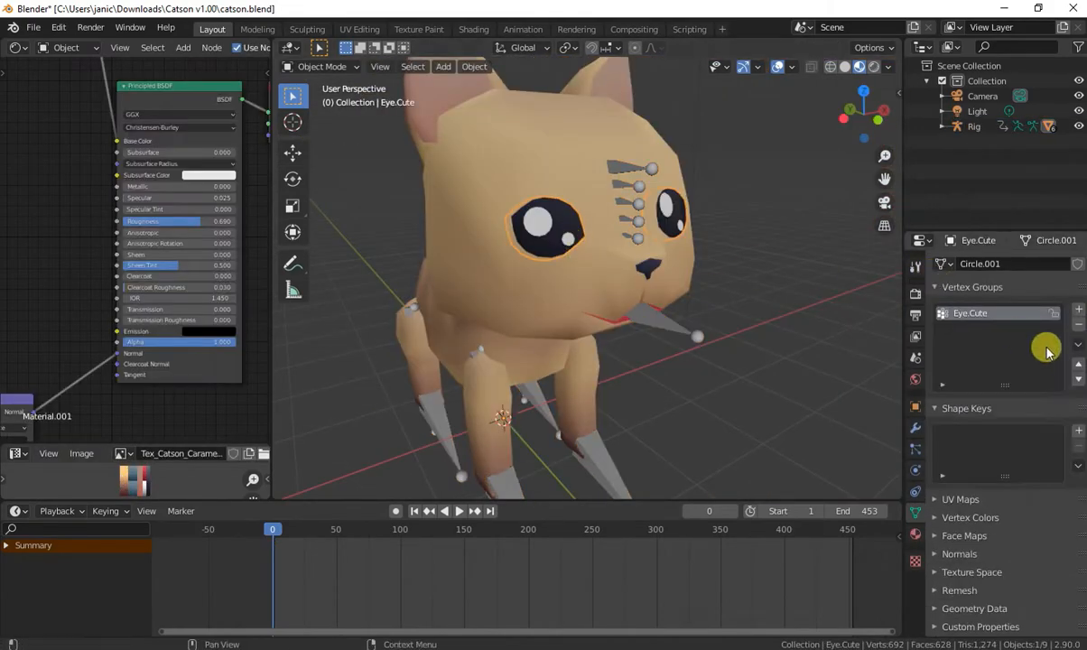
{"action": "left_click", "coordinate": [1080, 327]}
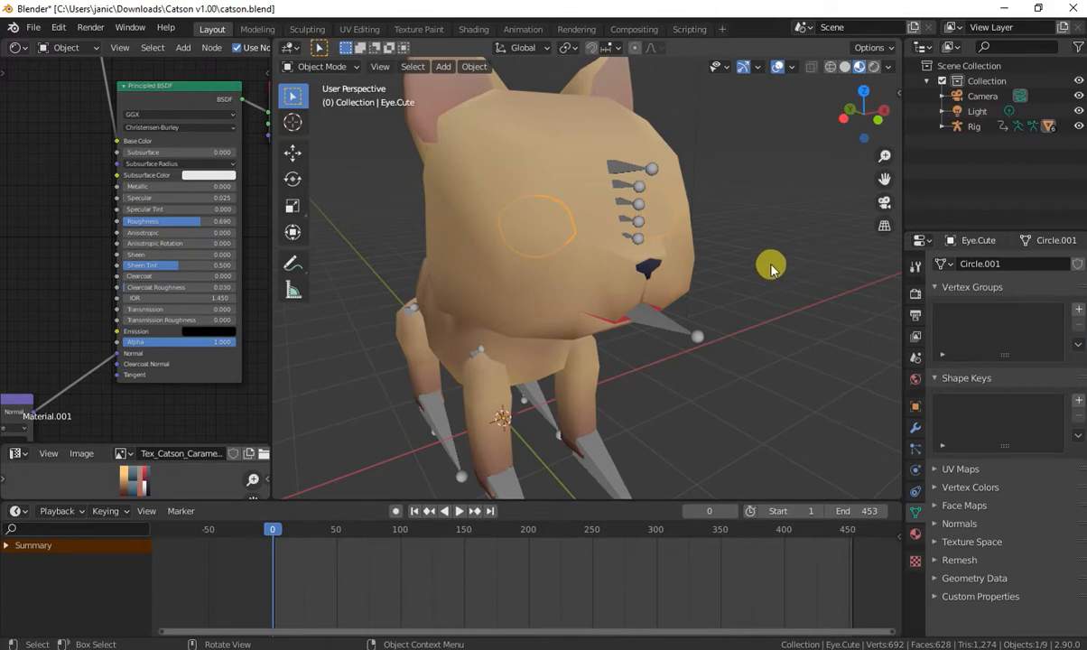
Move the Eye.Cute mesh about -0.157 m along the global Y axis so the eyes sit on the front of the face
{"action": "key", "text": "shift+grave"}
{"action": "key", "text": "w"}
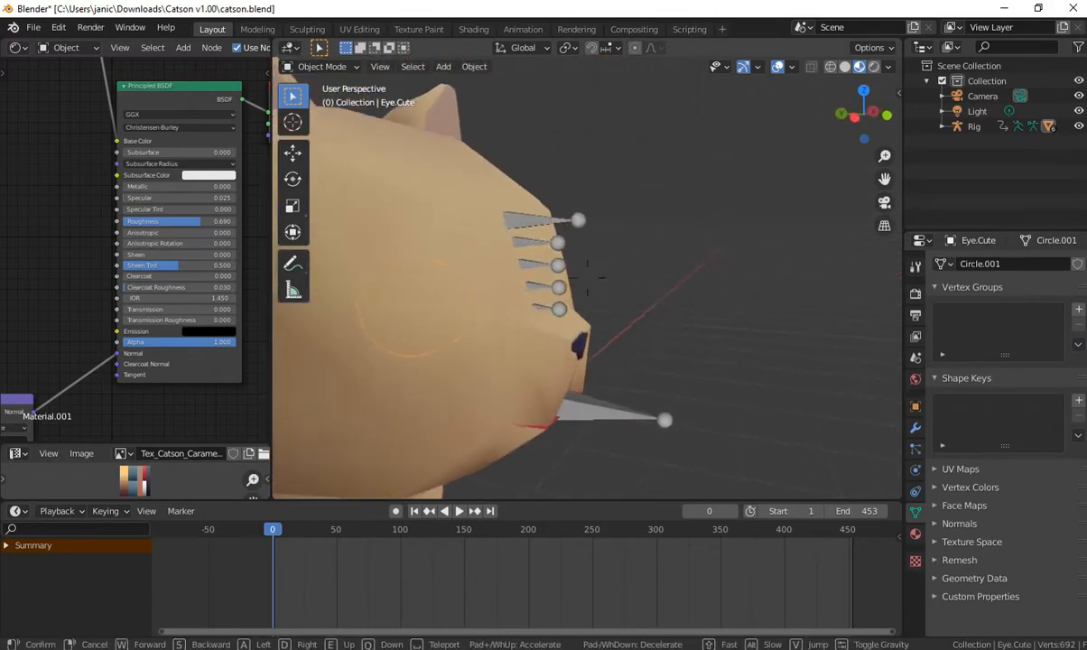
{"action": "key", "text": "s"}
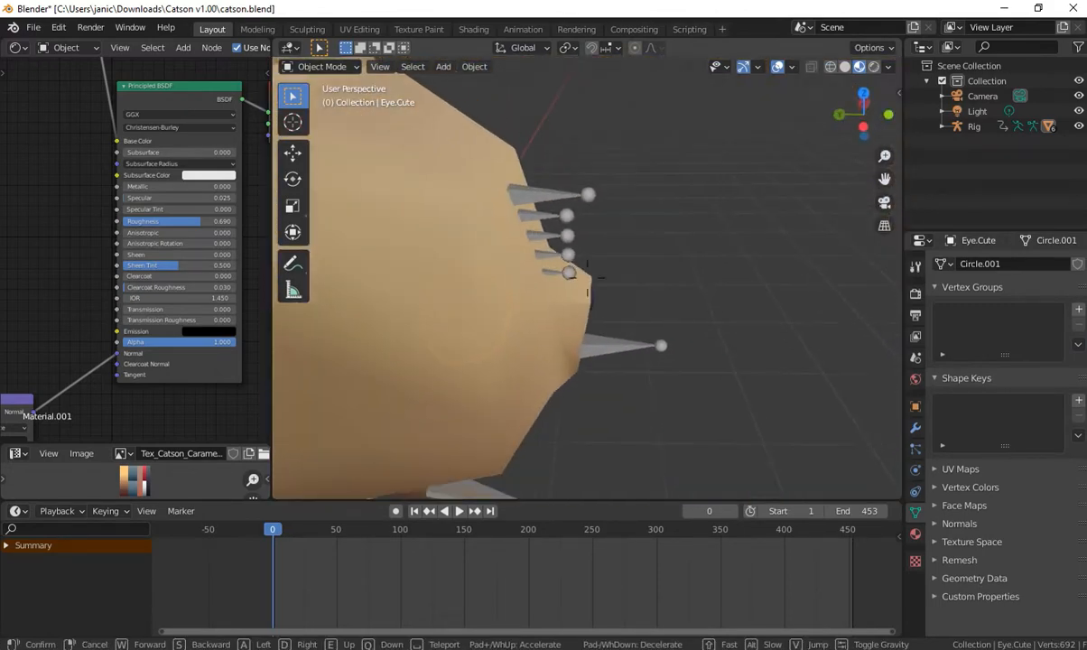
{"action": "left_click", "coordinate": [587, 283]}
{"action": "key", "text": "g"}
{"action": "key", "text": "y"}
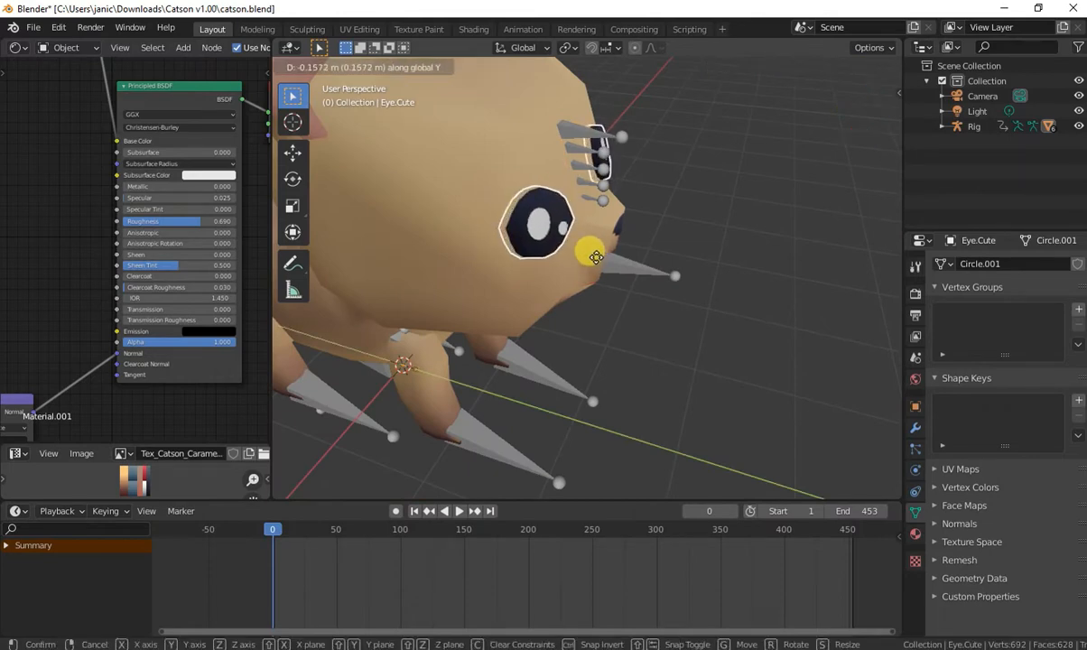
{"action": "left_click", "coordinate": [589, 248]}
{"action": "key", "text": "shift+grave"}
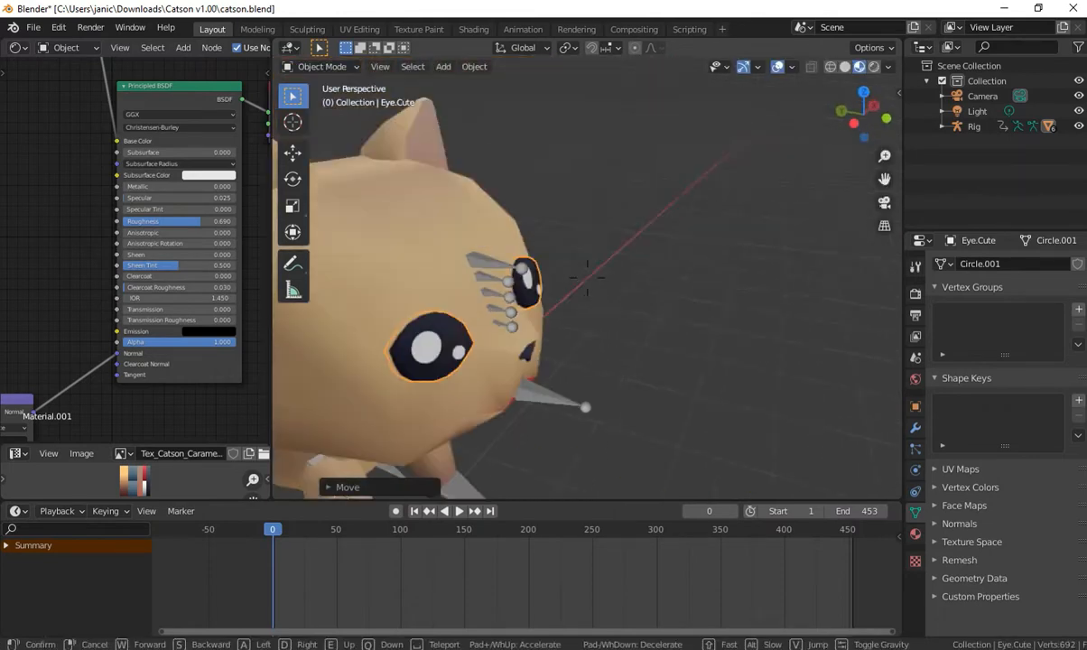
{"action": "key", "text": "s"}
{"action": "left_click", "coordinate": [588, 278]}
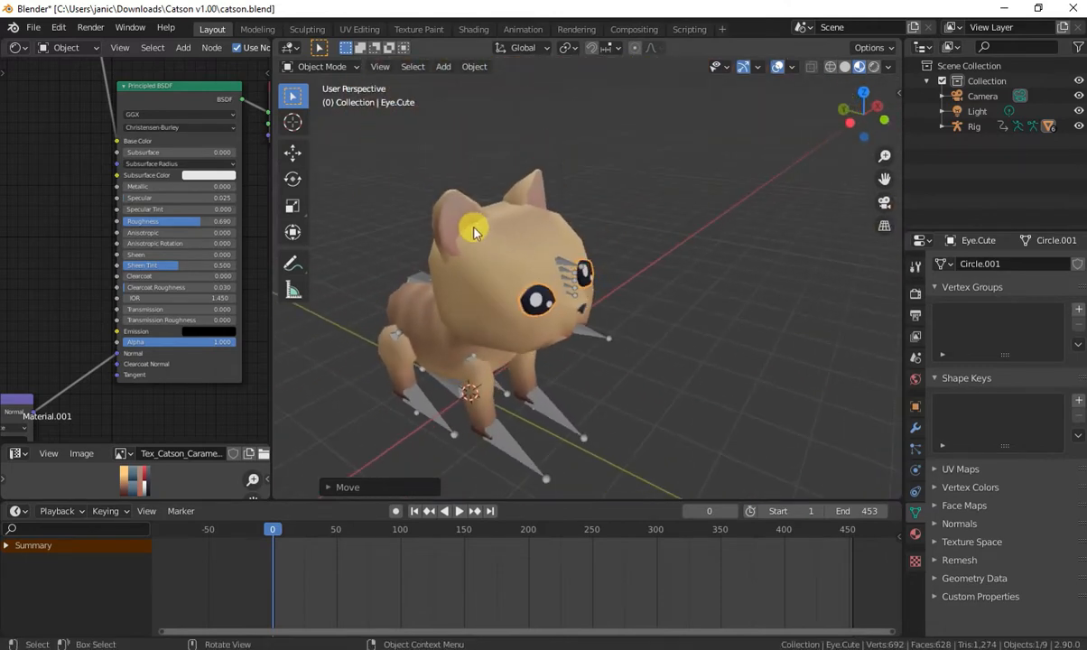
Remove all vertex groups from the Cat.MD.Body mesh, including Torso, Tail and the upper leg groups
{"action": "left_click", "coordinate": [453, 218]}
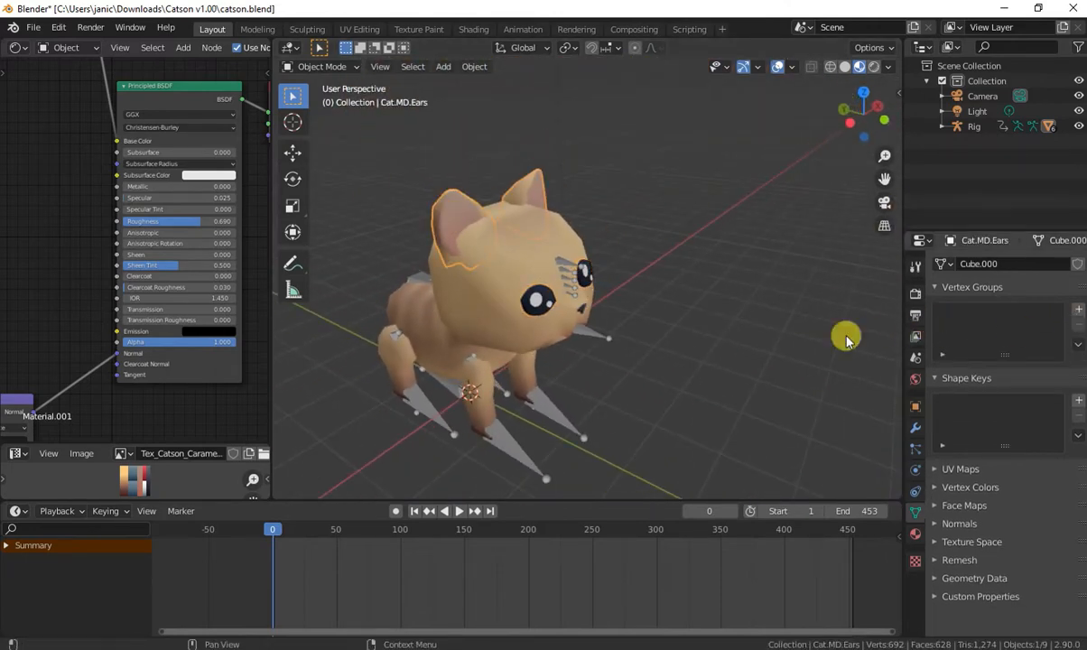
{"action": "left_click", "coordinate": [446, 361]}
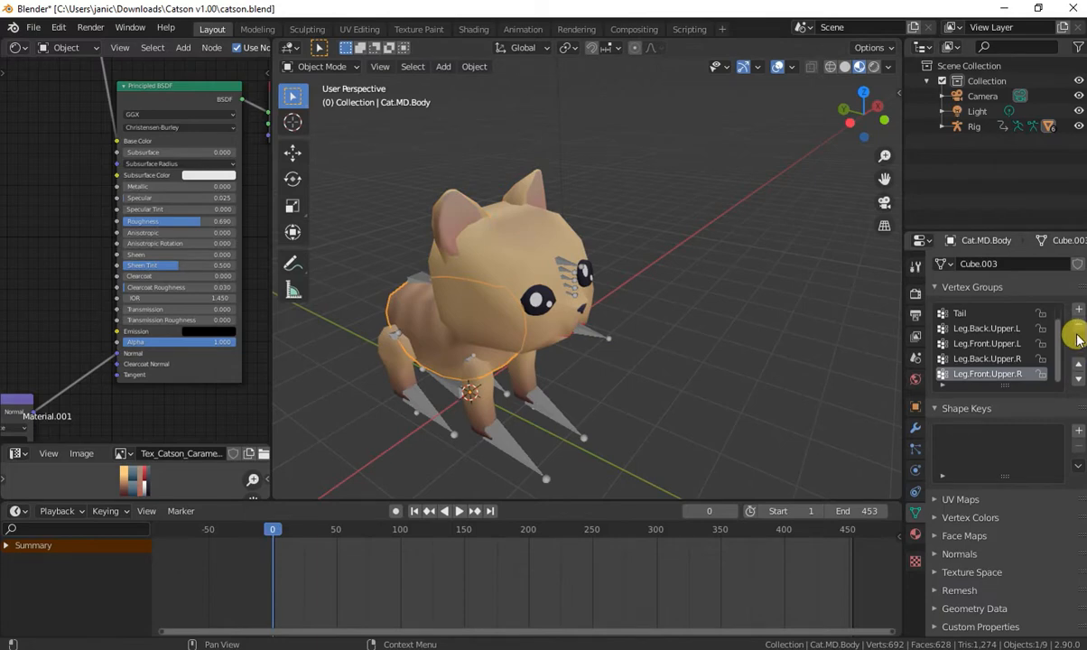
{"action": "left_click", "coordinate": [1078, 327]}
{"action": "left_click", "coordinate": [1079, 327]}
{"action": "left_click", "coordinate": [1079, 327]}
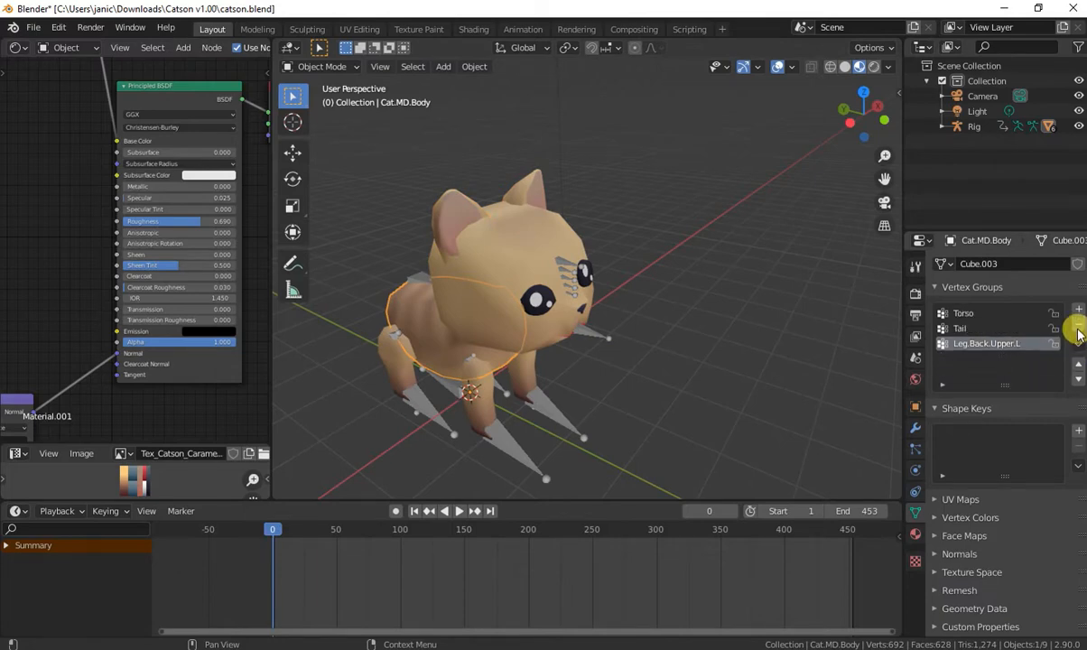
{"action": "left_click", "coordinate": [1080, 333]}
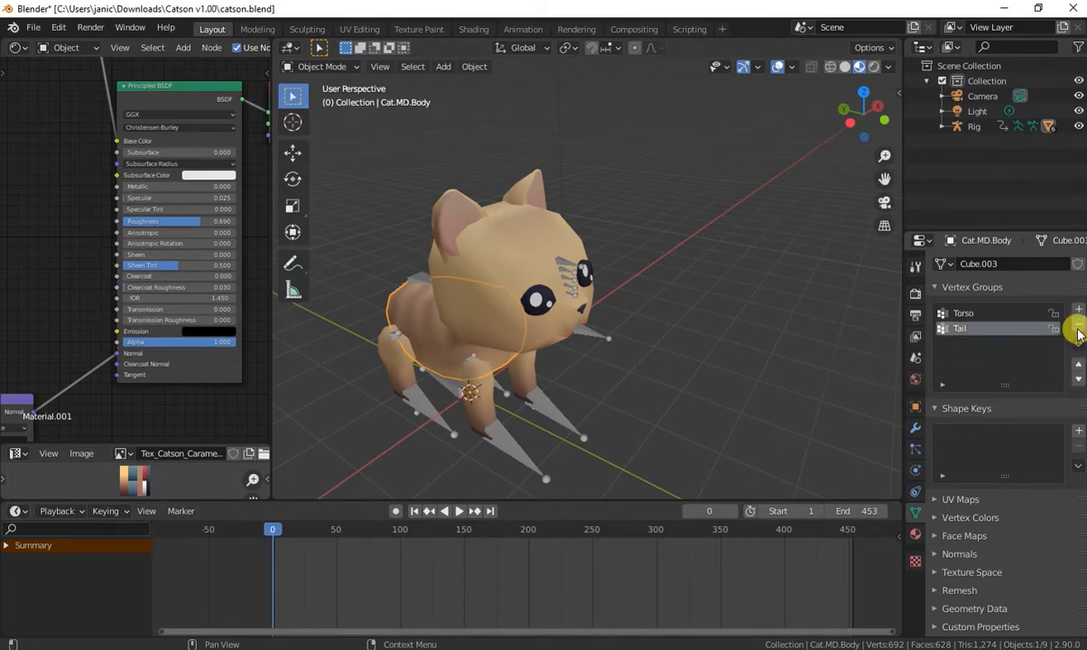
{"action": "left_click", "coordinate": [1078, 329]}
{"action": "left_click", "coordinate": [1078, 330]}
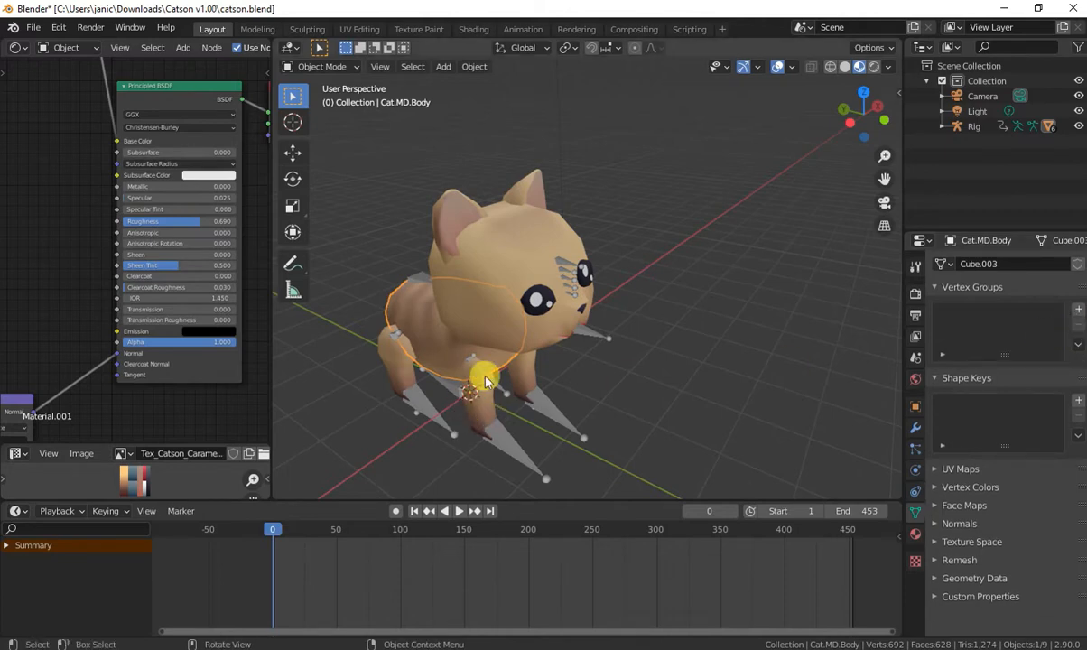
Remove all vertex groups from the Cat.SD.Legs mesh
{"action": "left_click", "coordinate": [485, 381]}
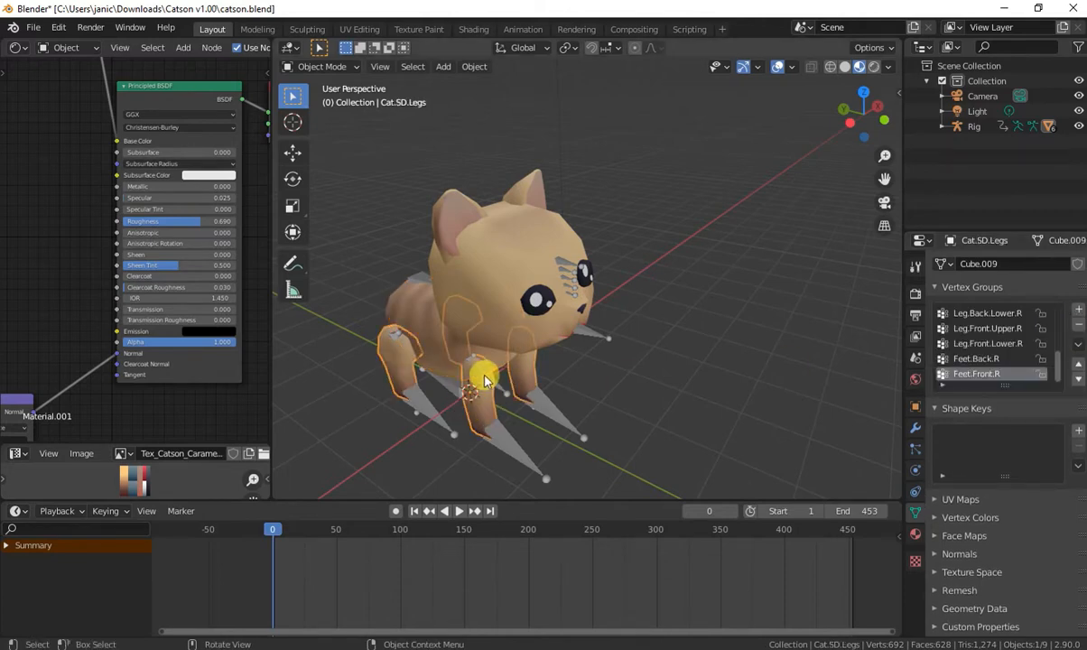
{"action": "left_click", "coordinate": [1079, 330]}
{"action": "left_click", "coordinate": [1078, 330]}
{"action": "left_click", "coordinate": [1078, 329]}
{"action": "left_click", "coordinate": [1079, 330]}
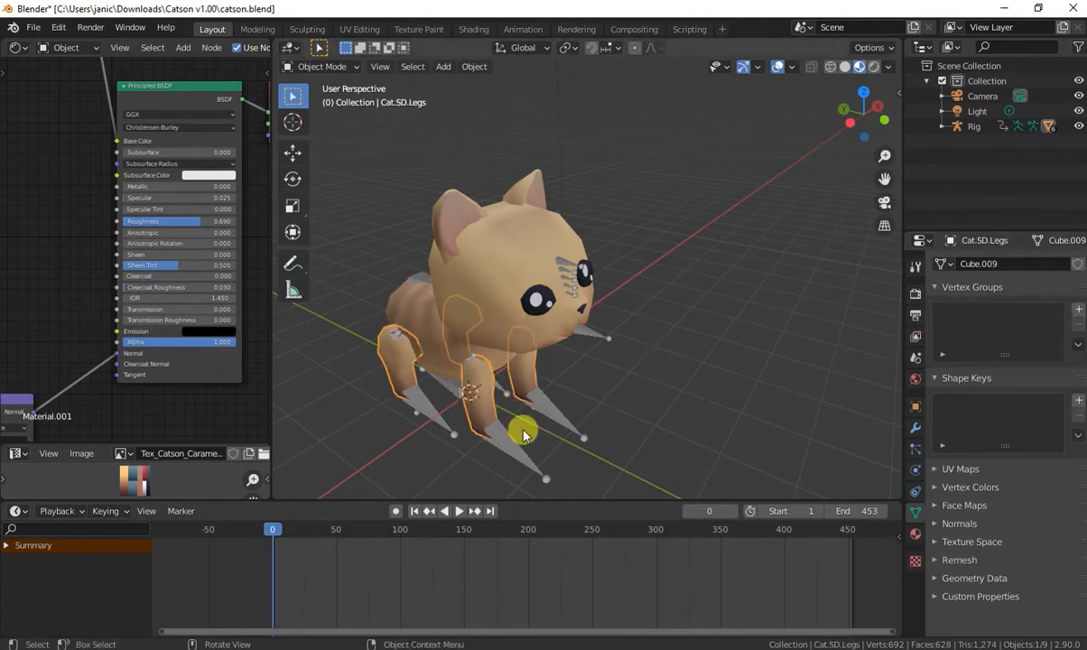
Remove the Torso, Tail and Tail.01 vertex groups from the Cat.HD.Tail mesh
{"action": "left_click", "coordinate": [408, 310]}
{"action": "key", "text": "shift+grave"}
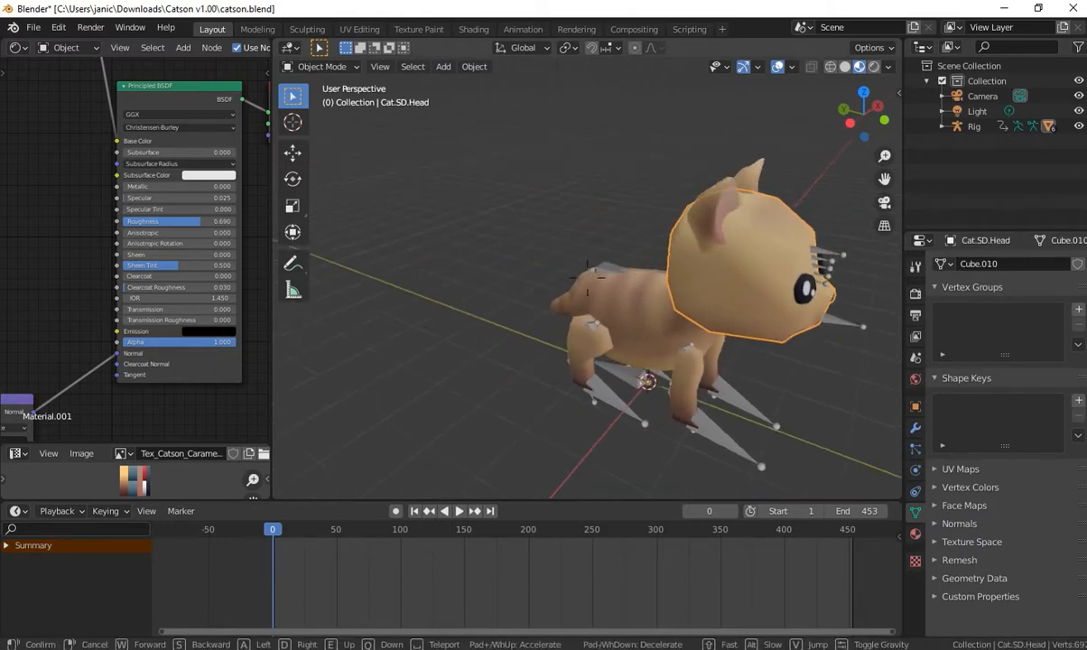
{"action": "left_click", "coordinate": [587, 271]}
{"action": "left_click", "coordinate": [604, 276]}
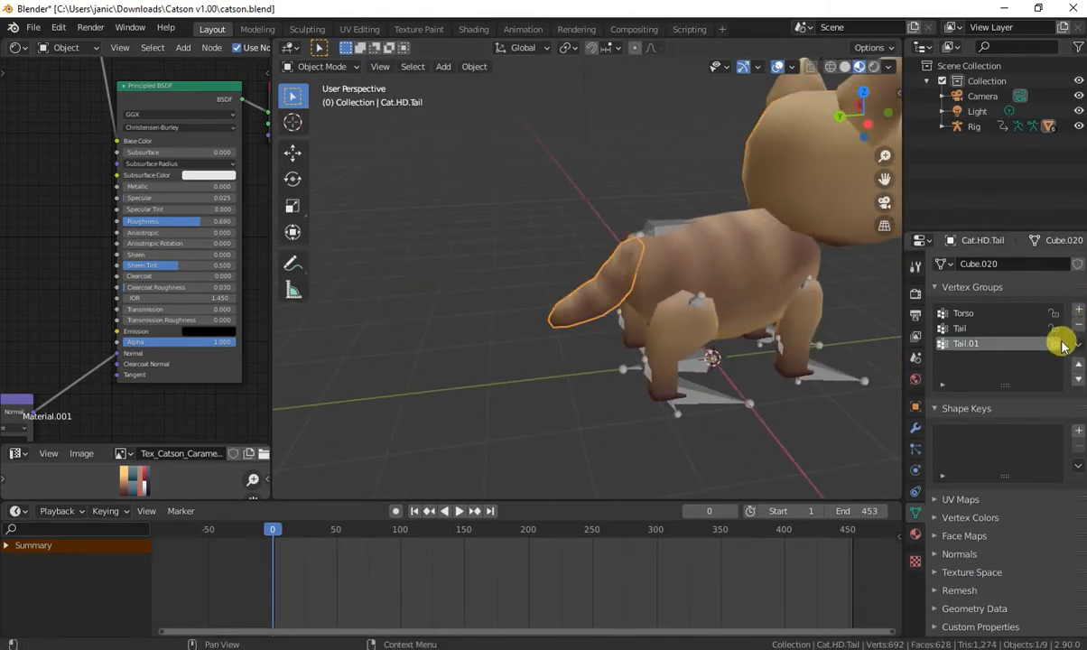
{"action": "left_click", "coordinate": [1079, 330]}
{"action": "left_click", "coordinate": [1078, 330]}
{"action": "left_click", "coordinate": [1078, 330]}
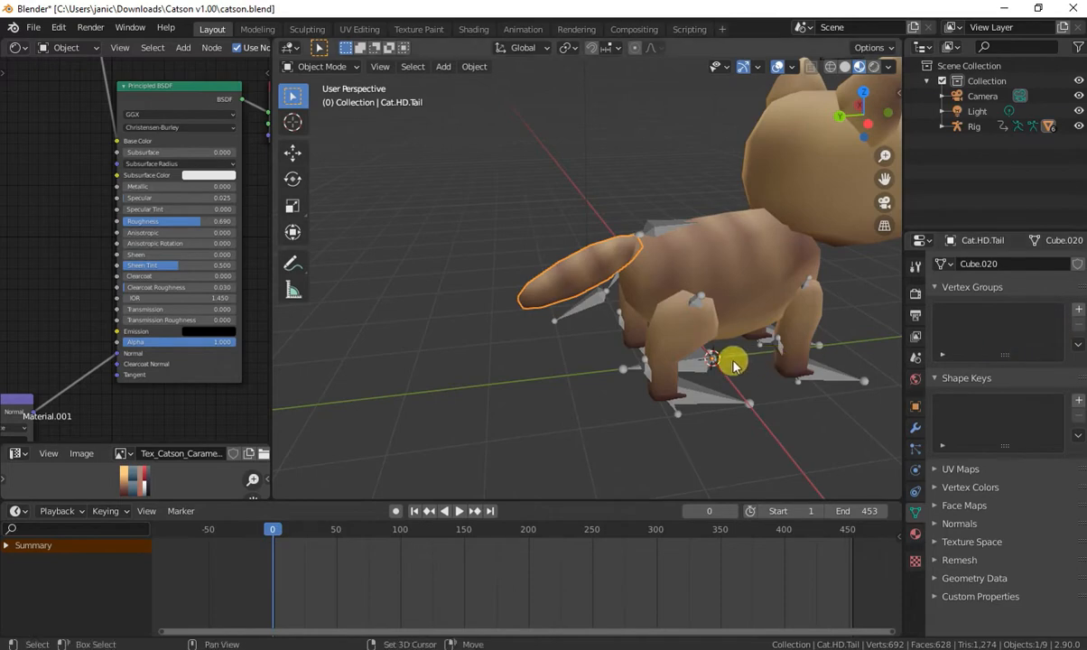
Delete the Rig armature, keeping only the cat's meshes
{"action": "key", "text": "shift+grave"}
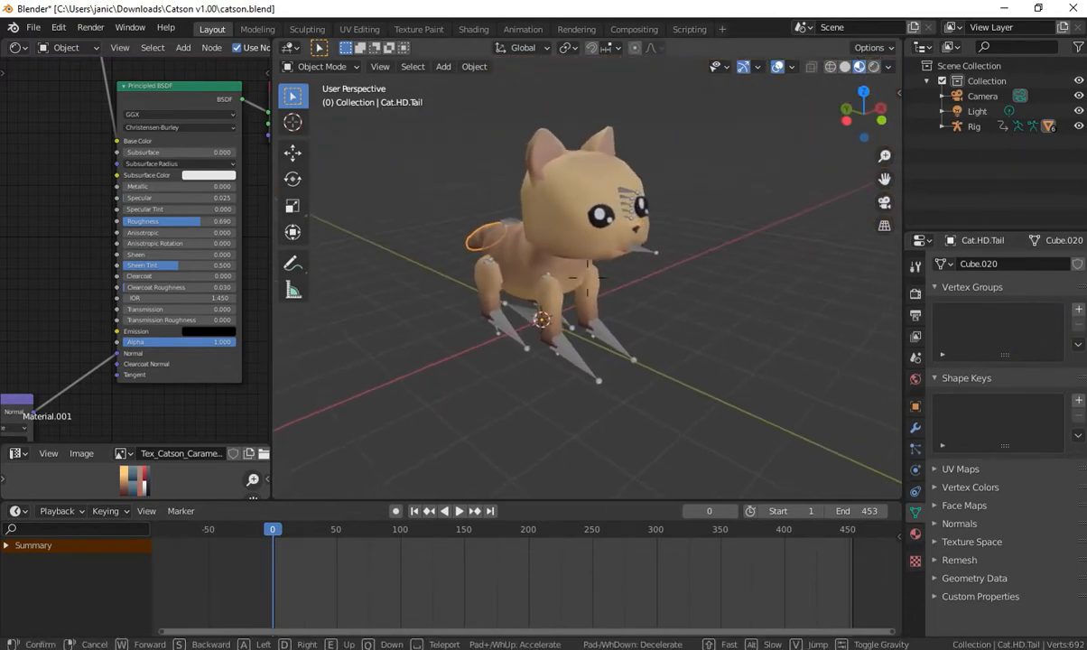
{"action": "left_click", "coordinate": [602, 342]}
{"action": "left_click", "coordinate": [595, 352]}
{"action": "key", "text": "Delete"}
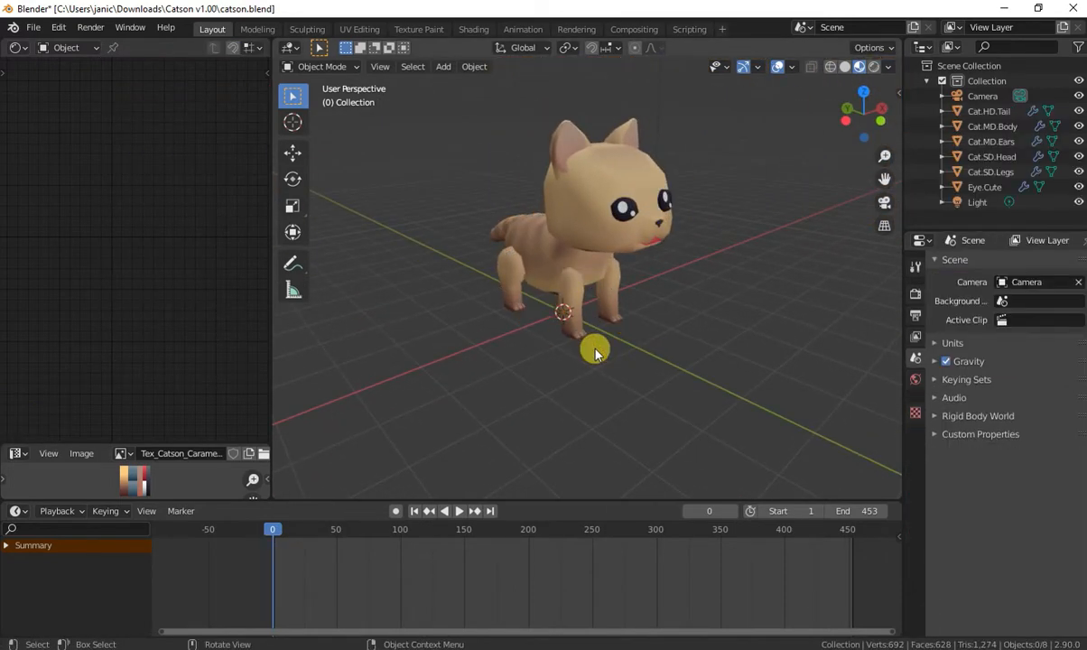
Join the cat's body, ears, head and legs meshes into Cat.HD.Tail as a single object
{"action": "left_click", "coordinate": [594, 289]}
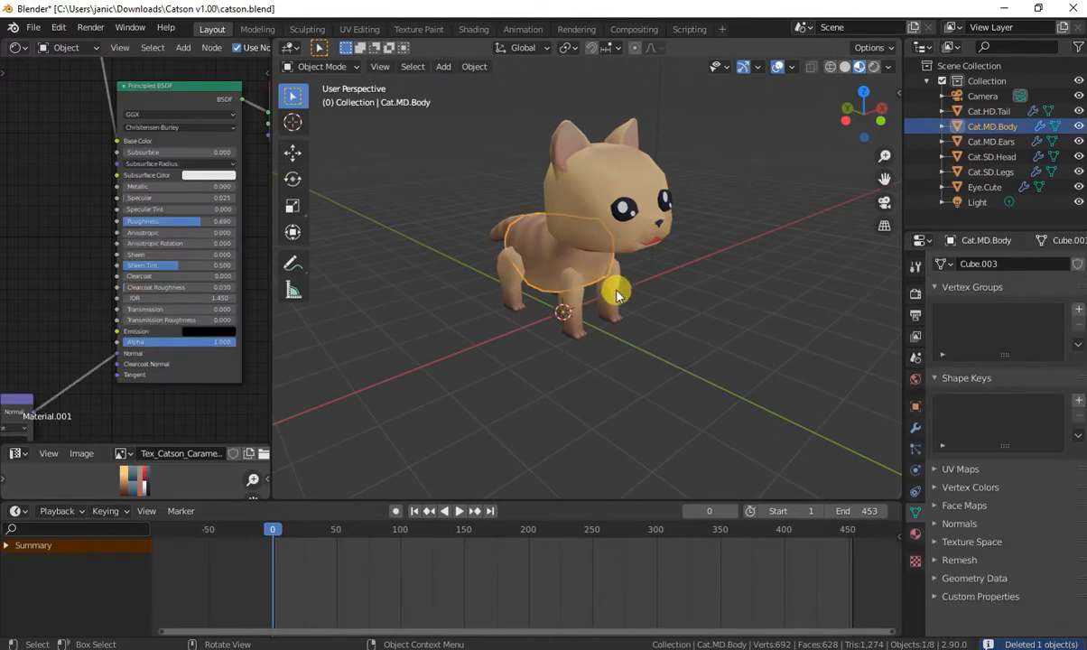
{"action": "left_click", "coordinate": [470, 250]}
{"action": "left_click", "coordinate": [526, 246]}
{"action": "left_click", "coordinate": [497, 227]}
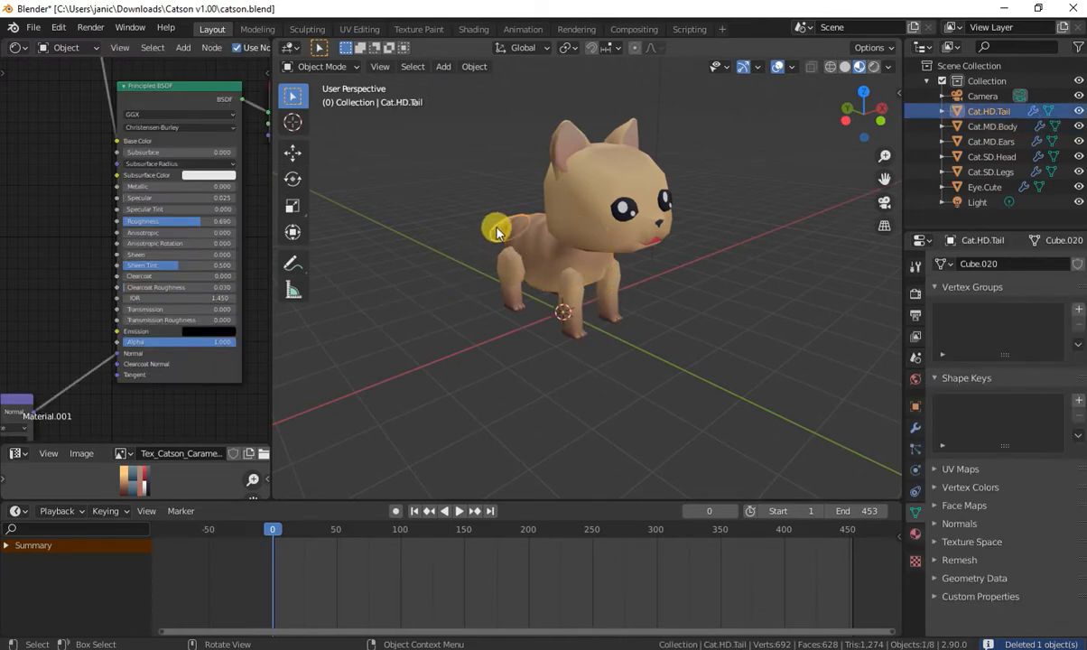
{"action": "left_click_drag", "start_coordinate": [452, 130], "coordinate": [595, 325]}
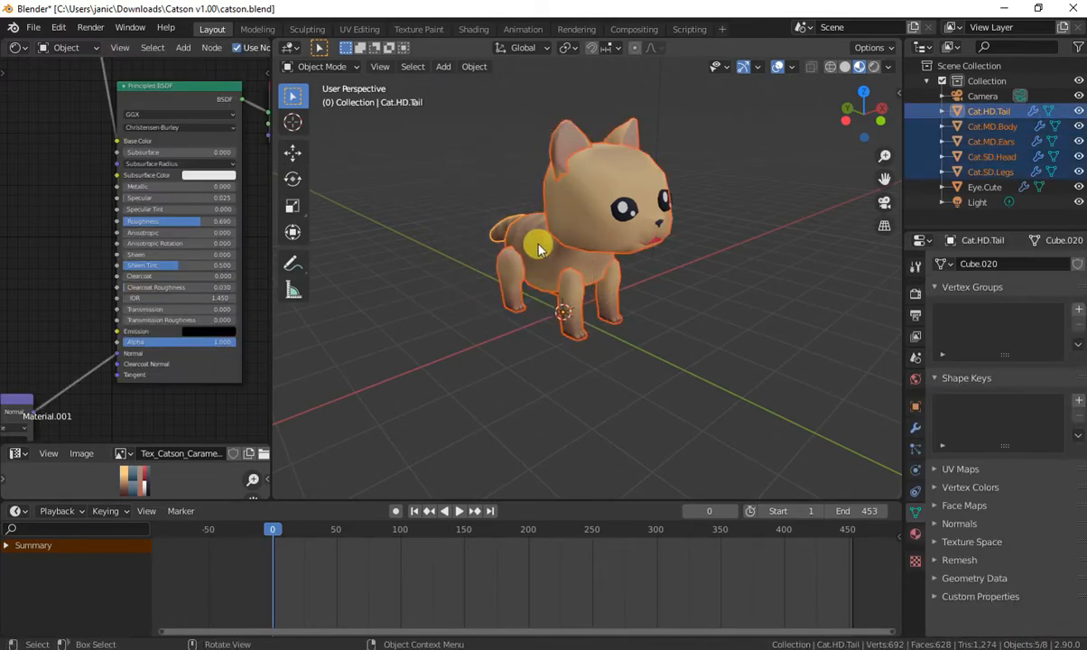
{"action": "key", "text": "ctrl+j"}
{"action": "right_click", "coordinate": [493, 226]}
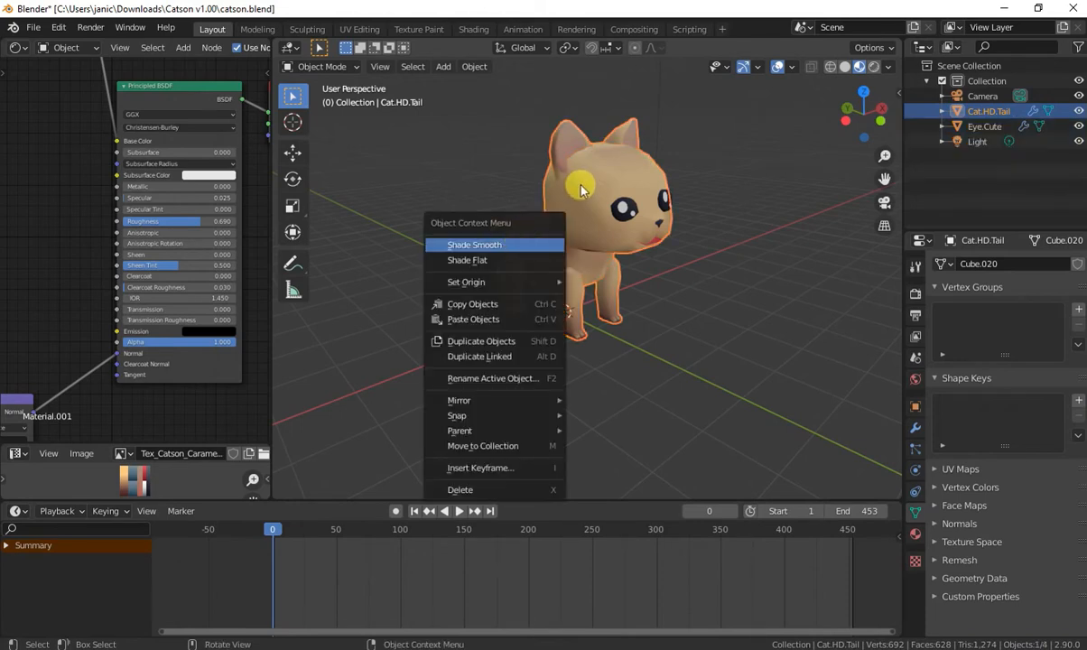
{"action": "key", "text": "g"}
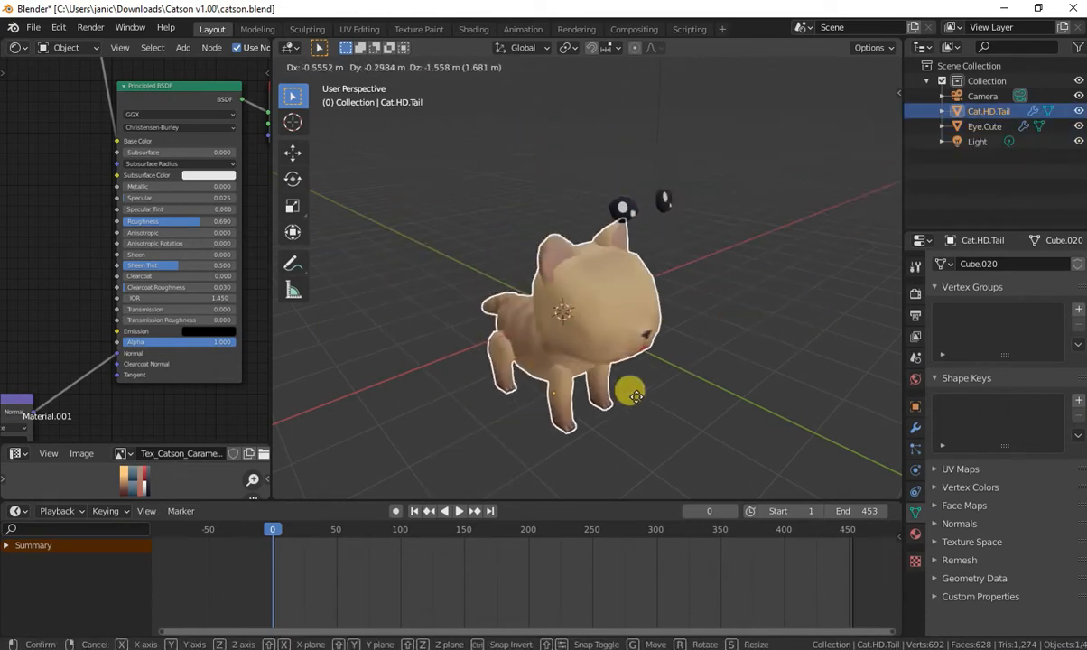
{"action": "right_click", "coordinate": [629, 361]}
Join the Eye.Cute mesh into the combined cat mesh
{"action": "left_click", "coordinate": [627, 215], "text": "shift"}
{"action": "left_click", "coordinate": [598, 203], "text": "shift"}
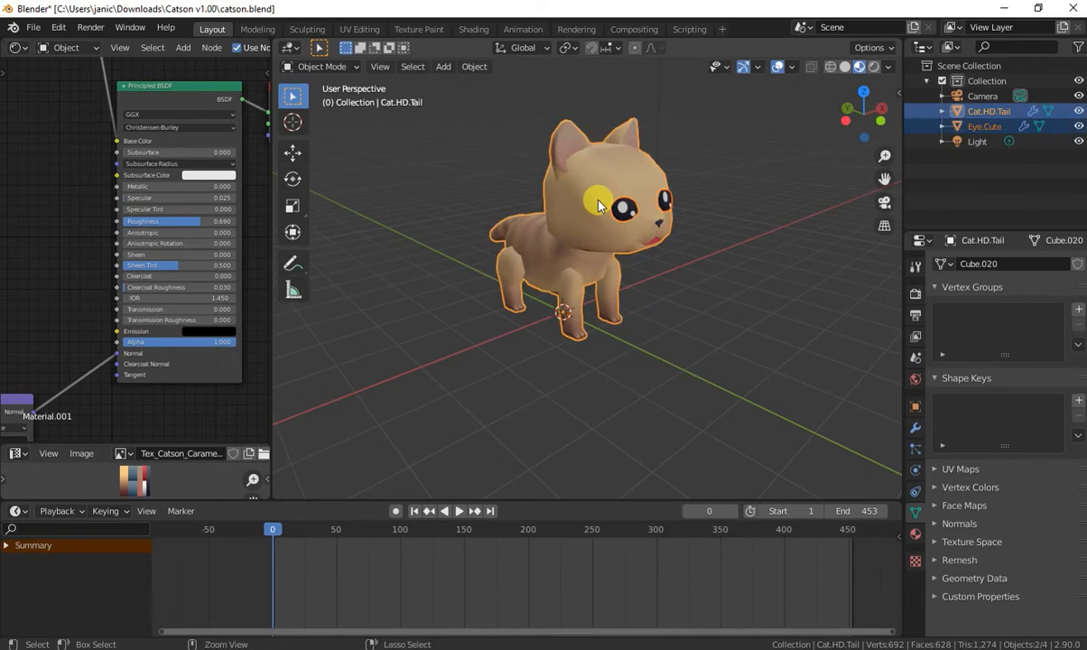
{"action": "key", "text": "ctrl+j"}
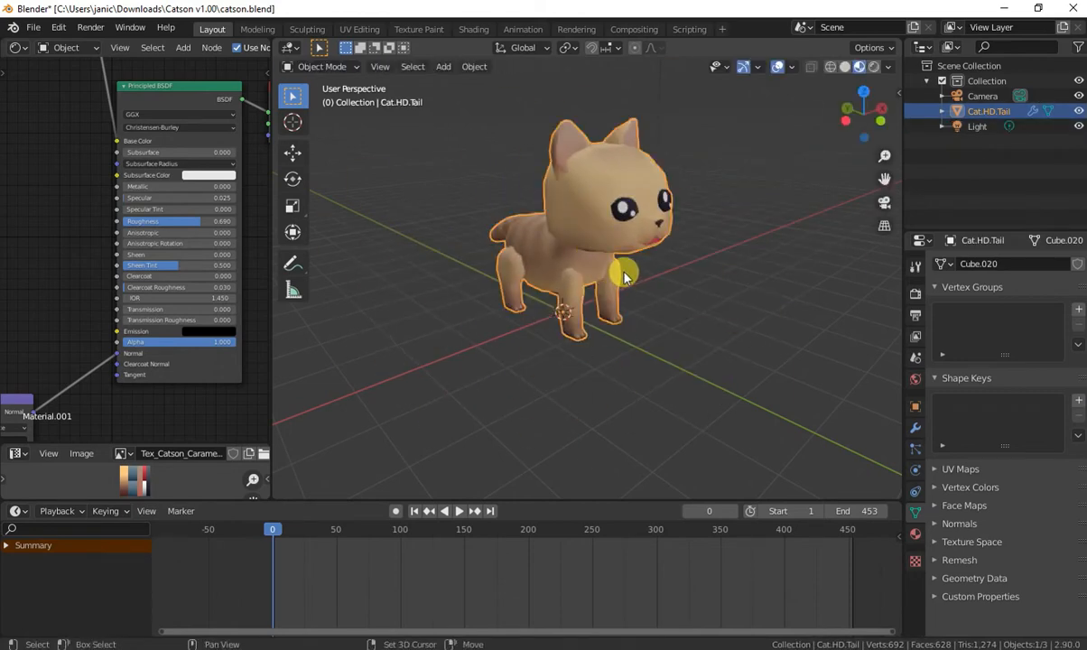
Apply the scale of the combined cat mesh
{"action": "middle_click_drag", "start_coordinate": [623, 278], "coordinate": [583, 275]}
{"action": "key", "text": "ctrl+a"}
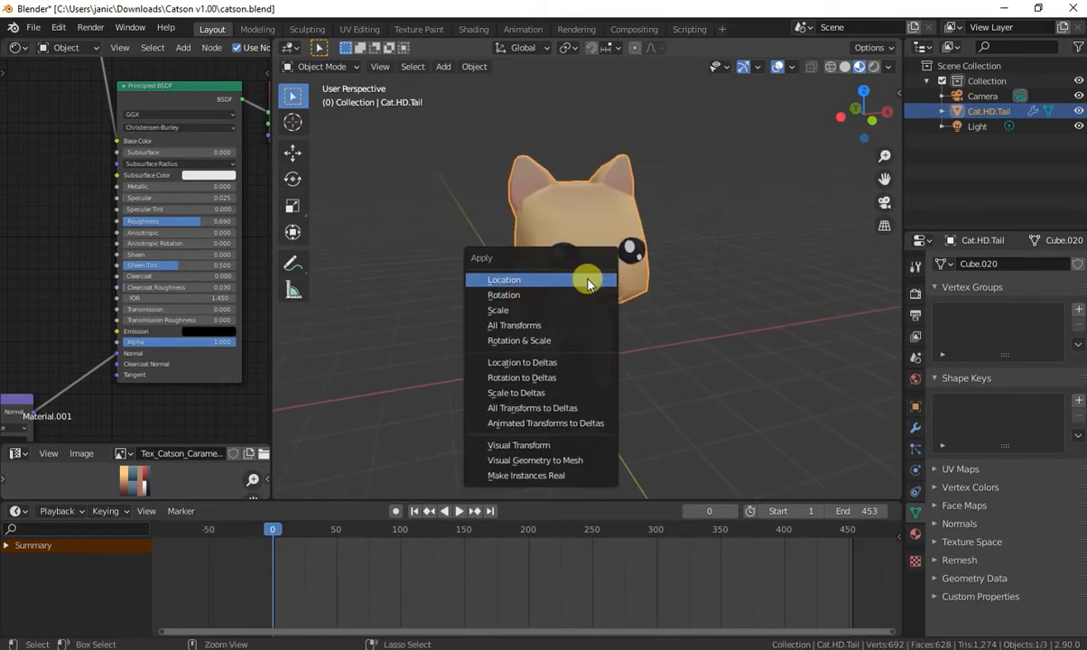
{"action": "left_click", "coordinate": [552, 311]}
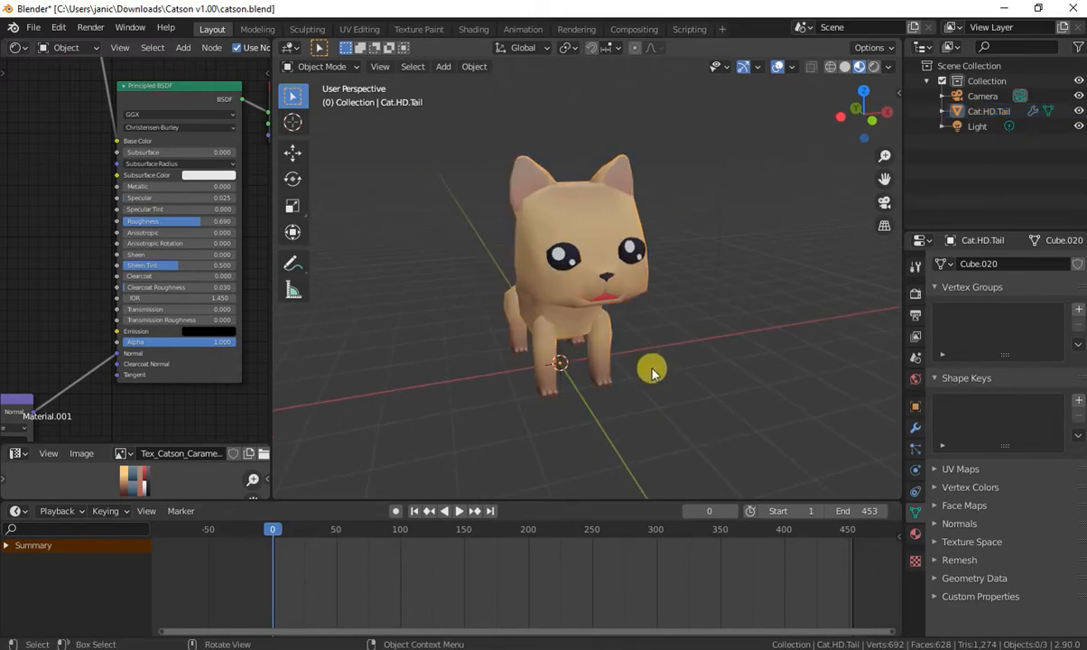
{"action": "key", "text": "shift+grave"}
{"action": "key", "text": "d"}
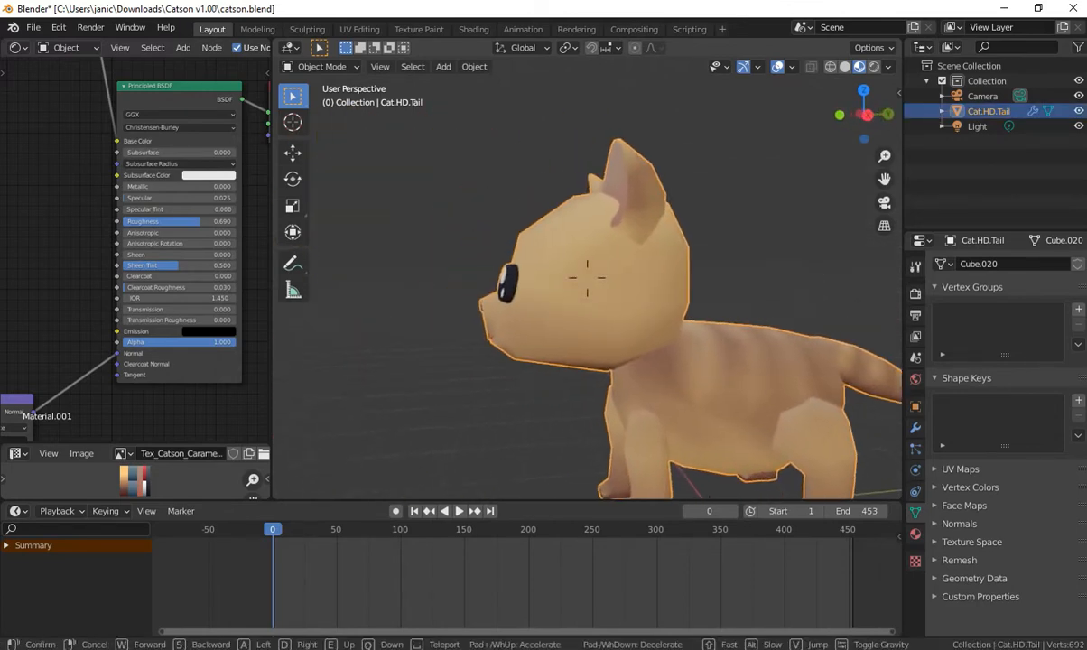
{"action": "key", "text": "s"}
{"action": "key", "text": "a"}
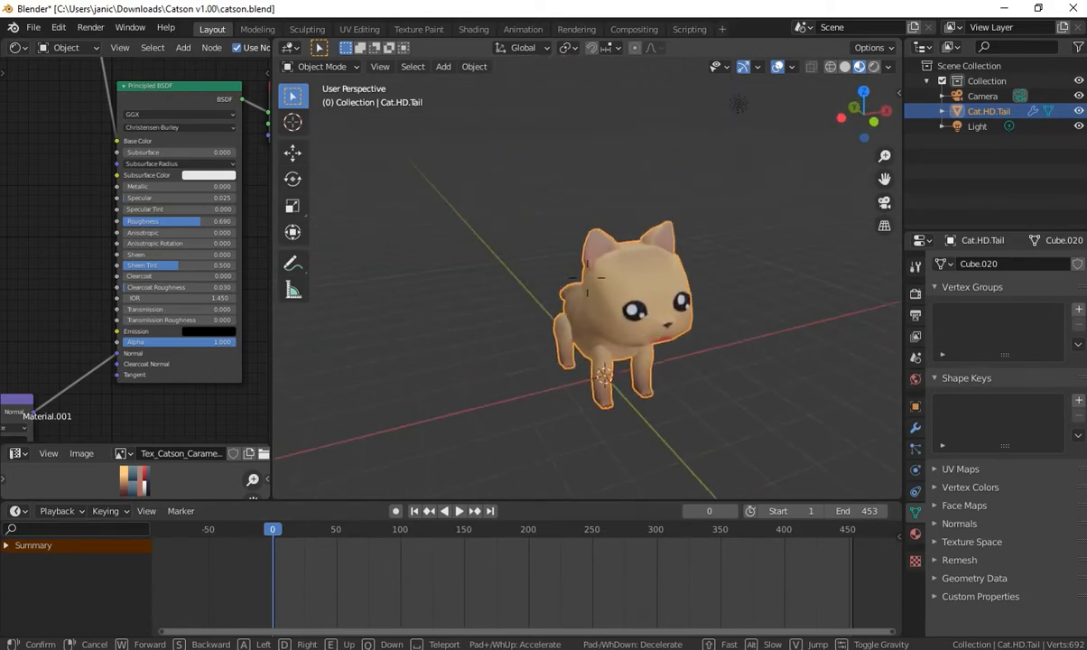
{"action": "left_click", "coordinate": [589, 283]}
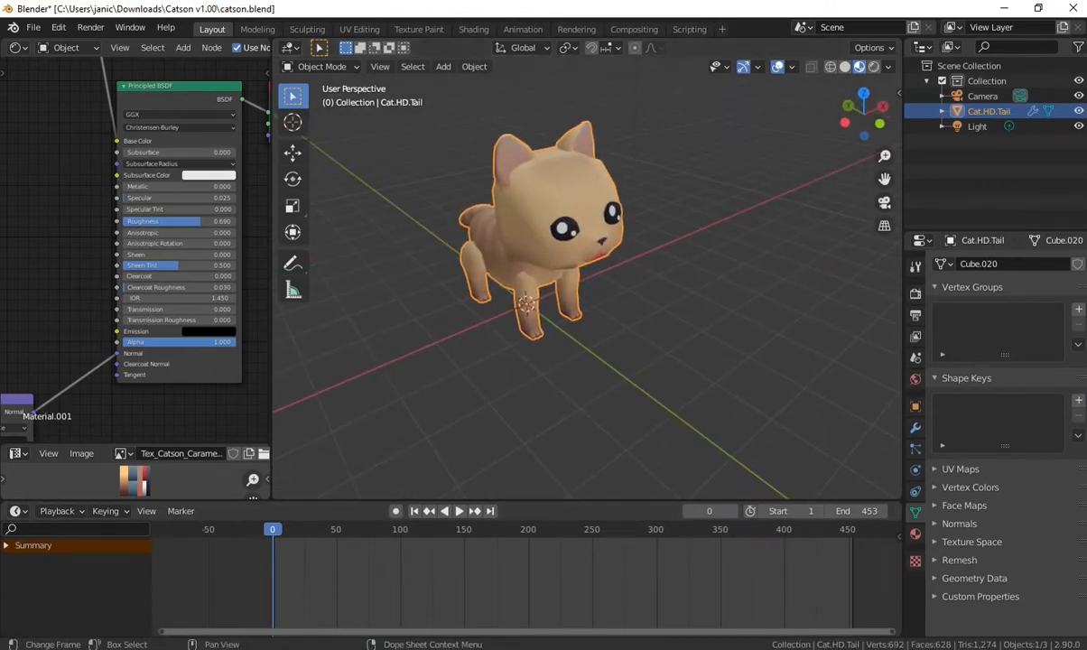
Switch to Smile Game Builder and export the 3D character asset E_Animal03A into the sgbcat folder, clearing the file window from Blender's view
{"action": "left_click", "coordinate": [848, 649]}
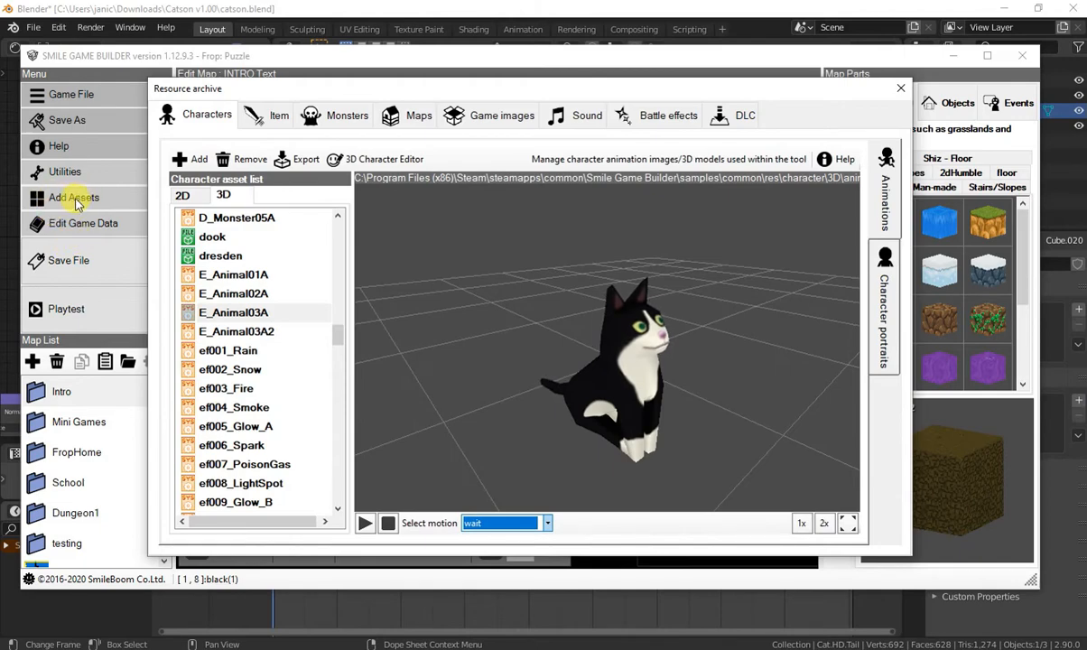
{"action": "left_click", "coordinate": [234, 313]}
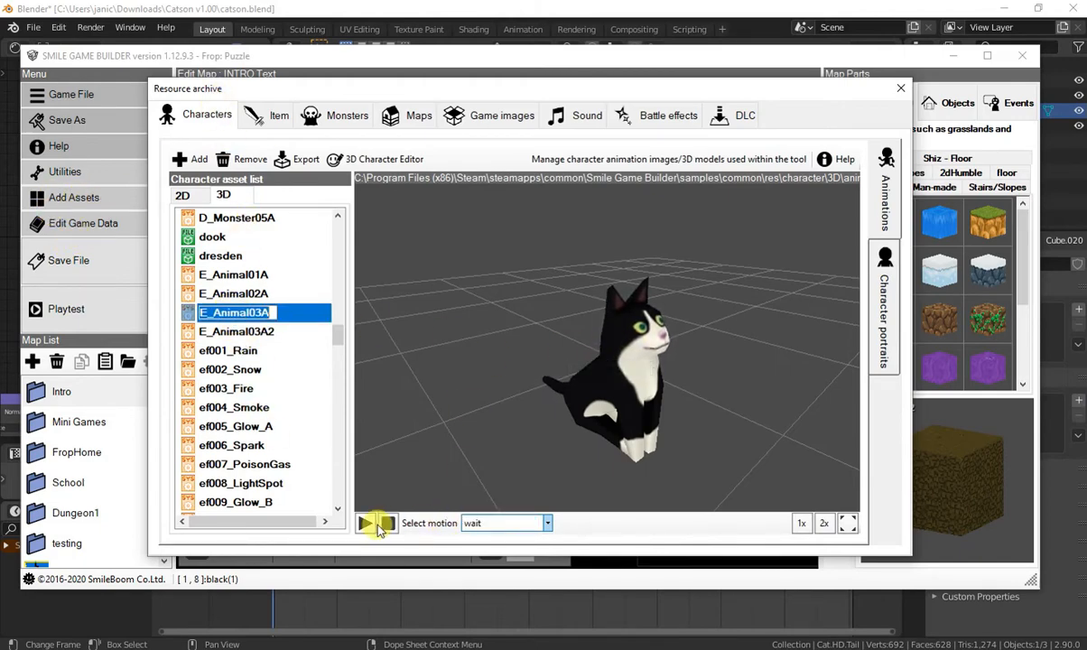
{"action": "left_click", "coordinate": [305, 160]}
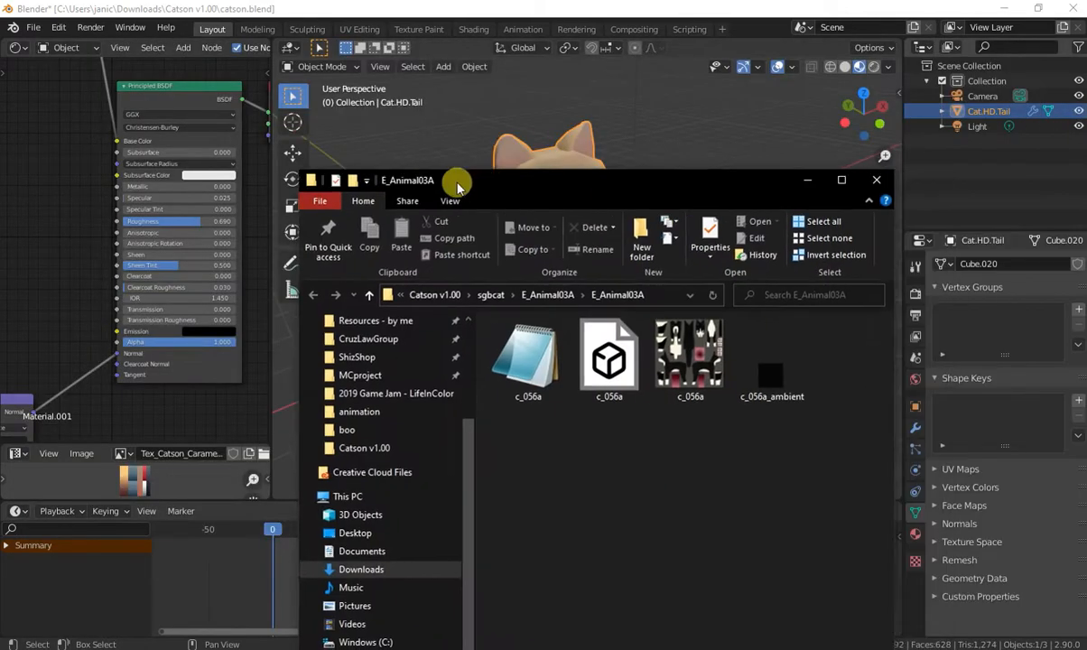
{"action": "left_click_drag", "start_coordinate": [460, 181], "coordinate": [1086, 262]}
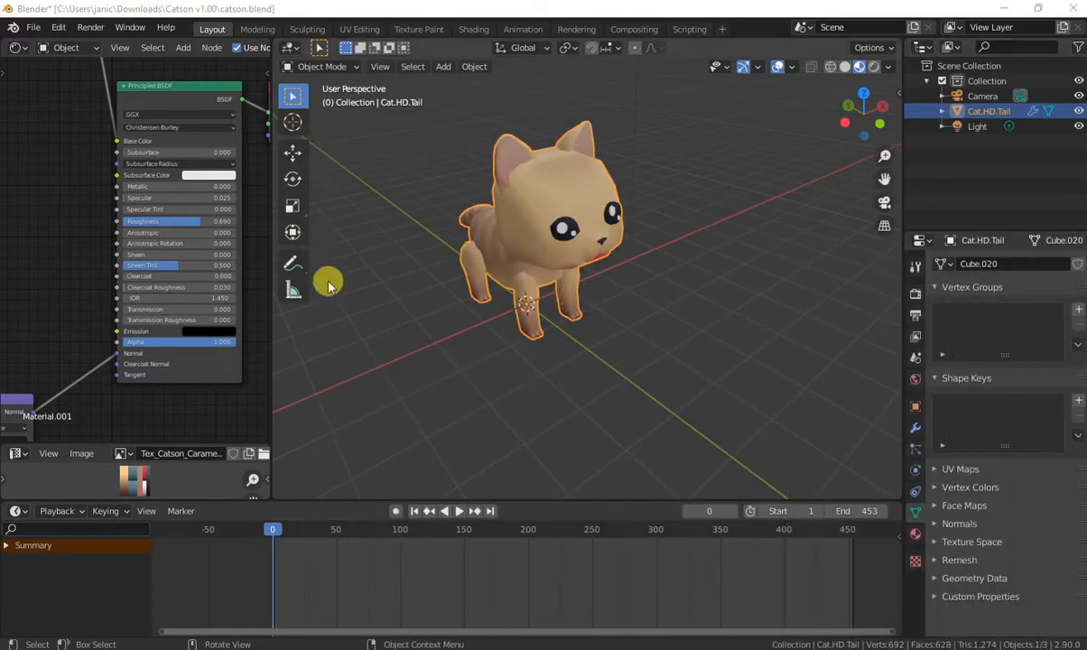
Save the Blender file under the new name kat.blend in the kat folder inside Catson v1.00
{"action": "left_click", "coordinate": [33, 28]}
{"action": "left_click", "coordinate": [53, 145]}
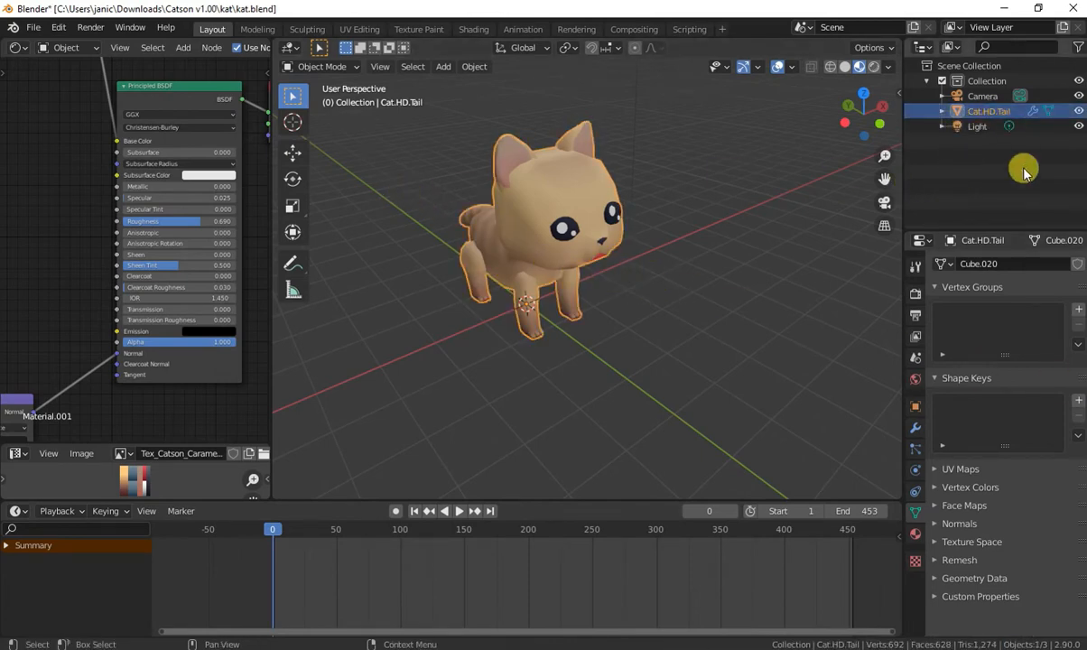
Remove the leftover Rig armature modifier from Cat.HD.Tail, show its material settings and deselect the mesh
{"action": "left_click", "coordinate": [915, 435]}
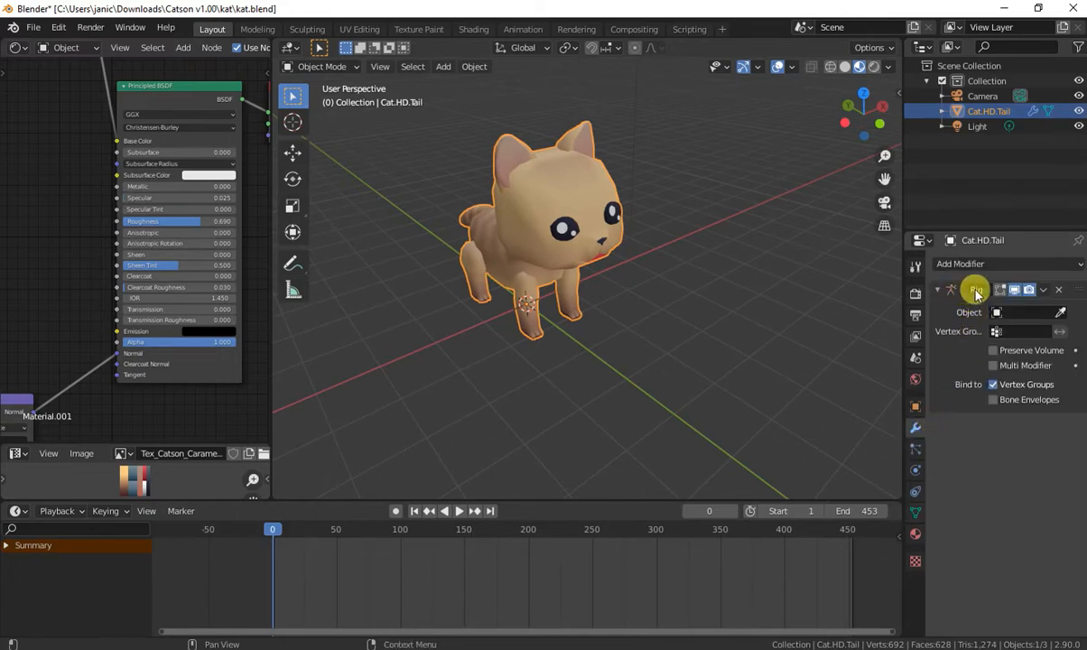
{"action": "left_click", "coordinate": [1060, 291]}
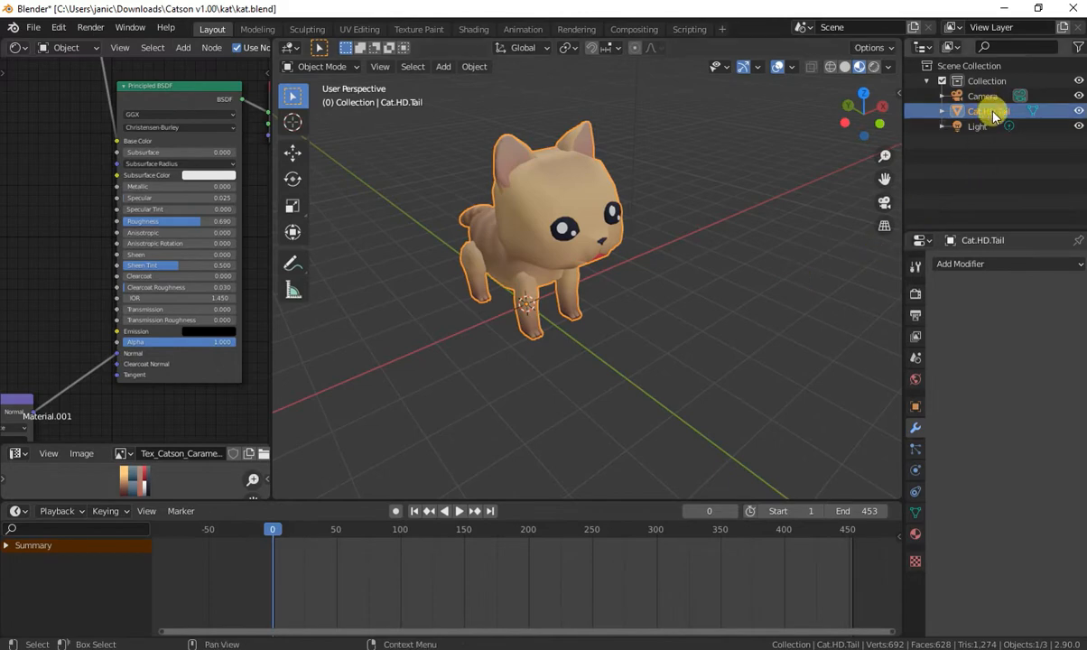
{"action": "left_click", "coordinate": [916, 534]}
{"action": "left_click", "coordinate": [707, 322]}
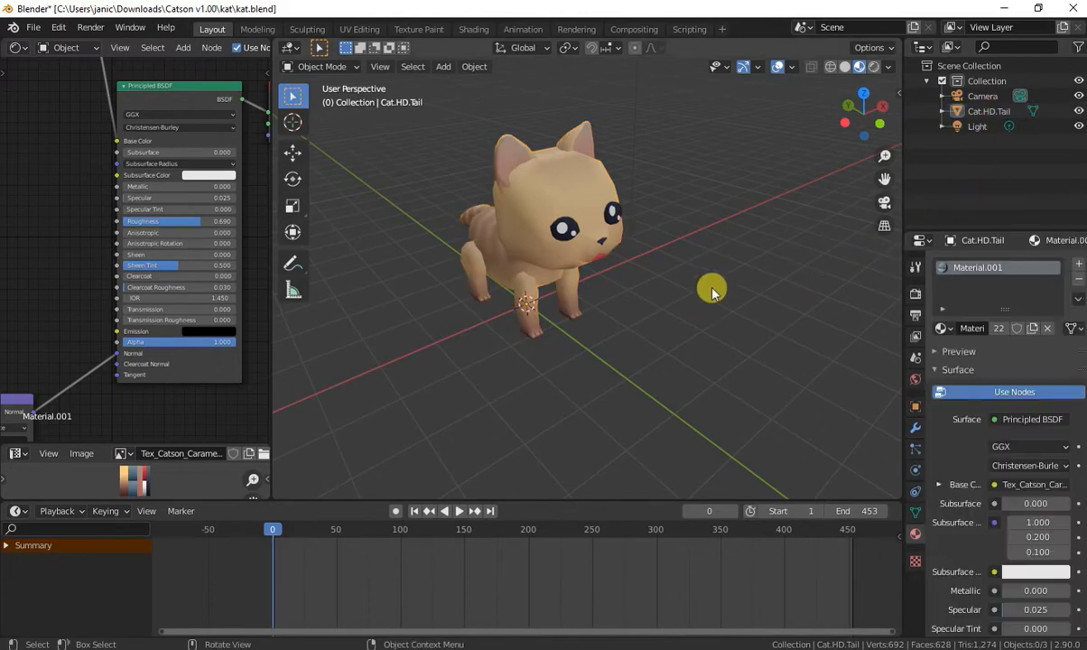
Import the FBX model c_001a from the A_Hero01A folder in Catson v1.00 and scale it by 100
{"action": "left_click", "coordinate": [32, 28]}
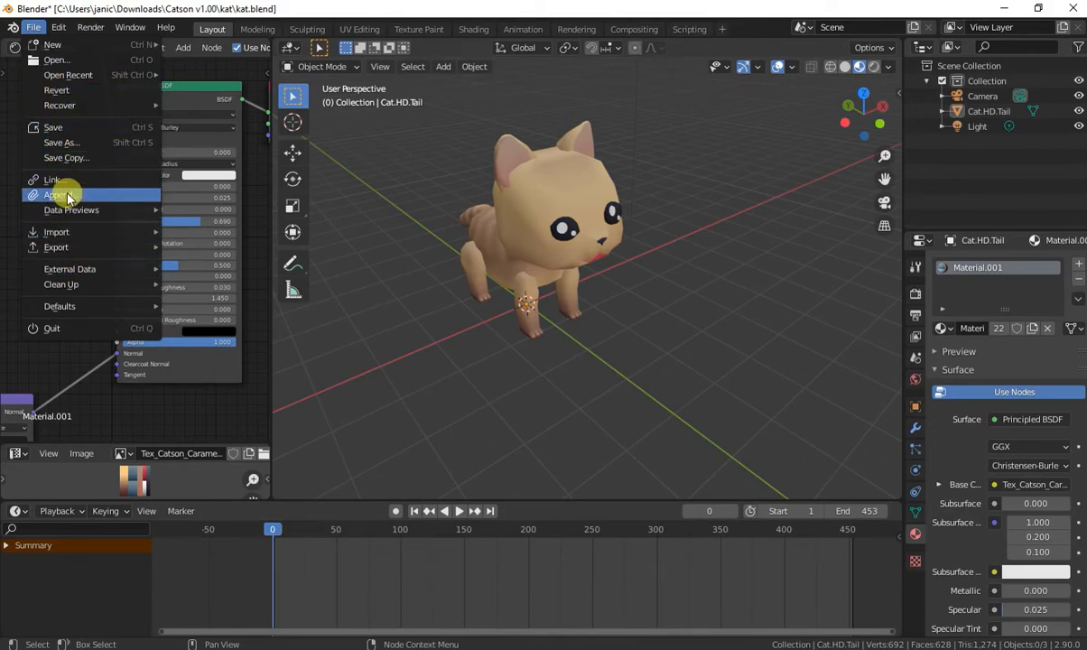
{"action": "mouse_move", "coordinate": [62, 234]}
{"action": "left_click", "coordinate": [221, 323]}
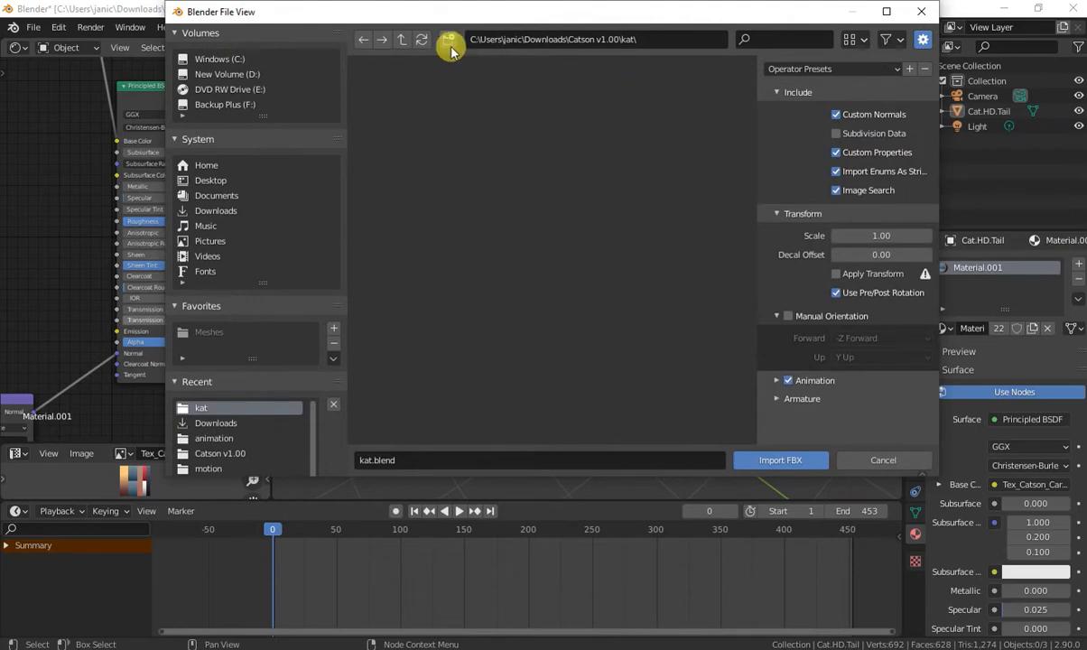
{"action": "left_click", "coordinate": [403, 41]}
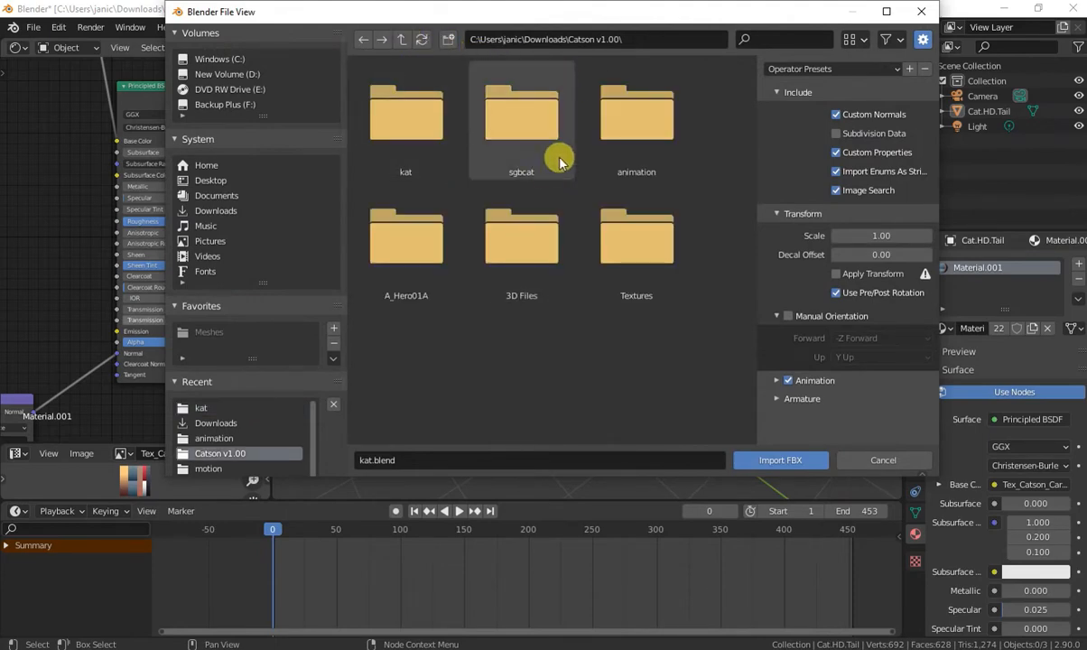
{"action": "double_click", "coordinate": [408, 275]}
{"action": "double_click", "coordinate": [509, 134]}
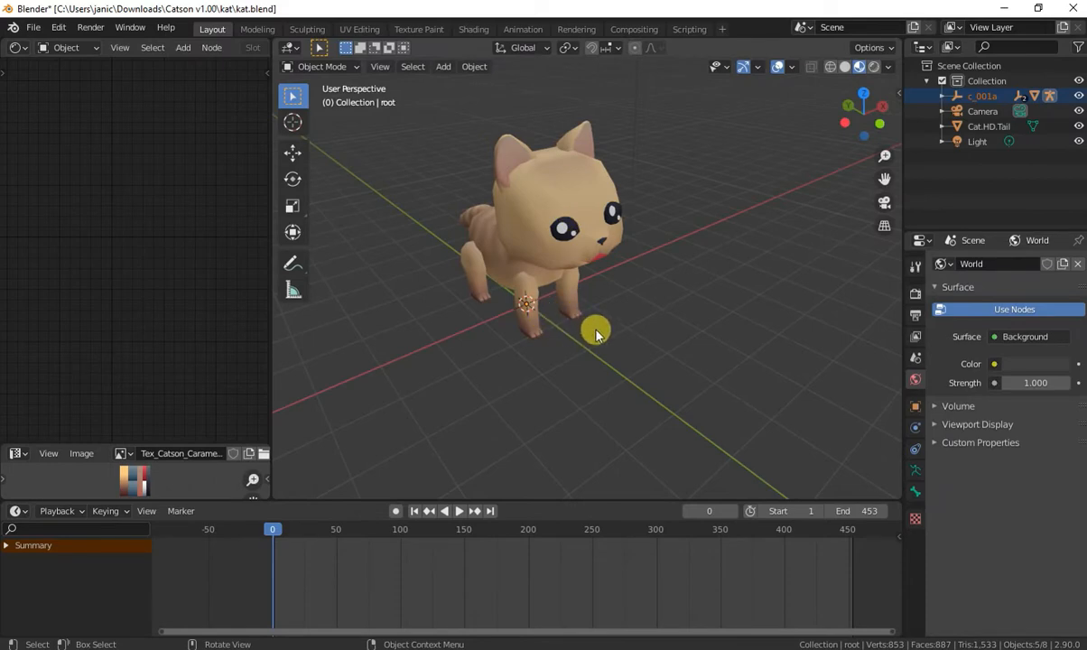
{"action": "key", "text": "s"}
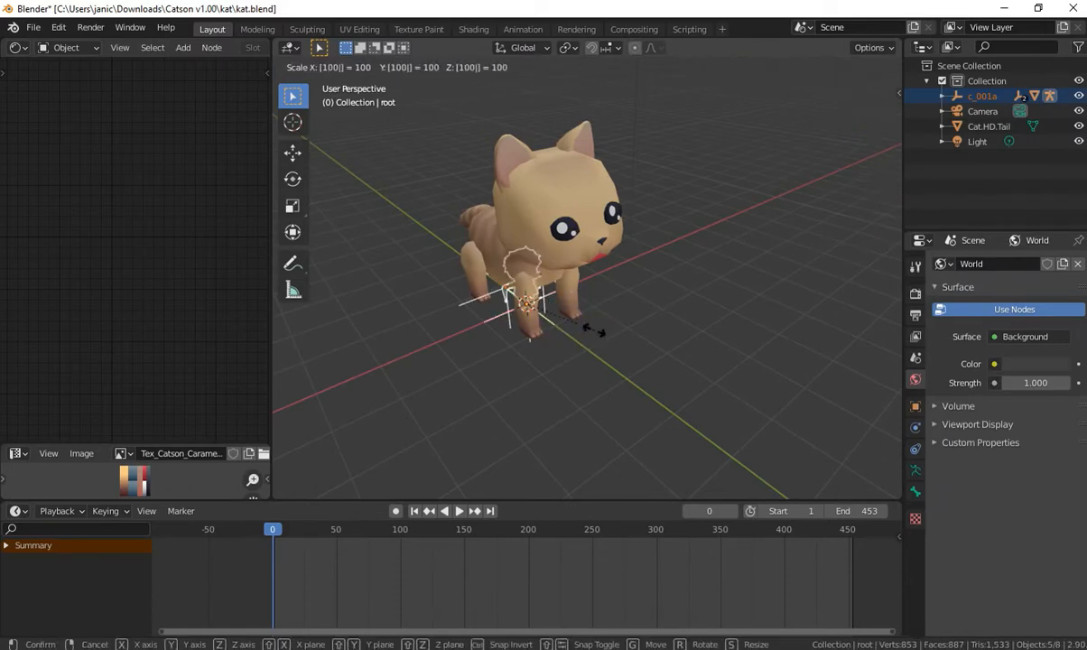
{"action": "left_click", "coordinate": [594, 334]}
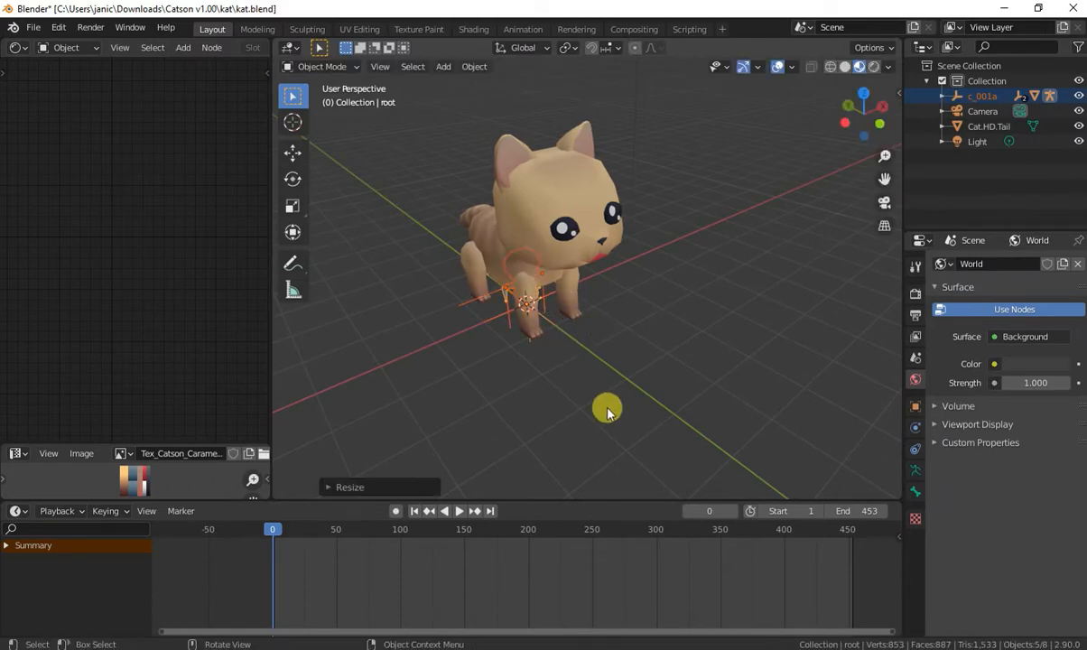
Examine the imported c_001a model and its armature beneath the cat, comparing Edit Mode with Object Mode
{"action": "middle_click_drag", "start_coordinate": [608, 408], "coordinate": [552, 382]}
{"action": "key", "text": "shift+grave"}
{"action": "key", "text": "w"}
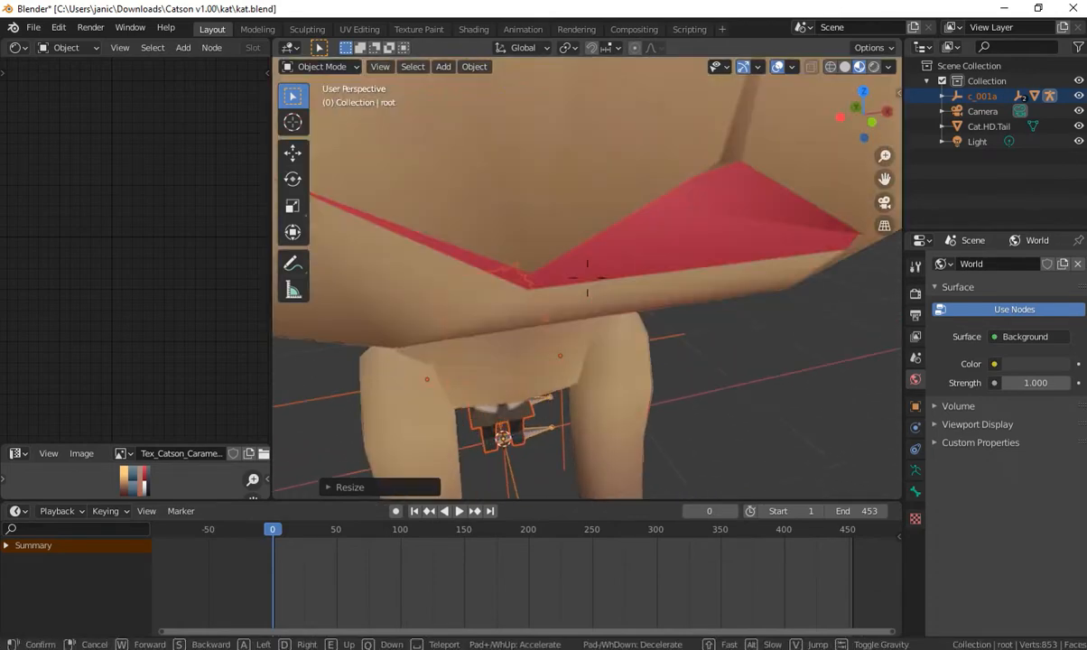
{"action": "key", "text": "s"}
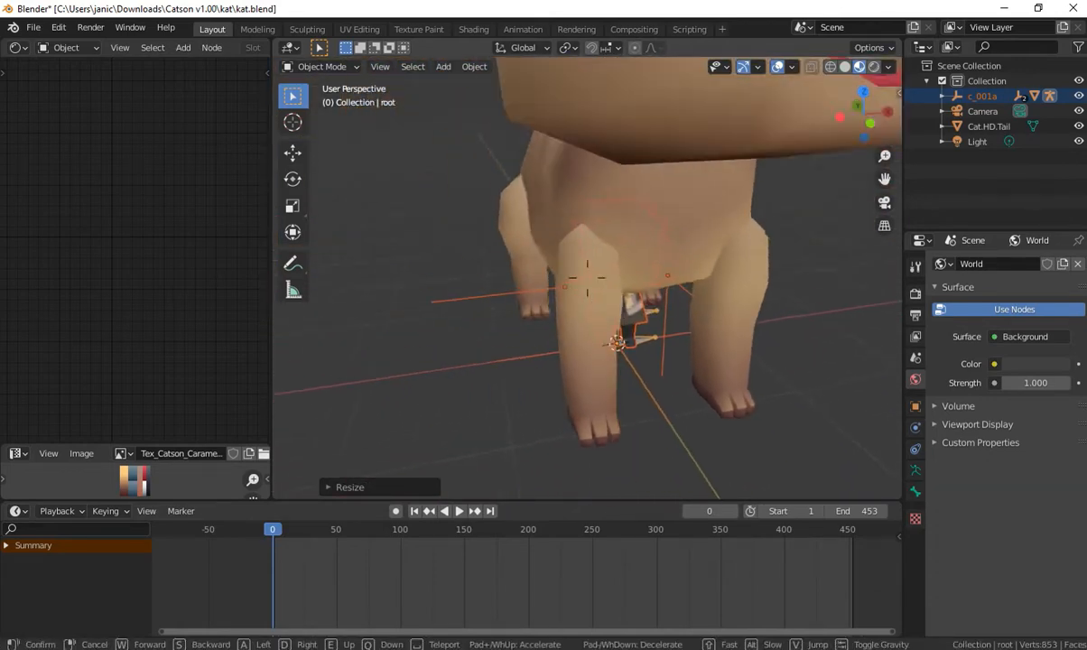
{"action": "left_click", "coordinate": [583, 279]}
{"action": "key", "text": "Tab"}
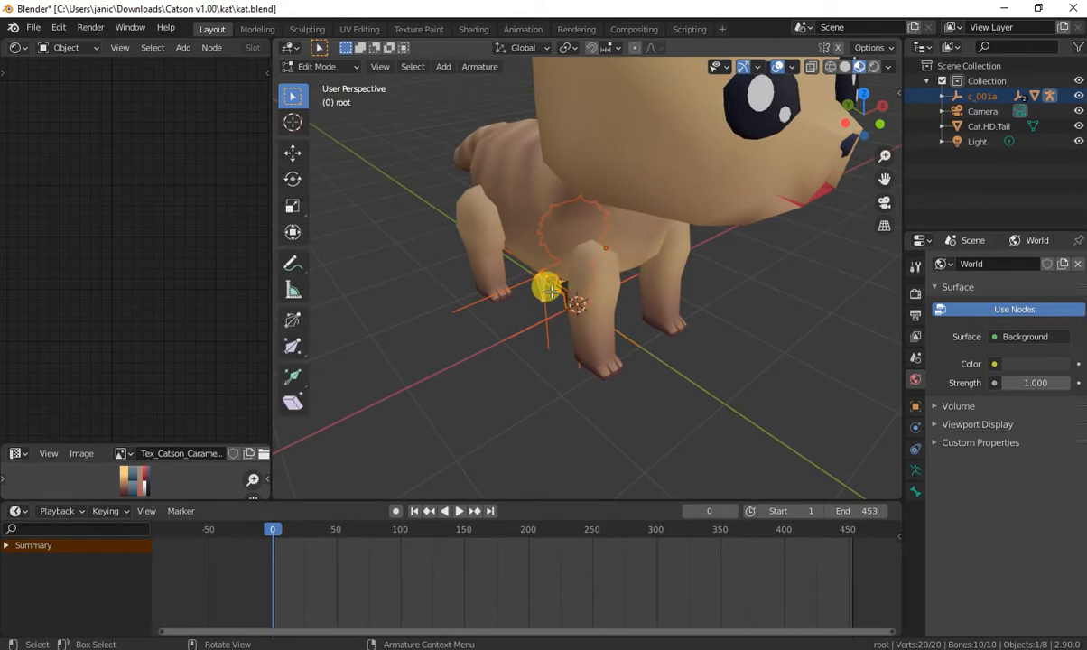
{"action": "key", "text": "Tab"}
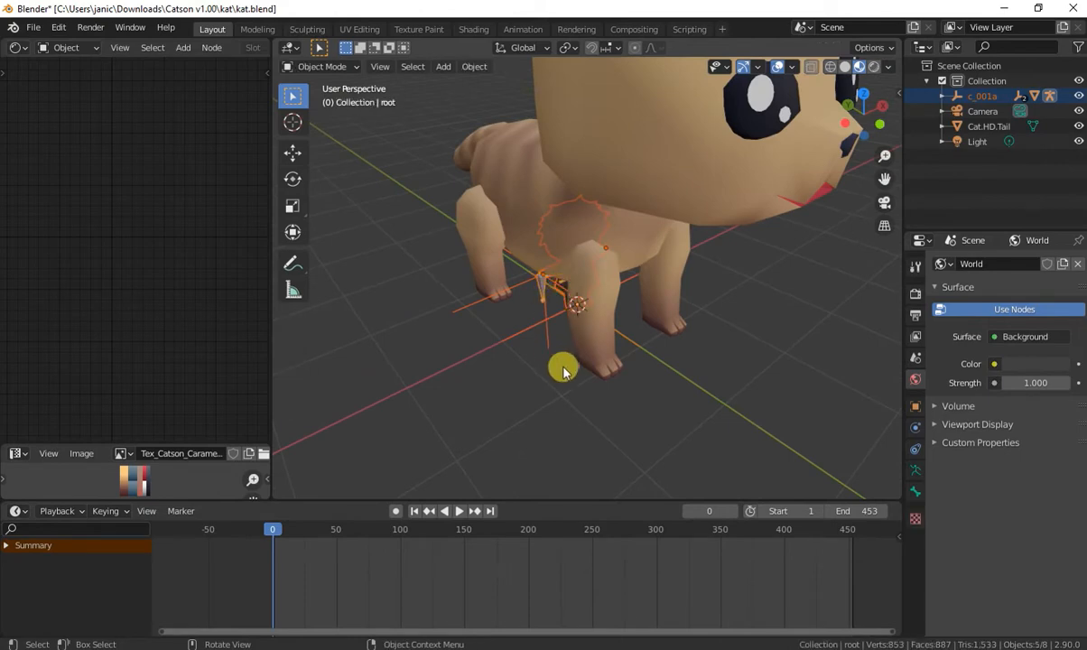
{"action": "key", "text": "Tab"}
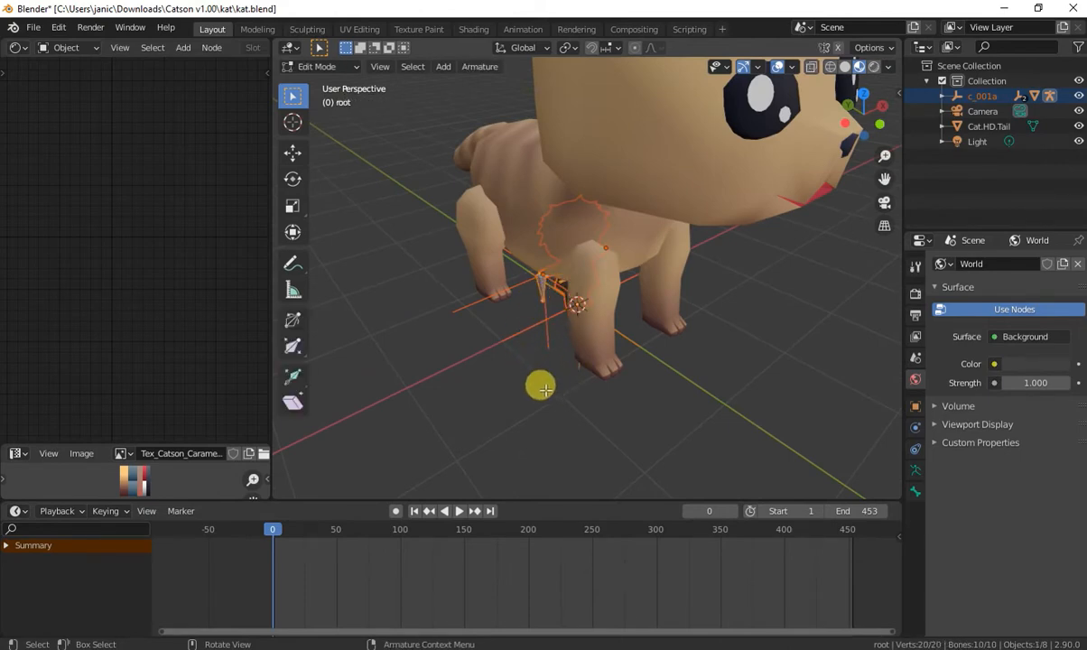
{"action": "key", "text": "Tab"}
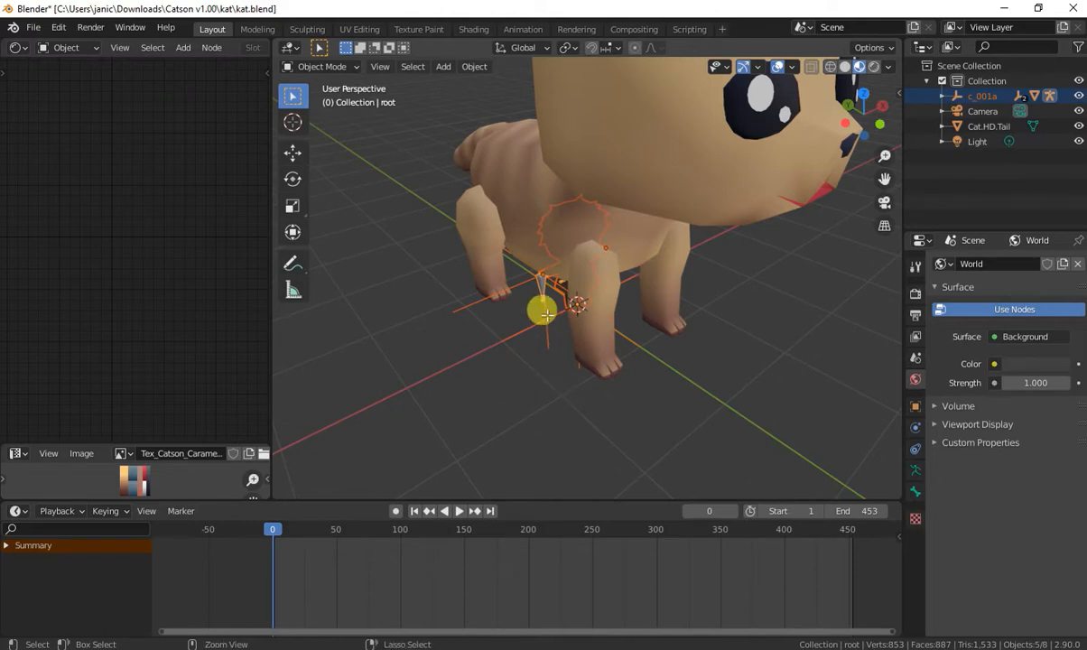
{"action": "key", "text": "Tab"}
{"action": "key", "text": "Tab"}
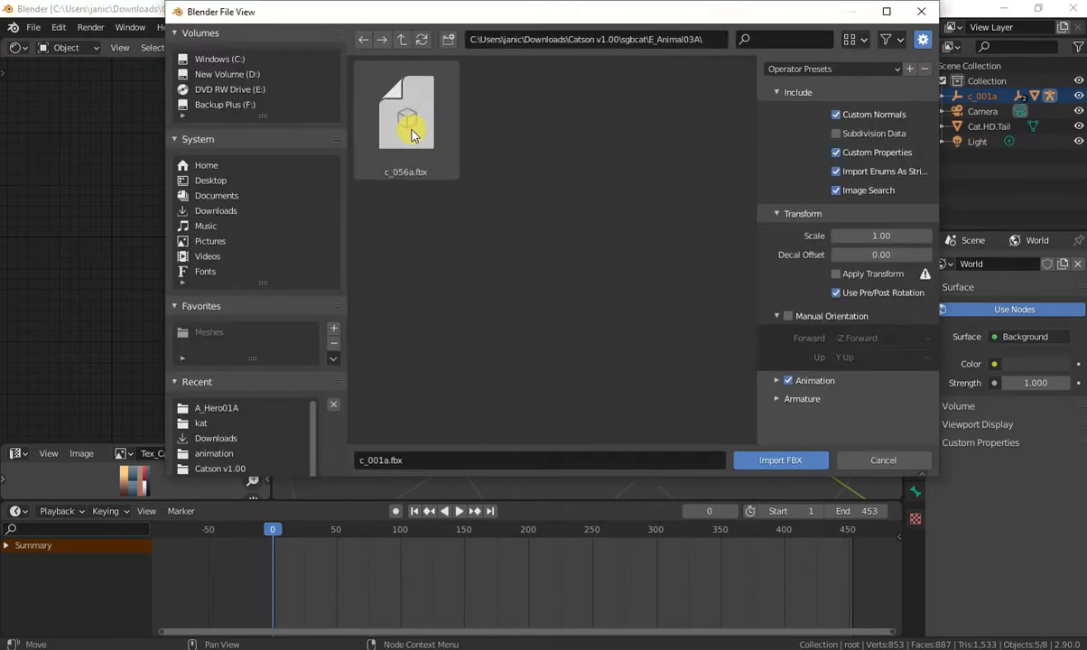
Import c_056a.fbx from the sgbcat\E_Animal03A folder and scale the imported reference cat by 100
{"action": "left_click", "coordinate": [411, 134]}
{"action": "double_click", "coordinate": [411, 131]}
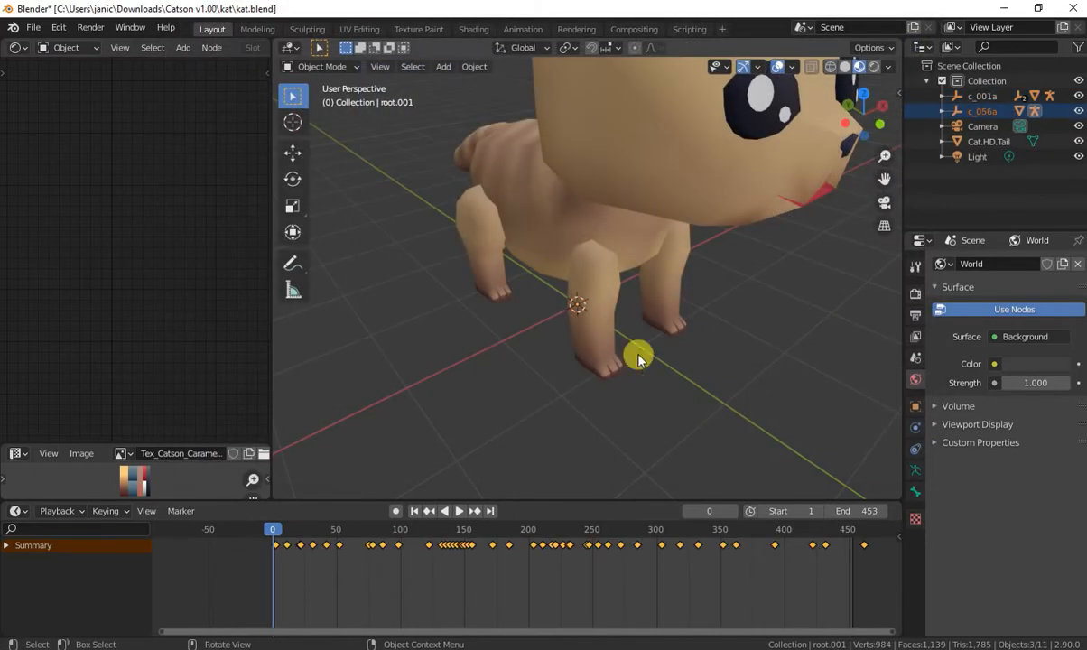
{"action": "type", "text": "s100"}
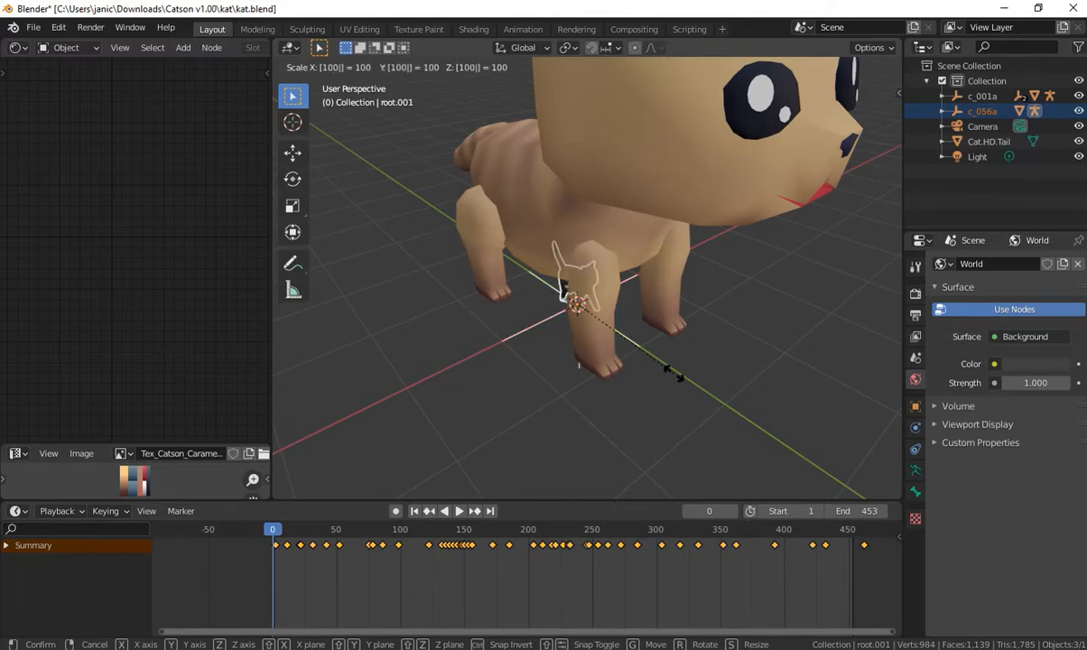
{"action": "key", "text": "Return"}
Set the current animation frame to 1 to pose the imported c_056a cat
{"action": "middle_click_drag", "start_coordinate": [699, 305], "coordinate": [469, 396]}
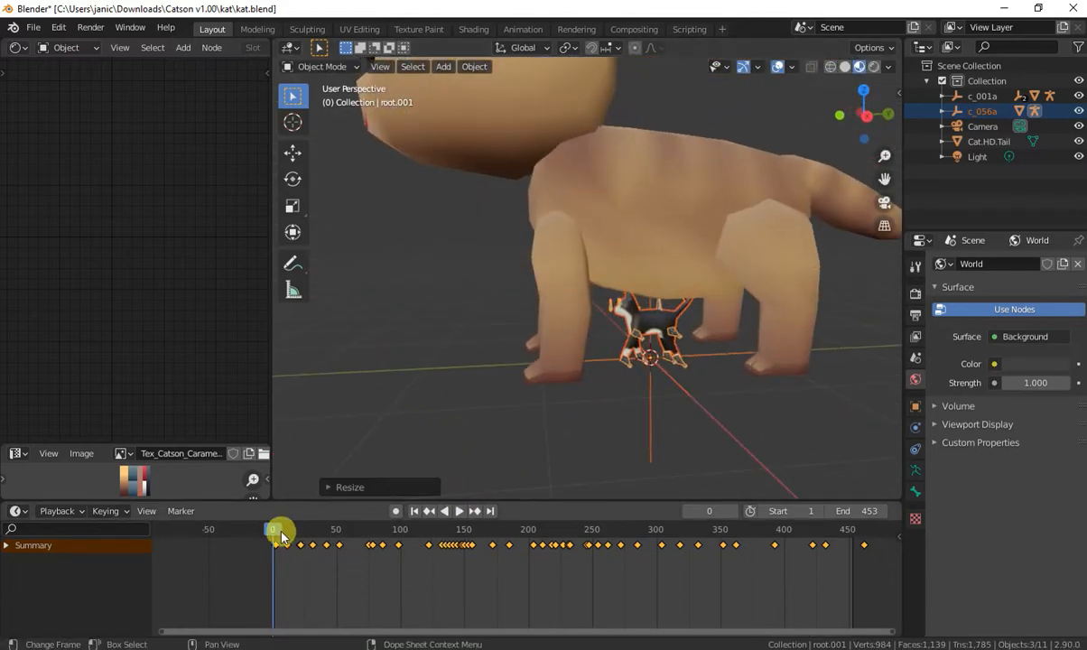
{"action": "mouse_move", "coordinate": [280, 537]}
{"action": "left_mouse_down"}
{"action": "mouse_move", "coordinate": [809, 576]}
{"action": "mouse_move", "coordinate": [495, 578]}
{"action": "mouse_move", "coordinate": [275, 554]}
{"action": "mouse_move", "coordinate": [276, 536]}
{"action": "left_mouse_up"}
{"action": "key", "text": "space"}
{"action": "key", "text": "space"}
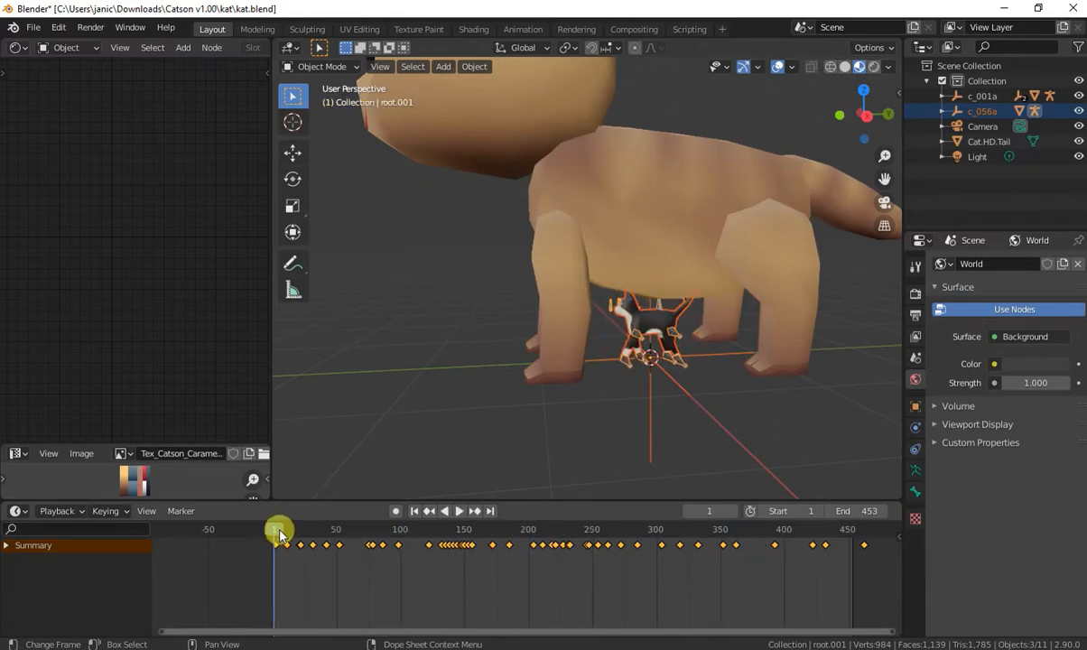
Scale Cat.HD.Tail down until its body roughly matches the size of the c_056a reference cat
{"action": "middle_click_drag", "start_coordinate": [670, 231], "coordinate": [876, 201]}
{"action": "left_click", "coordinate": [587, 206]}
{"action": "middle_click_drag", "start_coordinate": [672, 203], "coordinate": [737, 274]}
{"action": "key", "text": "shift+grave"}
{"action": "key", "text": "w"}
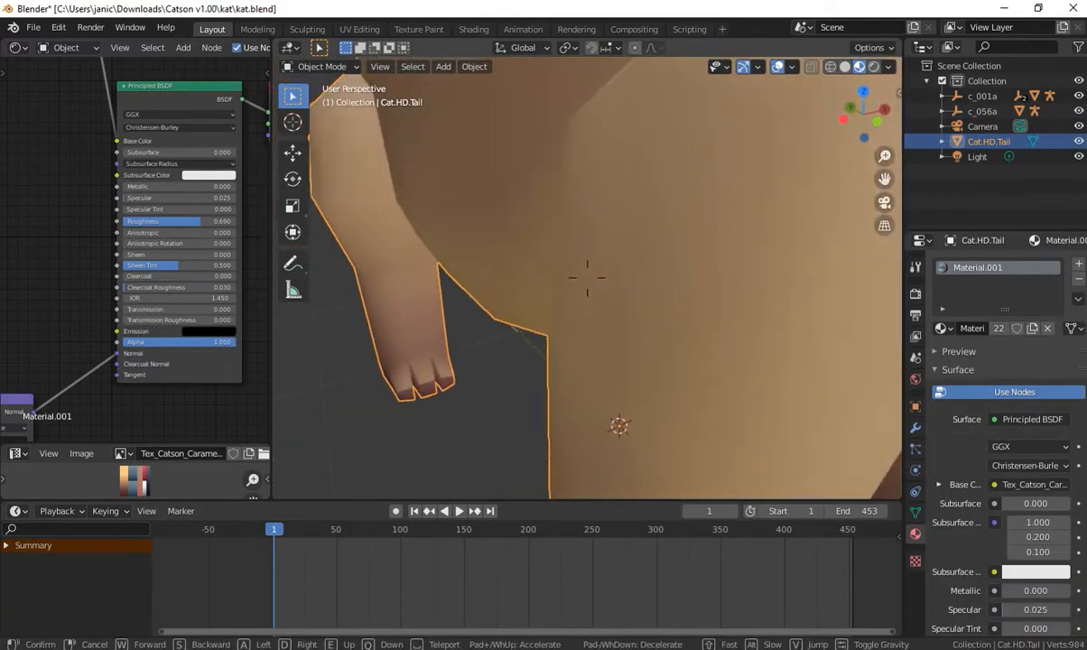
{"action": "left_click", "coordinate": [741, 194]}
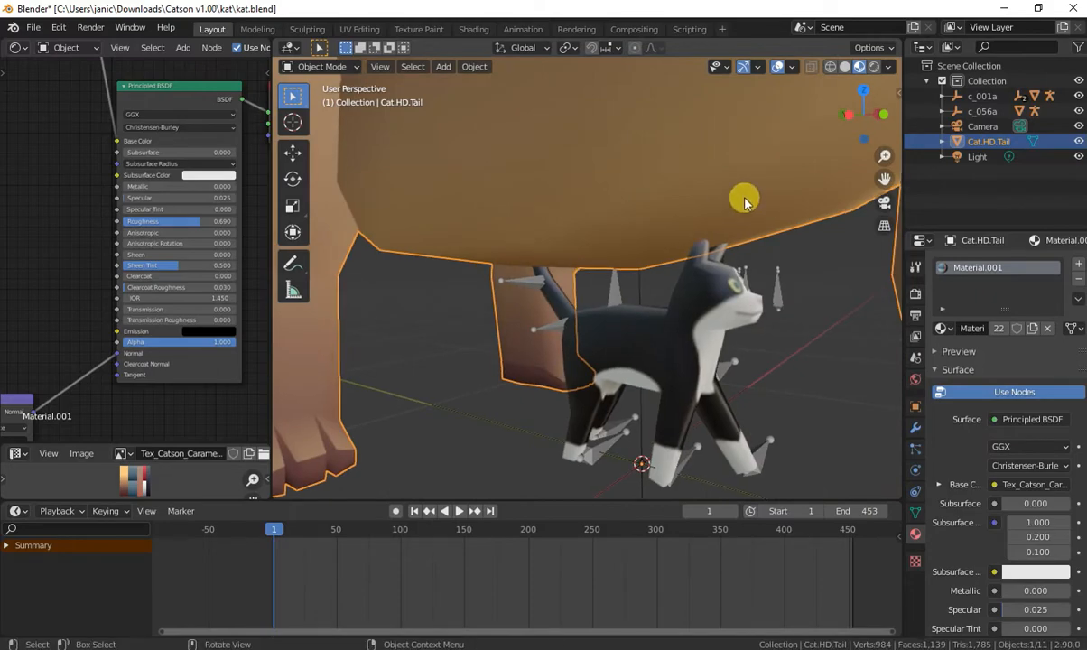
{"action": "key", "text": "s"}
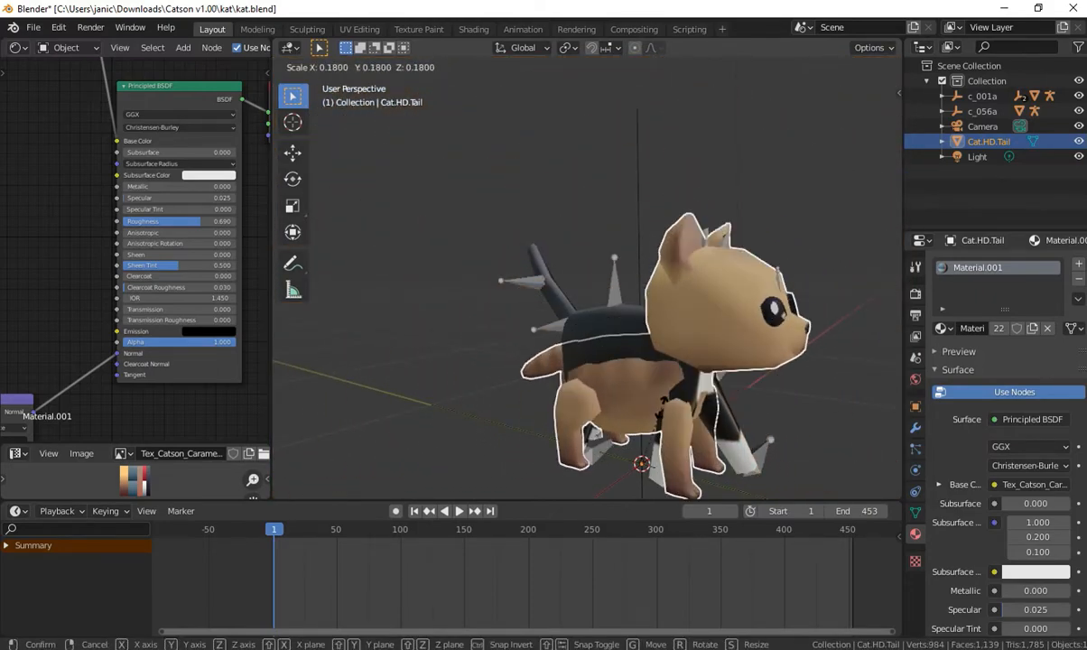
{"action": "left_click", "coordinate": [667, 405]}
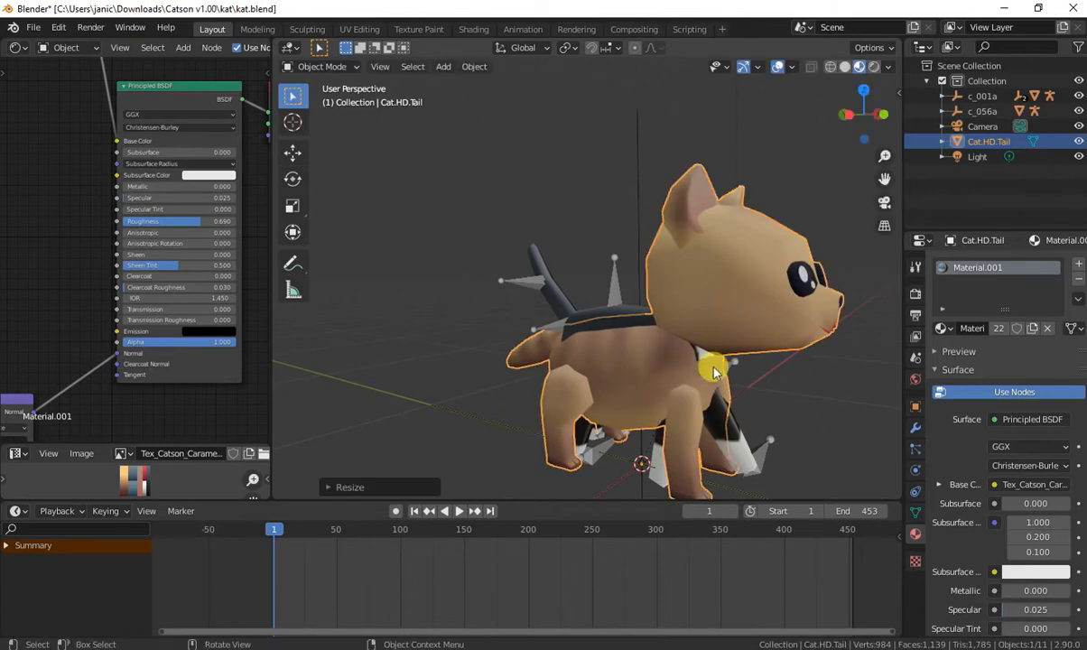
Apply all transforms to the resized Cat.HD.Tail mesh
{"action": "key", "text": "shift+grave"}
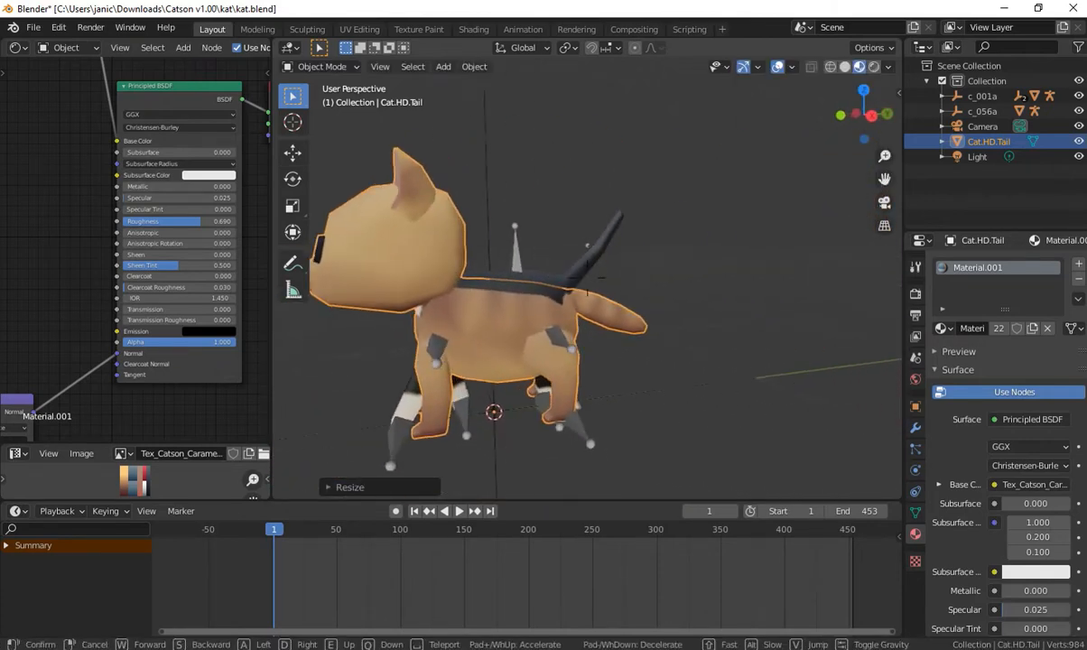
{"action": "left_click", "coordinate": [587, 274]}
{"action": "key", "text": "ctrl+a"}
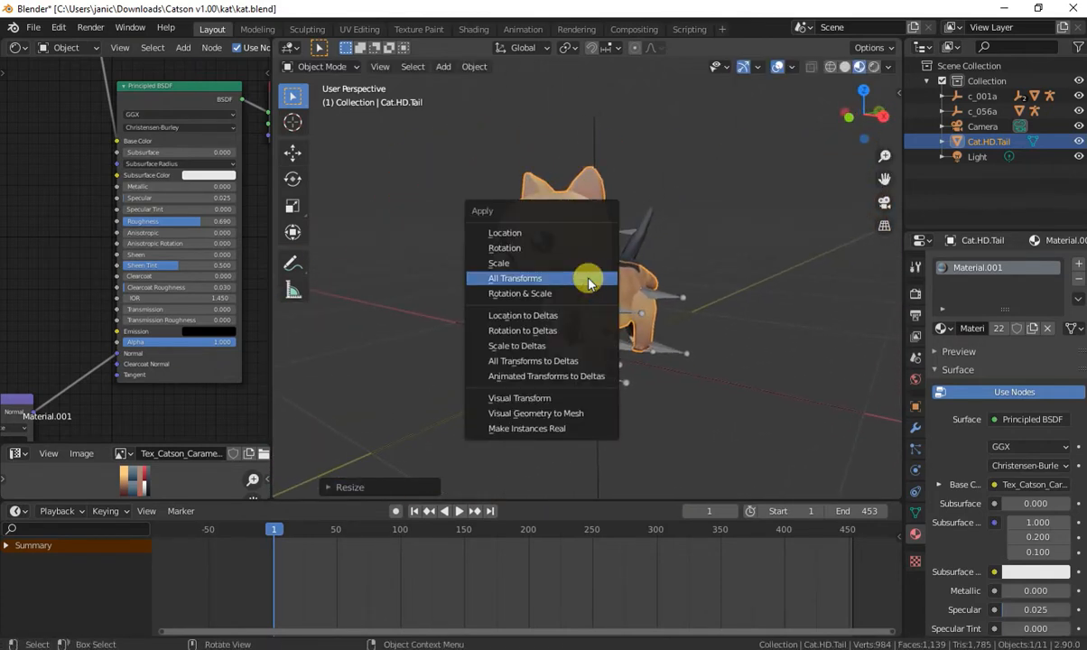
{"action": "left_click", "coordinate": [540, 278]}
Compare the resized Cat.HD.Tail with the reference cat, then hide Cat.HD.Tail from the viewport
{"action": "key", "text": "shift+grave"}
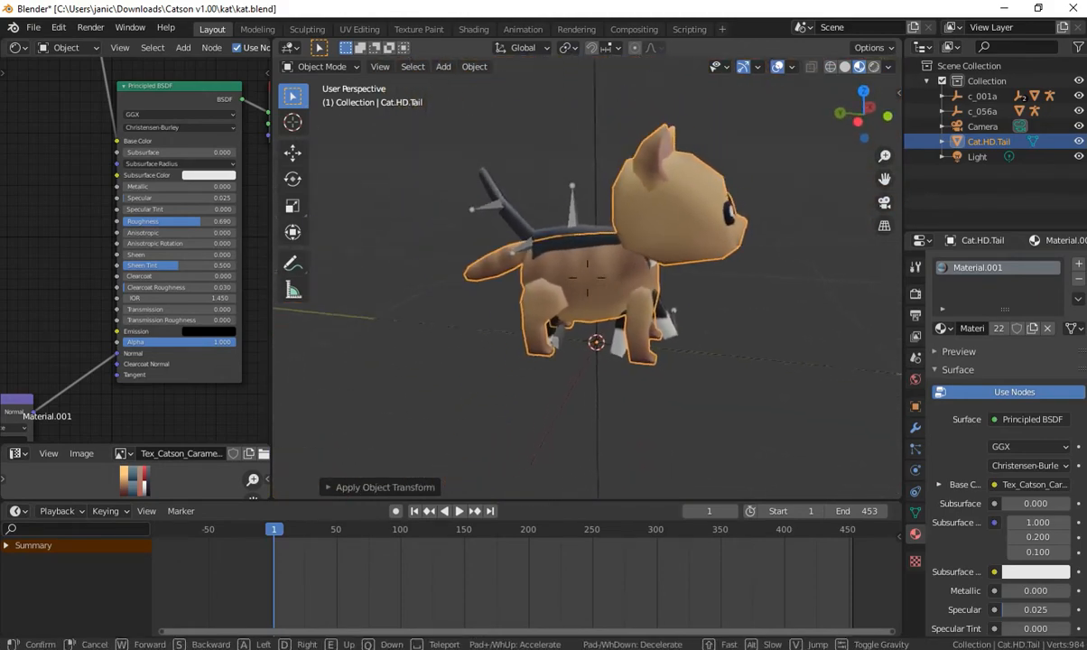
{"action": "left_click", "coordinate": [645, 354]}
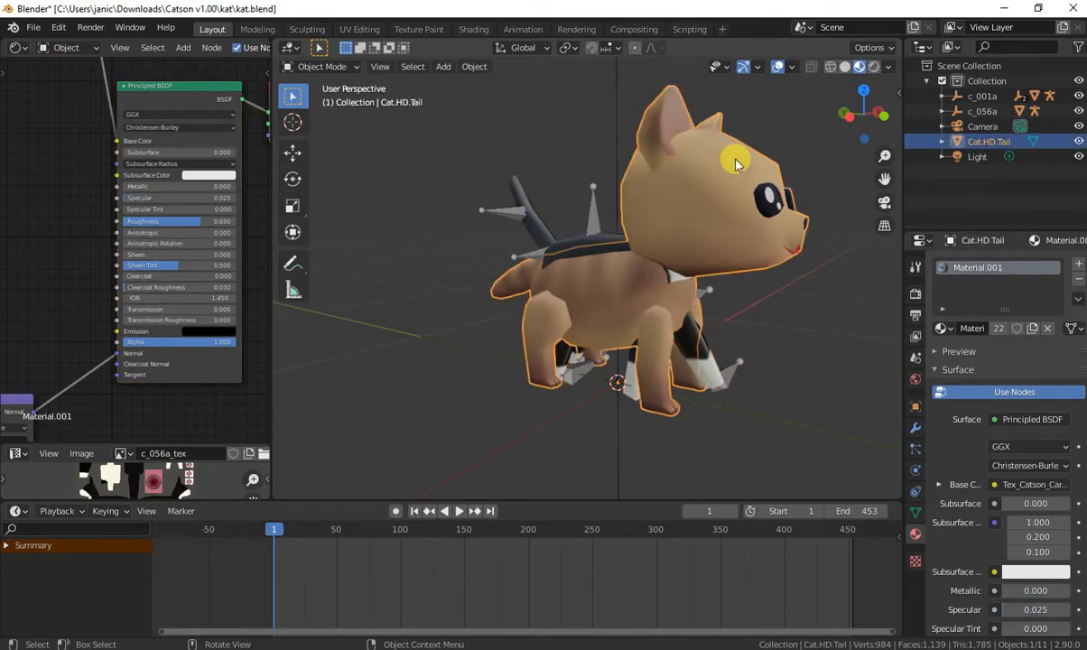
{"action": "key", "text": "h"}
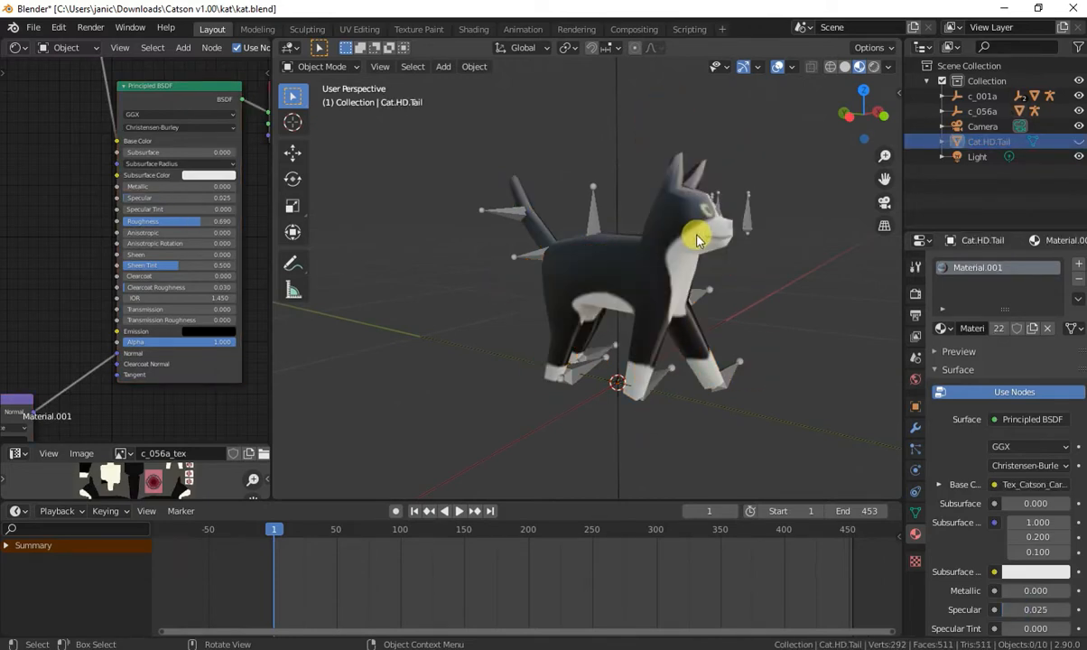
Select the reference cat's armature root.001 and examine its bones around the head, body and legs
{"action": "key", "text": "shift+grave"}
{"action": "key", "text": "w"}
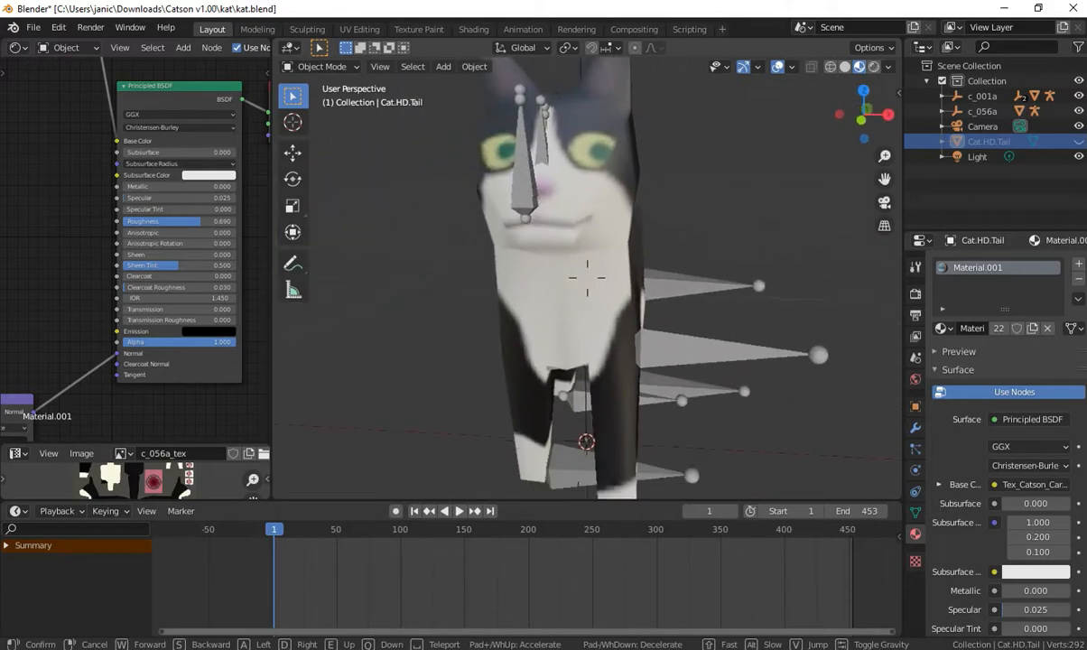
{"action": "left_click", "coordinate": [529, 255]}
{"action": "left_click", "coordinate": [520, 265]}
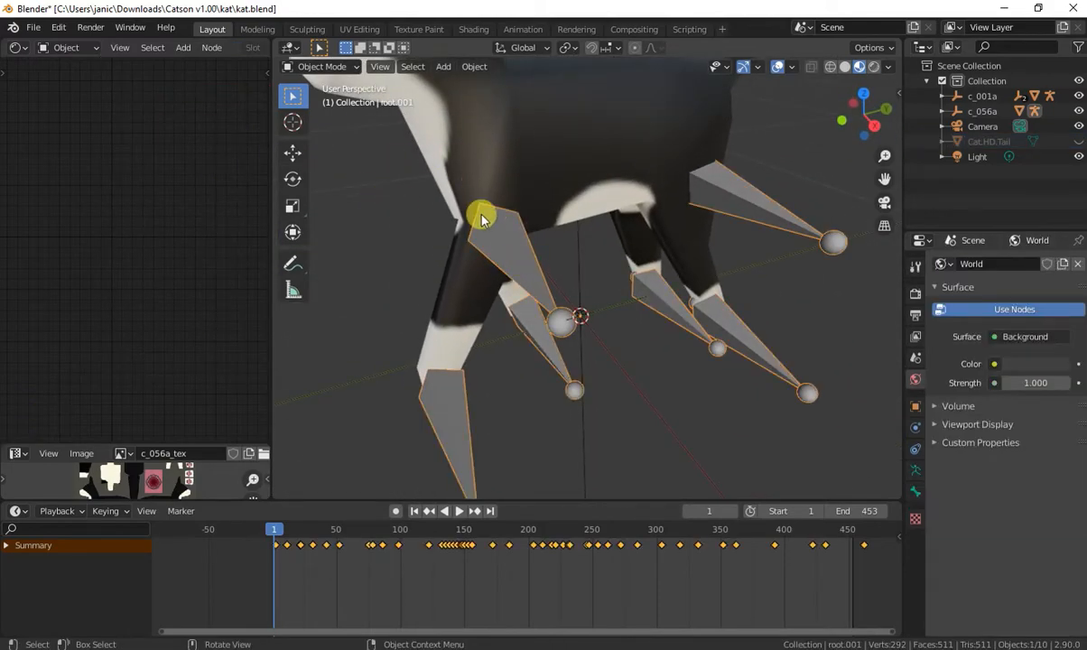
{"action": "key", "text": "shift+grave"}
{"action": "key", "text": "s"}
{"action": "key", "text": "a"}
{"action": "key", "text": "w"}
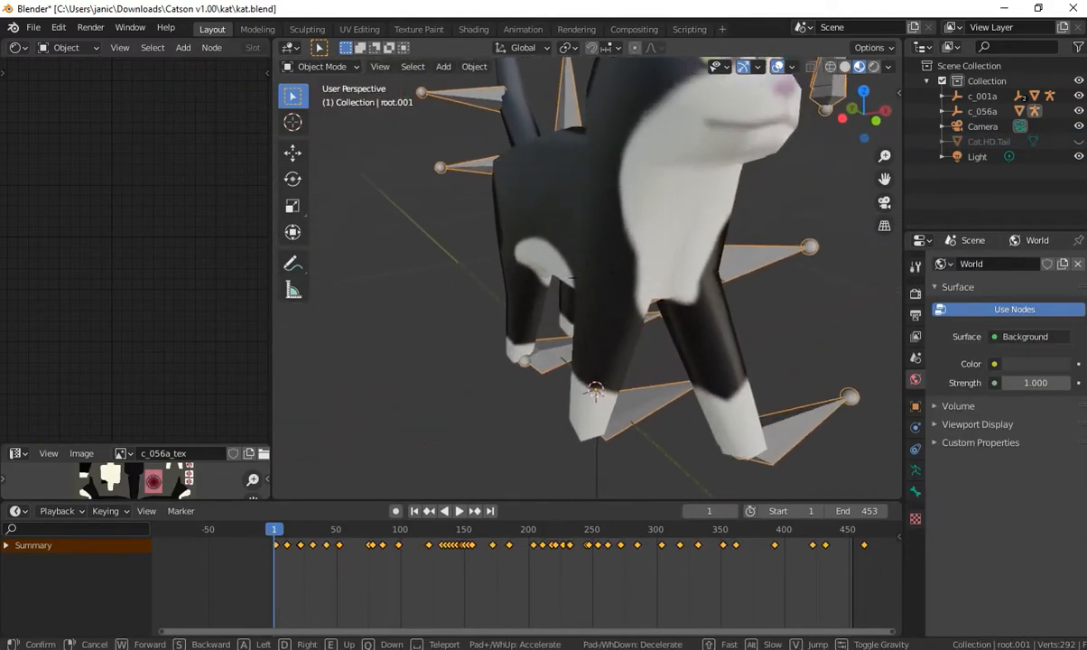
{"action": "key", "text": "s"}
{"action": "left_click", "coordinate": [622, 284]}
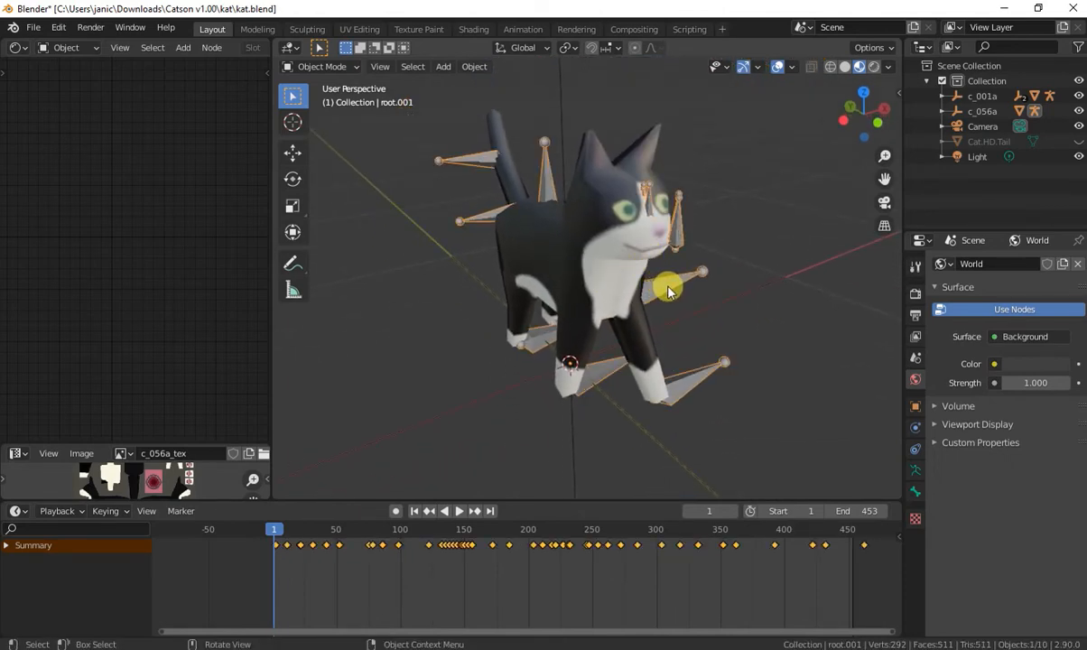
Switch the root.001 armature to Edit Mode and check its Larm and Rfoot bones
{"action": "key", "text": "Tab"}
{"action": "left_click", "coordinate": [660, 286]}
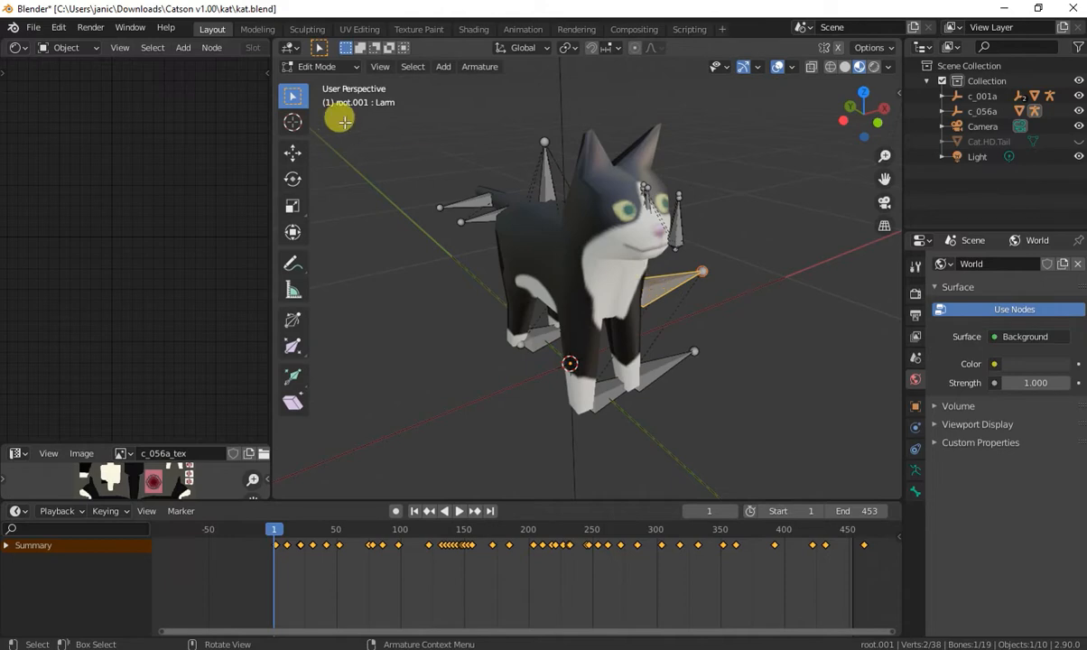
{"action": "left_click", "coordinate": [549, 336]}
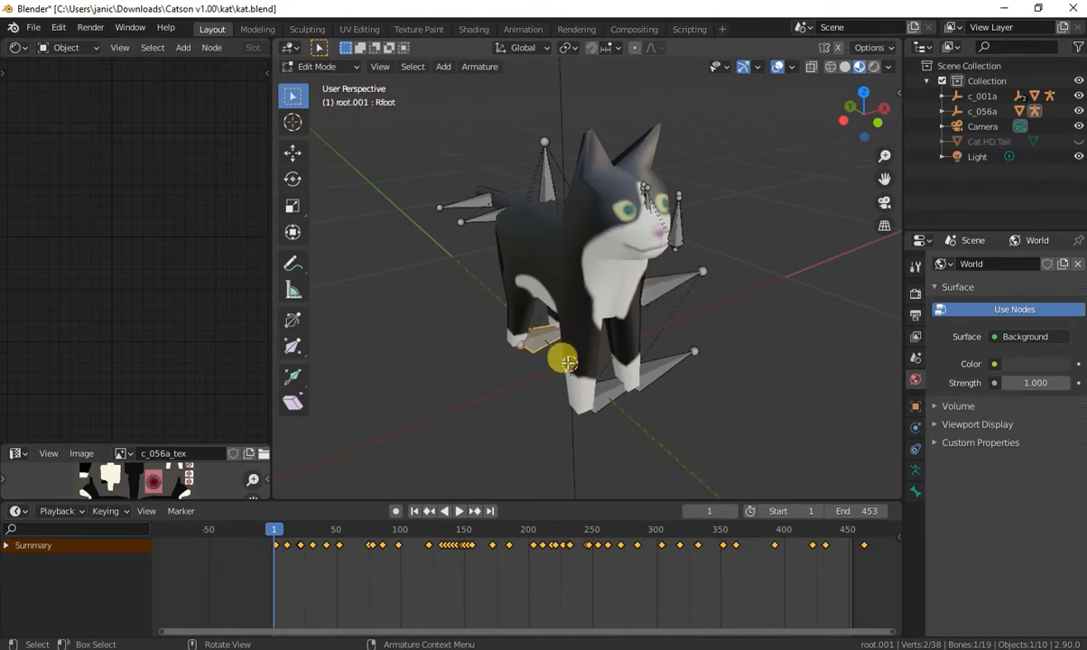
{"action": "left_click", "coordinate": [319, 67]}
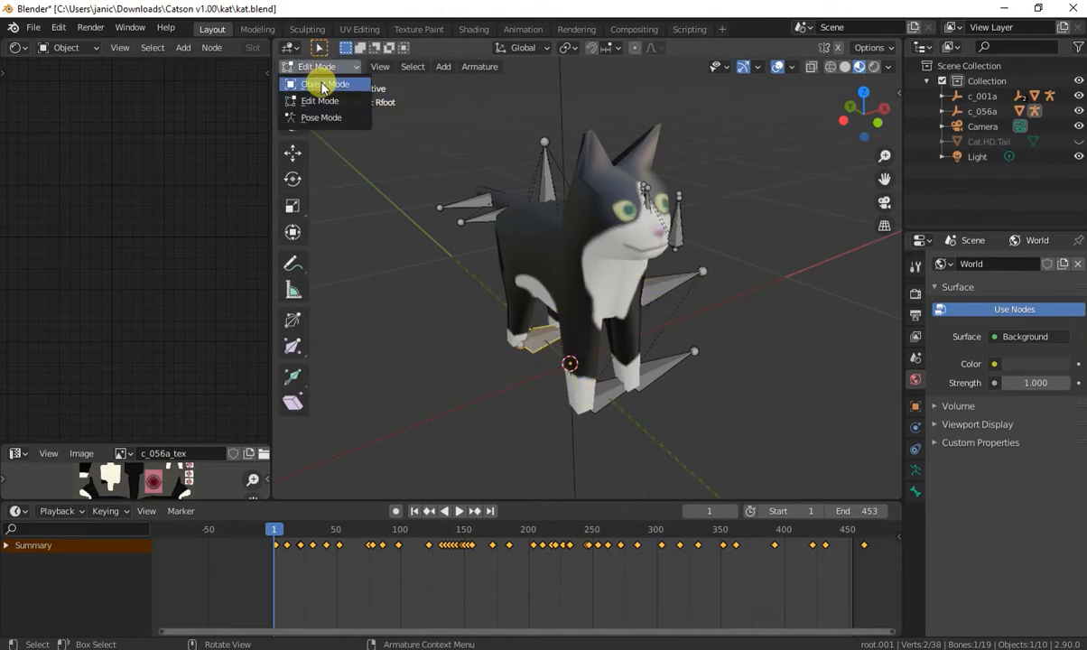
{"action": "left_click", "coordinate": [300, 66]}
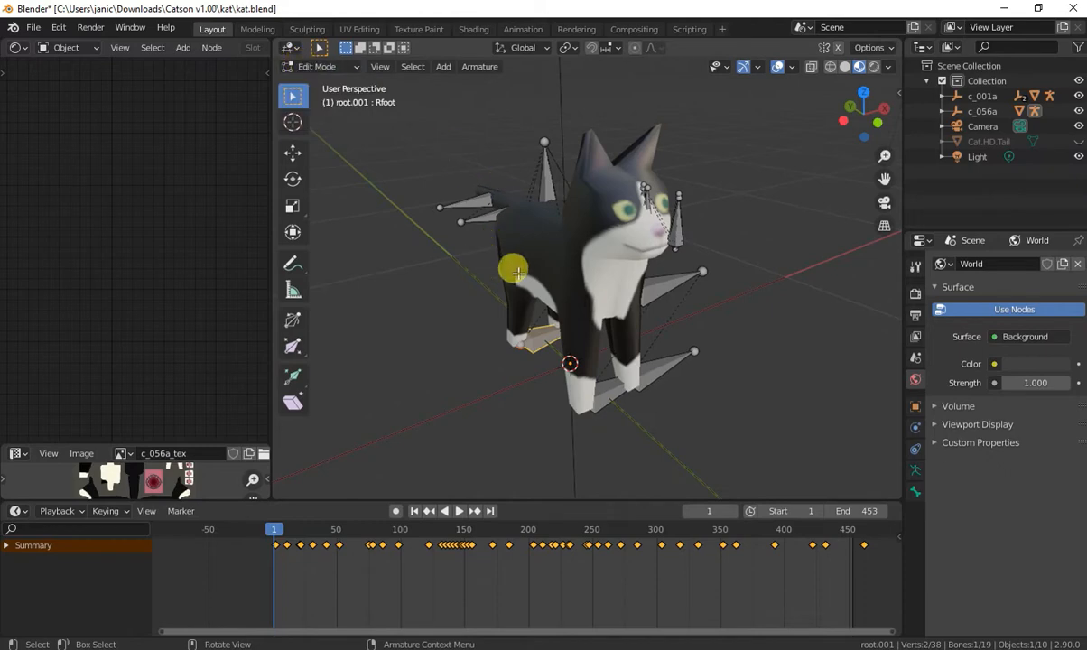
{"action": "key", "text": "Tab"}
{"action": "key", "text": "Tab"}
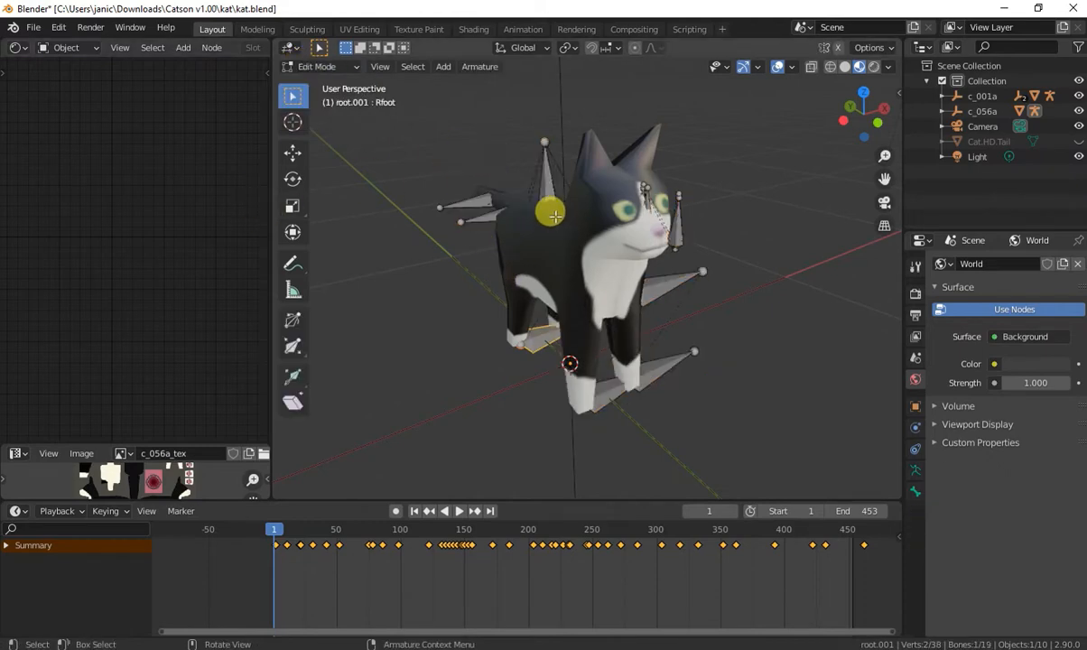
Delete the Tongu2 bone from the reference cat's head
{"action": "left_click", "coordinate": [652, 205]}
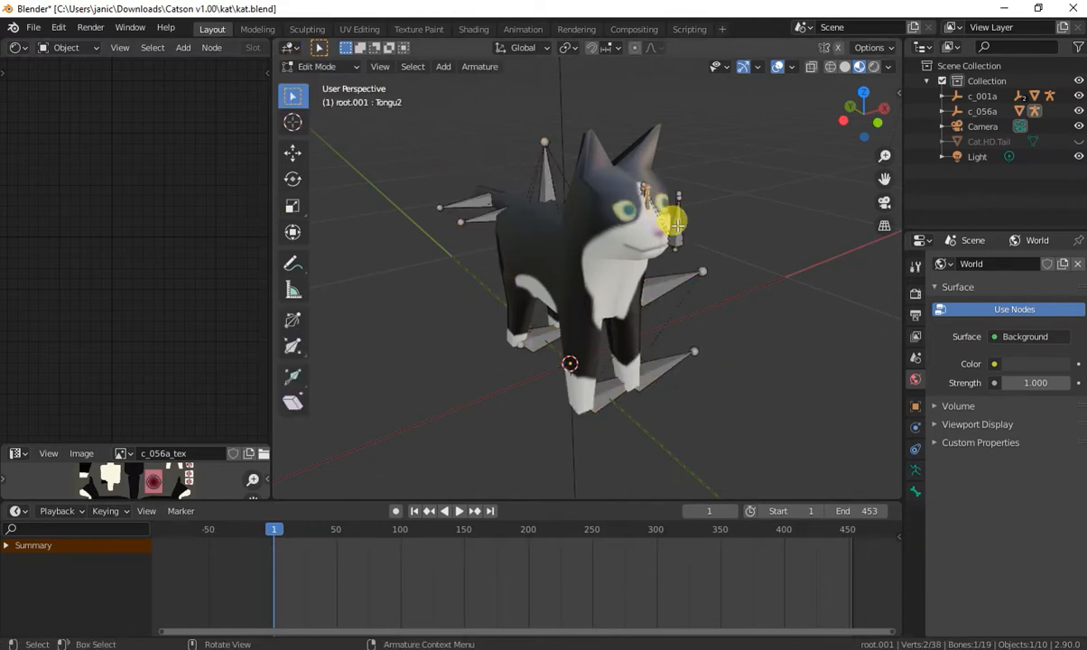
{"action": "key", "text": "shift+grave"}
{"action": "key", "text": "w"}
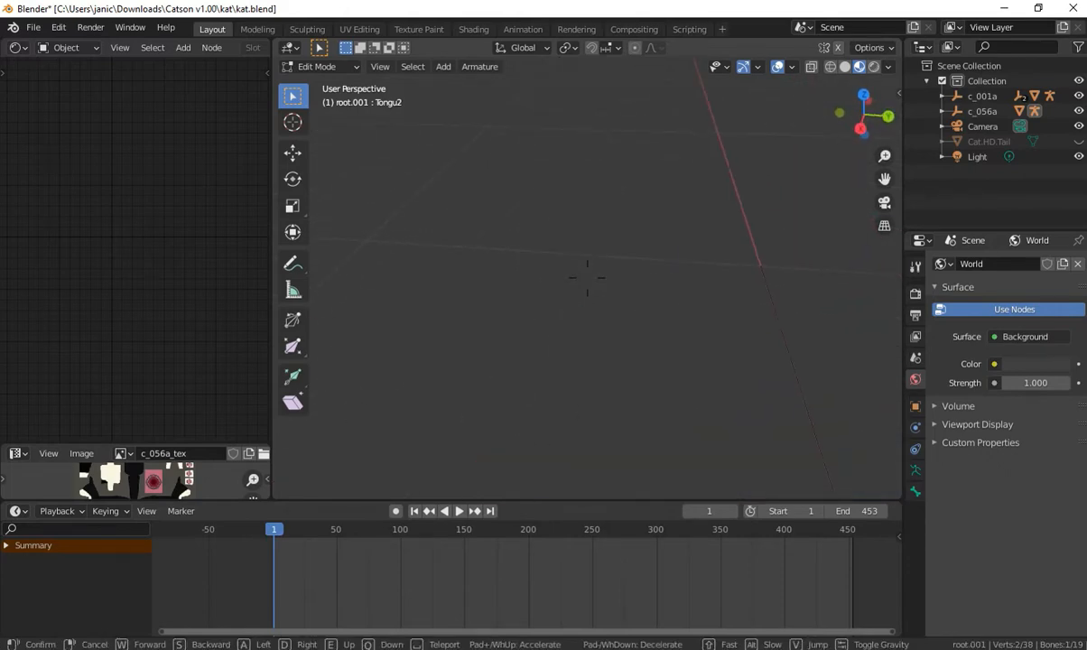
{"action": "key", "text": "s"}
{"action": "key", "text": "a"}
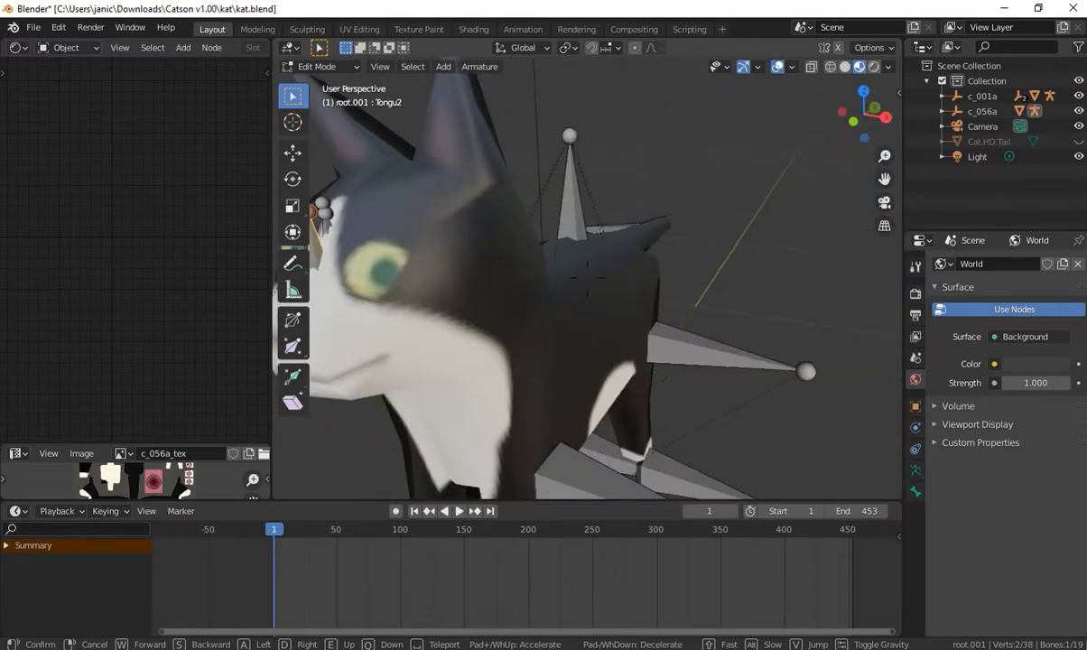
{"action": "left_click", "coordinate": [452, 204]}
{"action": "key", "text": "x"}
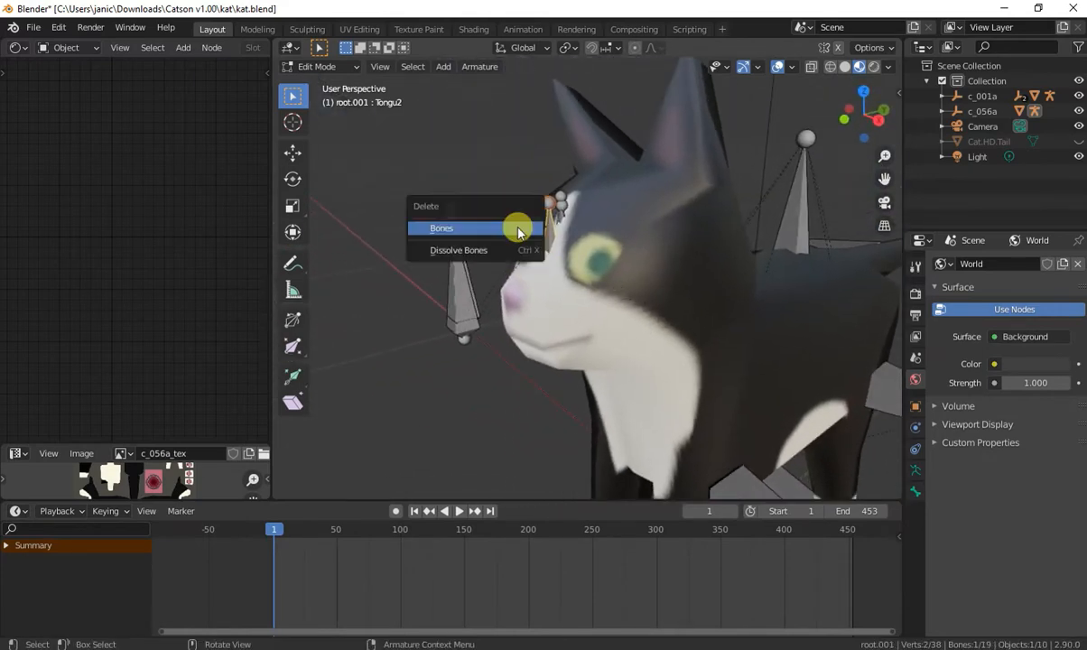
{"action": "left_click", "coordinate": [516, 229]}
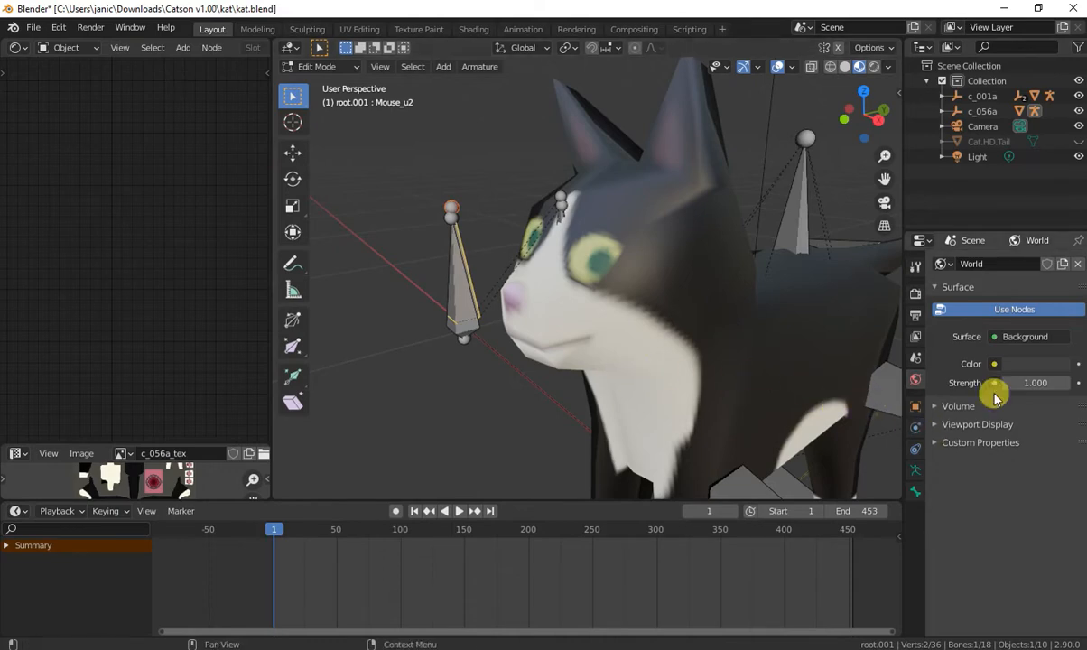
Set the root.001 armature's viewport display to In Front so its bones draw over the mesh
{"action": "left_click", "coordinate": [980, 425]}
{"action": "key", "text": "Tab"}
{"action": "left_click", "coordinate": [459, 330]}
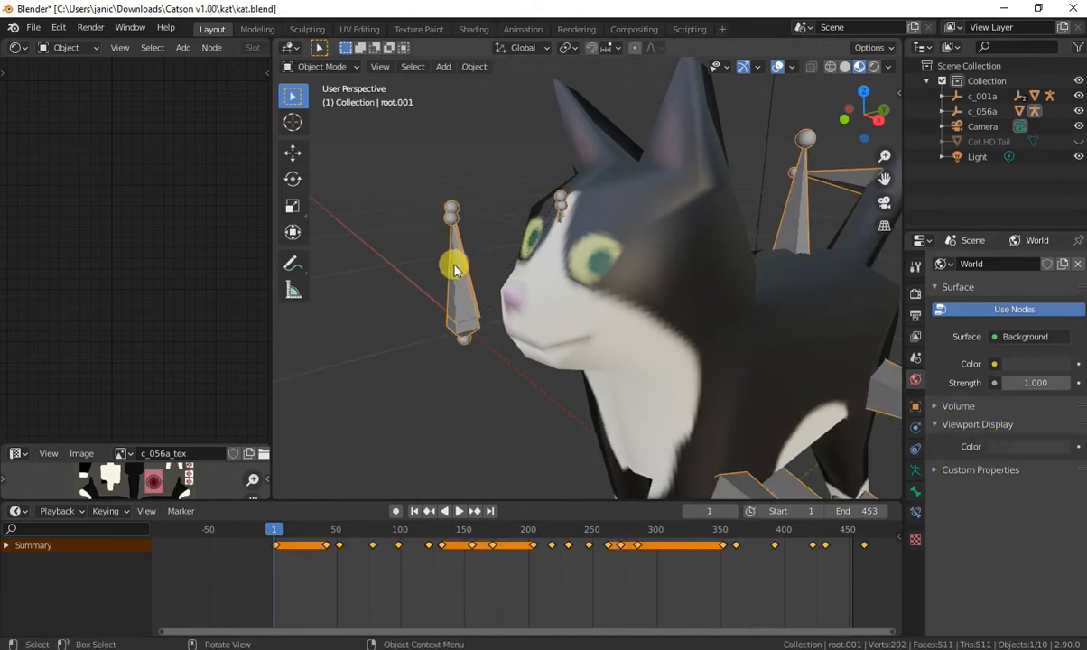
{"action": "left_click", "coordinate": [916, 492]}
{"action": "left_click", "coordinate": [948, 344]}
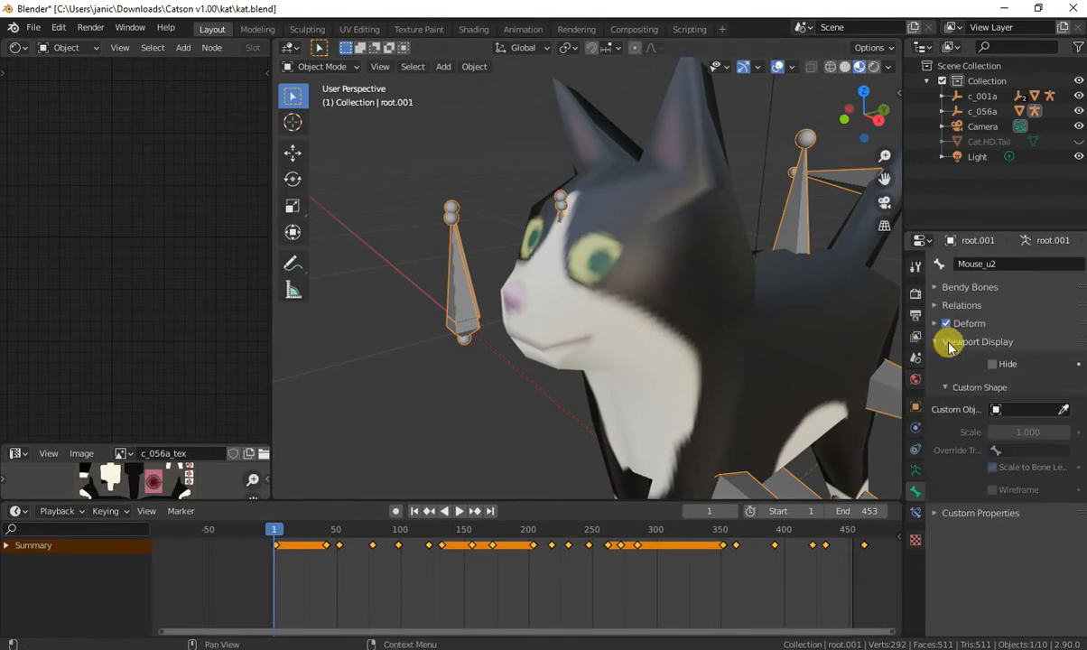
{"action": "left_click", "coordinate": [915, 471]}
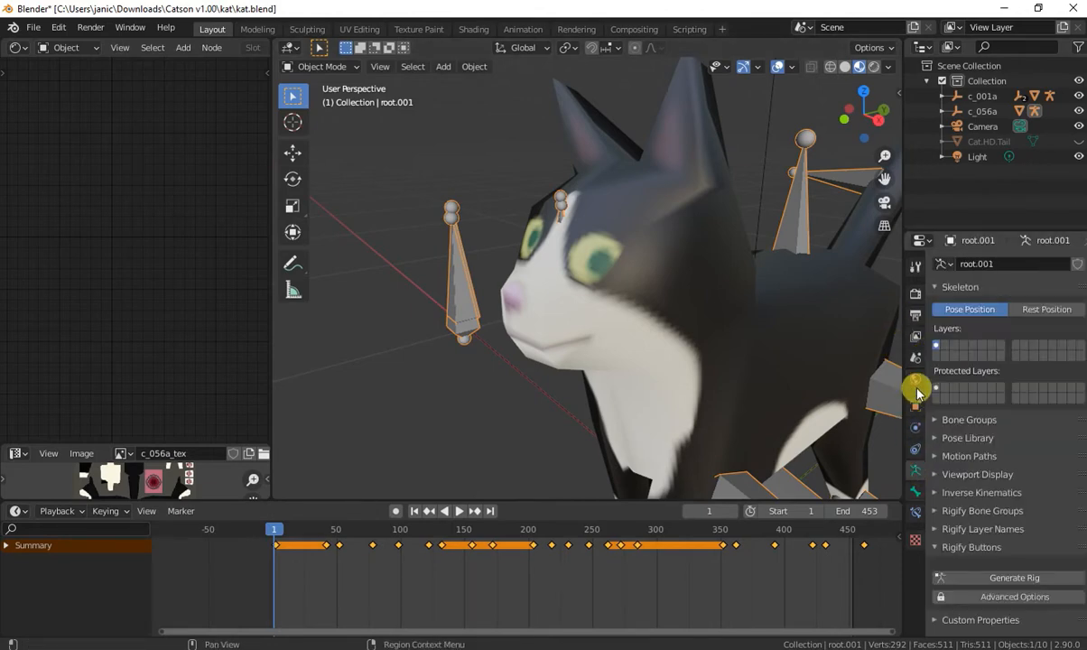
{"action": "left_click", "coordinate": [969, 474]}
{"action": "left_click", "coordinate": [993, 583]}
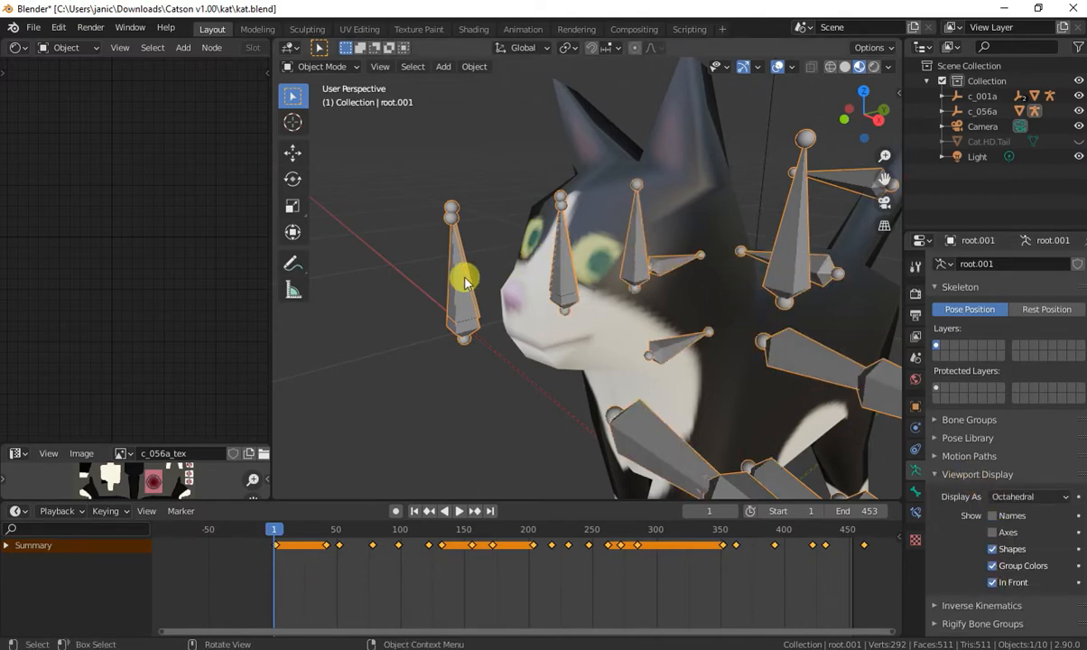
Return the armature to Edit Mode and examine the Mouse bones around the cat's snout
{"action": "key", "text": "Tab"}
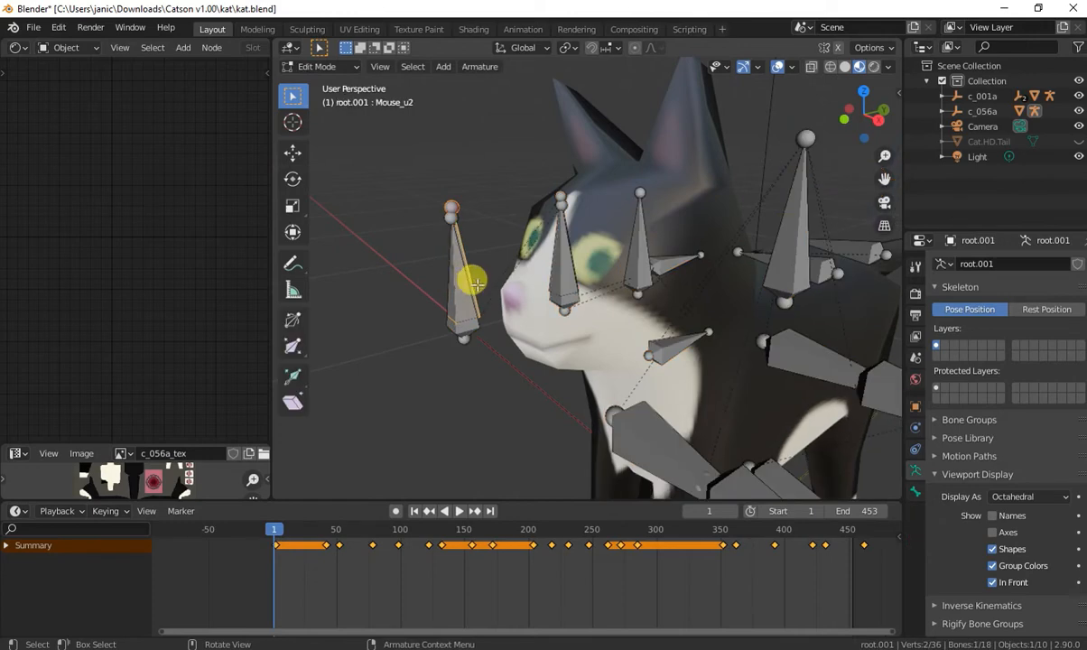
{"action": "middle_click_drag", "start_coordinate": [476, 284], "coordinate": [576, 274]}
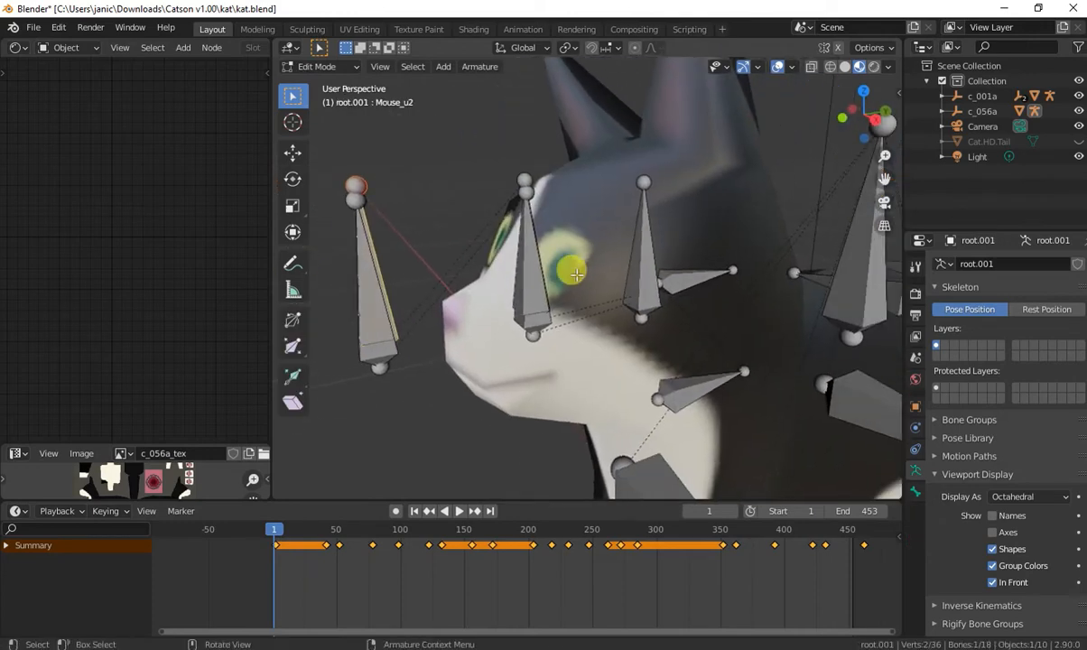
{"action": "left_click", "coordinate": [533, 267]}
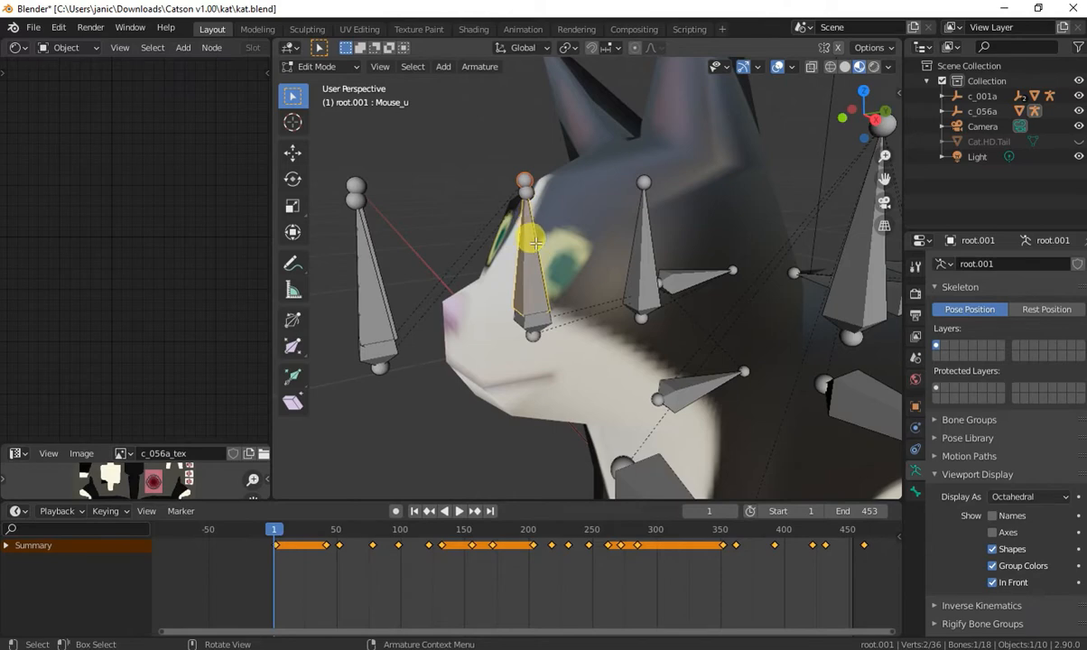
{"action": "key", "text": "shift+grave"}
{"action": "key", "text": "s"}
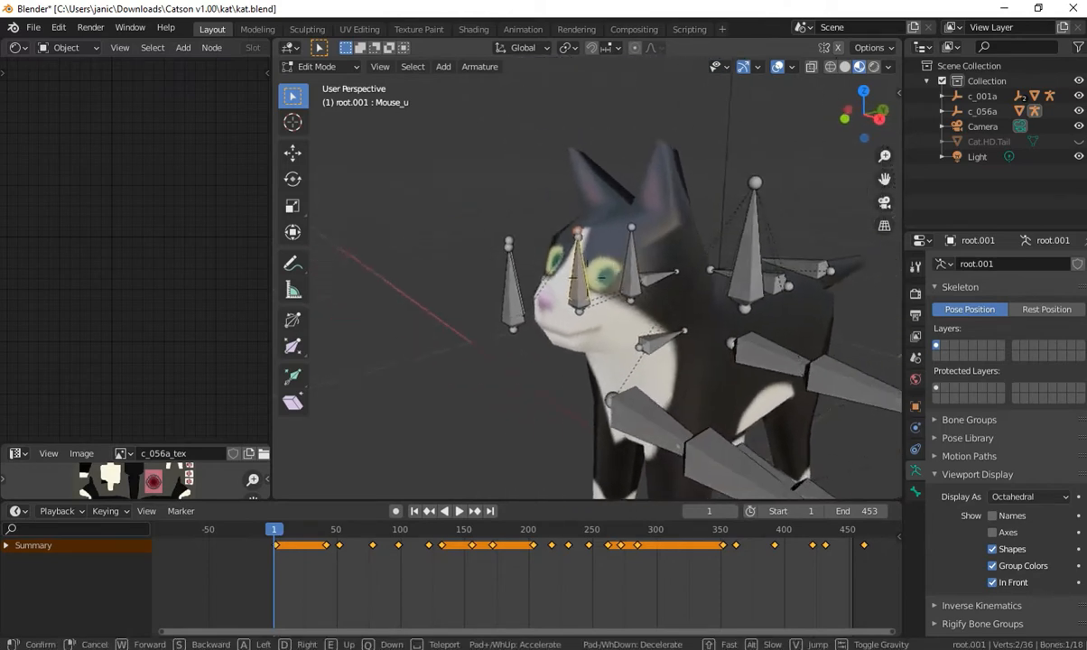
{"action": "left_click", "coordinate": [599, 252]}
{"action": "left_click_drag", "start_coordinate": [591, 232], "coordinate": [643, 358]}
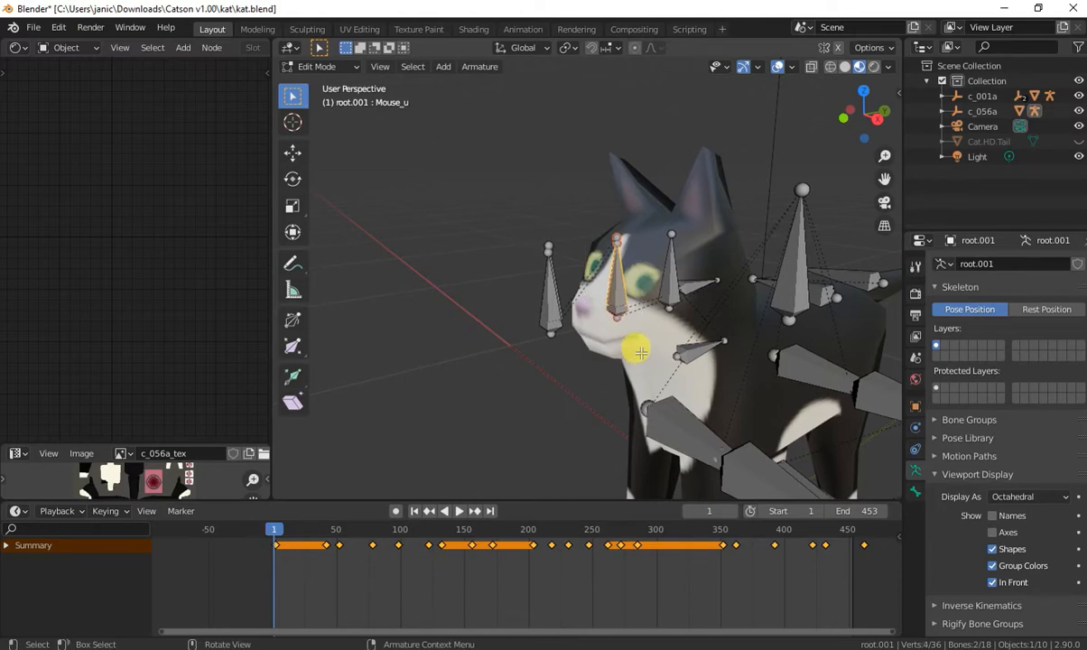
Delete the Tongu1 bone and all the Mouse bones around the cat's snout
{"action": "left_click", "coordinate": [671, 289]}
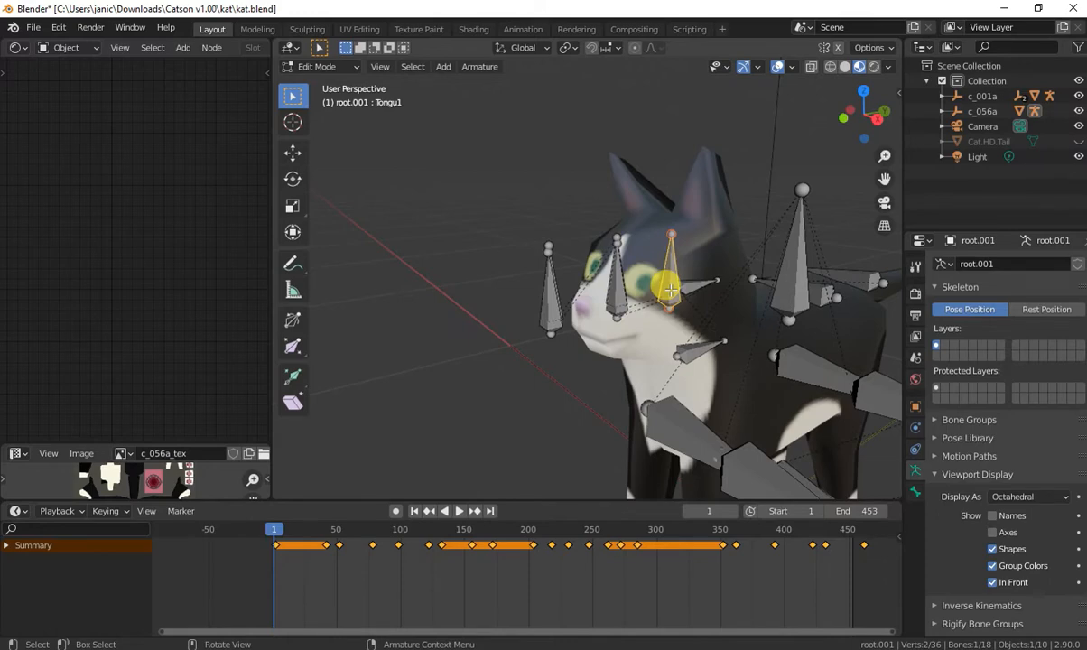
{"action": "key", "text": "x"}
{"action": "left_click", "coordinate": [671, 289]}
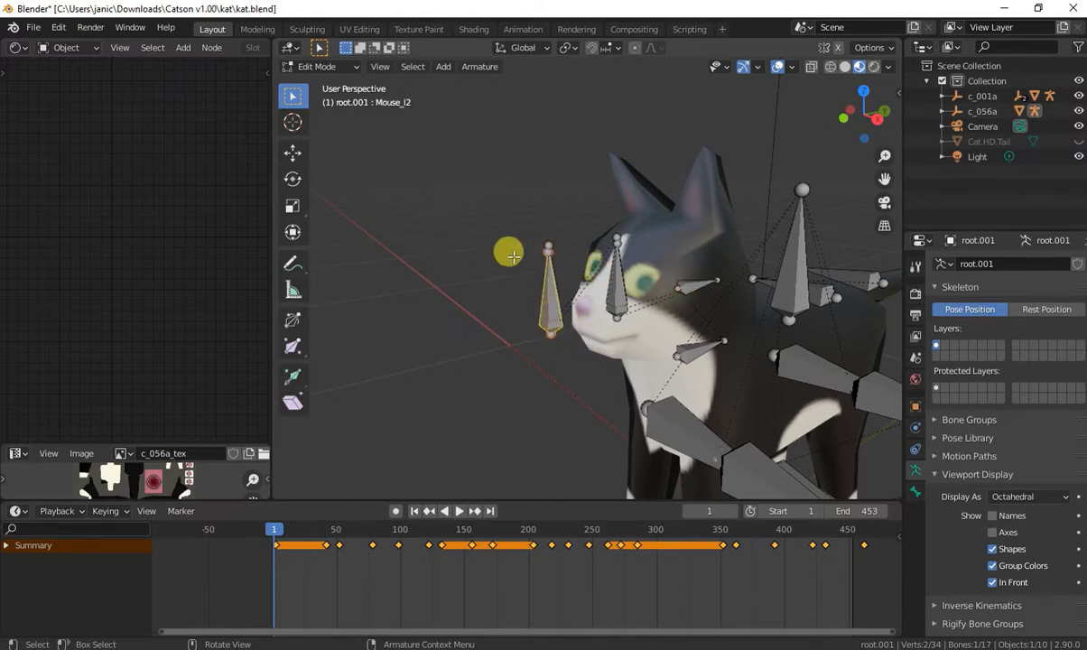
{"action": "left_click_drag", "start_coordinate": [445, 204], "coordinate": [632, 343]}
{"action": "key", "text": "x"}
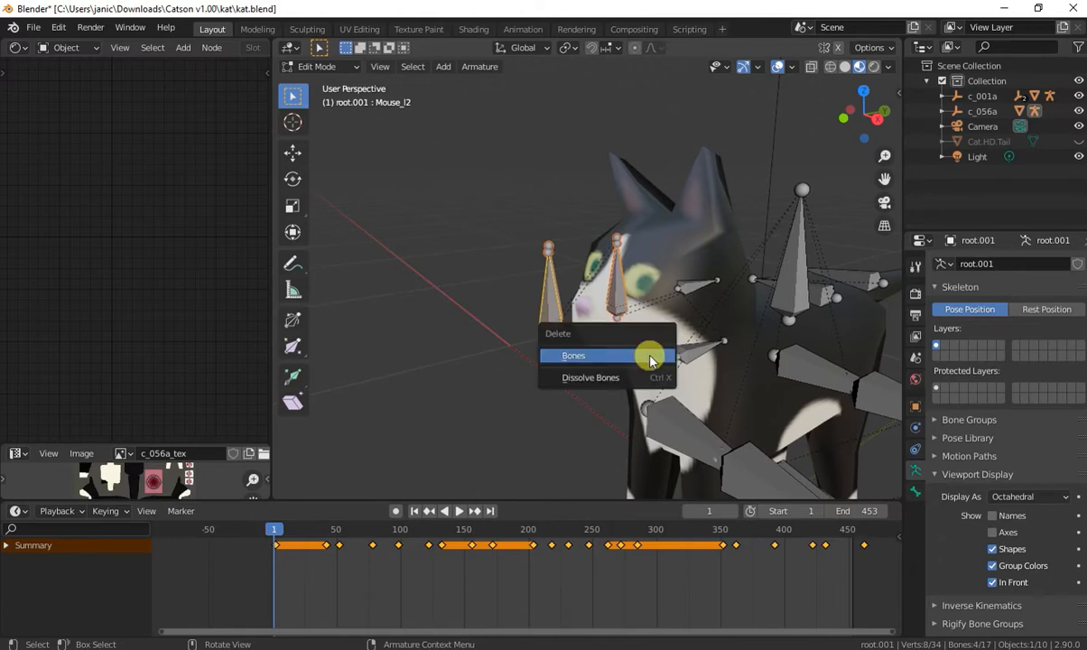
{"action": "left_click", "coordinate": [648, 354]}
Examine the armature's remaining neck, tail and leg bones, then leave Edit Mode
{"action": "key", "text": "shift+grave"}
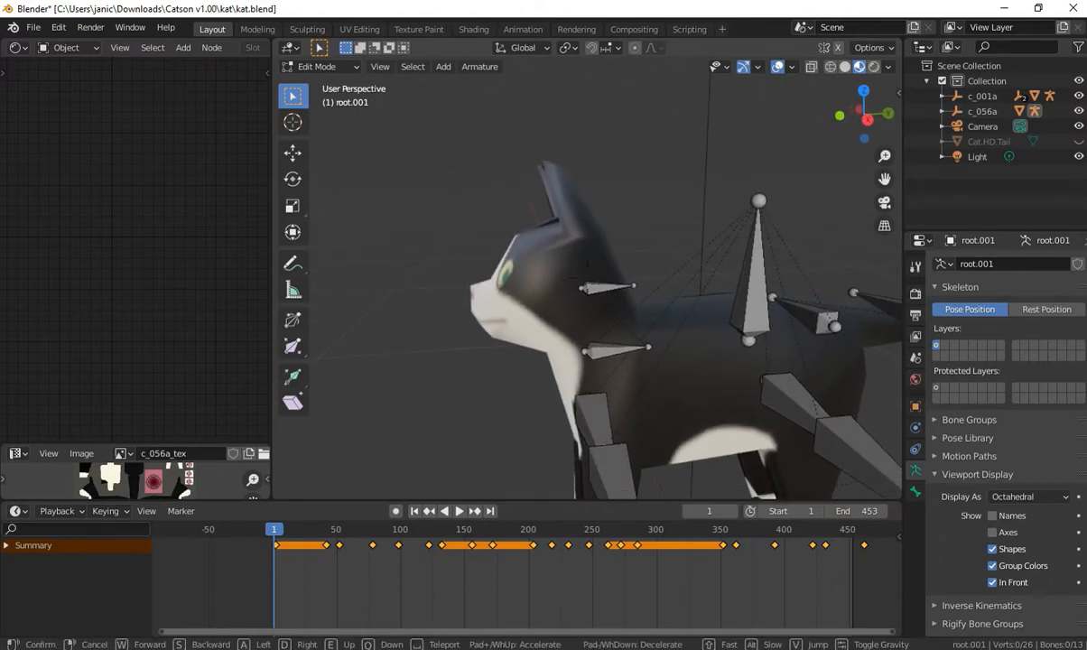
{"action": "left_click", "coordinate": [583, 272]}
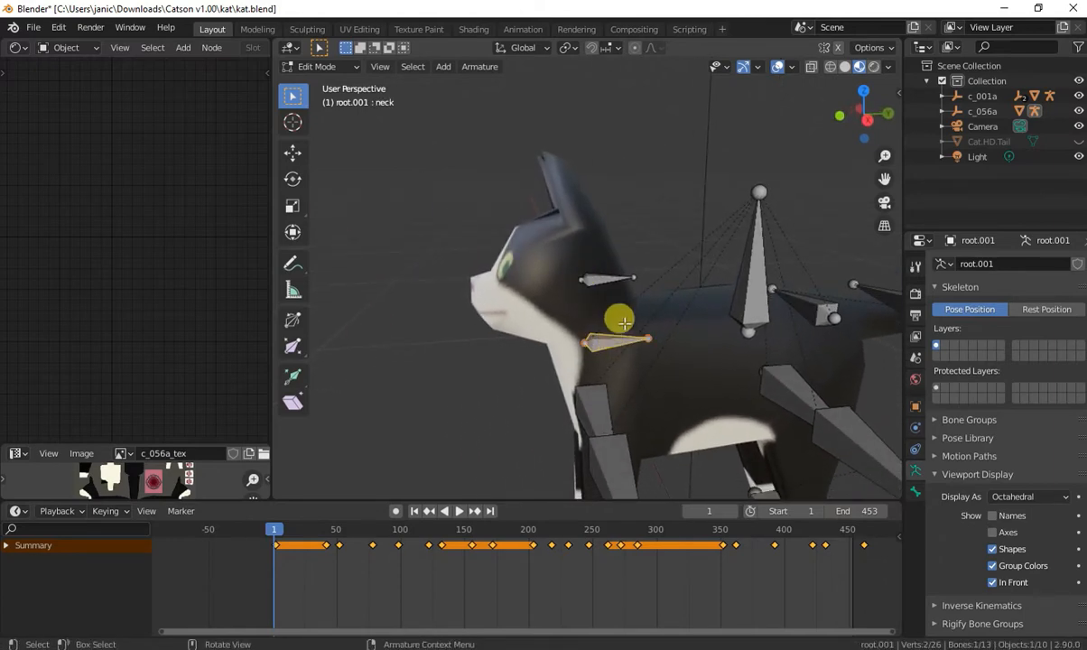
{"action": "left_click", "coordinate": [755, 286]}
{"action": "middle_click_drag", "start_coordinate": [755, 286], "coordinate": [638, 238]}
{"action": "left_click", "coordinate": [653, 238]}
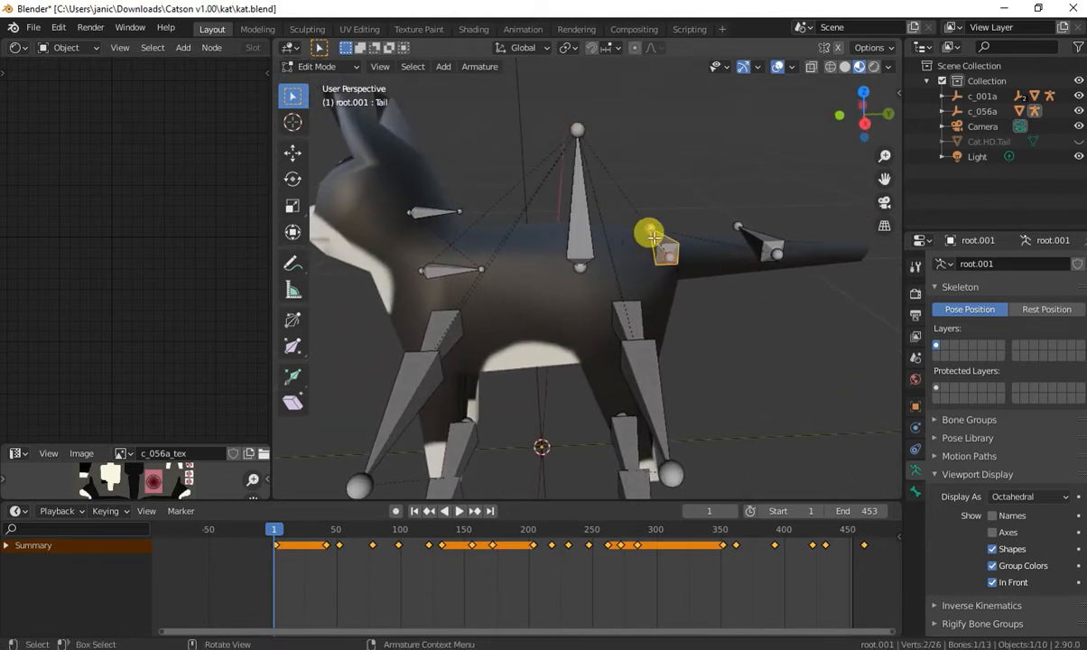
{"action": "left_click", "coordinate": [758, 240]}
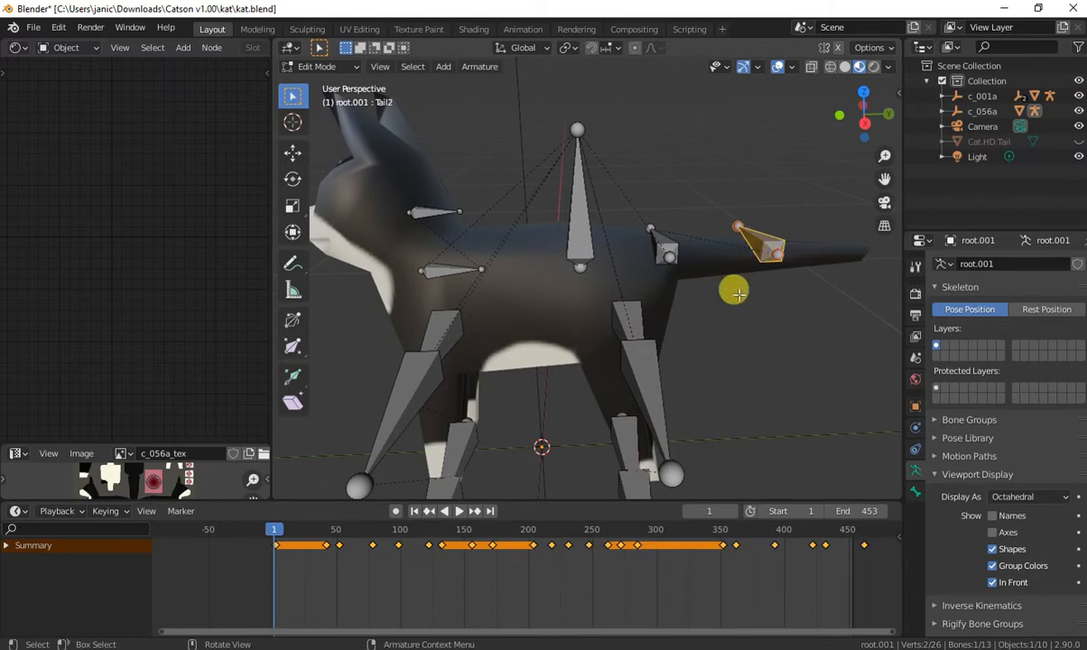
{"action": "left_click", "coordinate": [652, 386]}
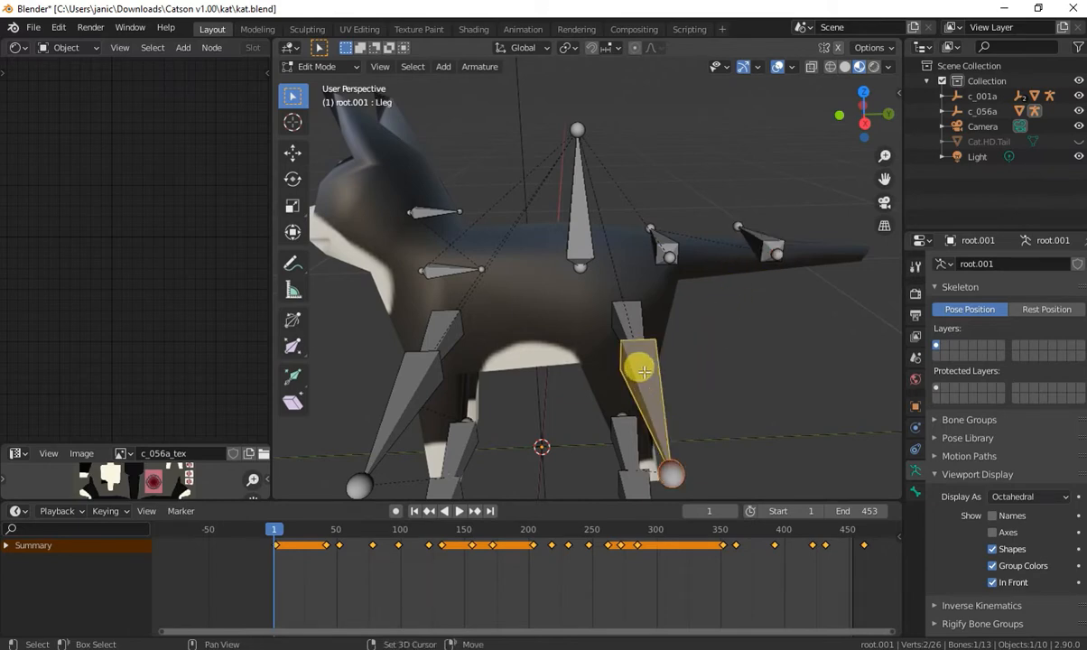
{"action": "key", "text": "shift+grave"}
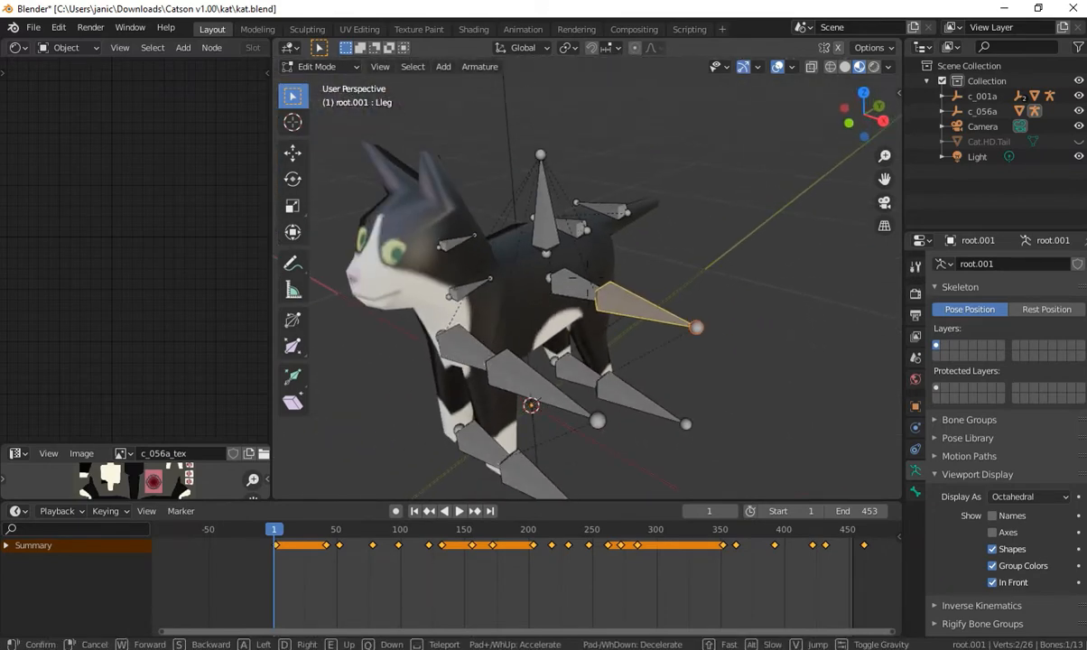
{"action": "key", "text": "a"}
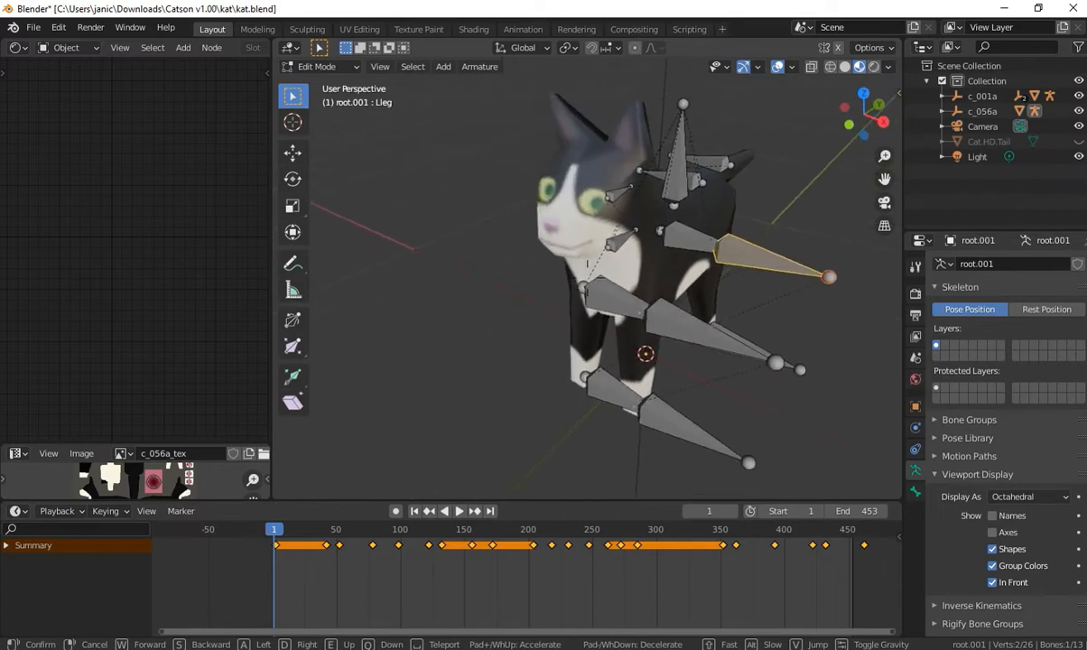
{"action": "key", "text": "w"}
{"action": "left_click", "coordinate": [596, 271]}
{"action": "key", "text": "Tab"}
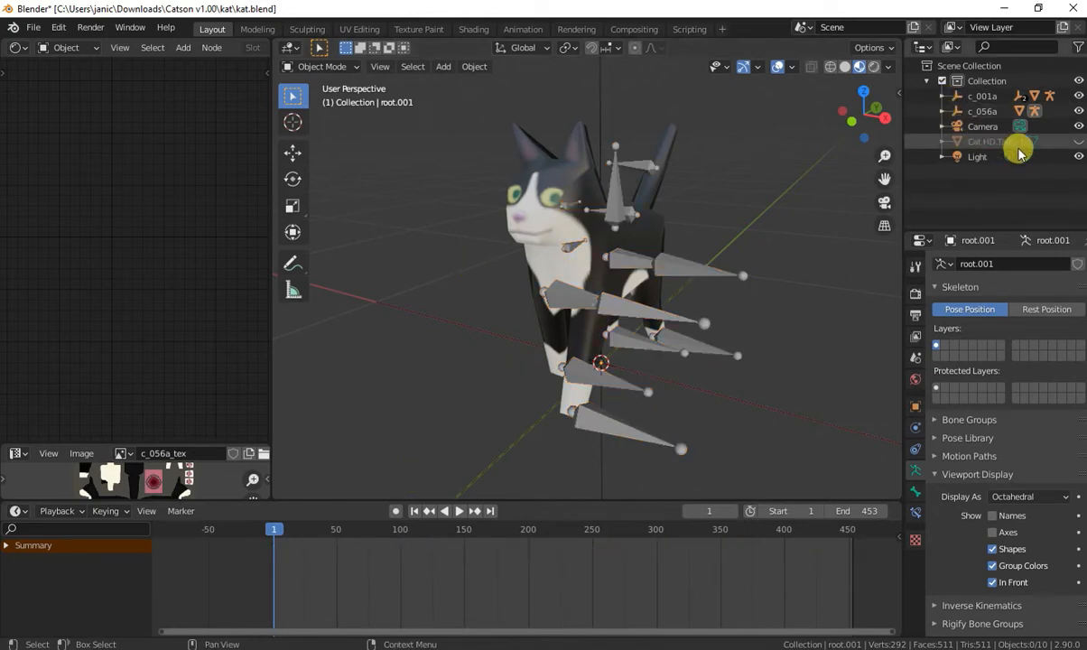
Unhide Cat.HD.Tail and join it into the reference cat's mdl mesh
{"action": "left_click", "coordinate": [1079, 141]}
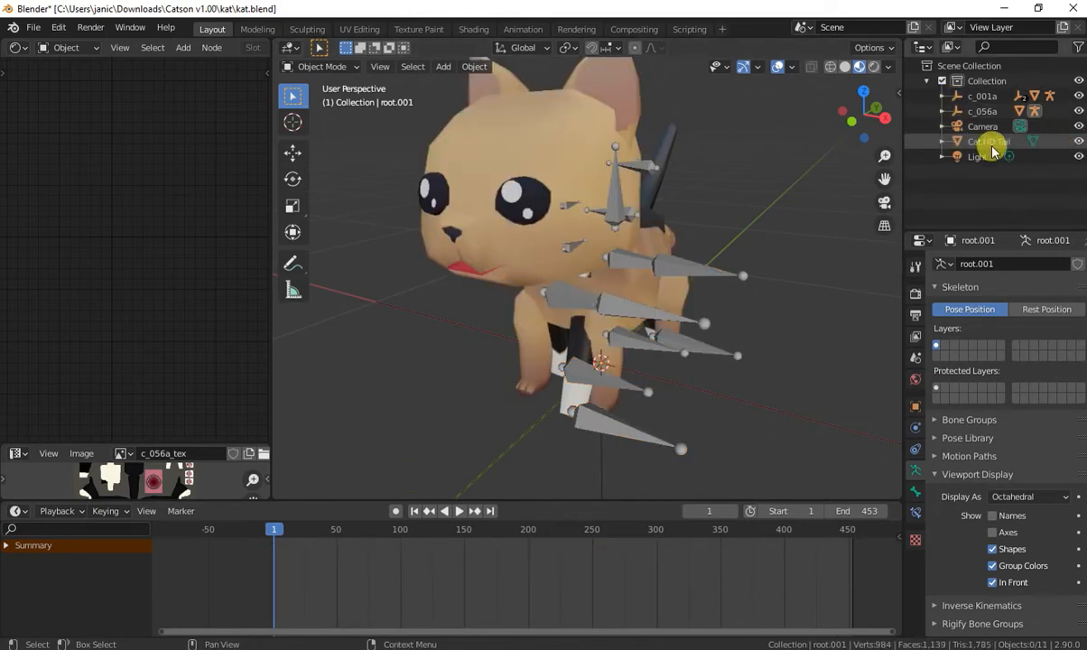
{"action": "left_click", "coordinate": [503, 197]}
{"action": "left_click", "coordinate": [652, 200], "text": "shift"}
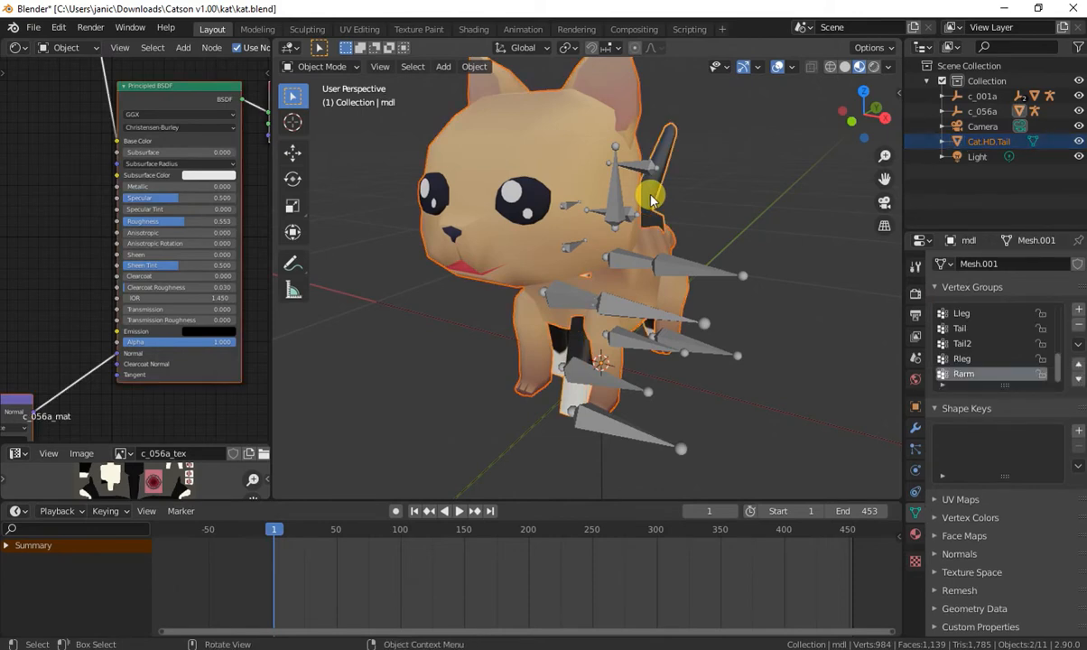
{"action": "key", "text": "ctrl+j"}
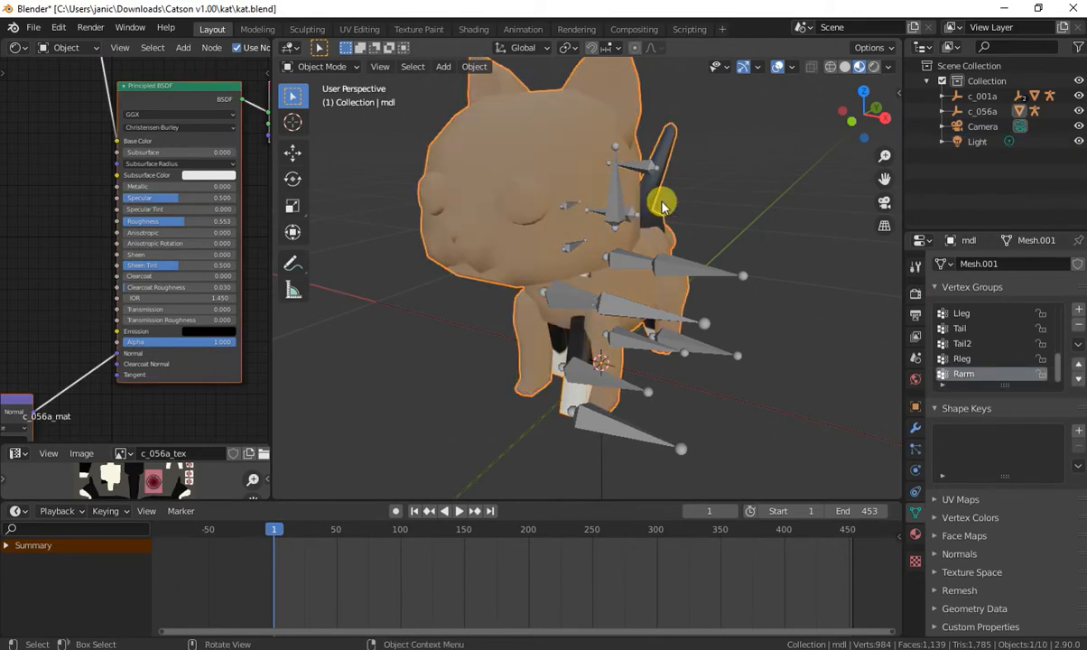
Inspect the joined mdl mesh in Edit Mode from another angle and return to Object Mode
{"action": "left_click", "coordinate": [681, 202]}
{"action": "left_click", "coordinate": [551, 165]}
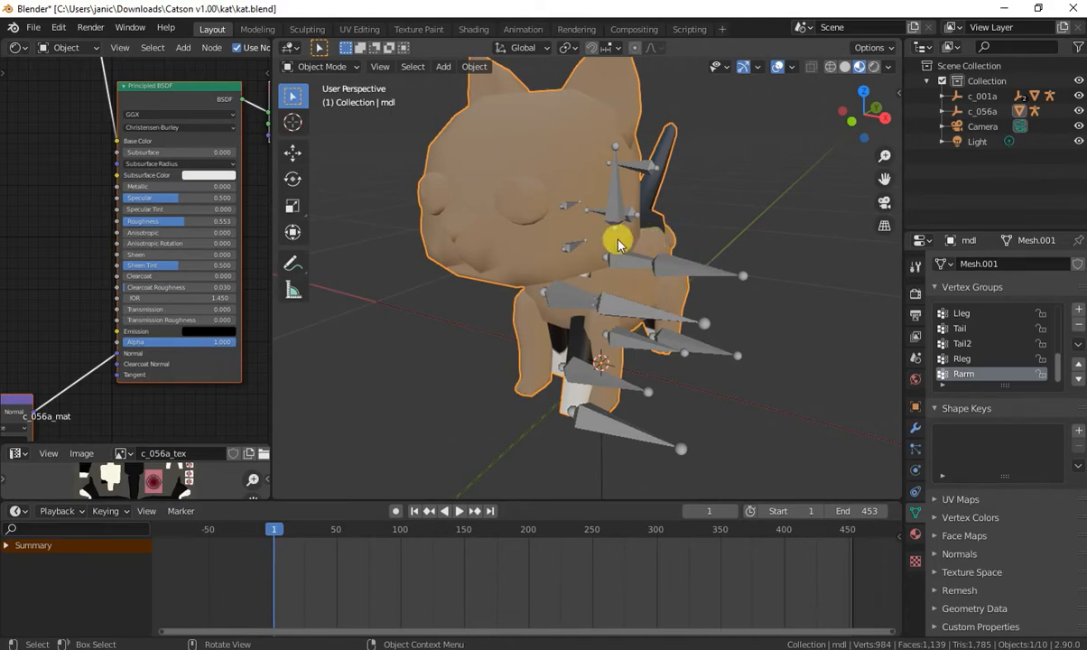
{"action": "key", "text": "Tab"}
{"action": "key", "text": "shift+grave"}
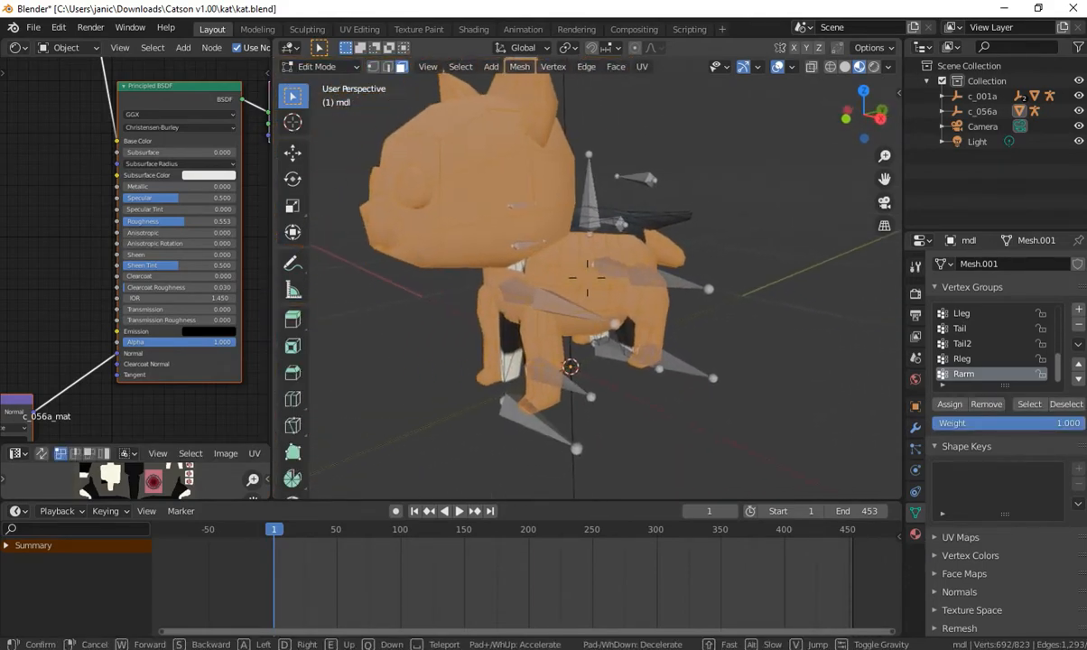
{"action": "left_click", "coordinate": [582, 269]}
{"action": "key", "text": "Tab"}
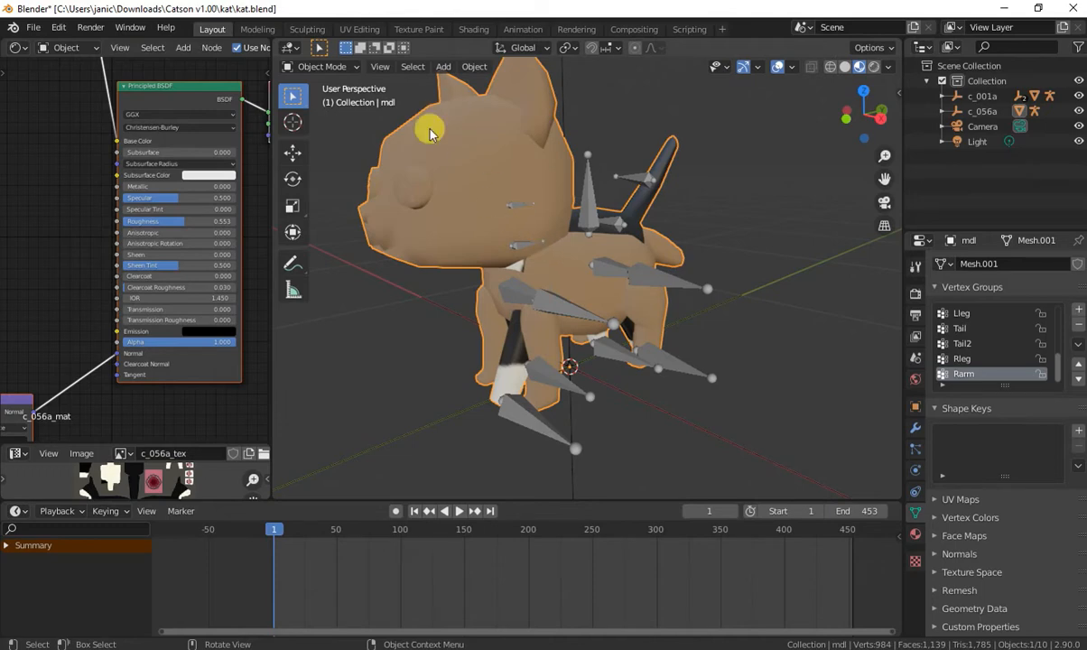
Switch the mdl mesh to Weight Paint mode and display the weights of the body vertex group
{"action": "left_click", "coordinate": [315, 67]}
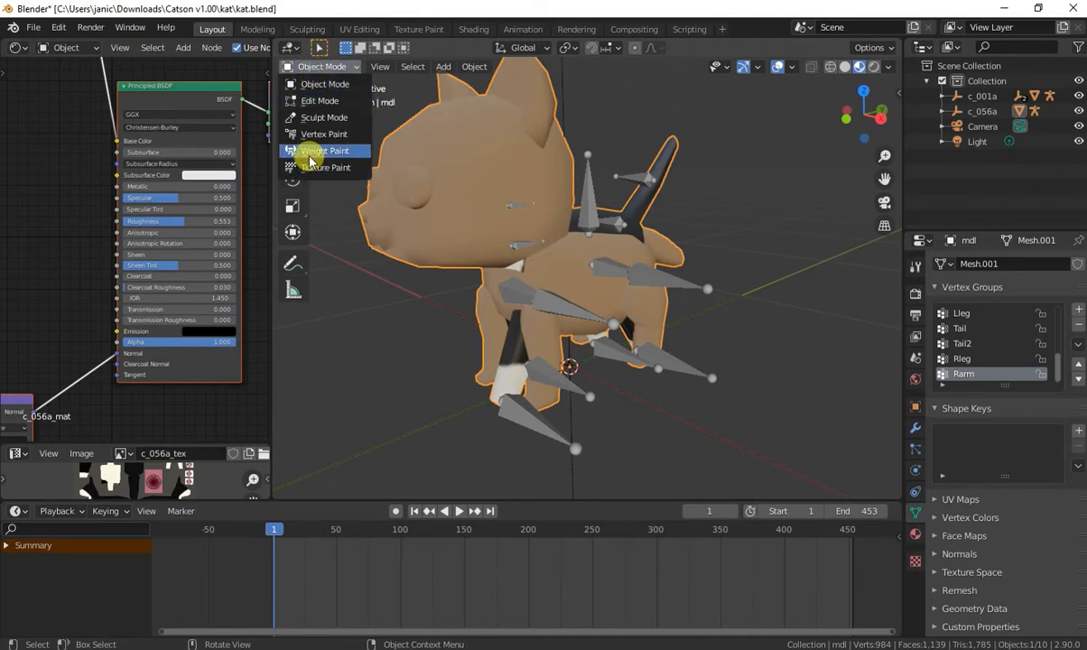
{"action": "left_click", "coordinate": [312, 150]}
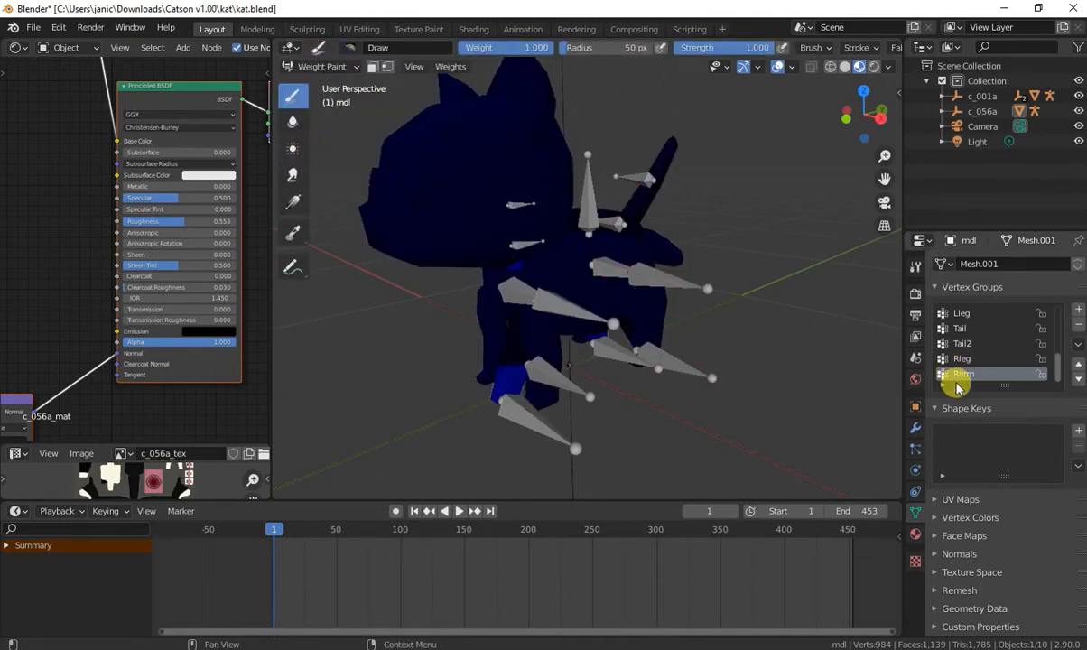
{"action": "scroll", "coordinate": [976, 362], "scroll_direction": "up", "scroll_amount": 10}
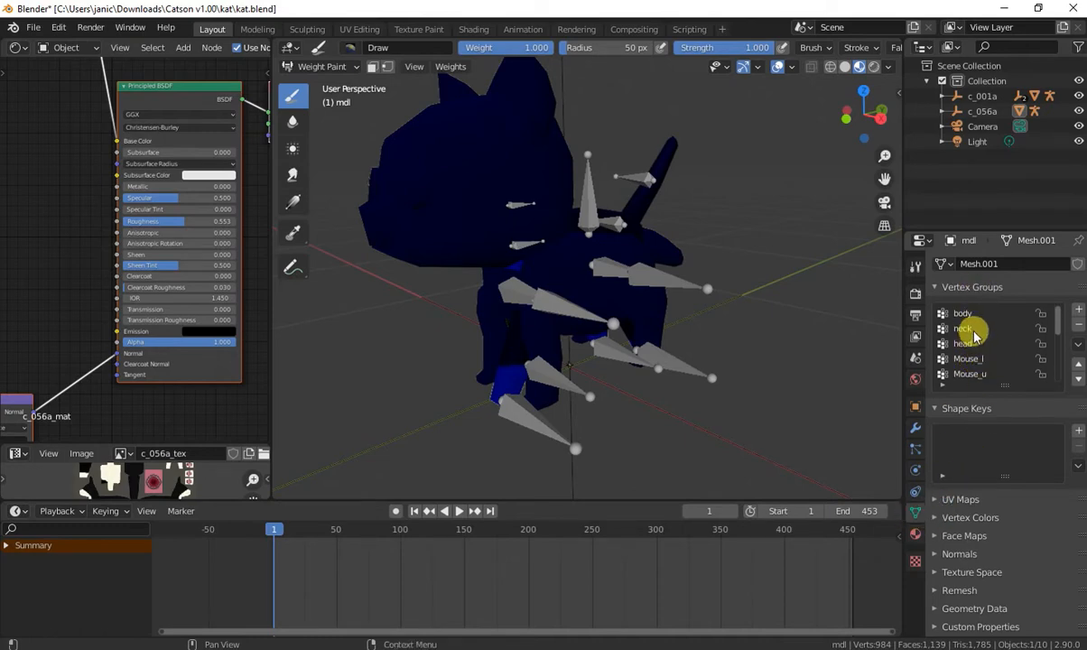
{"action": "left_click", "coordinate": [964, 313]}
{"action": "mouse_move", "coordinate": [796, 372]}
{"action": "middle_mouse_down"}
{"action": "mouse_move", "coordinate": [795, 388]}
{"action": "mouse_move", "coordinate": [788, 377]}
{"action": "middle_mouse_up"}
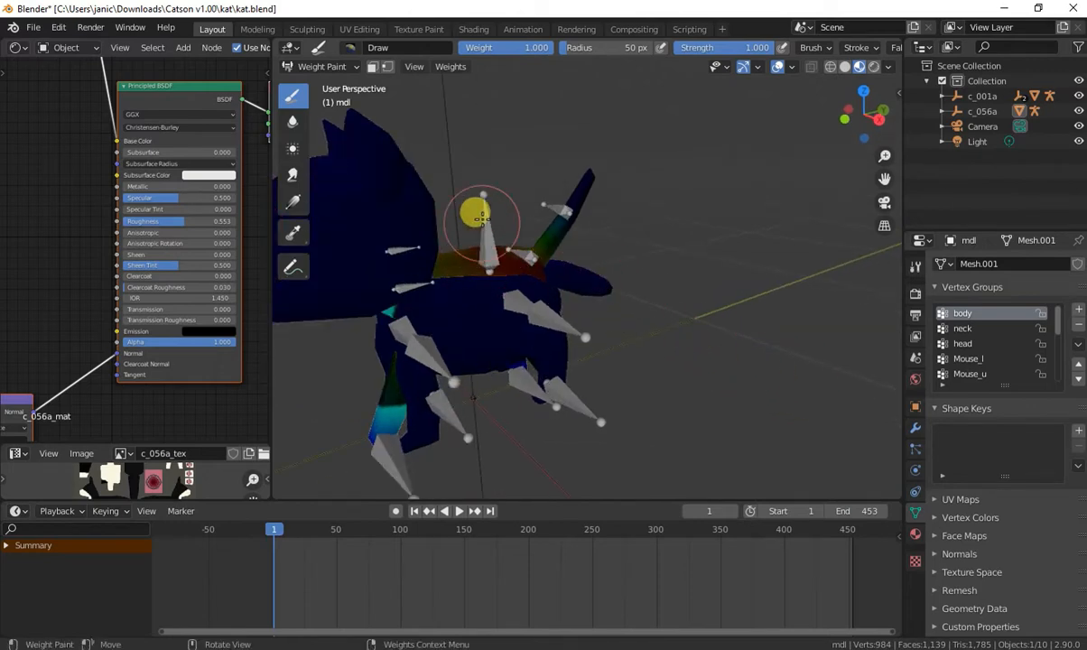
Set the viewport to solid shading and examine the body group's weights along the cat's back, tail and front leg
{"action": "left_click", "coordinate": [874, 67]}
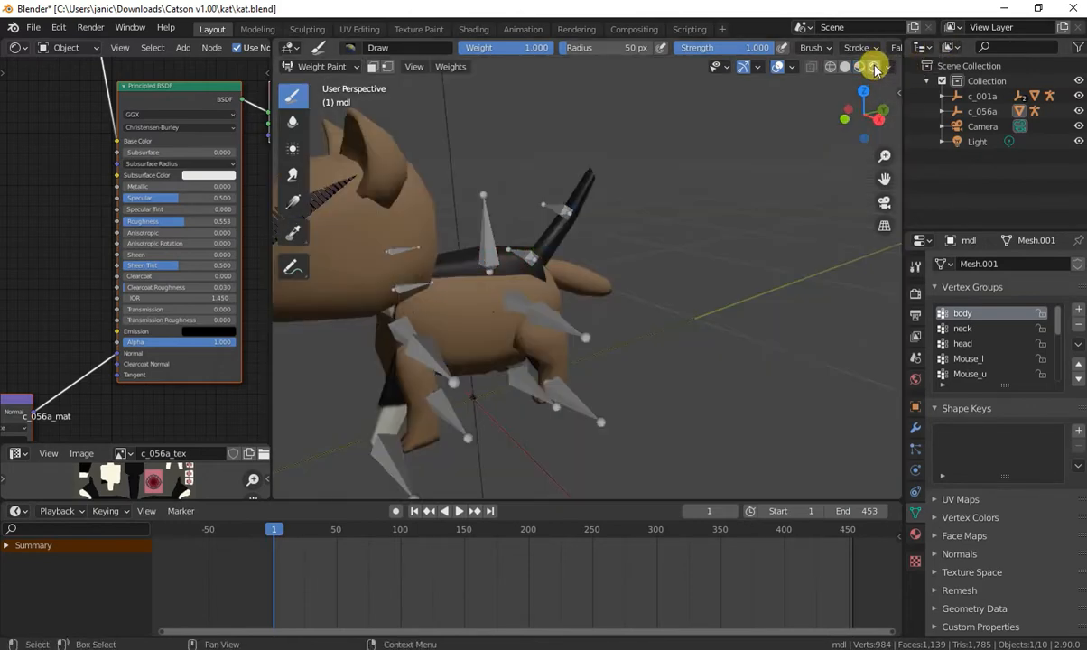
{"action": "left_click", "coordinate": [845, 68]}
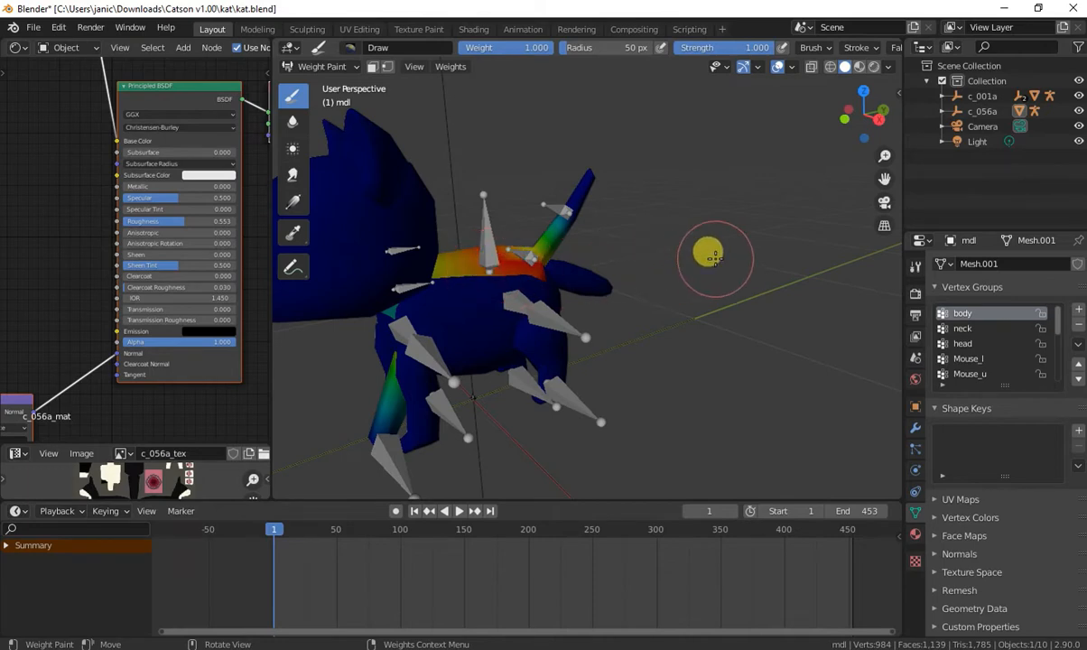
{"action": "middle_click_drag", "start_coordinate": [724, 273], "coordinate": [735, 271]}
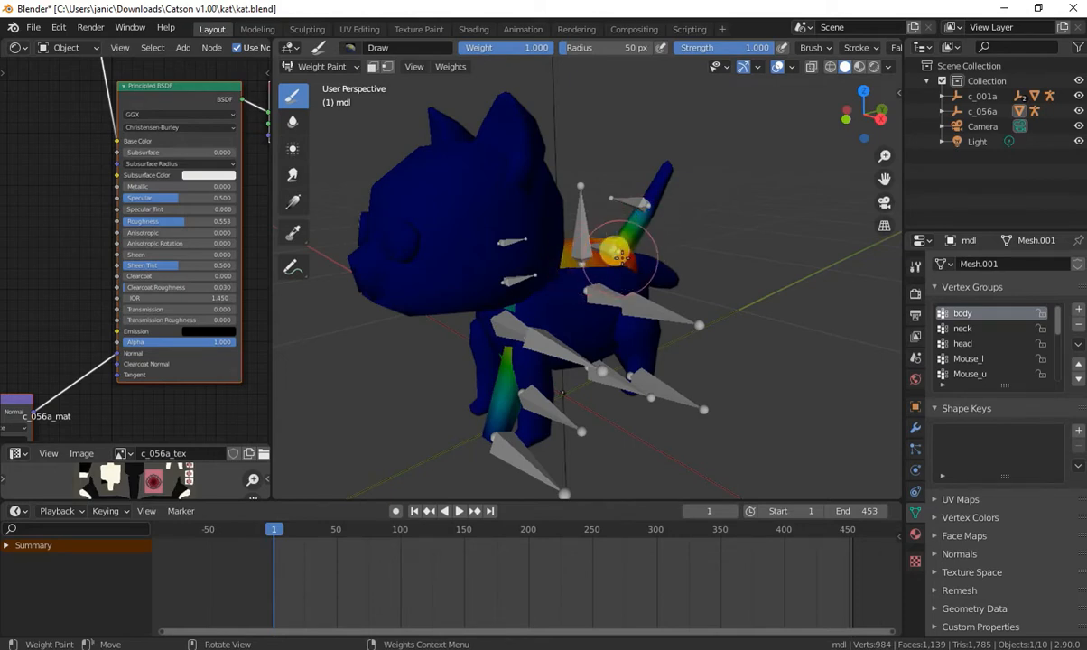
{"action": "left_click_drag", "start_coordinate": [635, 232], "coordinate": [585, 261]}
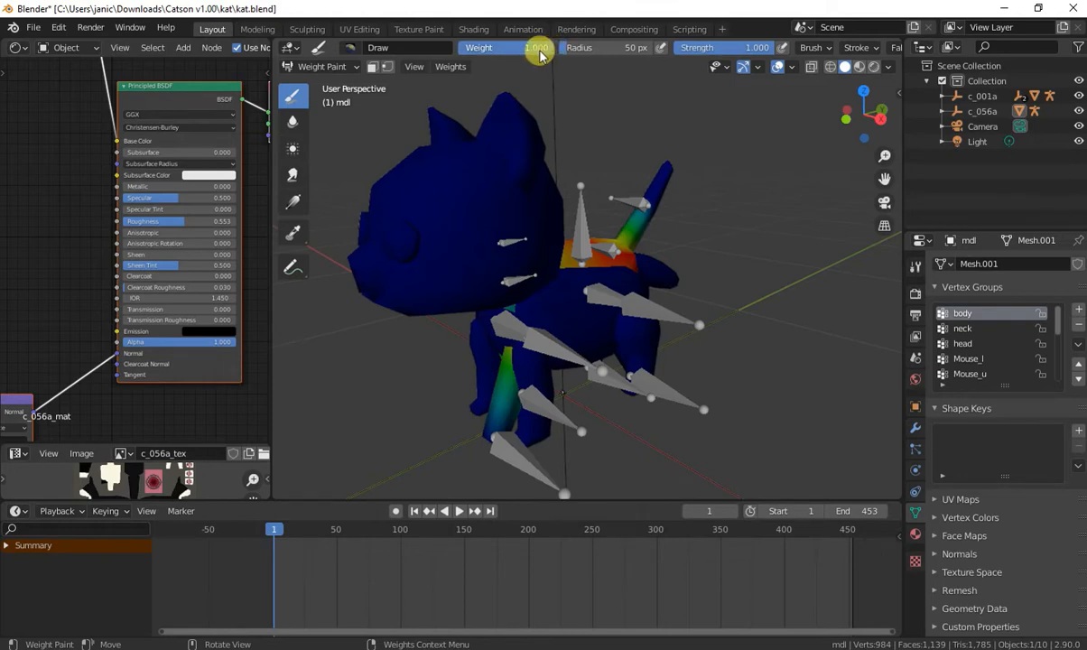
{"action": "right_click", "coordinate": [542, 283]}
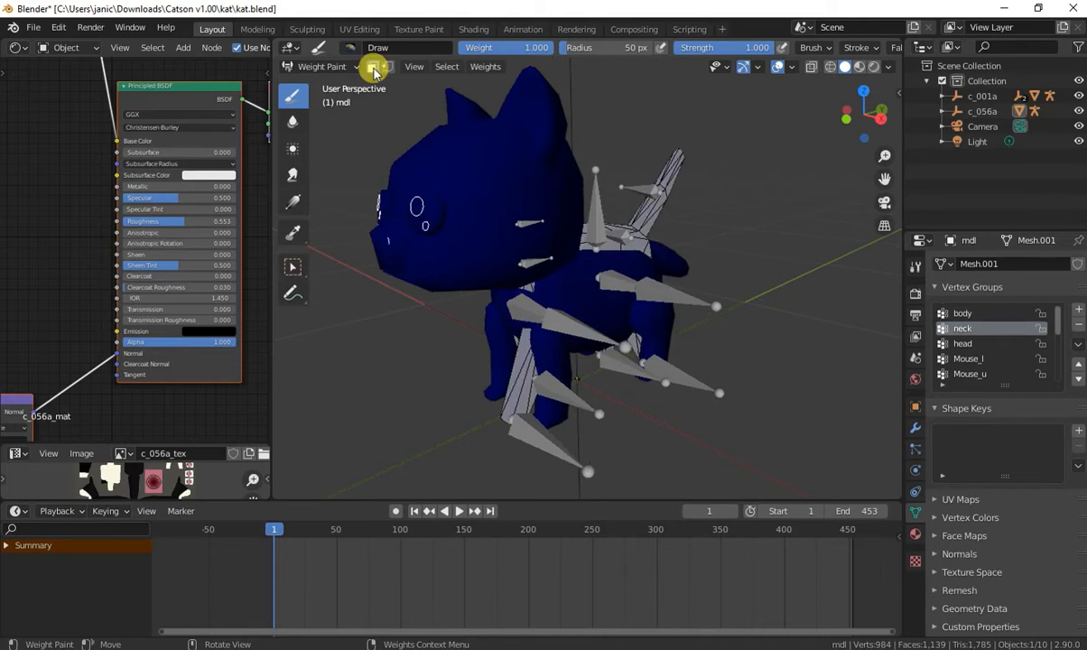
Hide the Catson cat's faces using face selection masking, examine the body group's weights on the reference cat, and reveal the hidden faces
{"action": "left_click", "coordinate": [373, 68]}
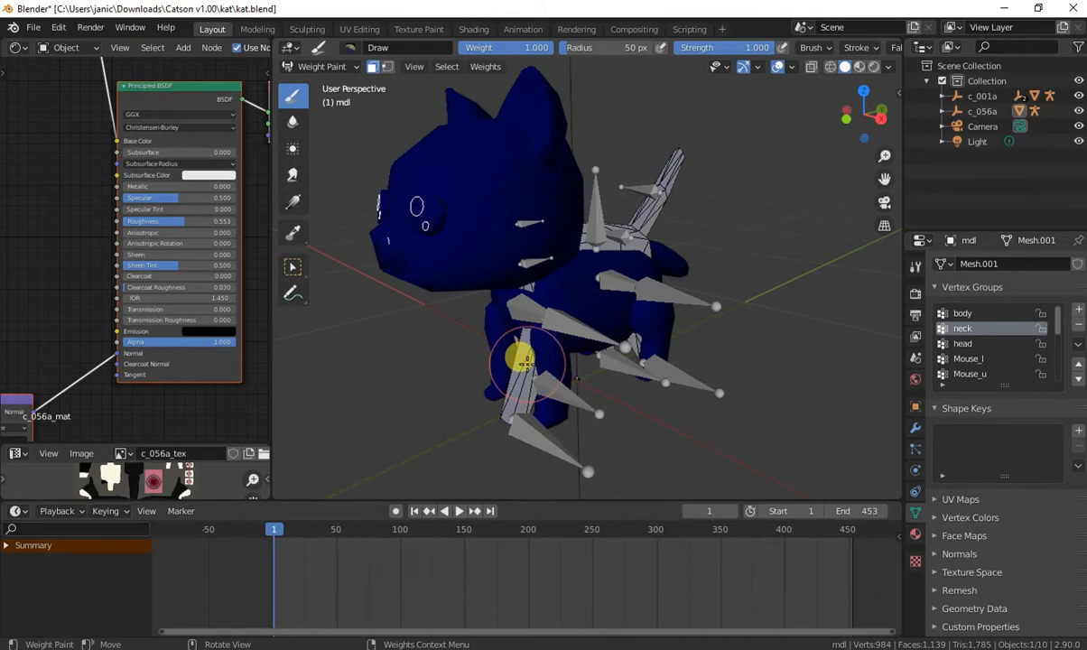
{"action": "key", "text": "a"}
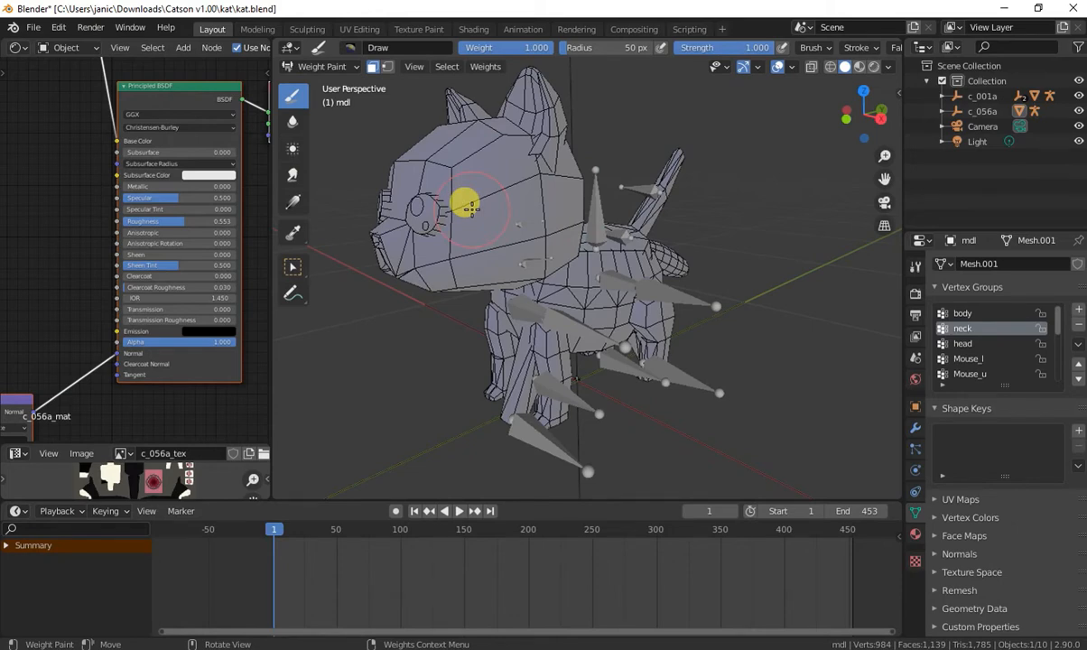
{"action": "key", "text": "l"}
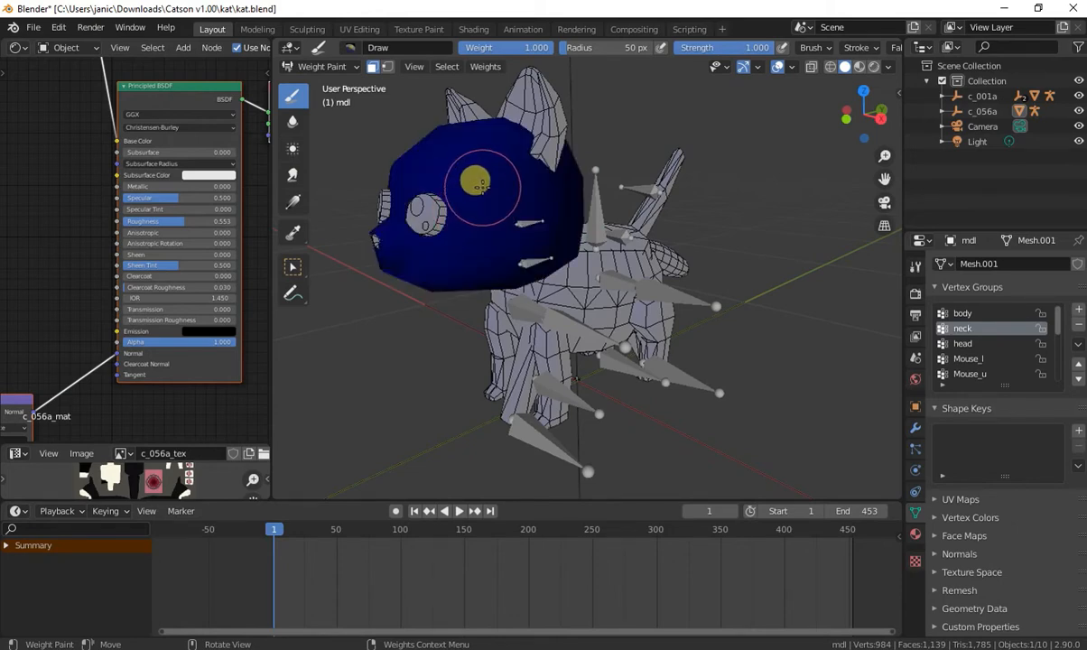
{"action": "key", "text": "h"}
{"action": "mouse_move", "coordinate": [548, 233]}
{"action": "middle_mouse_down"}
{"action": "mouse_move", "coordinate": [562, 223]}
{"action": "mouse_move", "coordinate": [551, 223]}
{"action": "middle_mouse_up"}
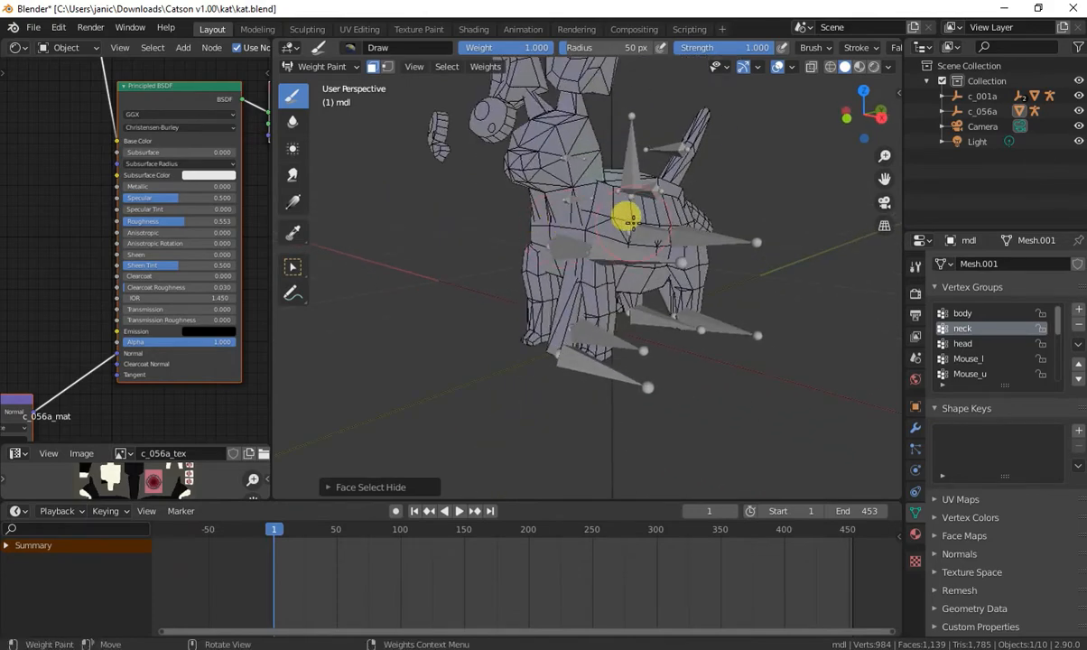
{"action": "middle_click_drag", "start_coordinate": [633, 210], "coordinate": [623, 224], "text": "shift"}
{"action": "middle_click_drag", "start_coordinate": [623, 224], "coordinate": [610, 248], "text": "shift"}
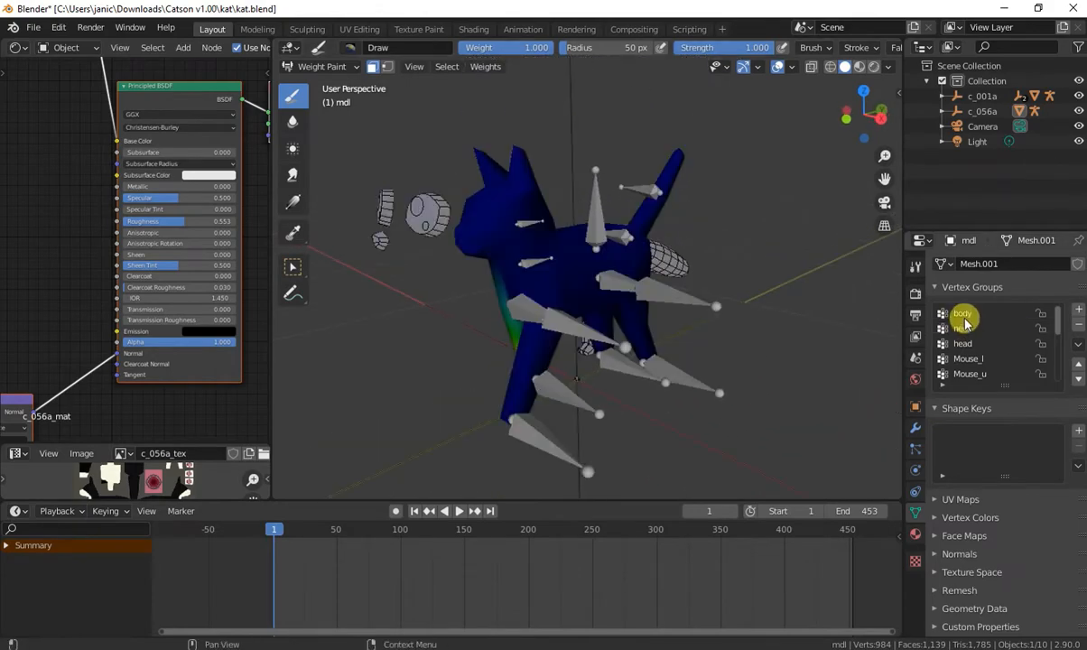
{"action": "left_click", "coordinate": [962, 314]}
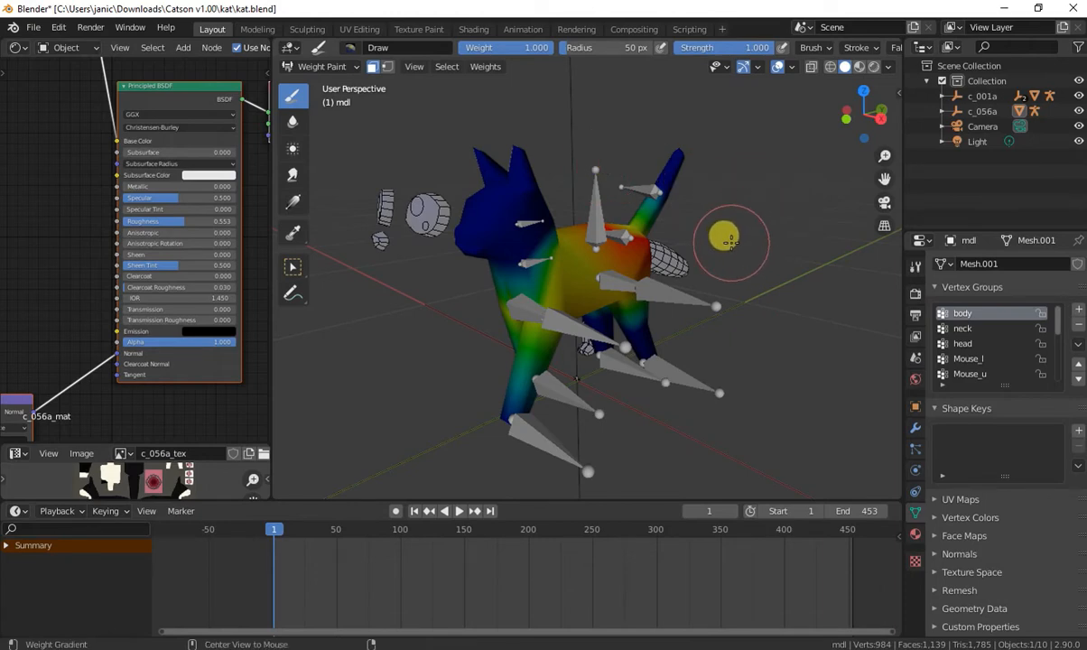
{"action": "key", "text": "alt+h"}
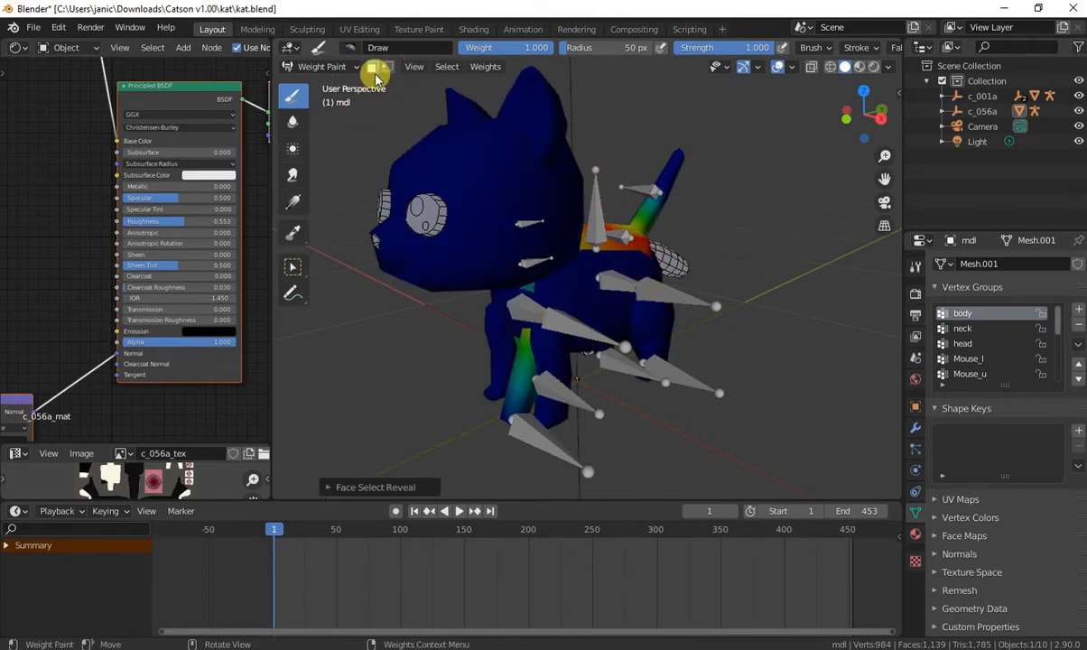
Switch the mdl mesh to Edit Mode and deselect all of its faces
{"action": "left_click", "coordinate": [311, 67]}
{"action": "left_click", "coordinate": [320, 101]}
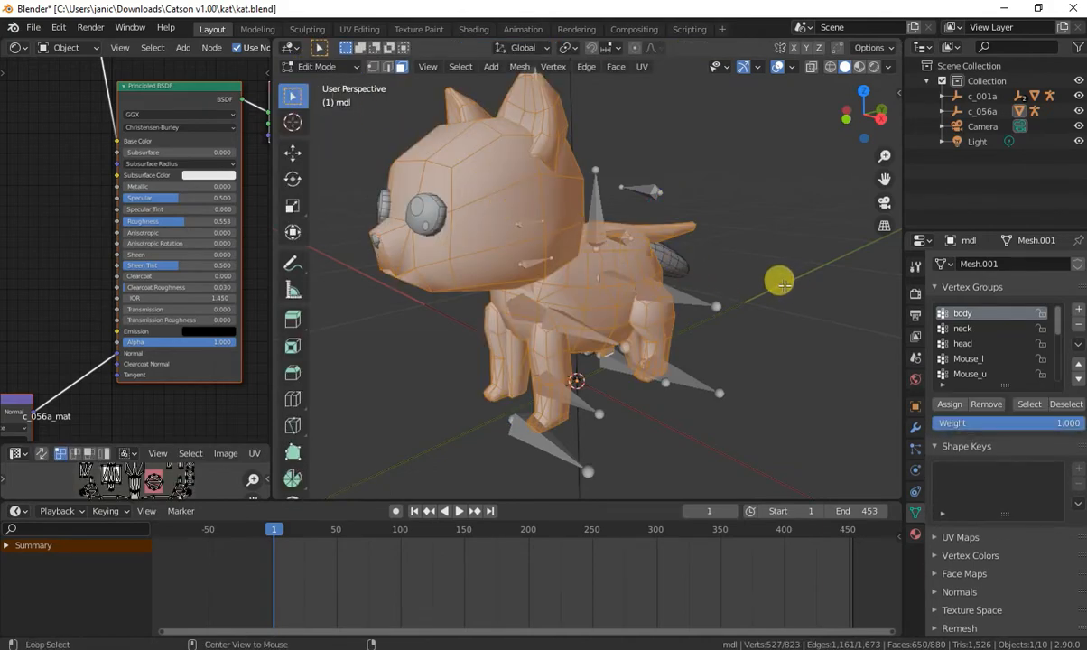
{"action": "key", "text": "Tab"}
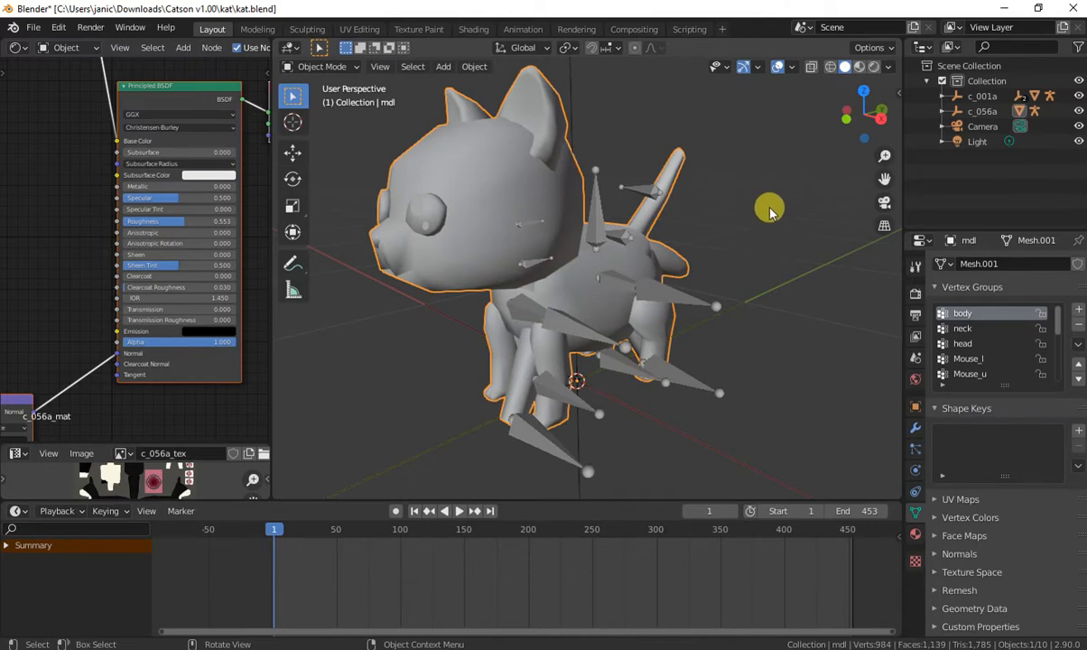
{"action": "key", "text": "Tab"}
{"action": "key", "text": "alt+a"}
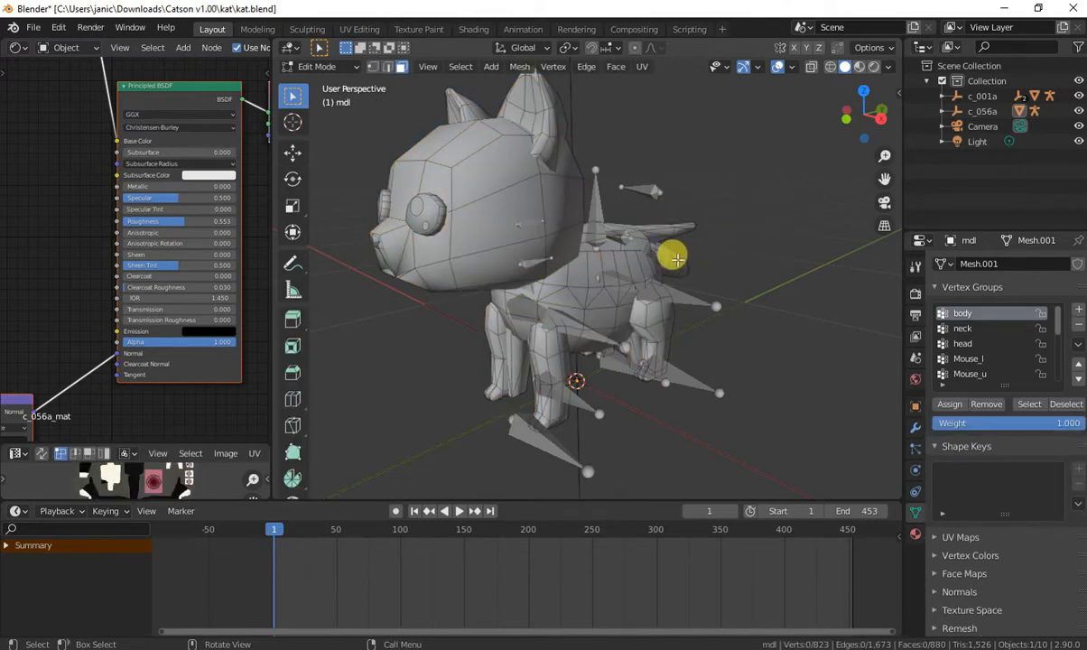
{"action": "key", "text": "l"}
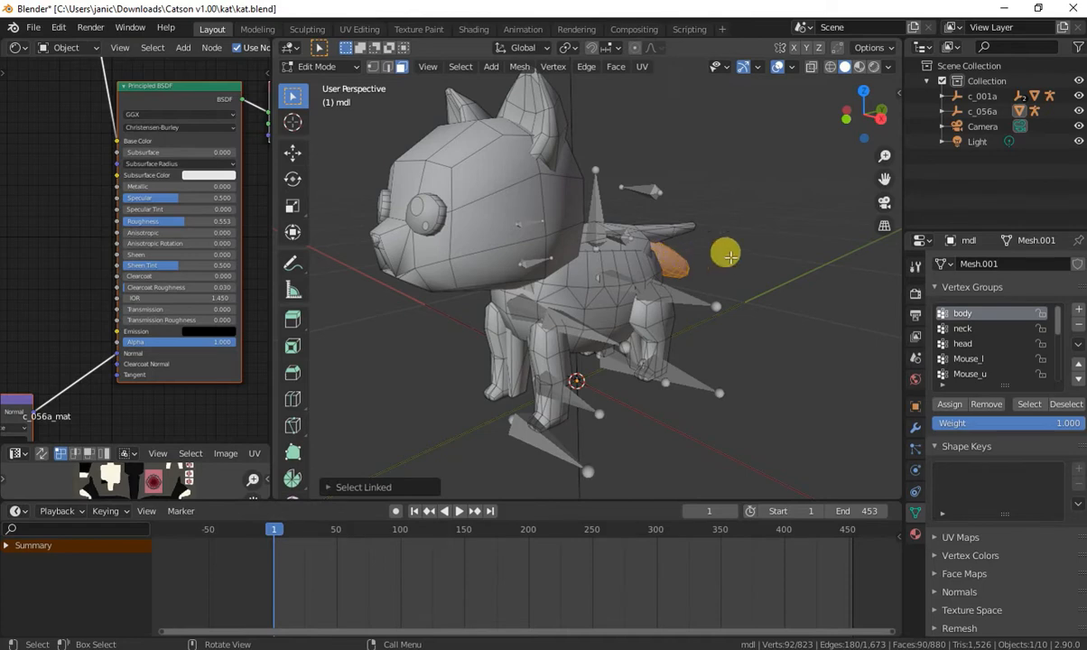
{"action": "left_click", "coordinate": [718, 253]}
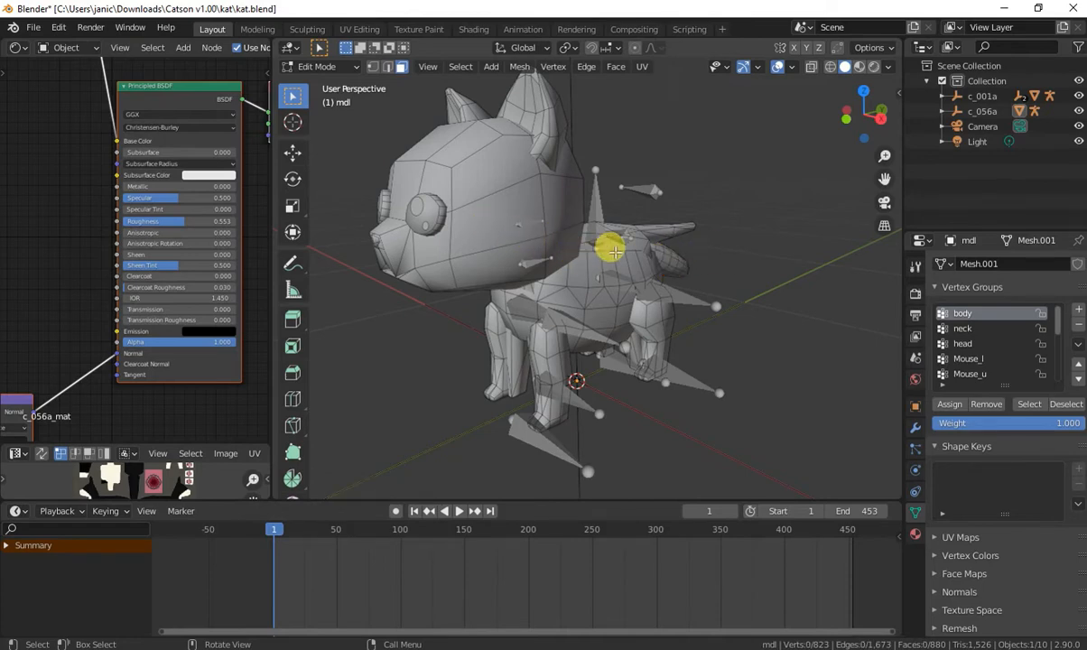
{"action": "key", "text": "l"}
{"action": "key", "text": "l"}
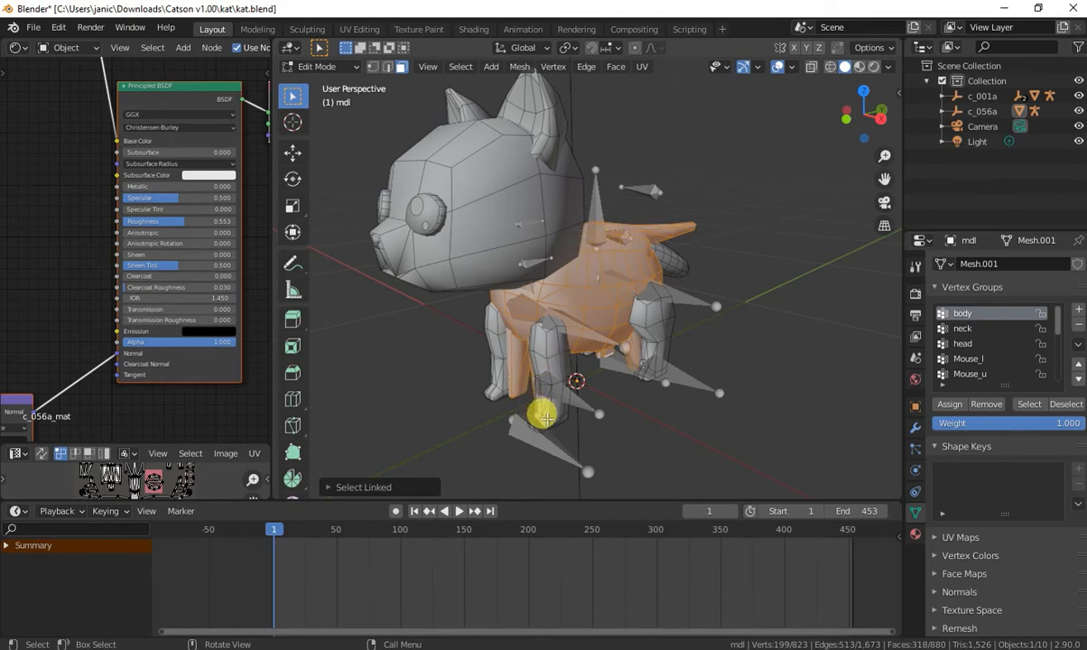
{"action": "left_click", "coordinate": [786, 268]}
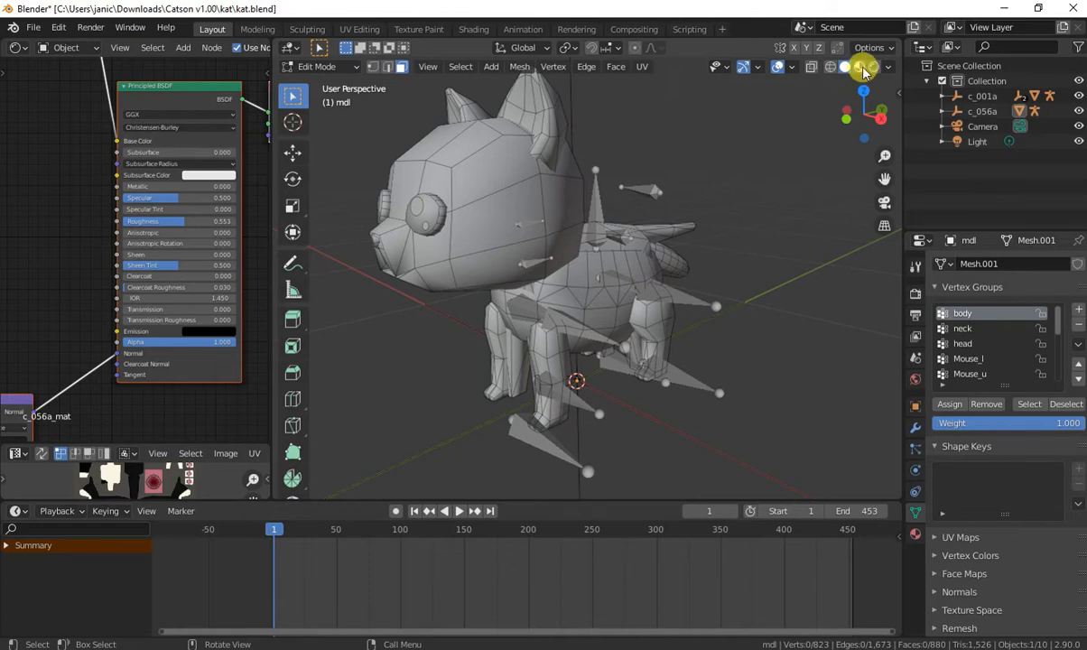
With Material Preview shading, select all linked parts of the Catson cat, including head, eyes, body, legs and tail, and hide them
{"action": "left_click", "coordinate": [860, 68]}
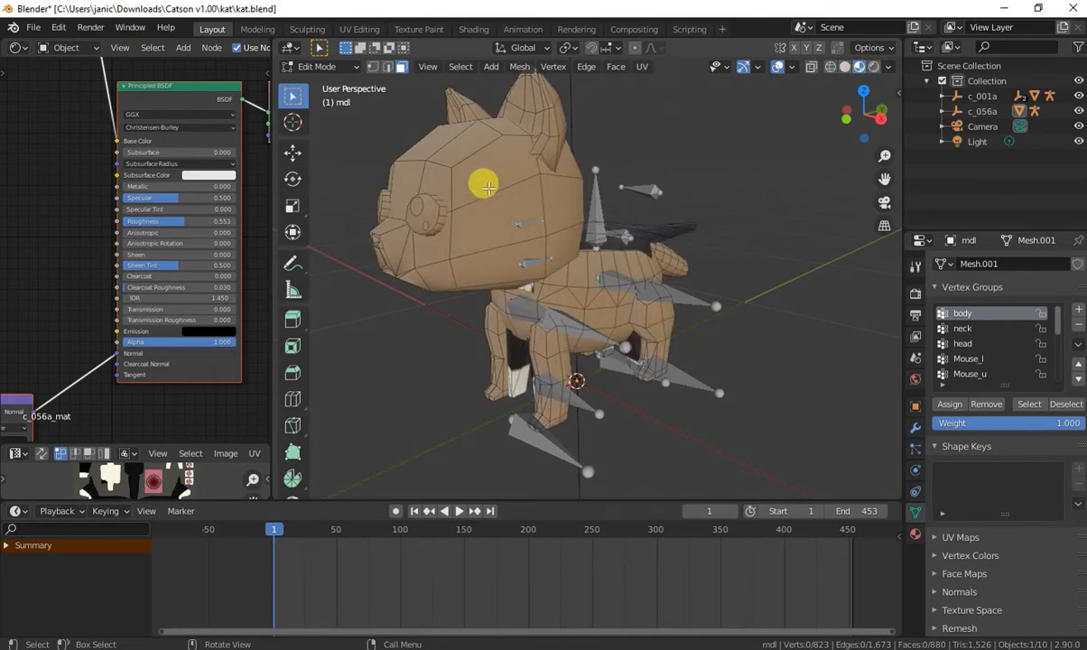
{"action": "key", "text": "l"}
{"action": "key", "text": "l"}
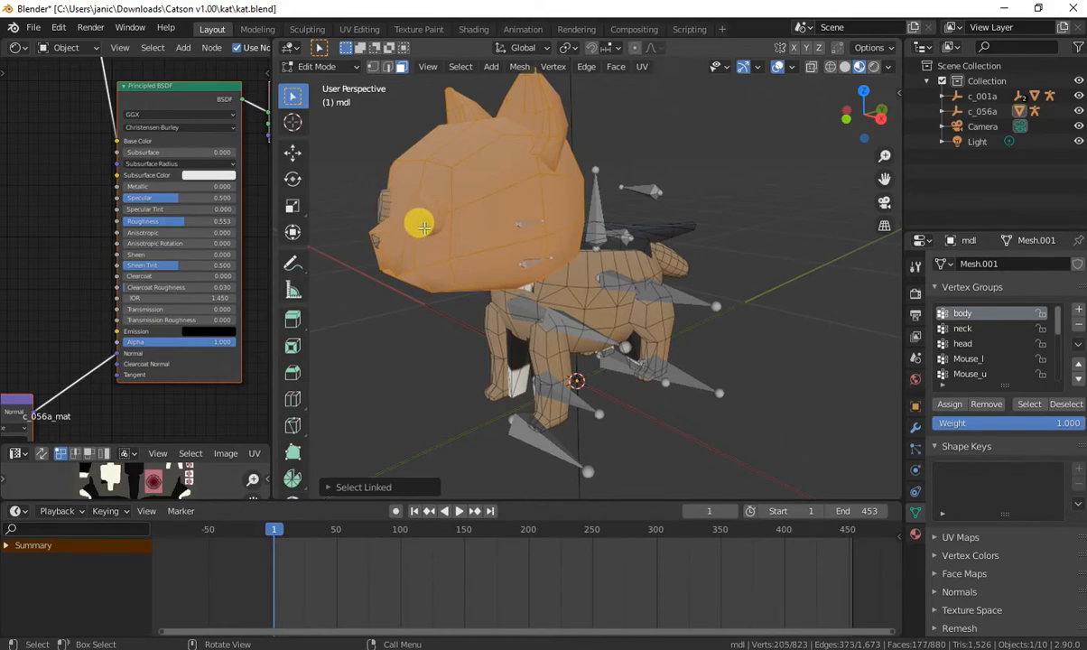
{"action": "key", "text": "l"}
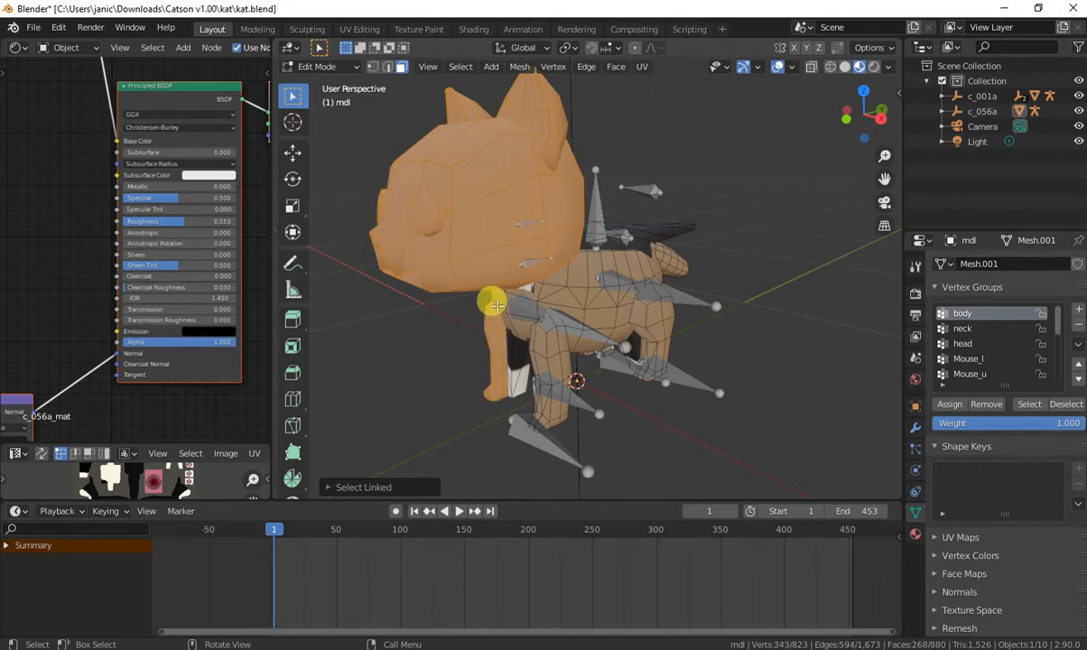
{"action": "key", "text": "l"}
{"action": "key", "text": "l"}
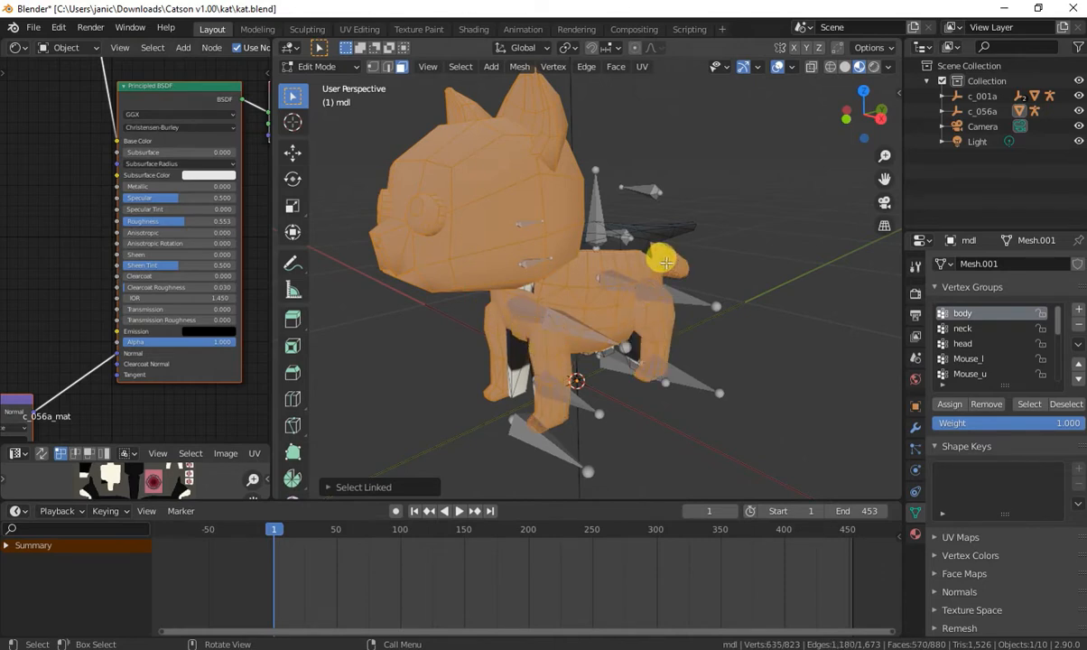
{"action": "key", "text": "h"}
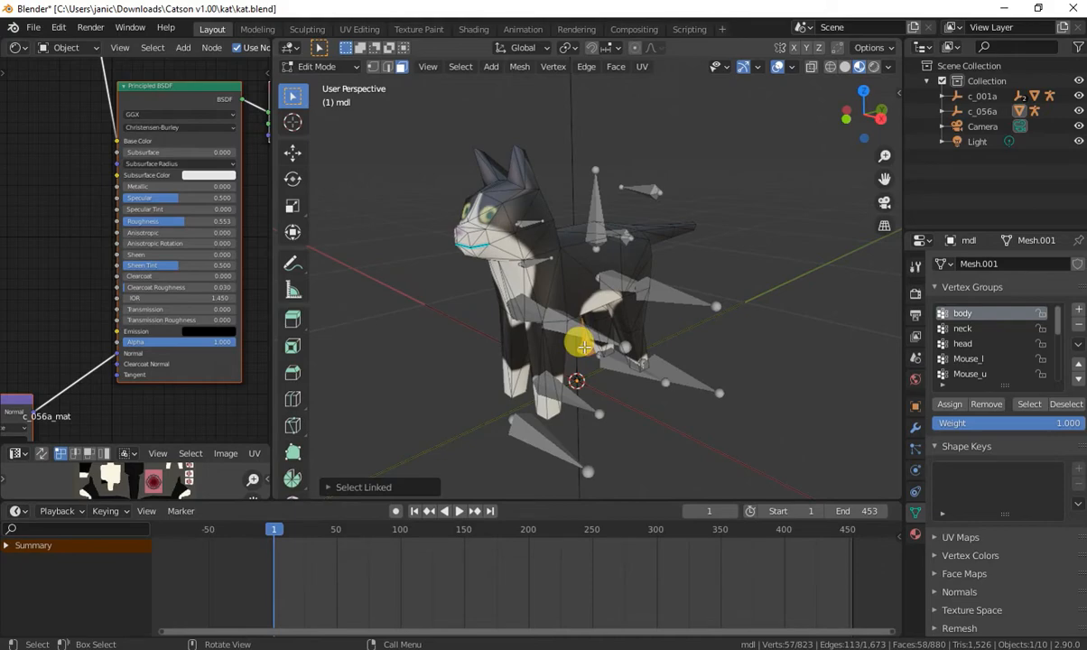
View the isolated reference cat and its bones from several sides
{"action": "key", "text": "shift+grave"}
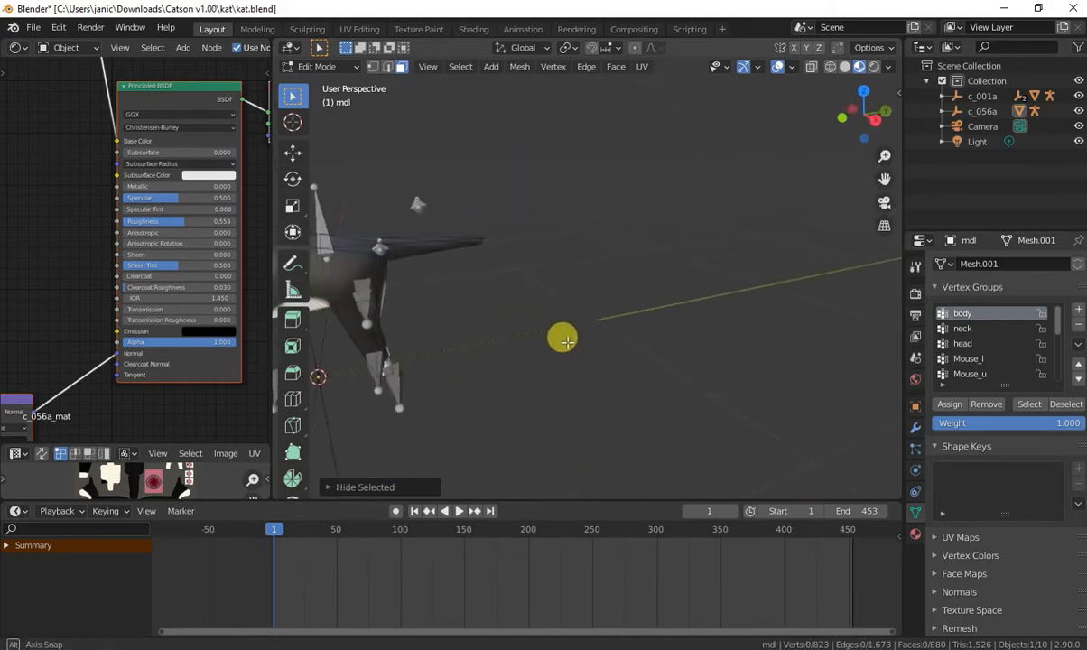
{"action": "key", "text": "w"}
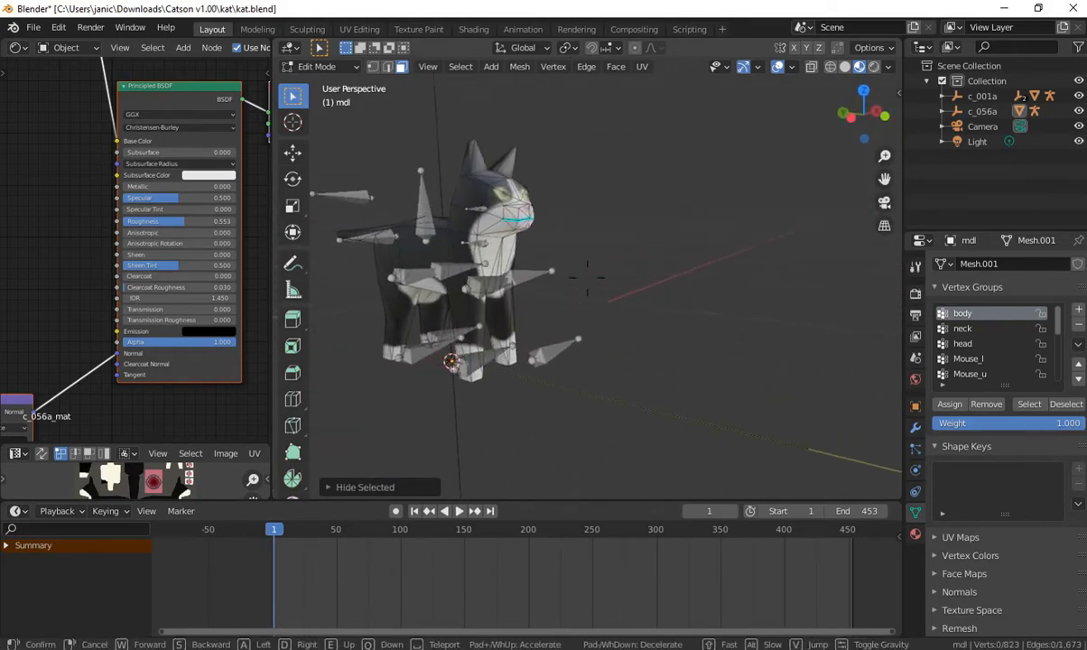
{"action": "key", "text": "d"}
{"action": "key", "text": "w"}
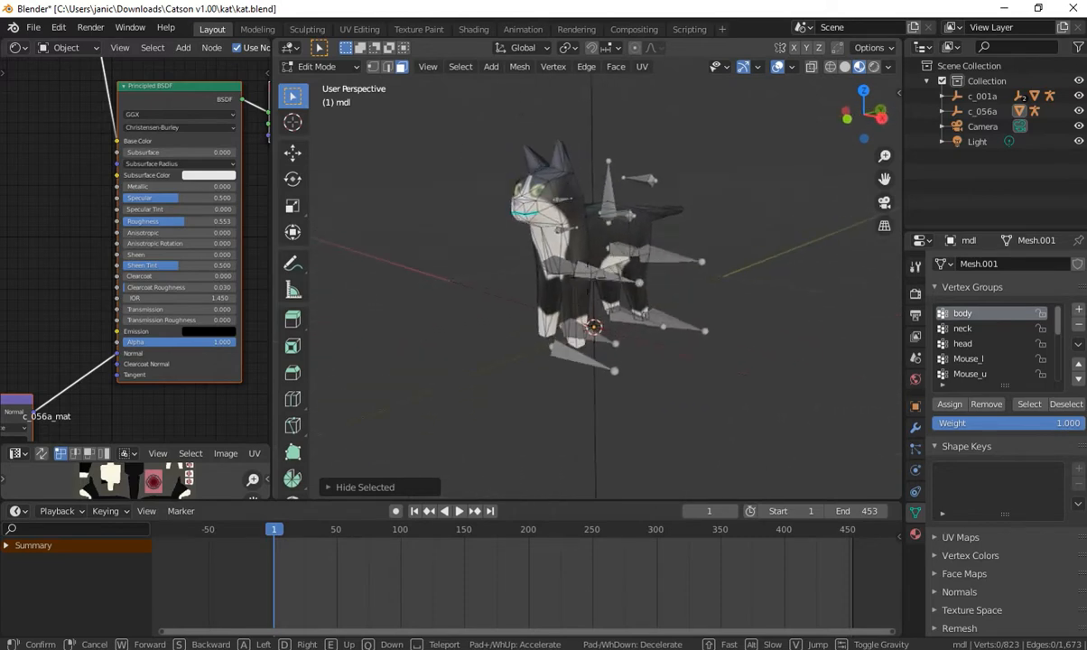
Select all linked geometry of the old black-and-white cat's body and delete its vertices
{"action": "left_click", "coordinate": [604, 224]}
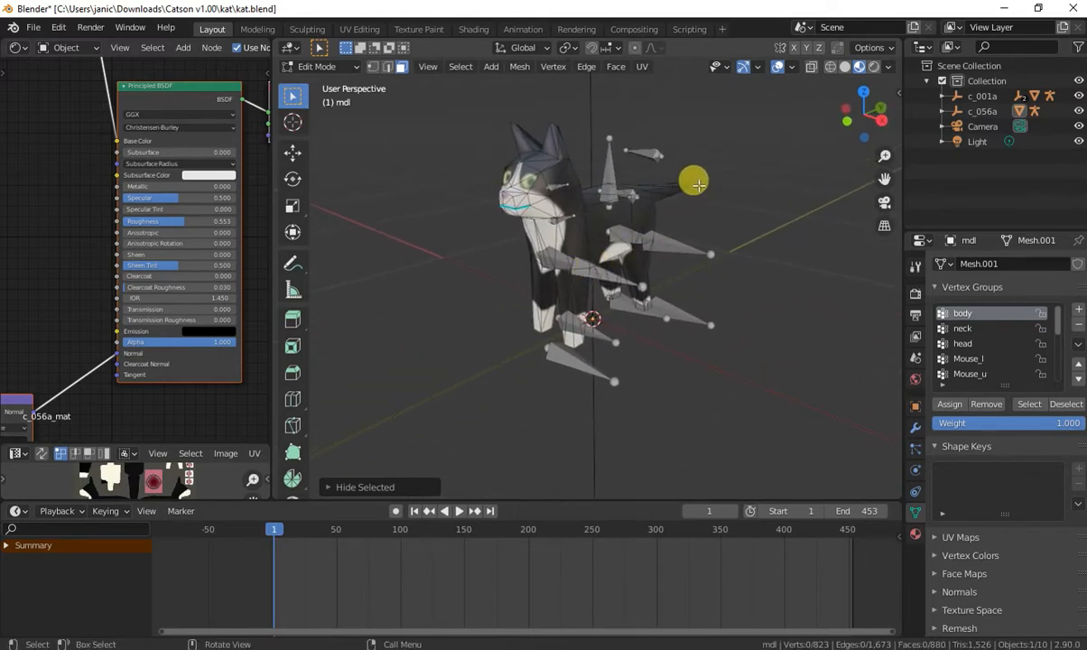
{"action": "left_click", "coordinate": [585, 211]}
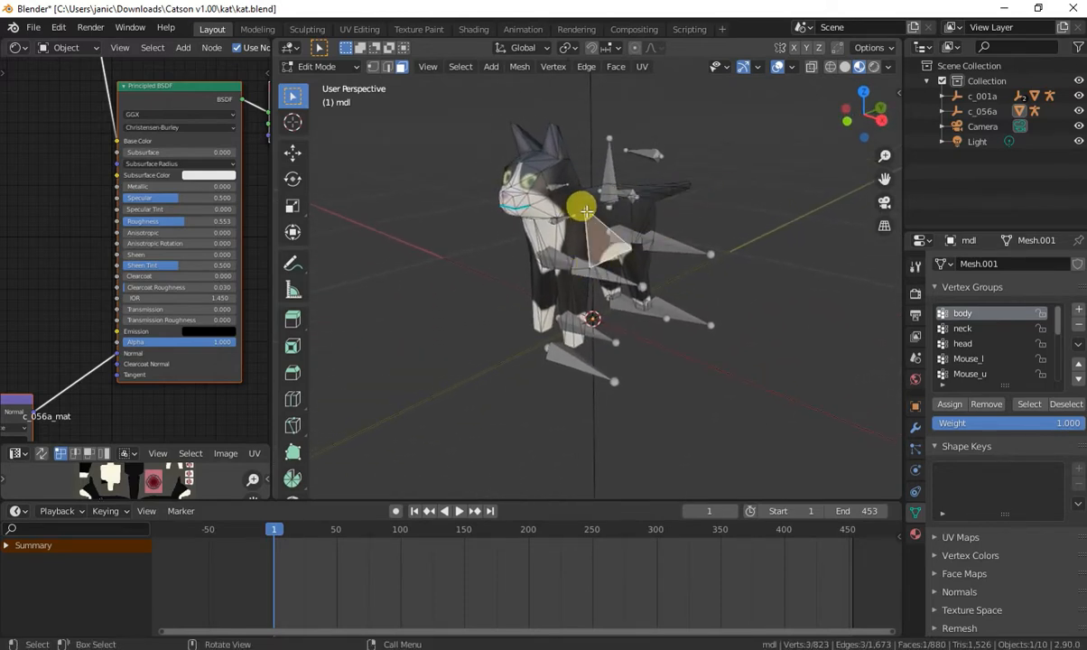
{"action": "key", "text": "ctrl+l"}
{"action": "key", "text": "x"}
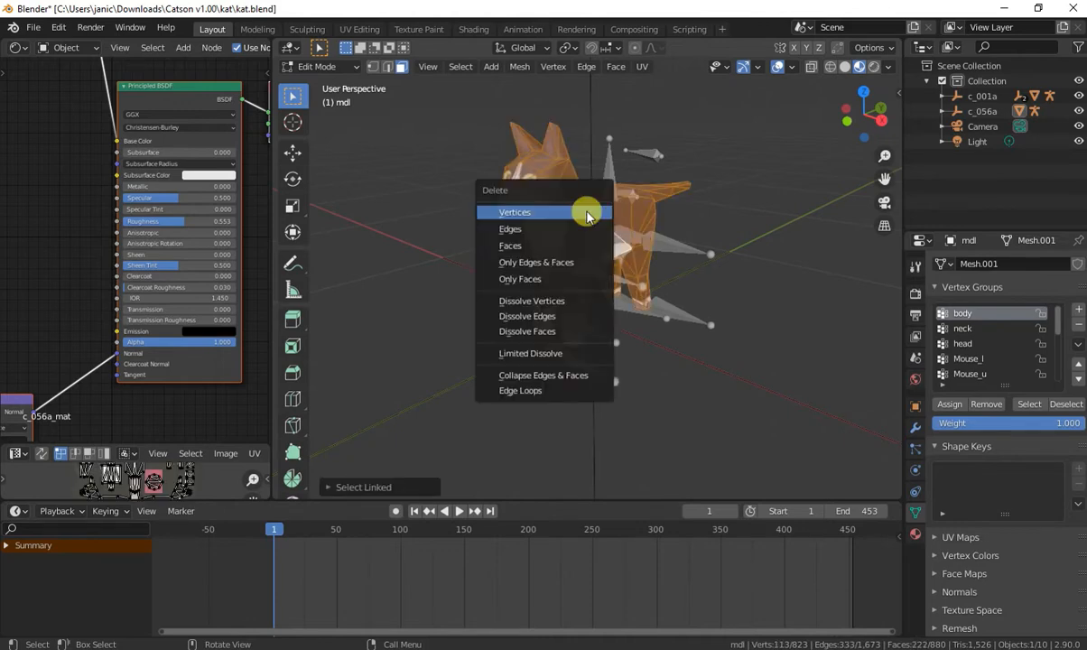
{"action": "left_click", "coordinate": [581, 217]}
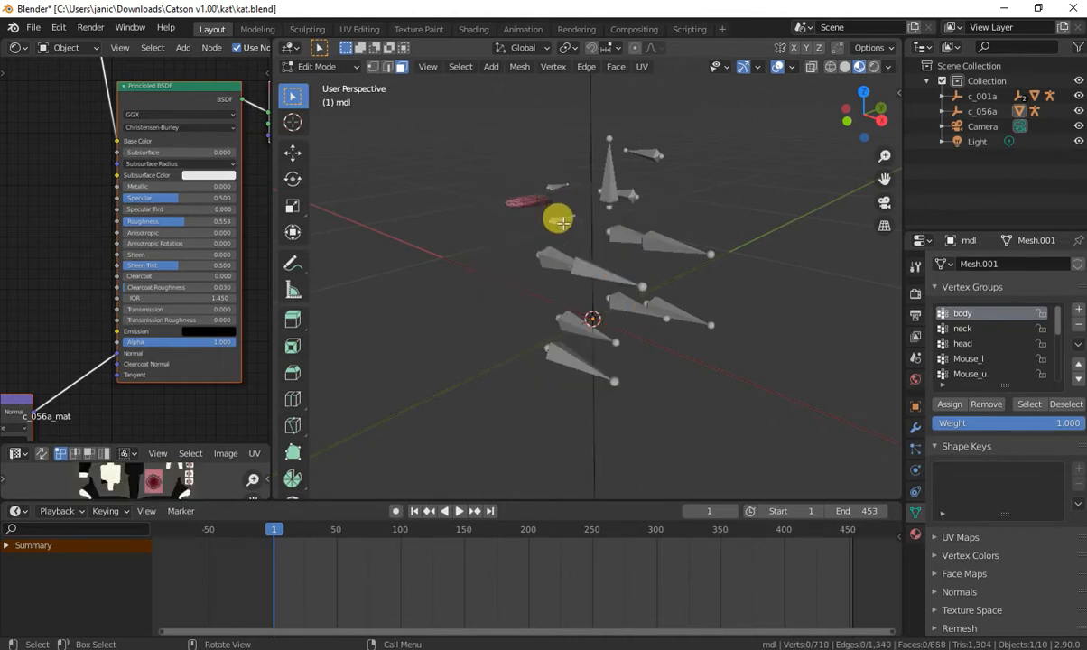
Delete the leftover pink mouth piece's vertices and reveal the hidden replacement cat mesh
{"action": "key", "text": "l"}
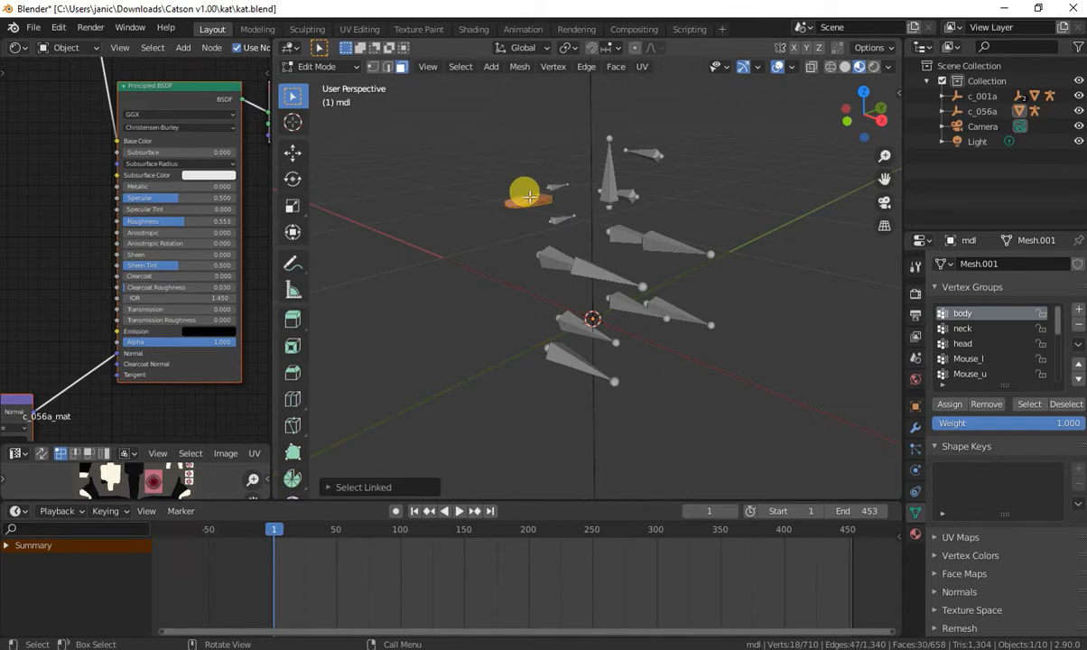
{"action": "key", "text": "x"}
{"action": "left_click", "coordinate": [530, 196]}
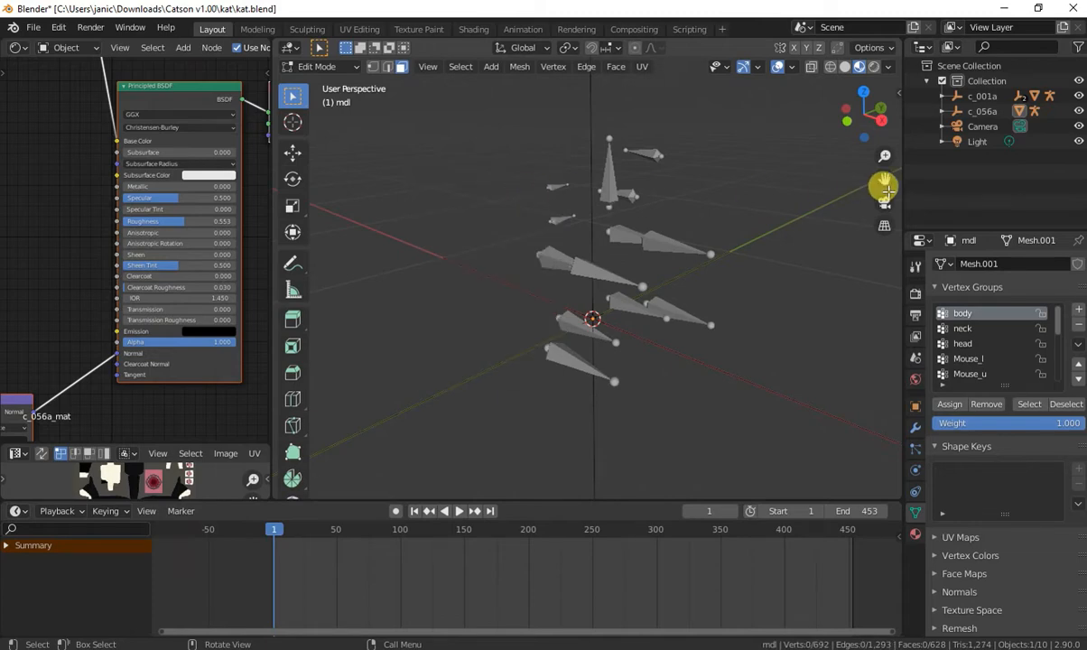
{"action": "key", "text": "alt+h"}
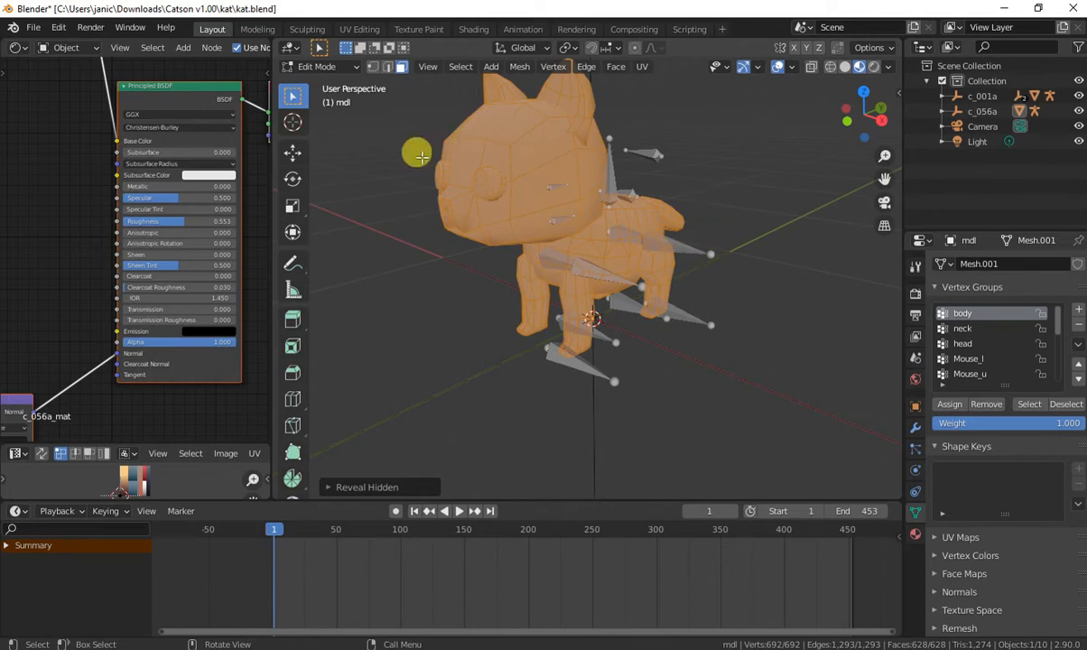
Switch the cat mesh to Weight Paint mode with face selection masking and make head the active vertex group
{"action": "left_click", "coordinate": [318, 68]}
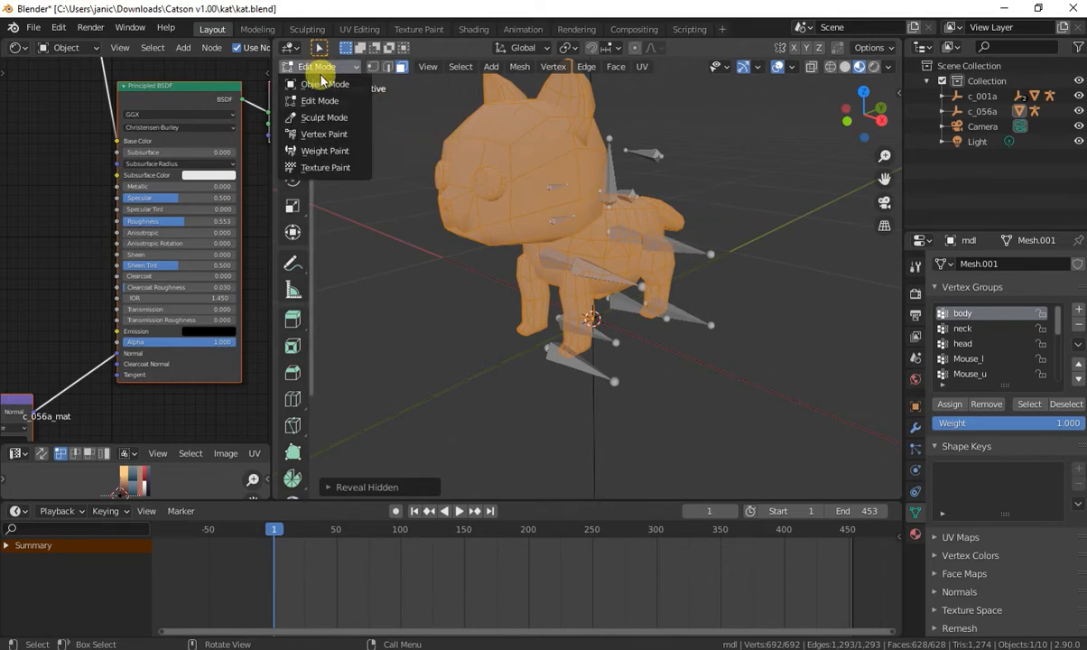
{"action": "left_click", "coordinate": [324, 153]}
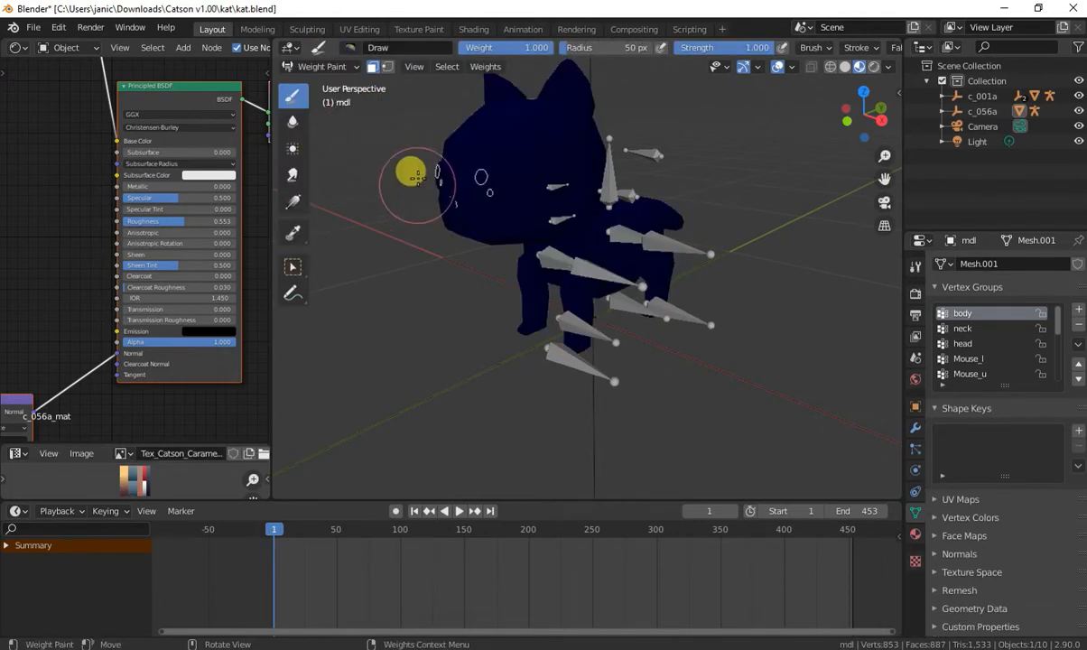
{"action": "left_click", "coordinate": [373, 68]}
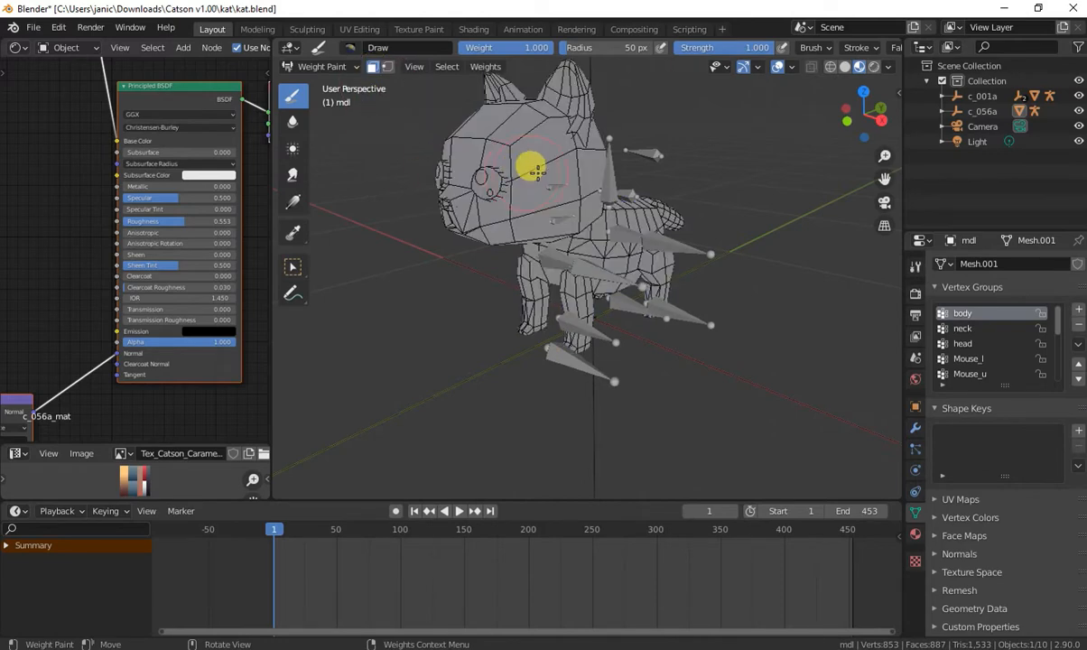
{"action": "left_click", "coordinate": [967, 350]}
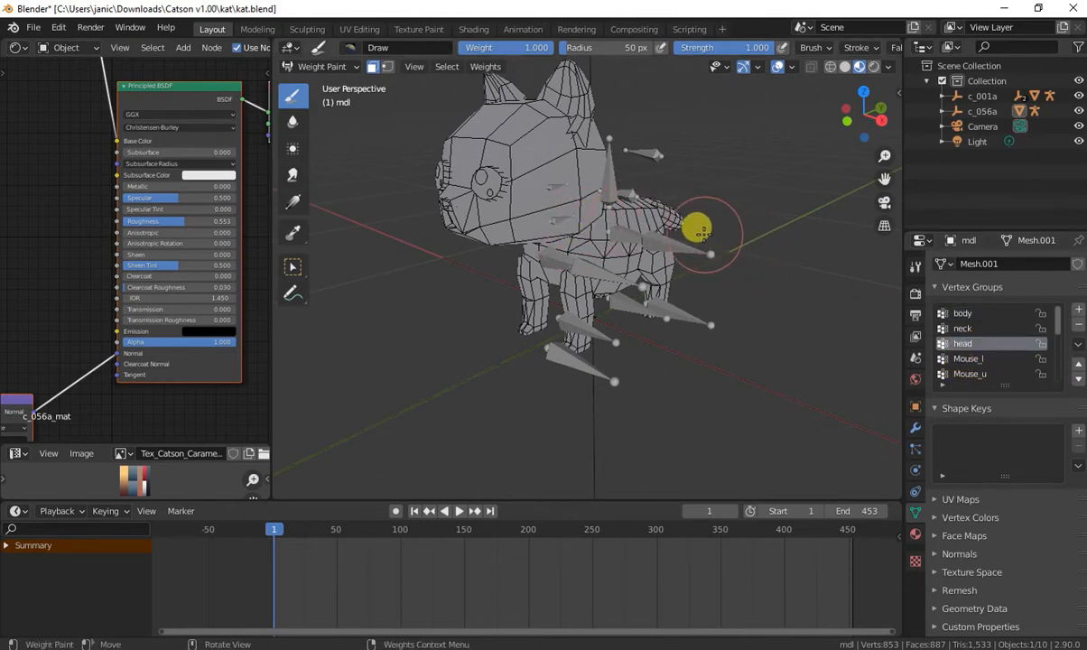
Mask to the head's linked faces and paint weight 1.000 over the face and top of the head for the head group
{"action": "middle_click_drag", "start_coordinate": [702, 226], "coordinate": [643, 225]}
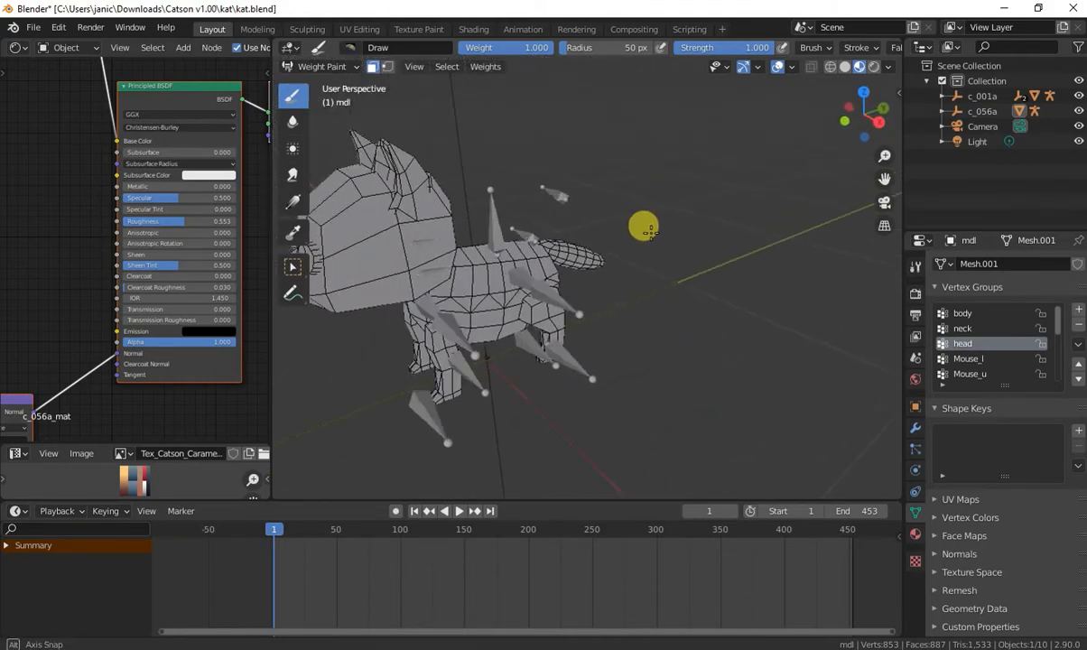
{"action": "key", "text": "shift+f"}
{"action": "right_click", "coordinate": [648, 250]}
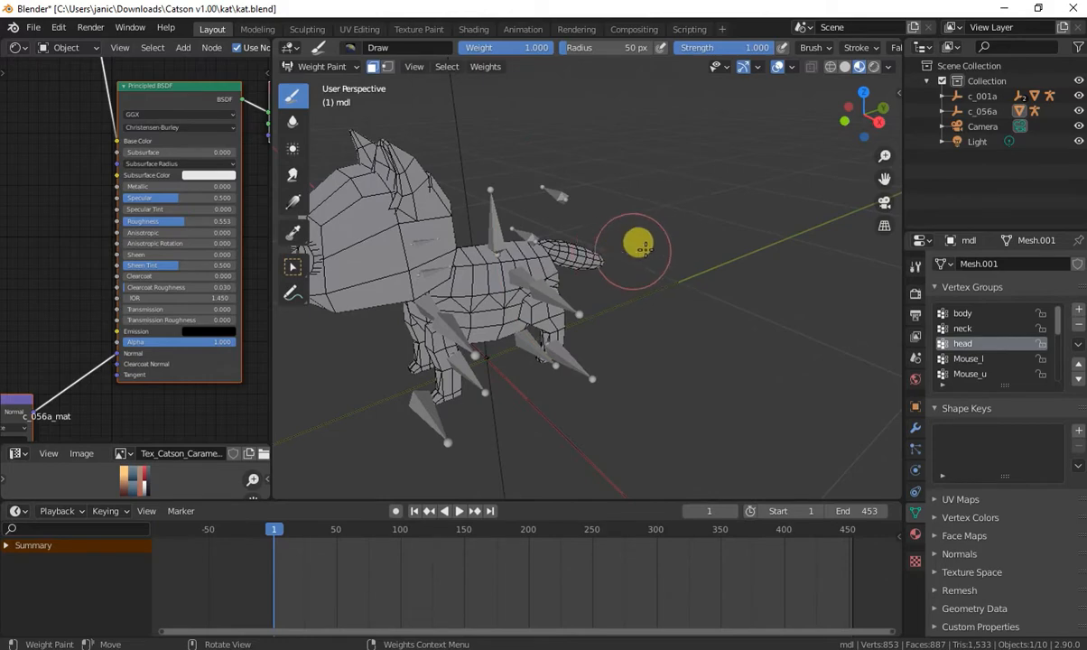
{"action": "middle_click_drag", "start_coordinate": [536, 261], "coordinate": [627, 283]}
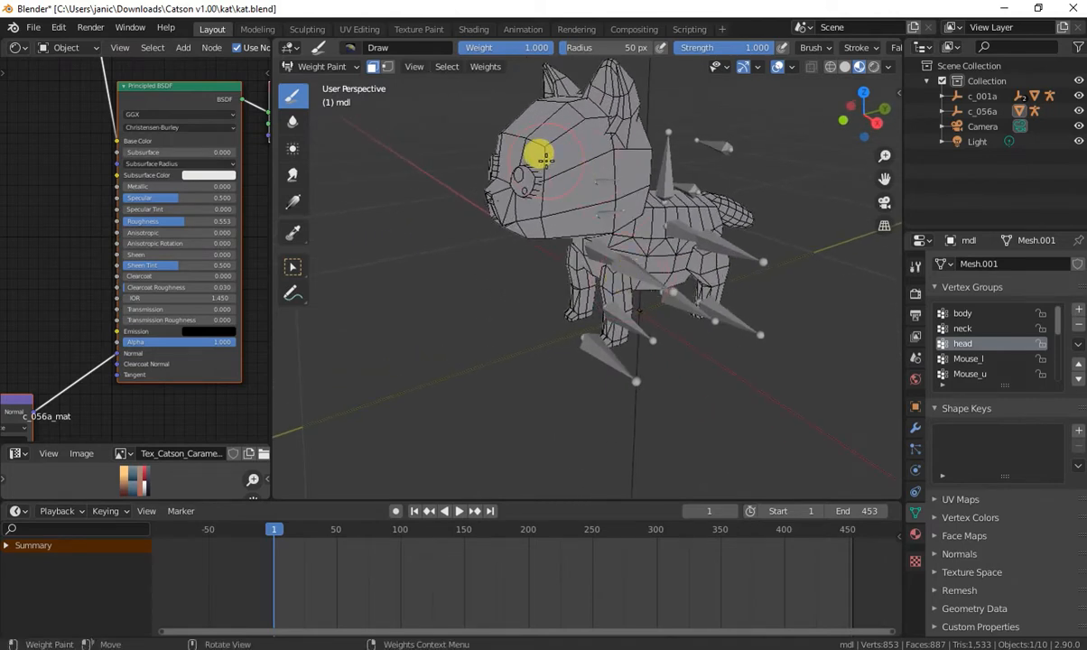
{"action": "key", "text": "l"}
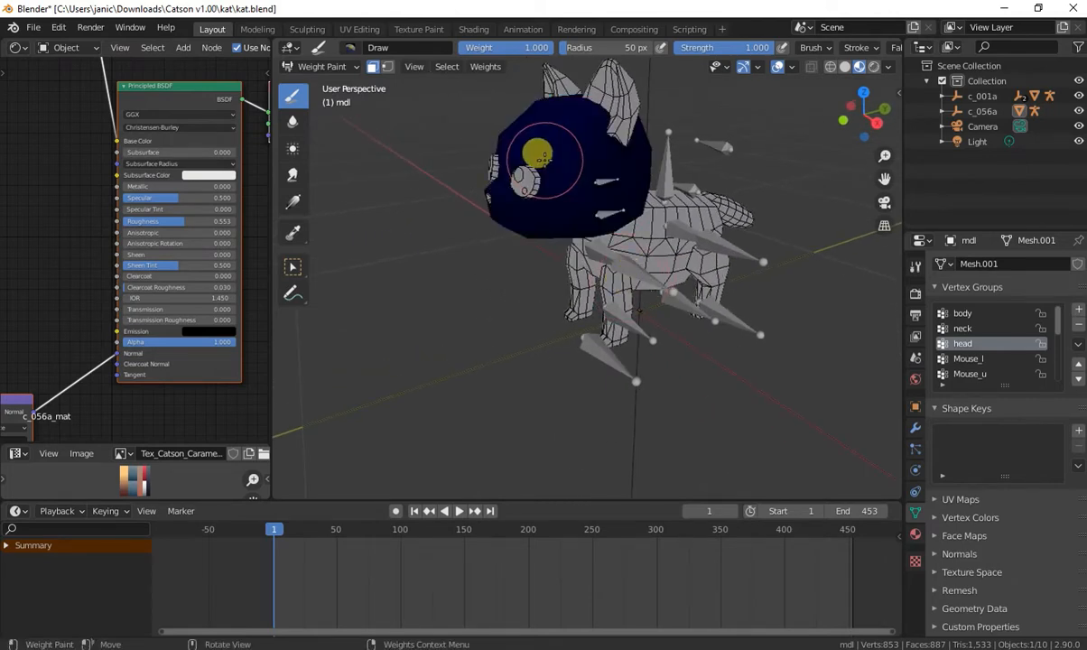
{"action": "mouse_move", "coordinate": [520, 136]}
{"action": "left_mouse_down"}
{"action": "mouse_move", "coordinate": [547, 141]}
{"action": "mouse_move", "coordinate": [529, 180]}
{"action": "mouse_move", "coordinate": [529, 159]}
{"action": "mouse_move", "coordinate": [469, 190]}
{"action": "mouse_move", "coordinate": [512, 184]}
{"action": "mouse_move", "coordinate": [509, 90]}
{"action": "mouse_move", "coordinate": [576, 133]}
{"action": "mouse_move", "coordinate": [543, 88]}
{"action": "mouse_move", "coordinate": [495, 92]}
{"action": "mouse_move", "coordinate": [613, 68]}
{"action": "mouse_move", "coordinate": [585, 89]}
{"action": "mouse_move", "coordinate": [544, 66]}
{"action": "mouse_move", "coordinate": [611, 102]}
{"action": "mouse_move", "coordinate": [634, 73]}
{"action": "mouse_move", "coordinate": [567, 92]}
{"action": "left_mouse_up"}
{"action": "middle_click_drag", "start_coordinate": [567, 92], "coordinate": [360, 175]}
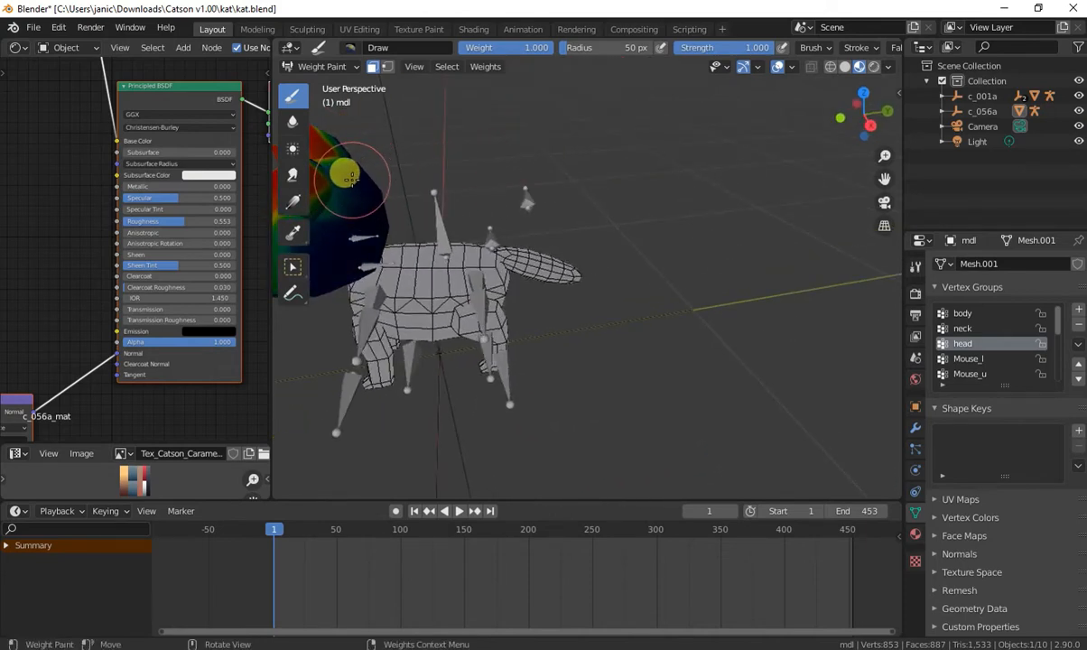
{"action": "mouse_move", "coordinate": [348, 179]}
{"action": "left_mouse_down"}
{"action": "mouse_move", "coordinate": [339, 178]}
{"action": "mouse_move", "coordinate": [386, 162]}
{"action": "left_mouse_up"}
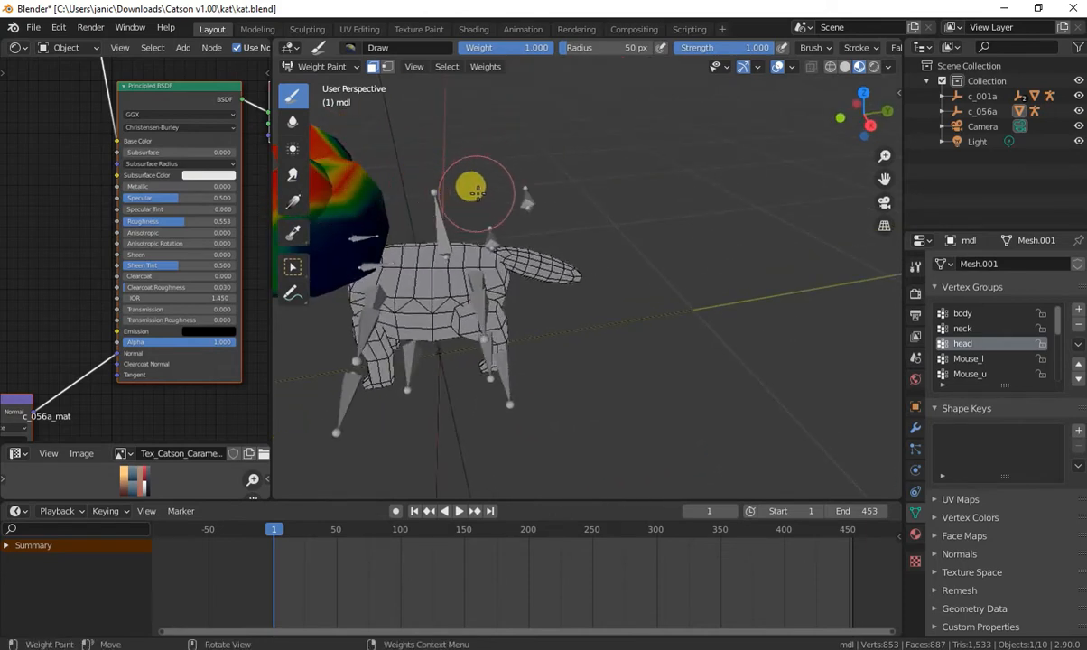
Paint weight 1.000 across the ear and the opposite side of the cat's head
{"action": "middle_click_drag", "start_coordinate": [473, 191], "coordinate": [506, 189]}
{"action": "mouse_move", "coordinate": [506, 187]}
{"action": "left_mouse_down"}
{"action": "mouse_move", "coordinate": [492, 190]}
{"action": "mouse_move", "coordinate": [554, 166]}
{"action": "mouse_move", "coordinate": [456, 268]}
{"action": "mouse_move", "coordinate": [451, 243]}
{"action": "left_mouse_up"}
{"action": "mouse_move", "coordinate": [452, 244]}
{"action": "middle_mouse_down"}
{"action": "mouse_move", "coordinate": [622, 284]}
{"action": "mouse_move", "coordinate": [493, 275]}
{"action": "mouse_move", "coordinate": [539, 270]}
{"action": "mouse_move", "coordinate": [632, 299]}
{"action": "mouse_move", "coordinate": [696, 250]}
{"action": "mouse_move", "coordinate": [605, 295]}
{"action": "mouse_move", "coordinate": [625, 303]}
{"action": "middle_mouse_up"}
{"action": "scroll", "coordinate": [612, 299], "scroll_direction": "up", "scroll_amount": 4}
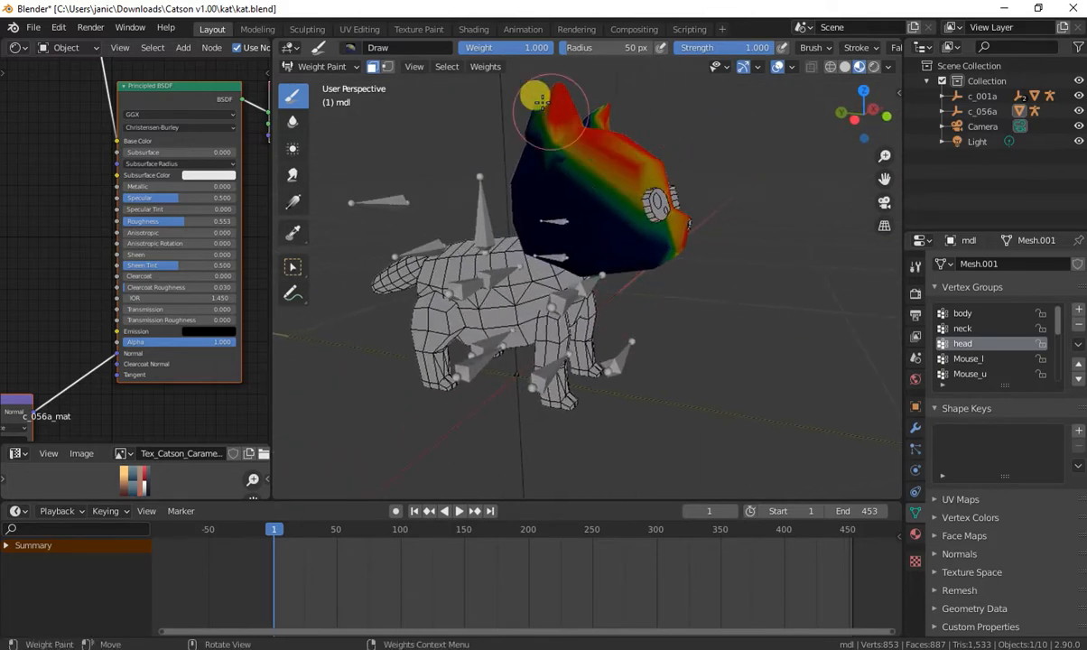
{"action": "mouse_move", "coordinate": [544, 105]}
{"action": "left_mouse_down"}
{"action": "mouse_move", "coordinate": [600, 117]}
{"action": "mouse_move", "coordinate": [660, 250]}
{"action": "mouse_move", "coordinate": [587, 181]}
{"action": "left_mouse_up"}
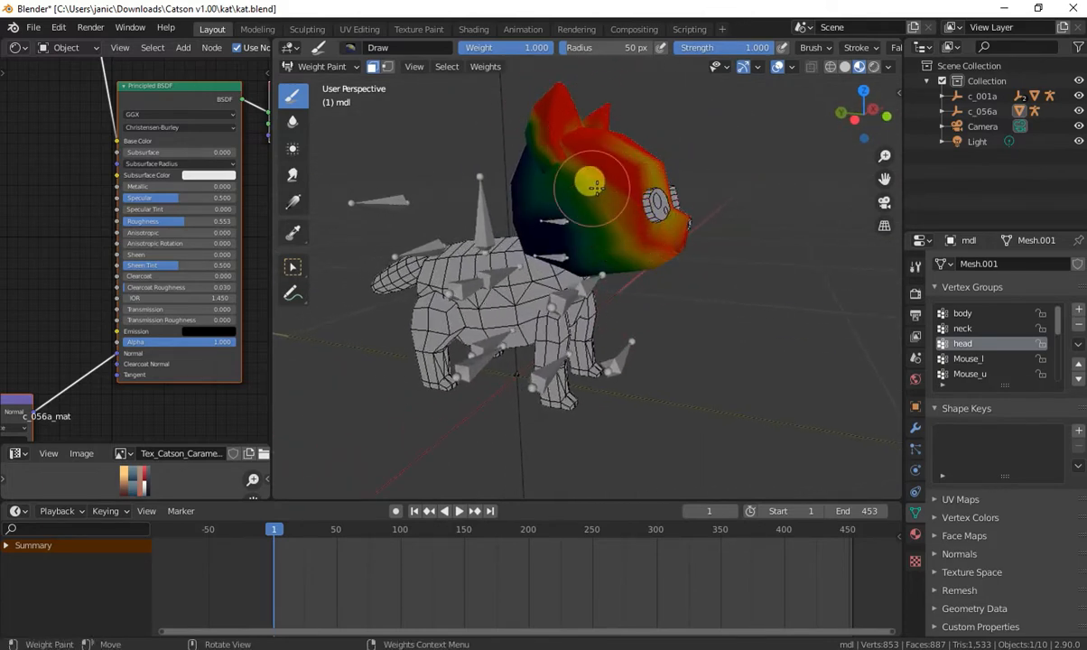
{"action": "mouse_move", "coordinate": [587, 181]}
{"action": "middle_mouse_down"}
{"action": "mouse_move", "coordinate": [677, 219]}
{"action": "mouse_move", "coordinate": [637, 195]}
{"action": "middle_mouse_up"}
{"action": "left_click", "coordinate": [634, 28]}
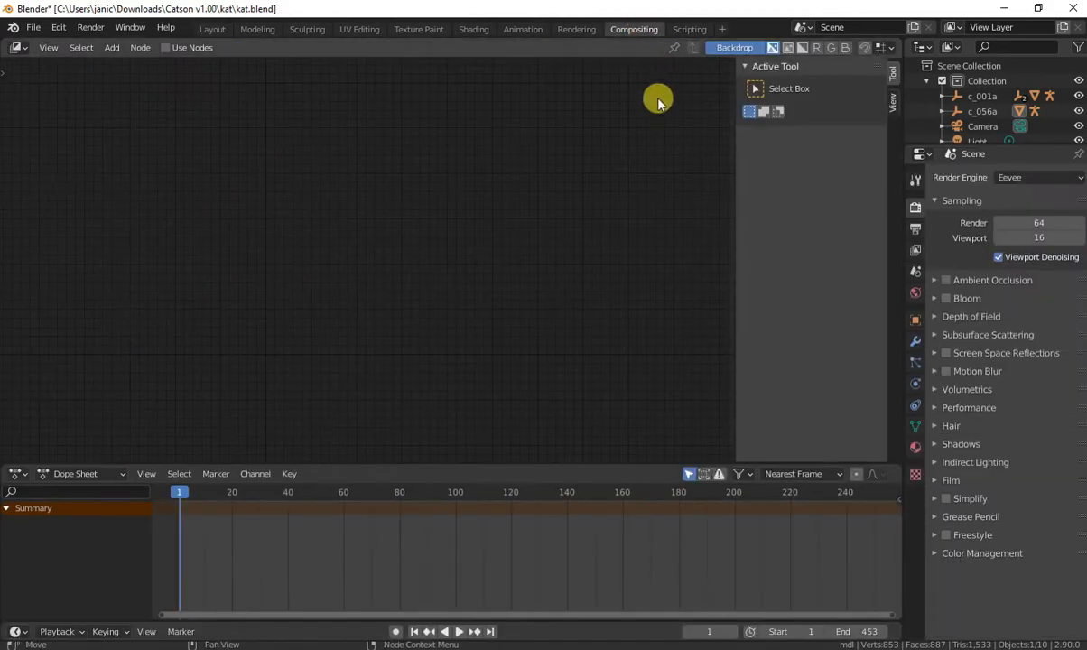
{"action": "left_click", "coordinate": [212, 29]}
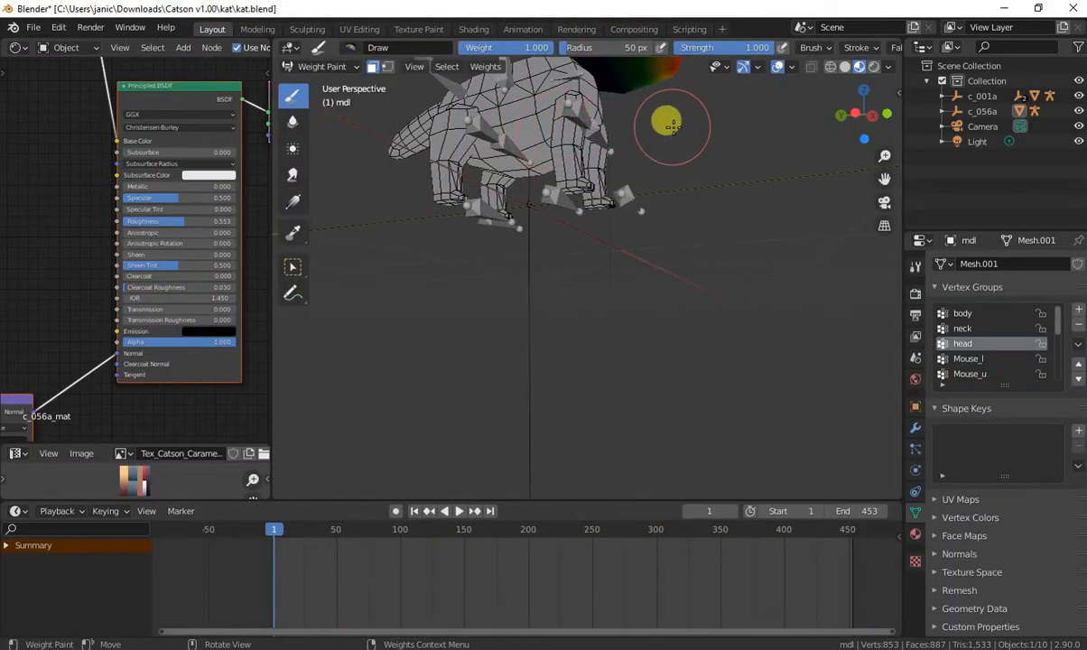
Clear the face selection, select the torso's linked faces and hide them
{"action": "mouse_move", "coordinate": [673, 126]}
{"action": "middle_mouse_down"}
{"action": "mouse_move", "coordinate": [625, 260]}
{"action": "mouse_move", "coordinate": [646, 229]}
{"action": "mouse_move", "coordinate": [646, 146]}
{"action": "middle_mouse_up"}
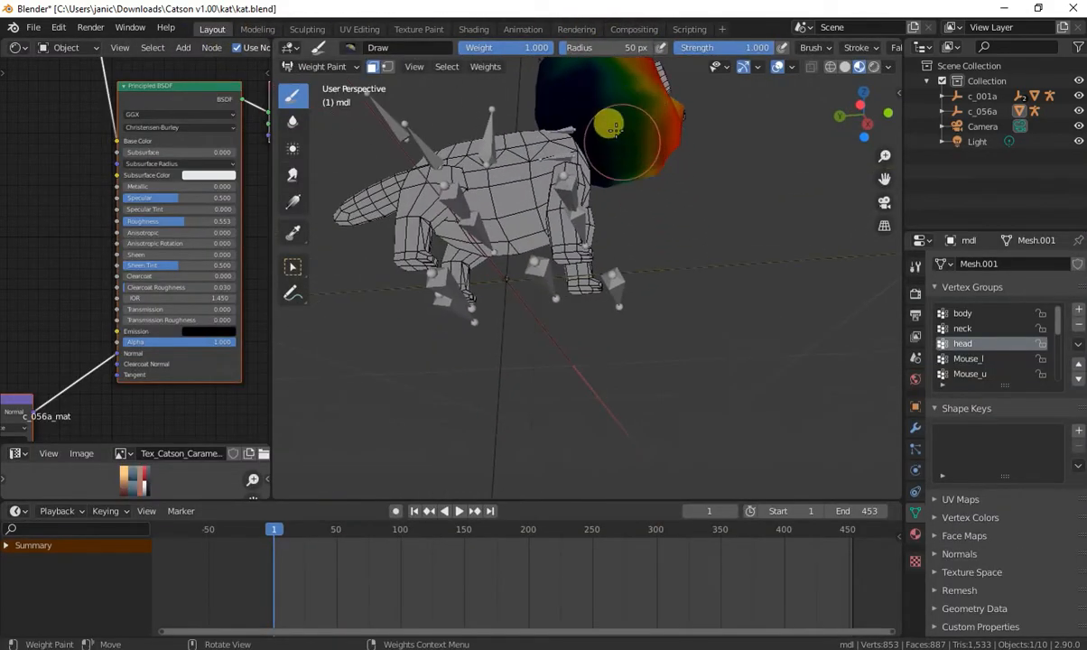
{"action": "mouse_move", "coordinate": [681, 220]}
{"action": "middle_mouse_down"}
{"action": "mouse_move", "coordinate": [682, 290]}
{"action": "mouse_move", "coordinate": [692, 290]}
{"action": "middle_mouse_up"}
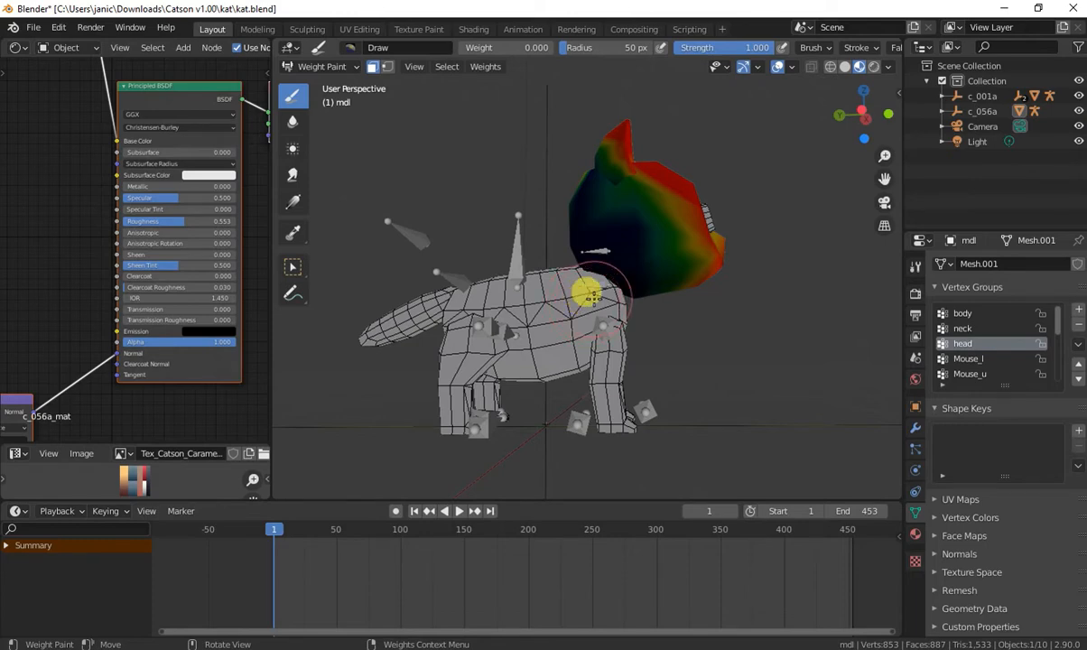
{"action": "key", "text": "a"}
{"action": "key", "text": "a"}
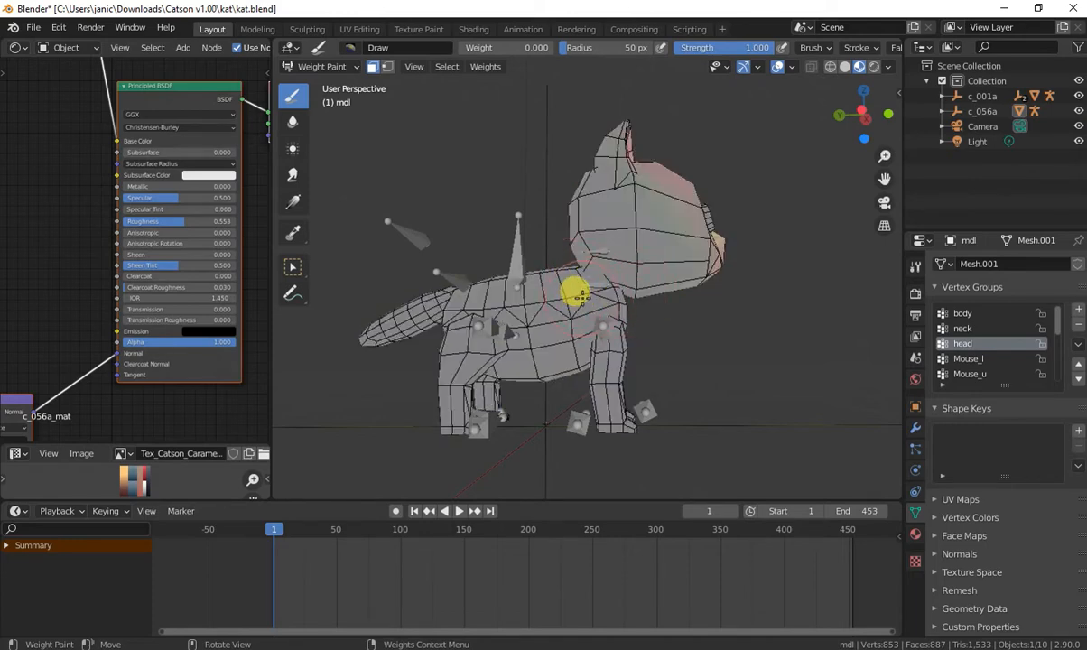
{"action": "key", "text": "l"}
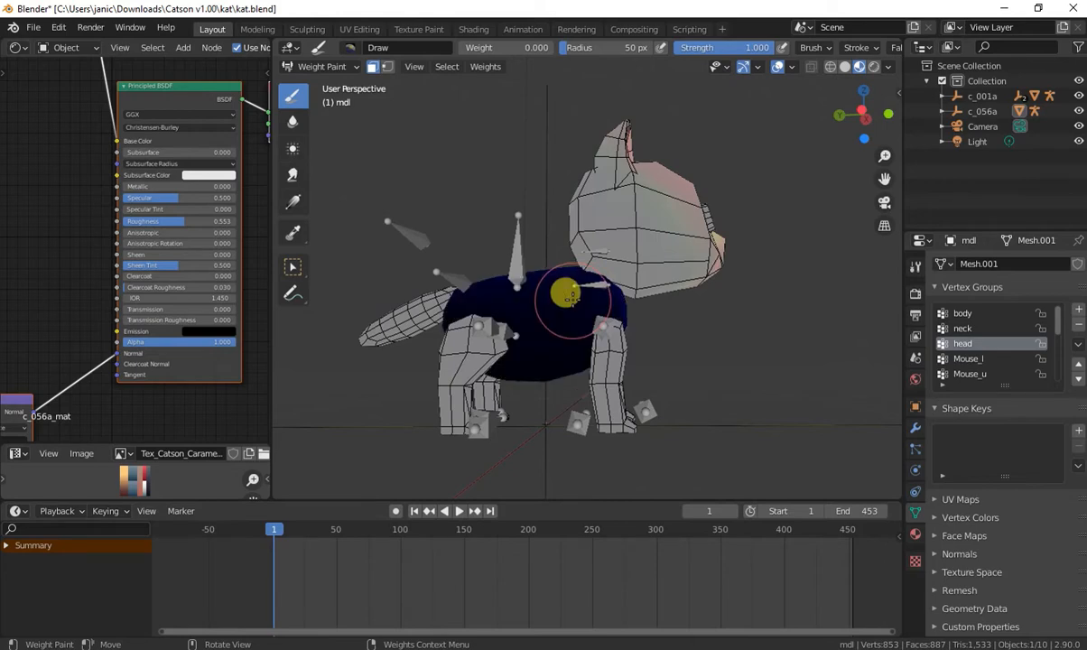
{"action": "key", "text": "h"}
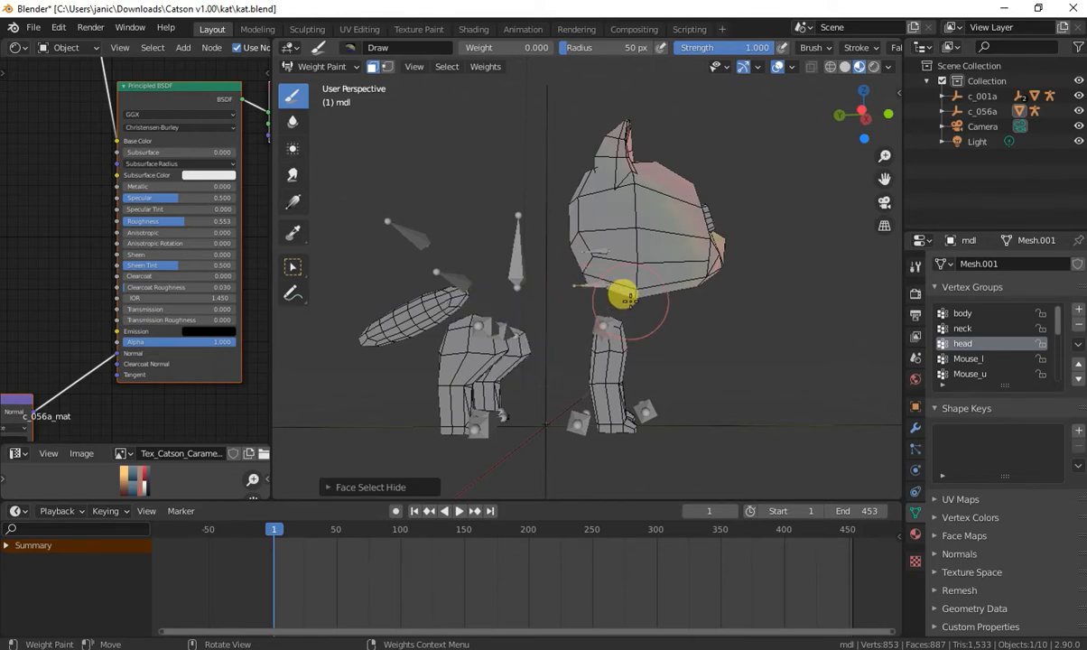
Select the head's linked faces, set the brush weight to 1.000 and paint the side and back of the head
{"action": "middle_click_drag", "start_coordinate": [621, 293], "coordinate": [693, 313]}
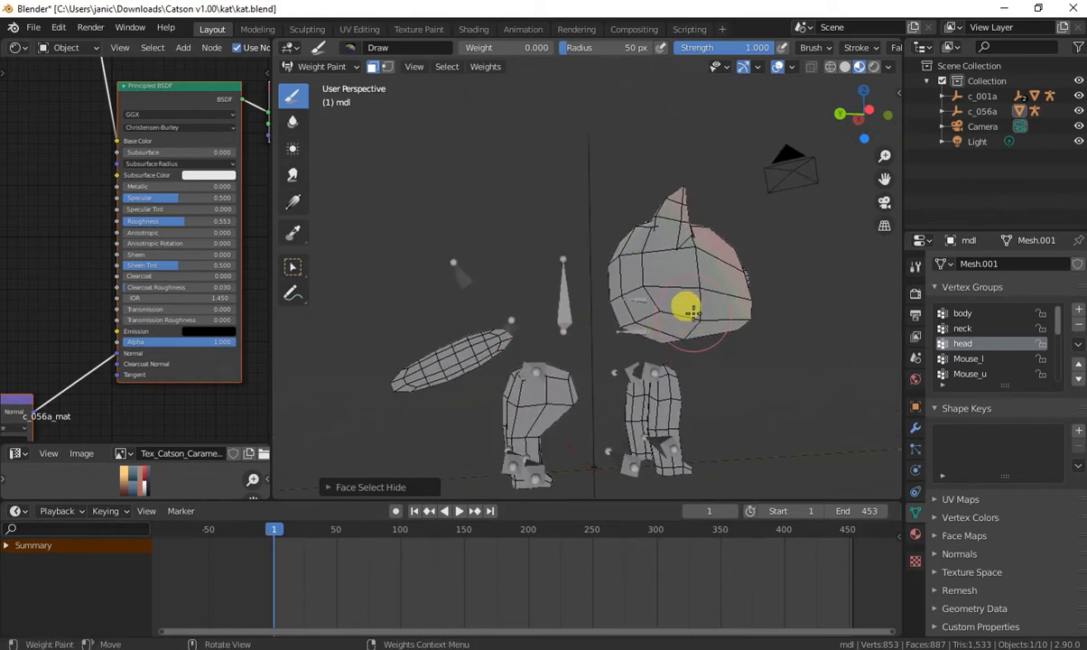
{"action": "key", "text": "l"}
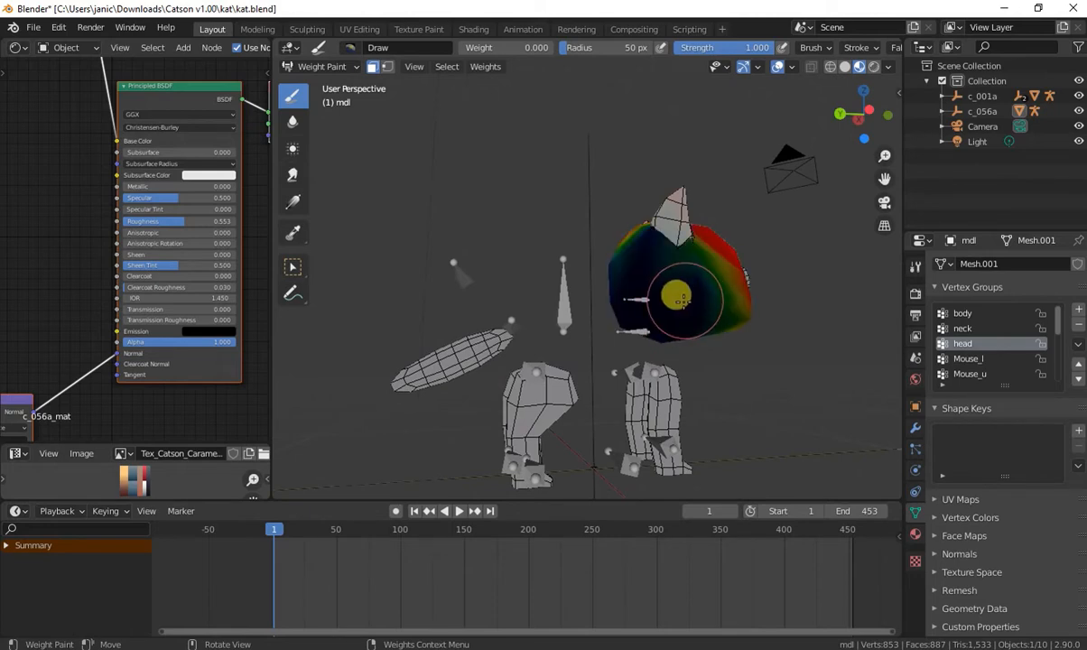
{"action": "middle_click_drag", "start_coordinate": [690, 296], "coordinate": [718, 315]}
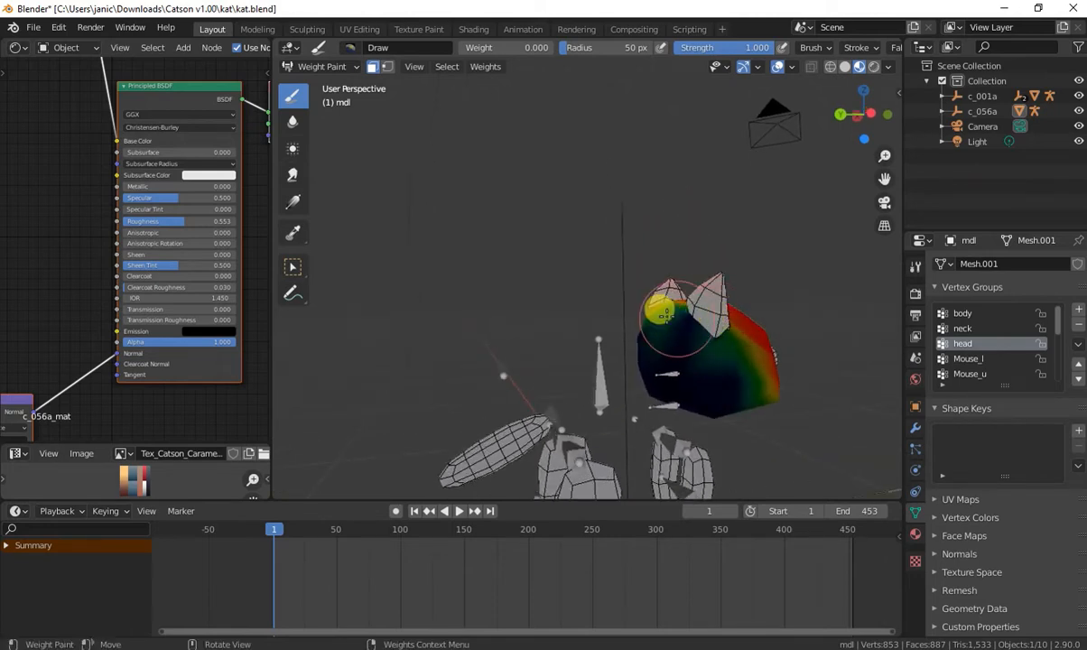
{"action": "right_click", "coordinate": [642, 328]}
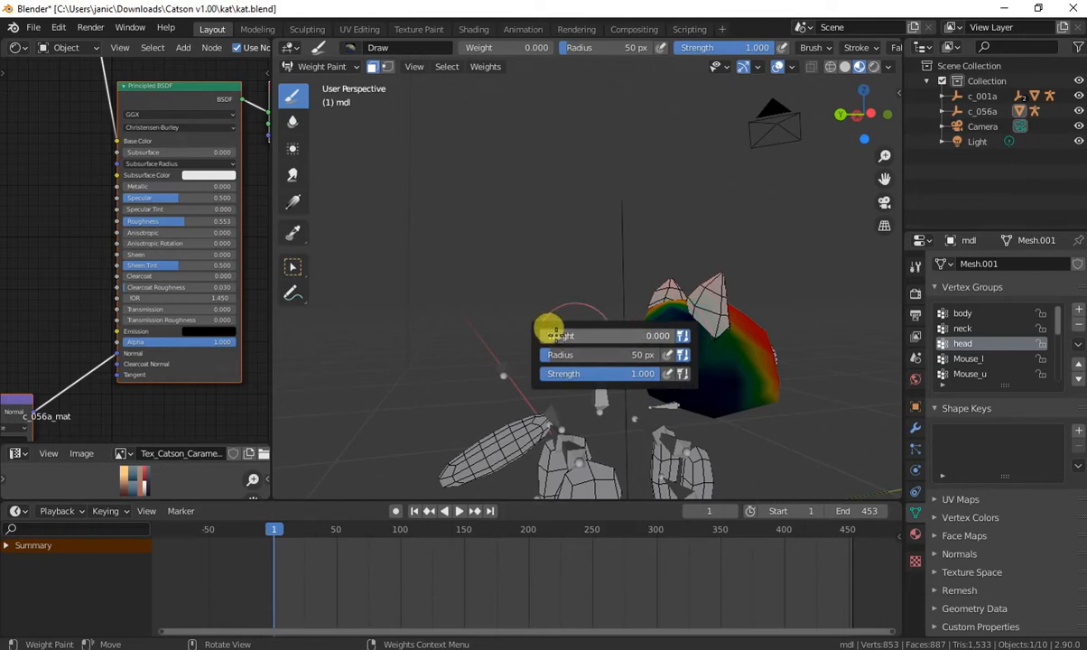
{"action": "left_click_drag", "start_coordinate": [556, 335], "coordinate": [673, 335]}
{"action": "middle_click_drag", "start_coordinate": [605, 244], "coordinate": [622, 264]}
{"action": "left_click_drag", "start_coordinate": [691, 353], "coordinate": [727, 361]}
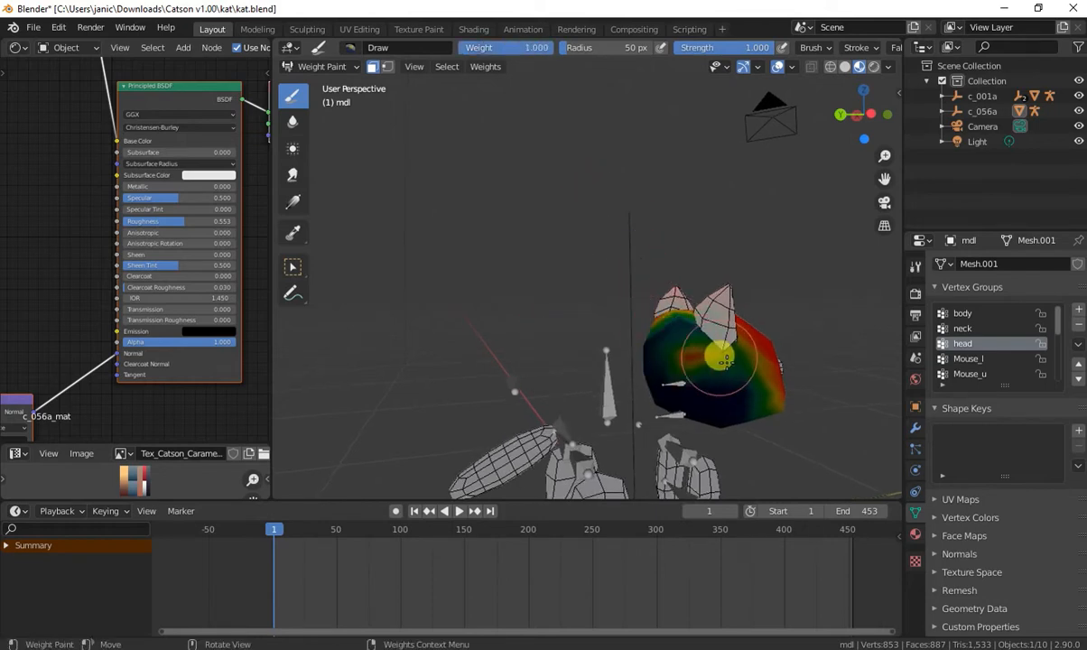
{"action": "middle_click_drag", "start_coordinate": [583, 326], "coordinate": [657, 255]}
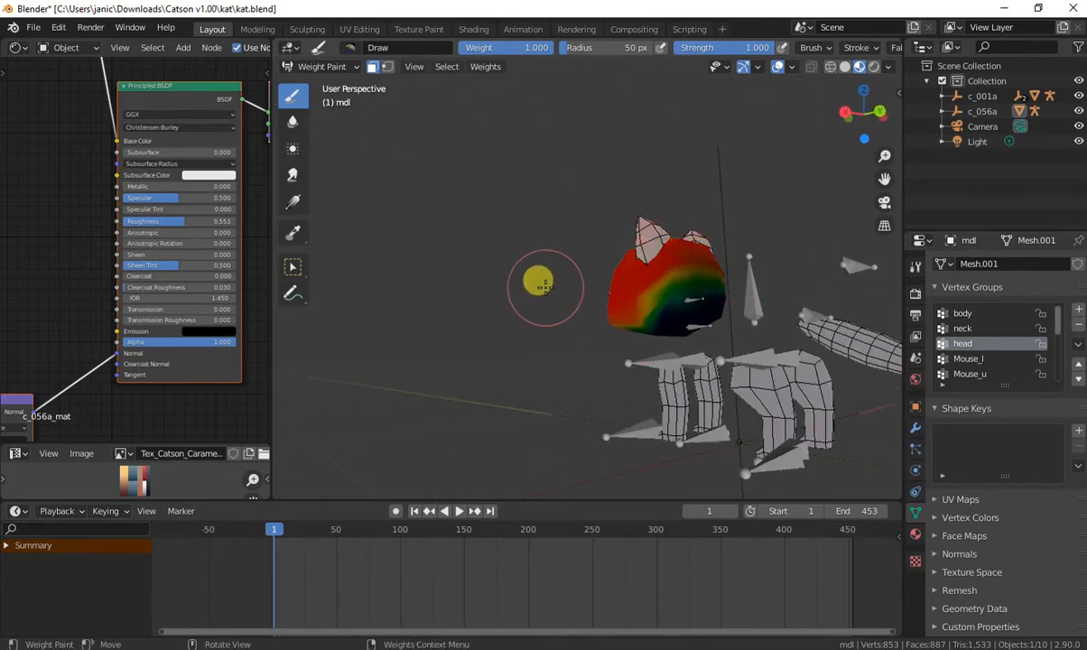
{"action": "middle_click_drag", "start_coordinate": [539, 279], "coordinate": [625, 275]}
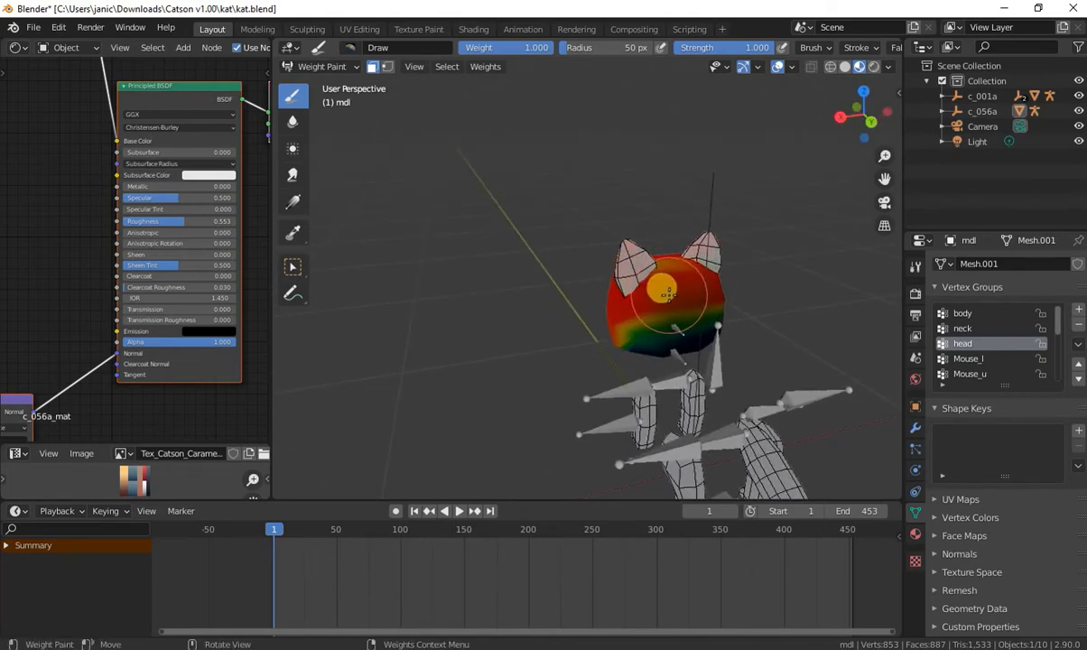
Hide the head's masked faces and paint weight 1.000 over both ears, the eyes and the nose for the head group
{"action": "key", "text": "h"}
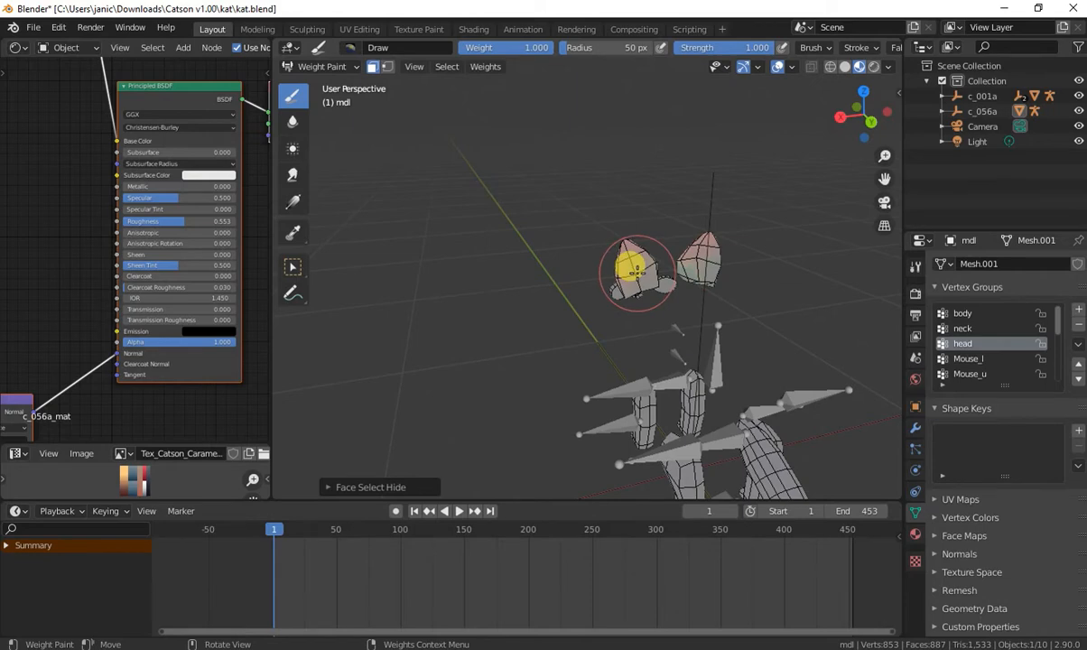
{"action": "left_click_drag", "start_coordinate": [637, 270], "coordinate": [665, 263]}
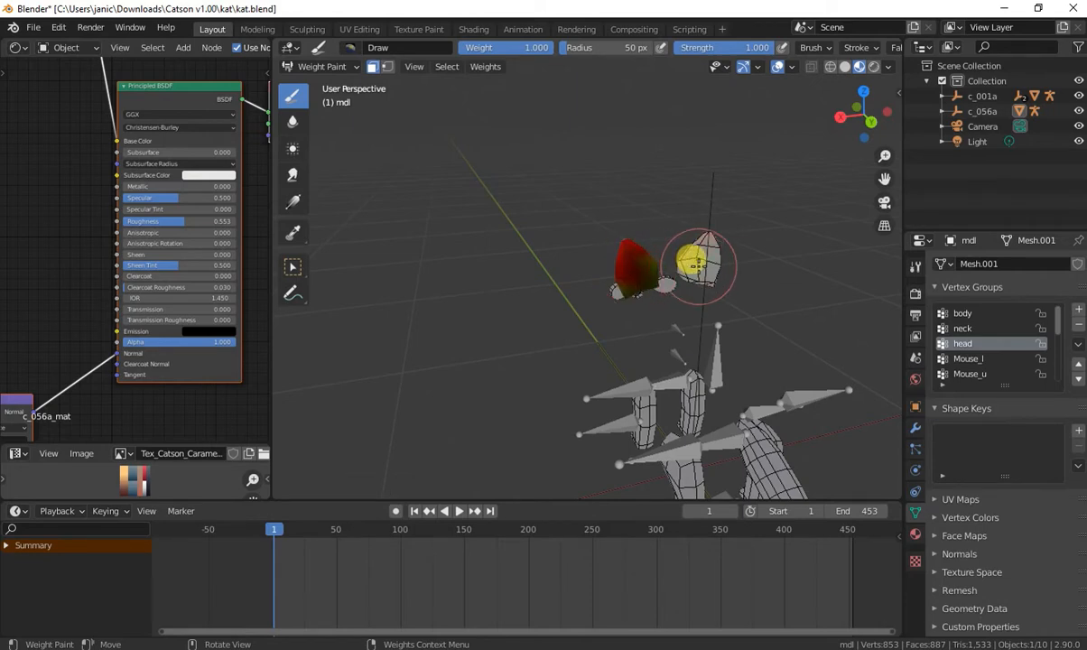
{"action": "mouse_move", "coordinate": [701, 263]}
{"action": "middle_mouse_down"}
{"action": "mouse_move", "coordinate": [697, 194]}
{"action": "mouse_move", "coordinate": [728, 174]}
{"action": "mouse_move", "coordinate": [713, 264]}
{"action": "mouse_move", "coordinate": [509, 284]}
{"action": "middle_mouse_up"}
{"action": "mouse_move", "coordinate": [509, 284]}
{"action": "left_mouse_down"}
{"action": "mouse_move", "coordinate": [517, 250]}
{"action": "mouse_move", "coordinate": [555, 254]}
{"action": "left_mouse_up"}
{"action": "middle_click_drag", "start_coordinate": [554, 253], "coordinate": [615, 187]}
{"action": "mouse_move", "coordinate": [657, 228]}
{"action": "middle_mouse_down"}
{"action": "mouse_move", "coordinate": [469, 262]}
{"action": "mouse_move", "coordinate": [578, 274]}
{"action": "mouse_move", "coordinate": [389, 309]}
{"action": "mouse_move", "coordinate": [611, 296]}
{"action": "middle_mouse_up"}
{"action": "middle_click_drag", "start_coordinate": [504, 248], "coordinate": [635, 288]}
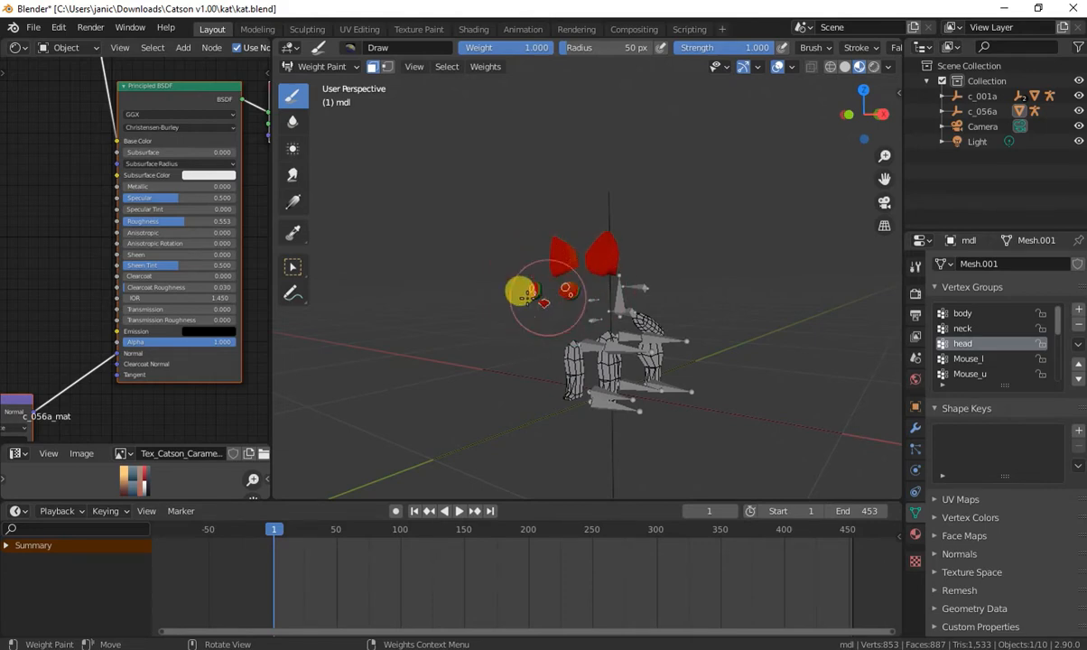
{"action": "middle_click_drag", "start_coordinate": [616, 287], "coordinate": [428, 267]}
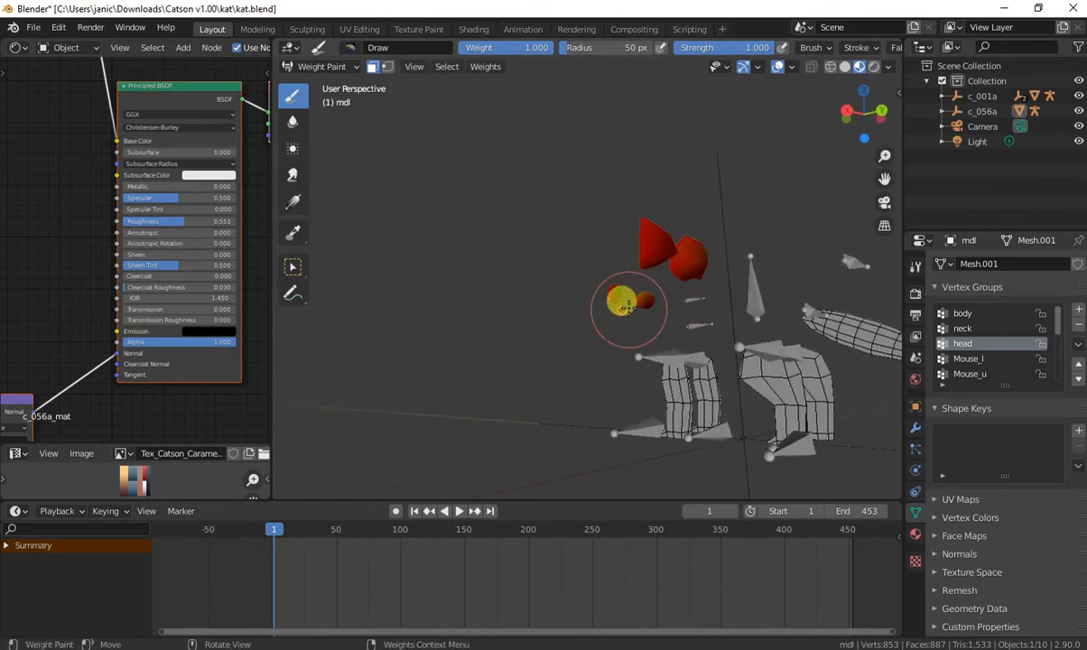
{"action": "middle_click_drag", "start_coordinate": [655, 309], "coordinate": [348, 315]}
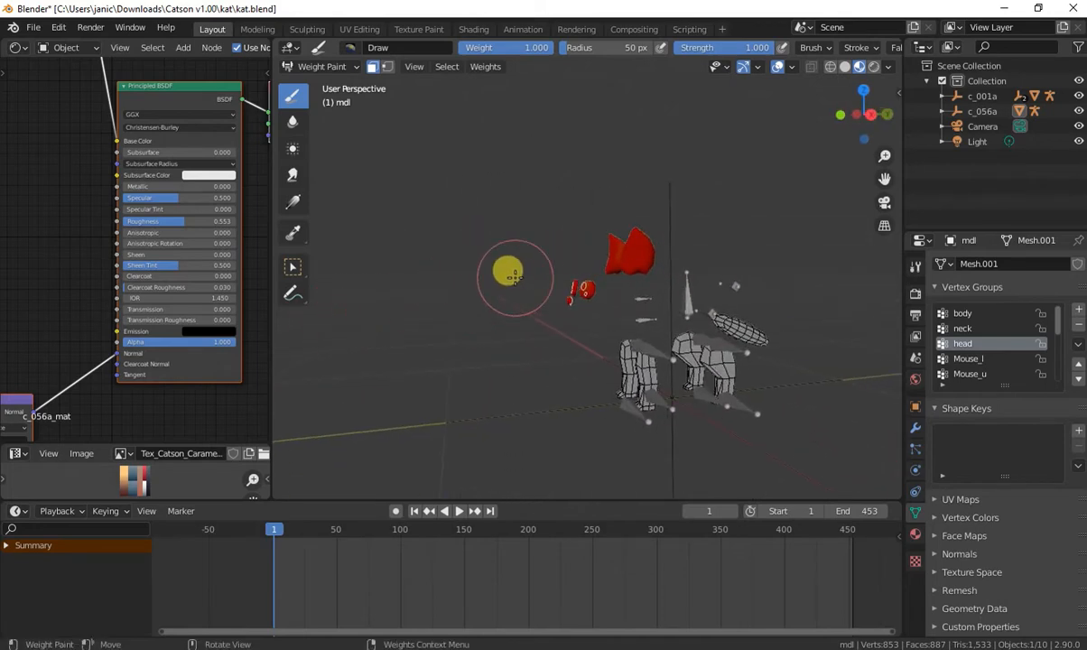
{"action": "middle_click_drag", "start_coordinate": [505, 268], "coordinate": [673, 310]}
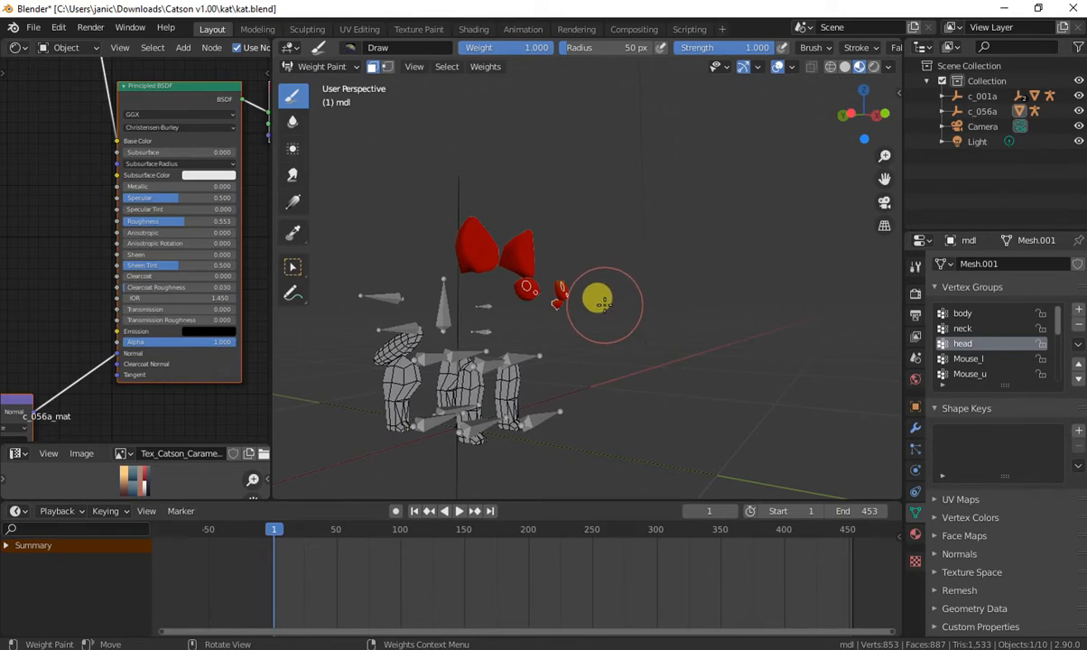
Select all visible faces, reveal the hidden head and torso faces, and make the neck vertex group active
{"action": "key", "text": "a"}
{"action": "key", "text": "a"}
{"action": "key", "text": "a"}
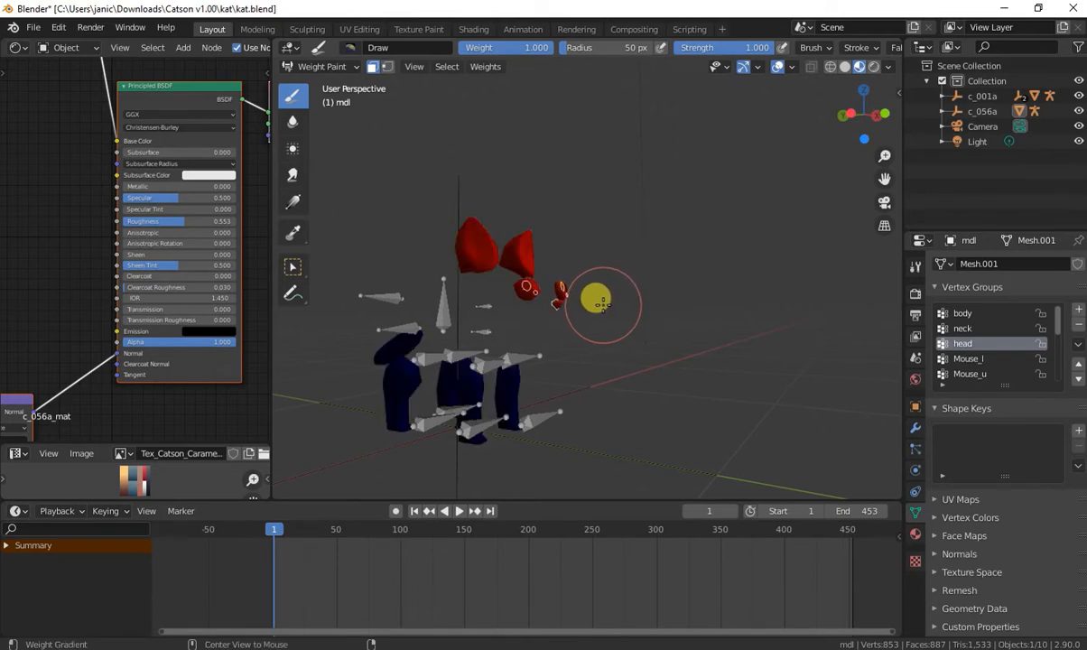
{"action": "key", "text": "alt+h"}
{"action": "middle_click_drag", "start_coordinate": [666, 334], "coordinate": [795, 325]}
{"action": "left_click", "coordinate": [966, 329]}
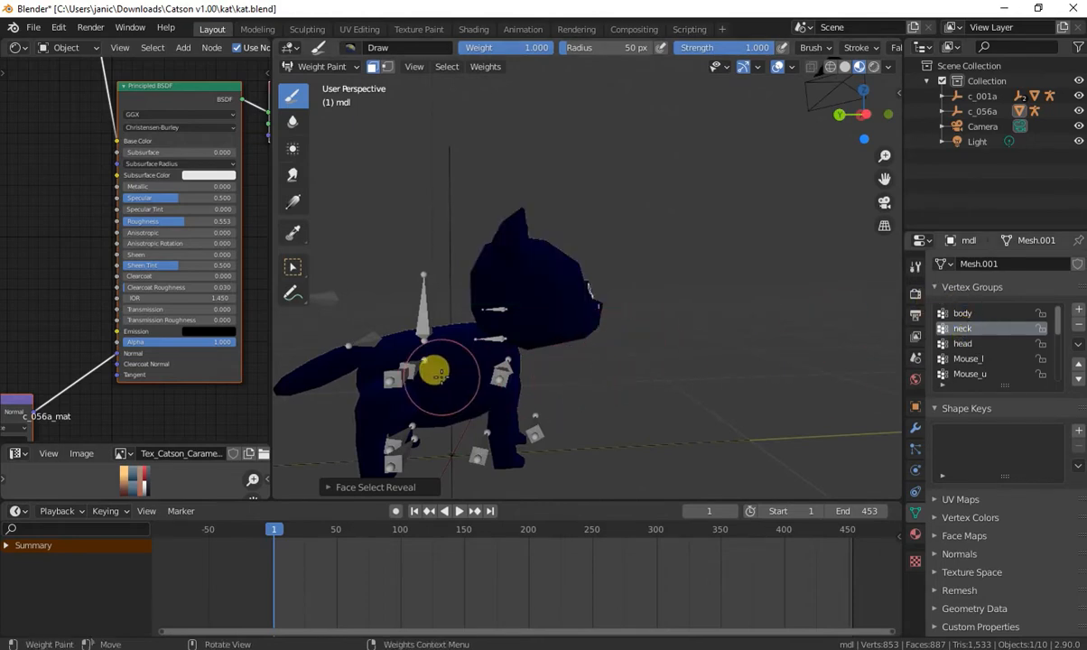
Clear the face selection, select the torso's linked faces and hide them
{"action": "key", "text": "alt+a"}
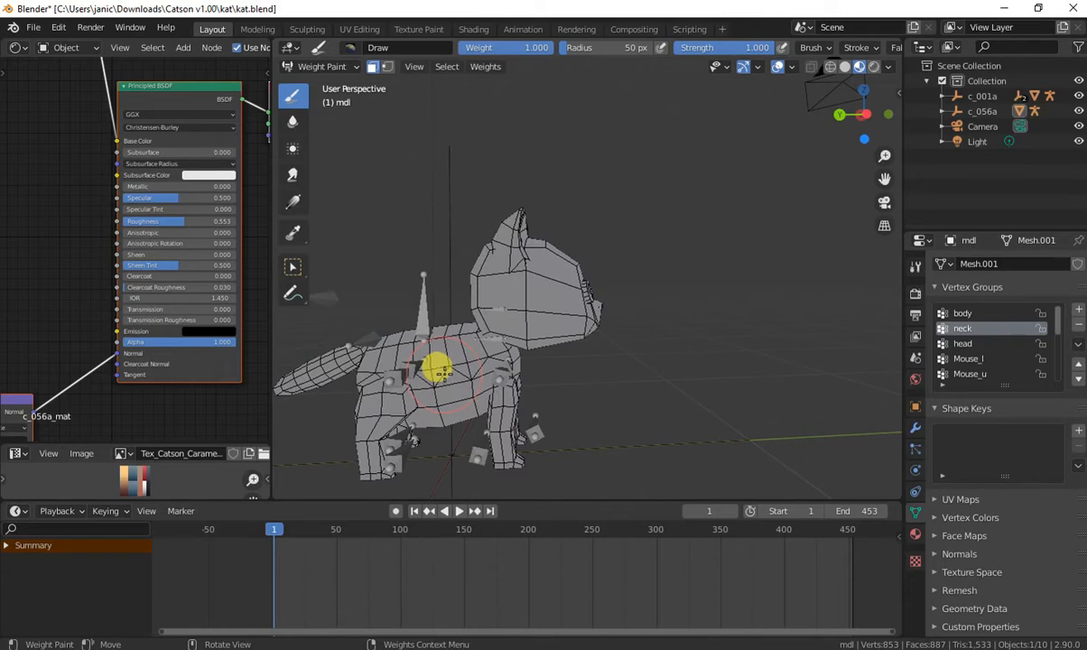
{"action": "key", "text": "l"}
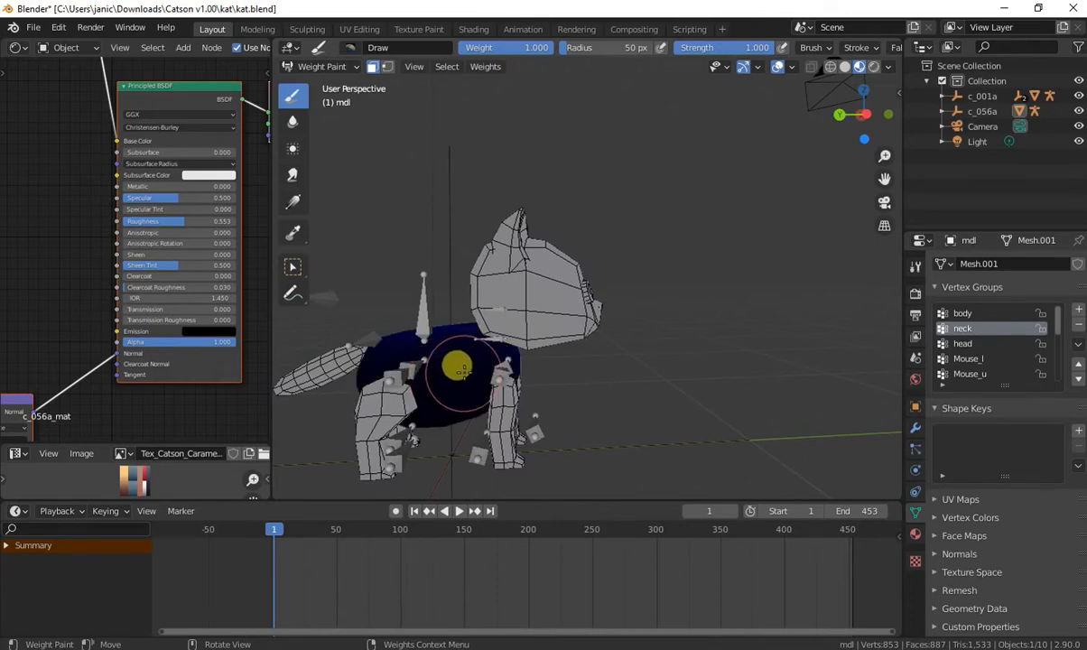
{"action": "key", "text": "h"}
{"action": "middle_click_drag", "start_coordinate": [604, 357], "coordinate": [684, 346]}
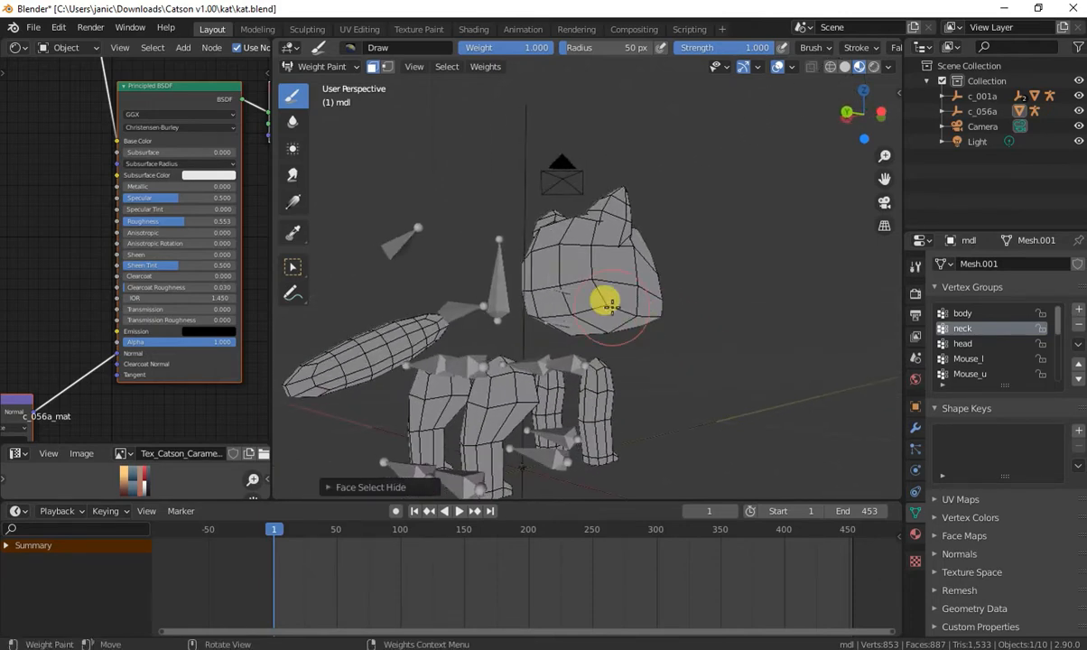
Mask to the head's linked faces and paint weight 1.000 across the lower head for the neck group
{"action": "key", "text": "l"}
{"action": "middle_click_drag", "start_coordinate": [612, 302], "coordinate": [629, 287]}
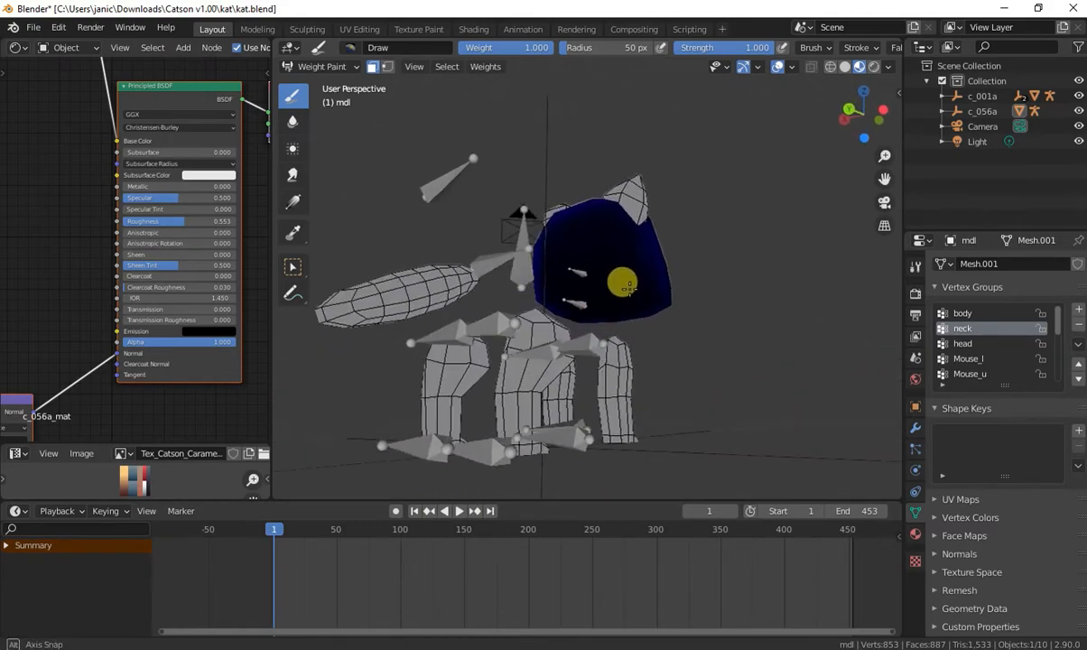
{"action": "left_click_drag", "start_coordinate": [627, 287], "coordinate": [568, 289]}
{"action": "mouse_move", "coordinate": [582, 307]}
{"action": "middle_mouse_down"}
{"action": "mouse_move", "coordinate": [696, 311]}
{"action": "mouse_move", "coordinate": [691, 291]}
{"action": "mouse_move", "coordinate": [756, 339]}
{"action": "mouse_move", "coordinate": [614, 354]}
{"action": "mouse_move", "coordinate": [631, 340]}
{"action": "mouse_move", "coordinate": [971, 346]}
{"action": "mouse_move", "coordinate": [658, 331]}
{"action": "mouse_move", "coordinate": [495, 357]}
{"action": "mouse_move", "coordinate": [510, 368]}
{"action": "mouse_move", "coordinate": [639, 381]}
{"action": "mouse_move", "coordinate": [563, 389]}
{"action": "mouse_move", "coordinate": [289, 160]}
{"action": "mouse_move", "coordinate": [473, 388]}
{"action": "middle_mouse_up"}
Paint weight 1.000 on the left front leg for the Larm group and on the left hind leg for the Lleg group
{"action": "left_click", "coordinate": [964, 313]}
{"action": "left_click", "coordinate": [964, 344]}
{"action": "left_click", "coordinate": [963, 359]}
{"action": "key", "text": "h"}
{"action": "left_click_drag", "start_coordinate": [587, 371], "coordinate": [600, 393]}
{"action": "left_click", "coordinate": [963, 374]}
{"action": "mouse_move", "coordinate": [632, 398]}
{"action": "middle_mouse_down"}
{"action": "mouse_move", "coordinate": [685, 398]}
{"action": "mouse_move", "coordinate": [632, 380]}
{"action": "middle_mouse_up"}
{"action": "left_click_drag", "start_coordinate": [643, 366], "coordinate": [665, 384]}
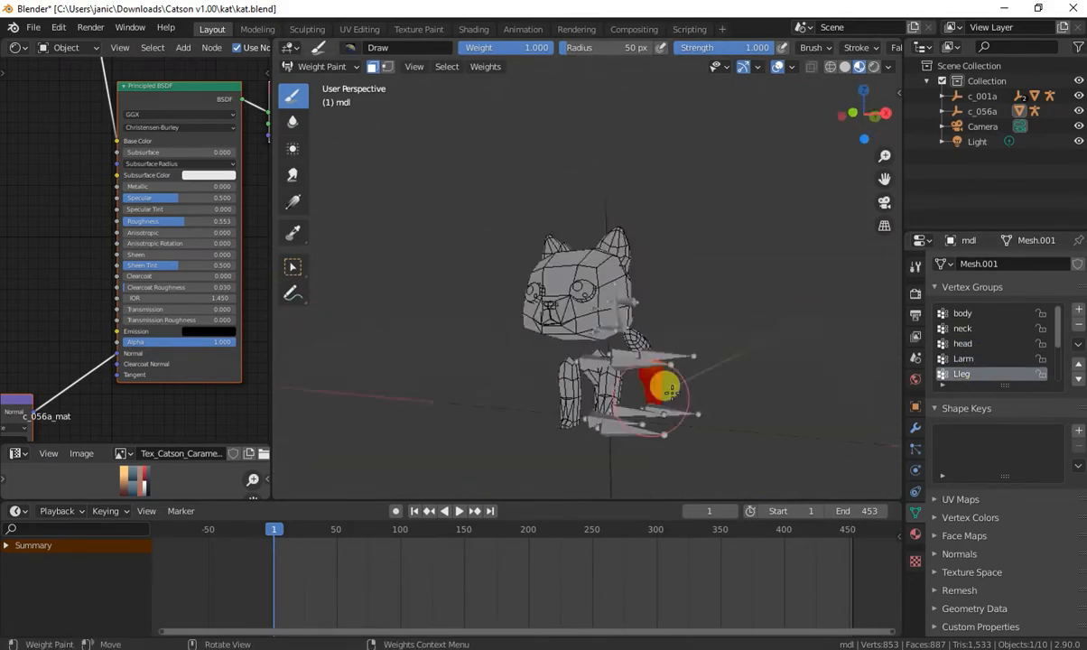
Choose the tail vertex group and paint weight over the cat's tail
{"action": "scroll", "coordinate": [964, 359], "scroll_direction": "down", "scroll_amount": 2}
{"action": "left_click", "coordinate": [964, 359]}
{"action": "middle_click_drag", "start_coordinate": [632, 361], "coordinate": [438, 342]}
{"action": "left_click_drag", "start_coordinate": [438, 343], "coordinate": [470, 361]}
{"action": "mouse_move", "coordinate": [469, 361]}
{"action": "middle_mouse_down"}
{"action": "mouse_move", "coordinate": [607, 347]}
{"action": "mouse_move", "coordinate": [514, 430]}
{"action": "mouse_move", "coordinate": [632, 379]}
{"action": "middle_mouse_up"}
Make the Rleg vertex group active, set the brush weight to 1.000 and paint down the right hind leg
{"action": "left_click", "coordinate": [964, 374]}
{"action": "scroll", "coordinate": [963, 359], "scroll_direction": "down", "scroll_amount": 1}
{"action": "left_click", "coordinate": [964, 359]}
{"action": "left_click", "coordinate": [964, 374]}
{"action": "left_click", "coordinate": [971, 359]}
{"action": "left_click_drag", "start_coordinate": [533, 48], "coordinate": [461, 48]}
{"action": "middle_click_drag", "start_coordinate": [578, 440], "coordinate": [625, 355]}
{"action": "left_click_drag", "start_coordinate": [465, 48], "coordinate": [551, 48]}
{"action": "left_click_drag", "start_coordinate": [506, 411], "coordinate": [476, 501]}
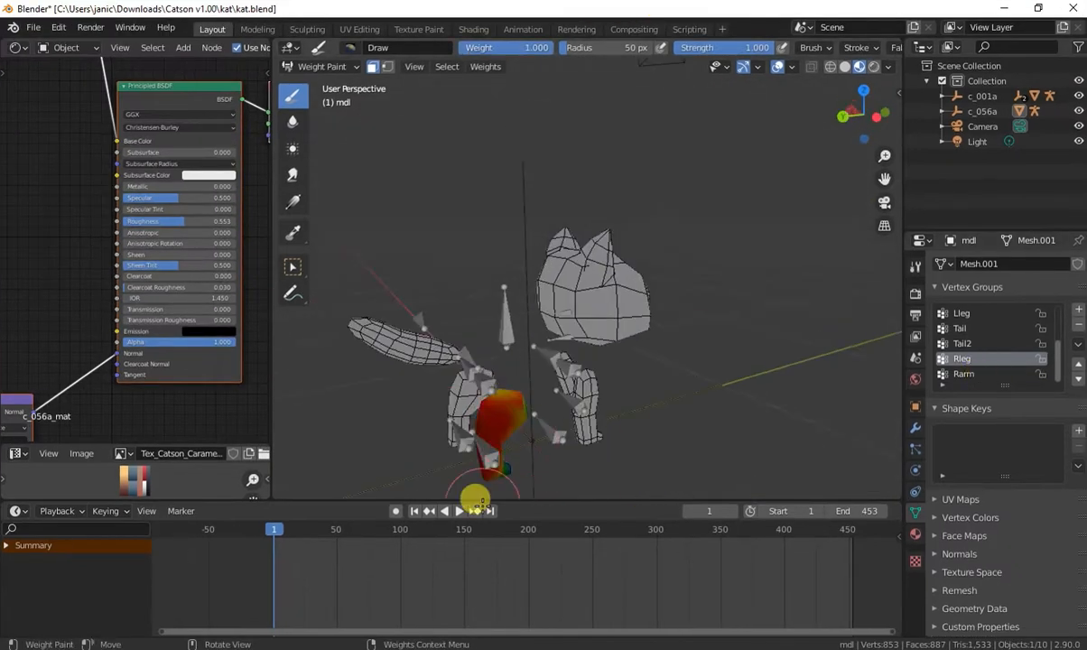
Make the Rarm vertex group active and paint weight 1.000 down the right front leg
{"action": "middle_click_drag", "start_coordinate": [476, 500], "coordinate": [745, 400]}
{"action": "left_click", "coordinate": [964, 374]}
{"action": "left_click_drag", "start_coordinate": [562, 370], "coordinate": [562, 397]}
Reveal all hidden faces of the cat mesh and return to Object Mode at frame 1
{"action": "scroll", "coordinate": [964, 359], "scroll_direction": "up", "scroll_amount": 5}
{"action": "key", "text": "alt+h"}
{"action": "middle_click_drag", "start_coordinate": [508, 345], "coordinate": [426, 139]}
{"action": "middle_click_drag", "start_coordinate": [638, 207], "coordinate": [647, 231]}
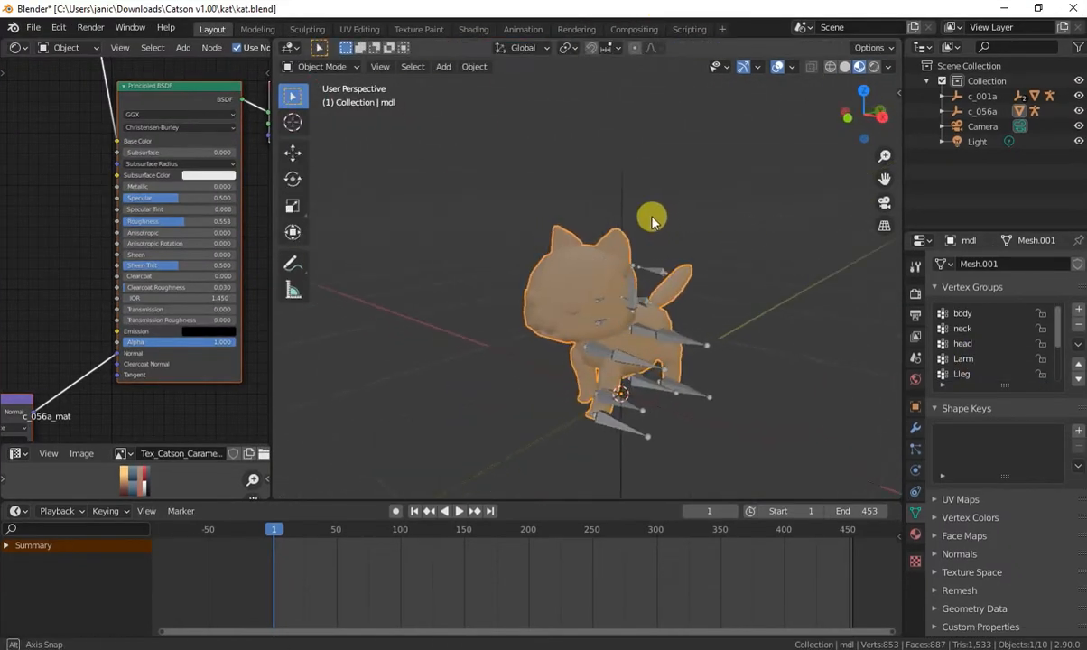
{"action": "mouse_move", "coordinate": [275, 531]}
{"action": "left_mouse_down"}
{"action": "mouse_move", "coordinate": [607, 585]}
{"action": "mouse_move", "coordinate": [896, 578]}
{"action": "mouse_move", "coordinate": [194, 575]}
{"action": "mouse_move", "coordinate": [791, 545]}
{"action": "mouse_move", "coordinate": [246, 546]}
{"action": "mouse_move", "coordinate": [632, 542]}
{"action": "mouse_move", "coordinate": [153, 517]}
{"action": "mouse_move", "coordinate": [487, 522]}
{"action": "mouse_move", "coordinate": [308, 520]}
{"action": "mouse_move", "coordinate": [274, 530]}
{"action": "left_mouse_up"}
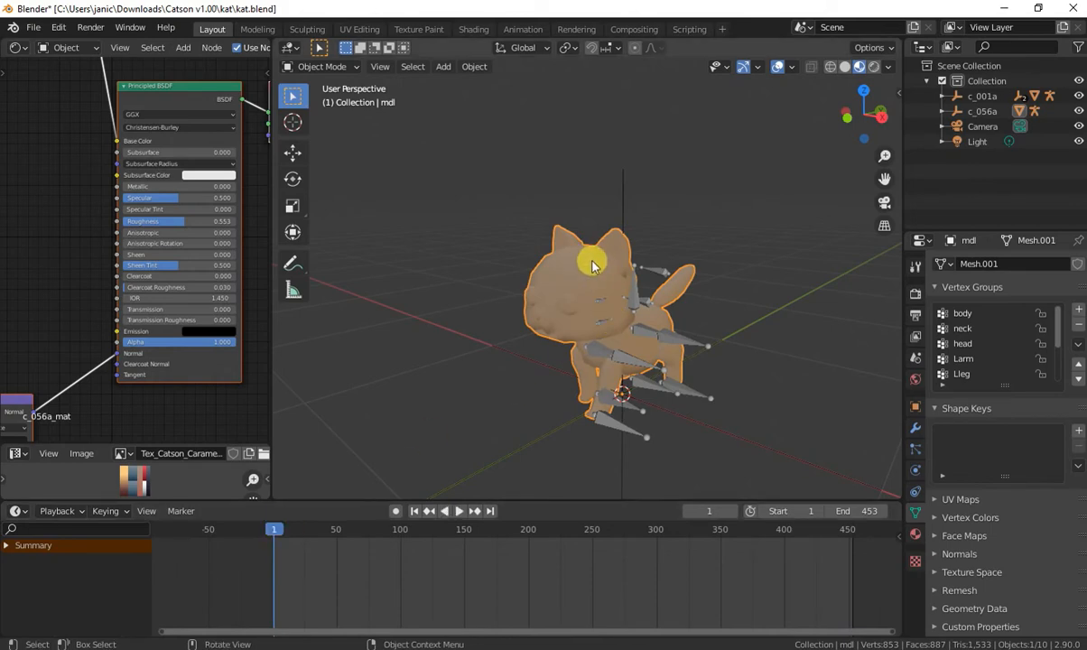
Inspect the cat model from the front and save kat.blend
{"action": "middle_click_drag", "start_coordinate": [568, 256], "coordinate": [612, 323]}
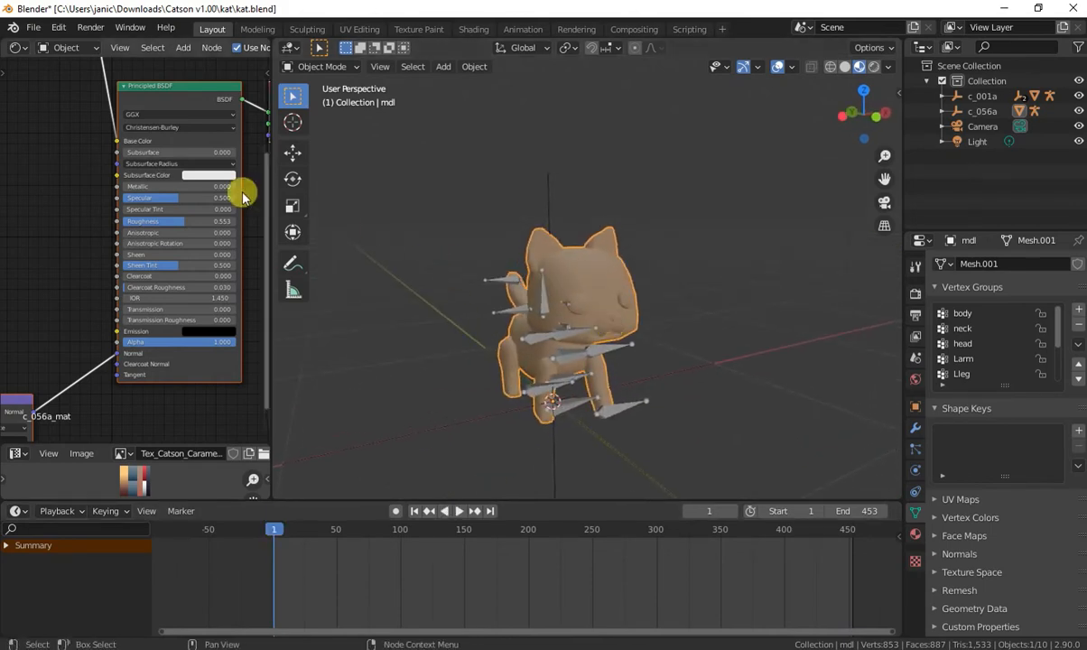
{"action": "left_click", "coordinate": [43, 33]}
{"action": "left_click", "coordinate": [45, 129]}
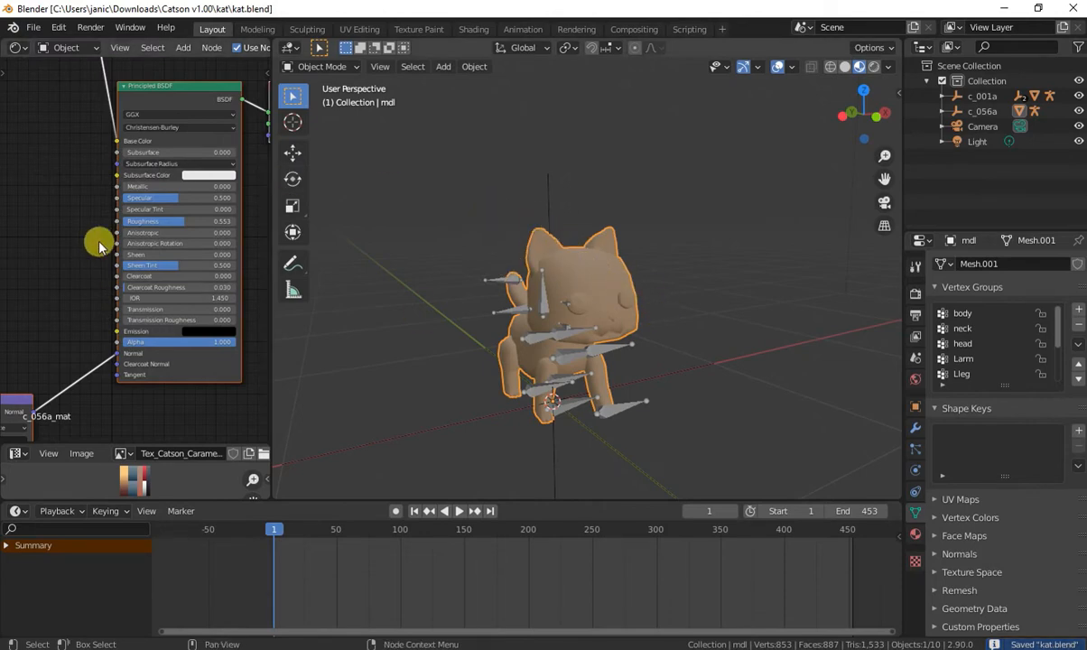
Start opening a replacement image for the c_056a_tex texture node and browse up to the sgbcat folder
{"action": "middle_click_drag", "start_coordinate": [90, 240], "coordinate": [245, 322]}
{"action": "middle_click_drag", "start_coordinate": [150, 258], "coordinate": [151, 315]}
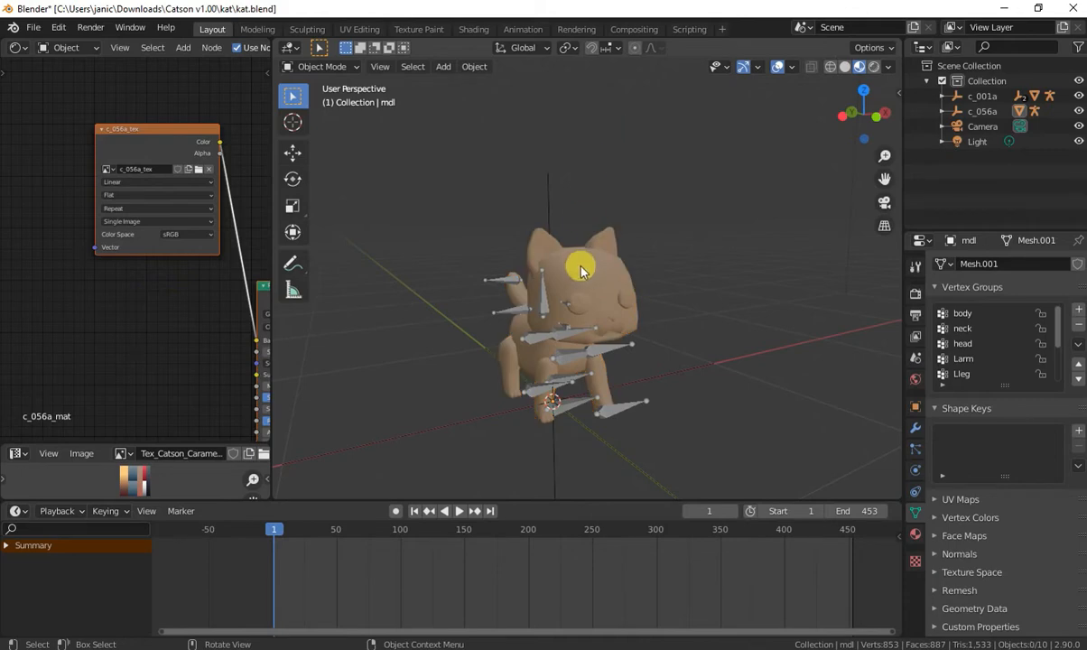
{"action": "left_click", "coordinate": [107, 168]}
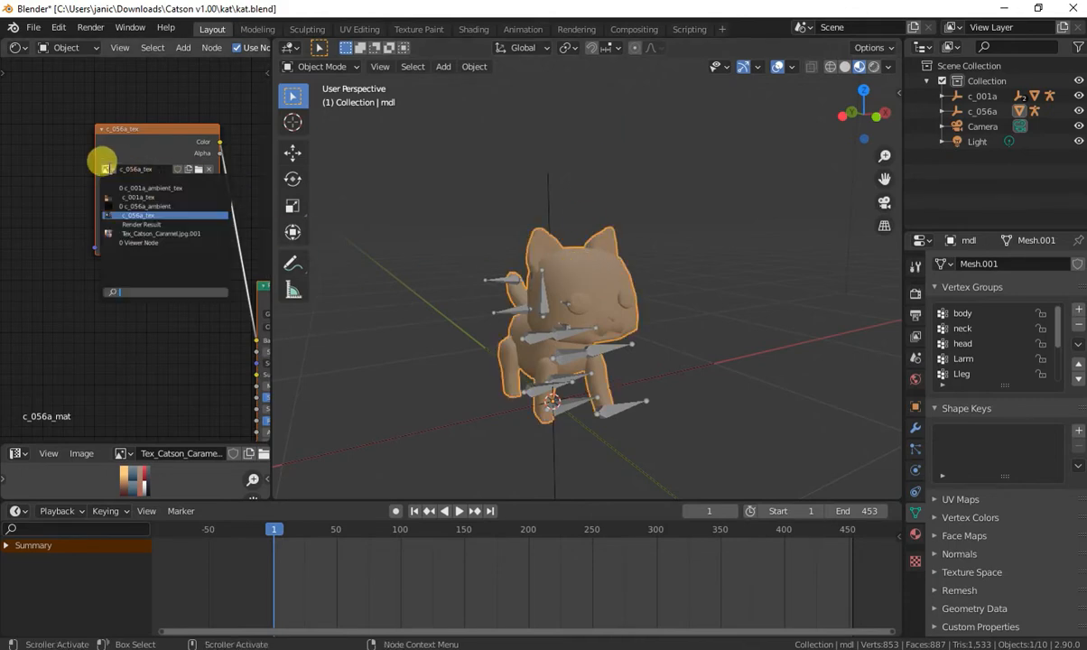
{"action": "left_click", "coordinate": [104, 163]}
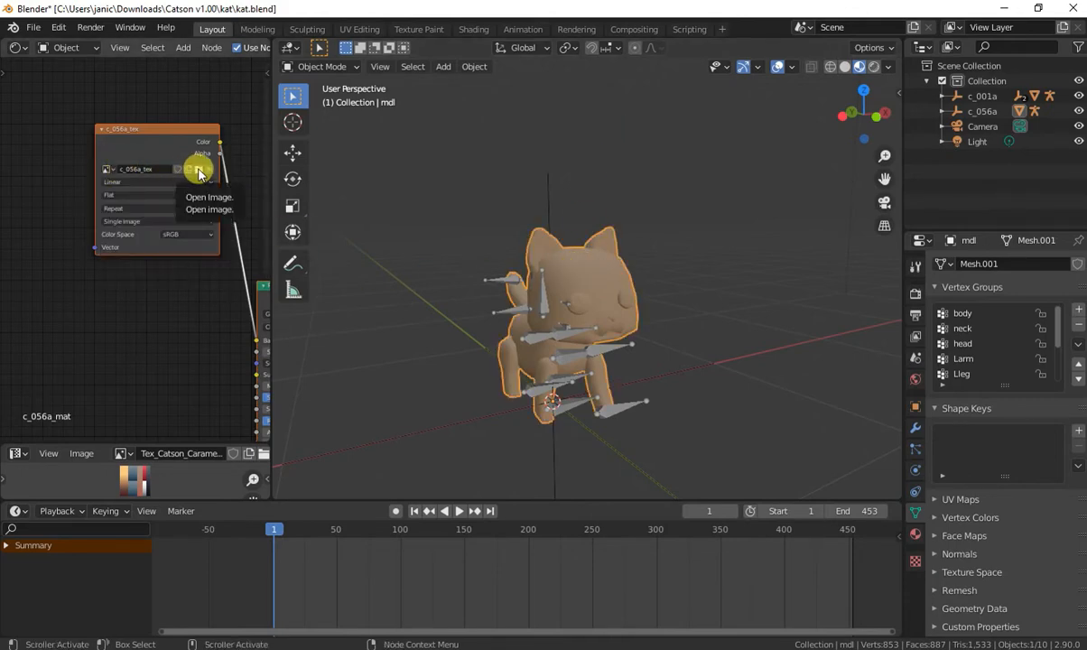
{"action": "left_click", "coordinate": [200, 173]}
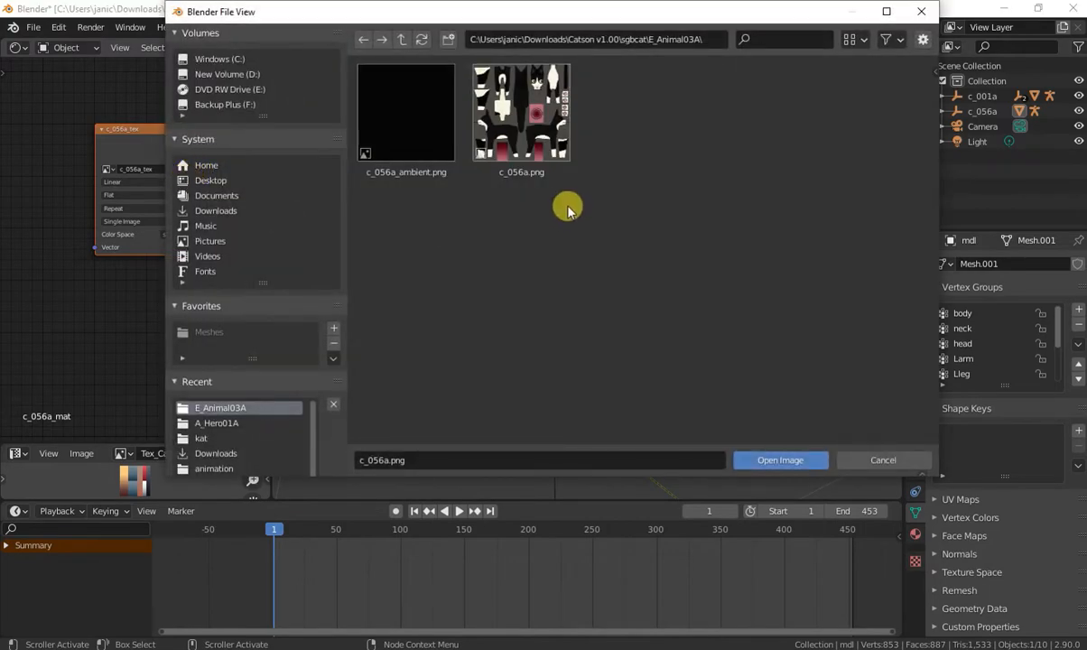
{"action": "left_click", "coordinate": [403, 38]}
Switch to File Explorer and copy Tex_Catson_Caramel from the Textures folder of Catson v1.00
{"action": "key", "text": "alt+Tab"}
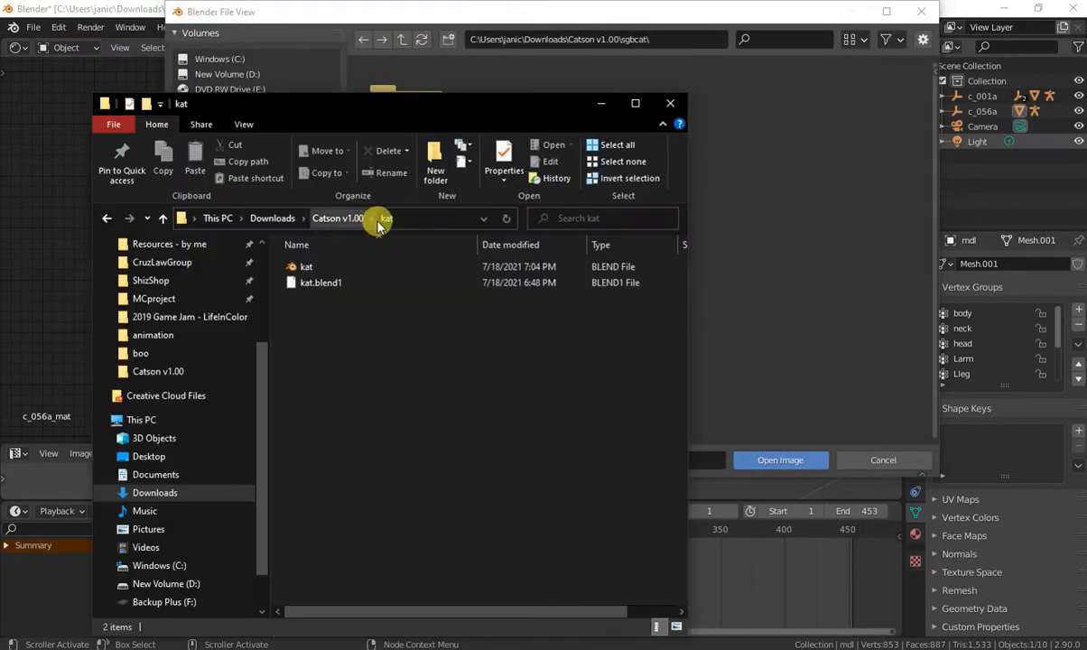
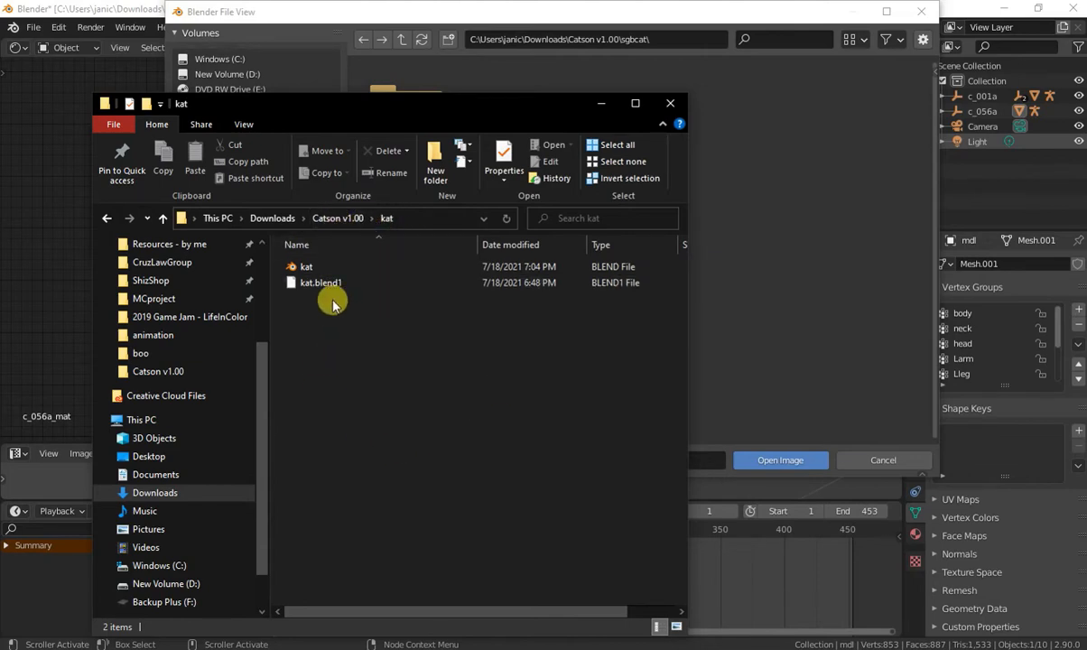
{"action": "left_click", "coordinate": [348, 218]}
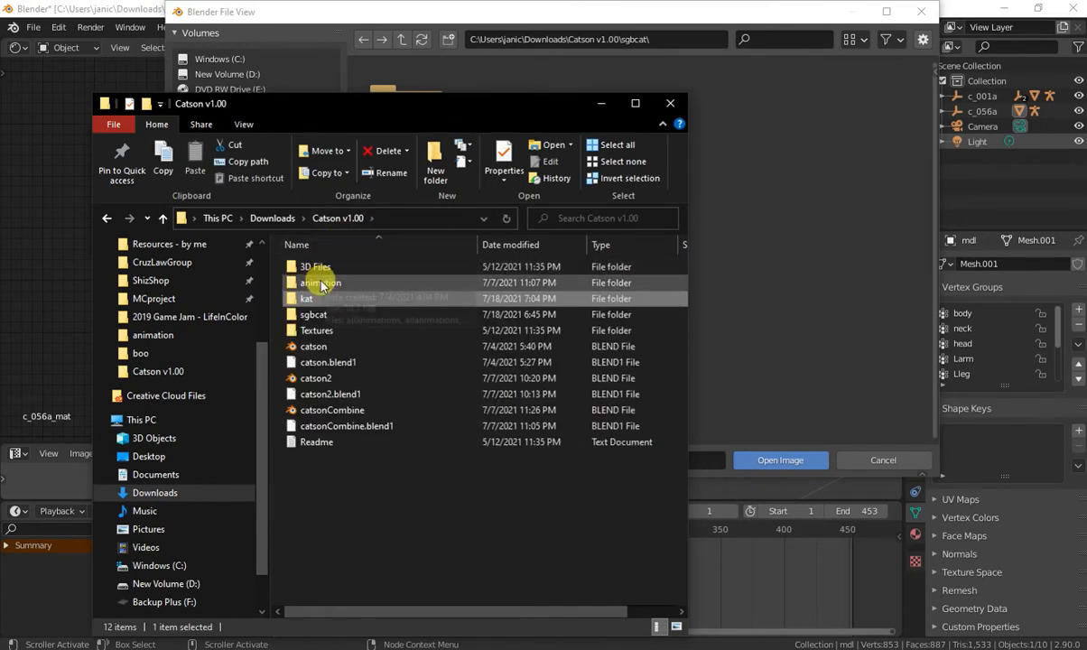
{"action": "double_click", "coordinate": [321, 330]}
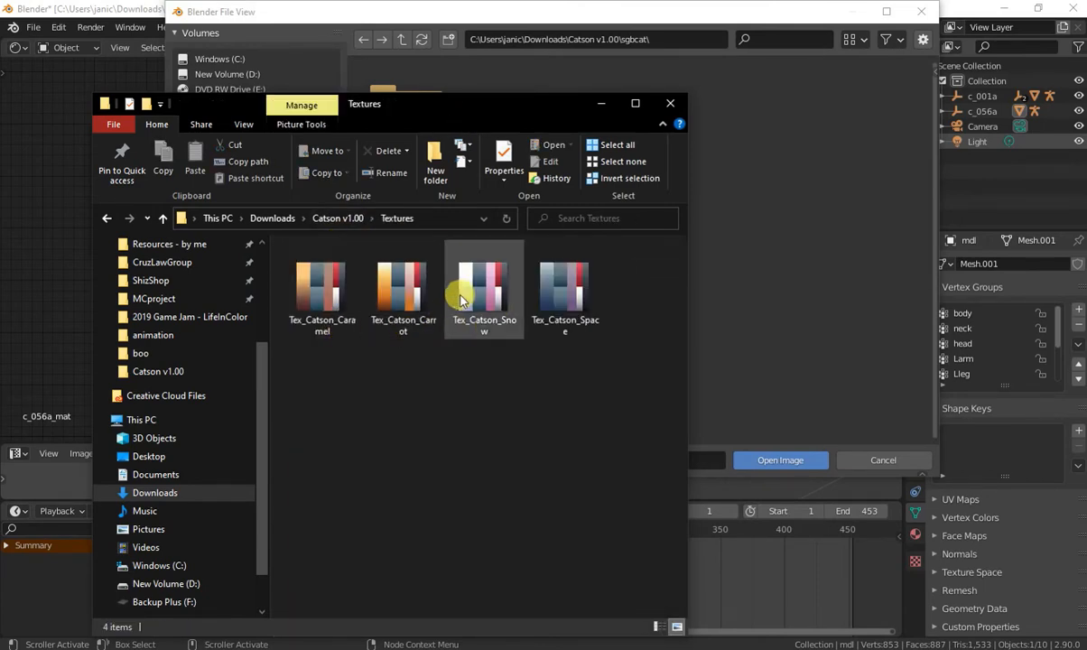
{"action": "left_click", "coordinate": [303, 276]}
{"action": "right_click", "coordinate": [323, 291]}
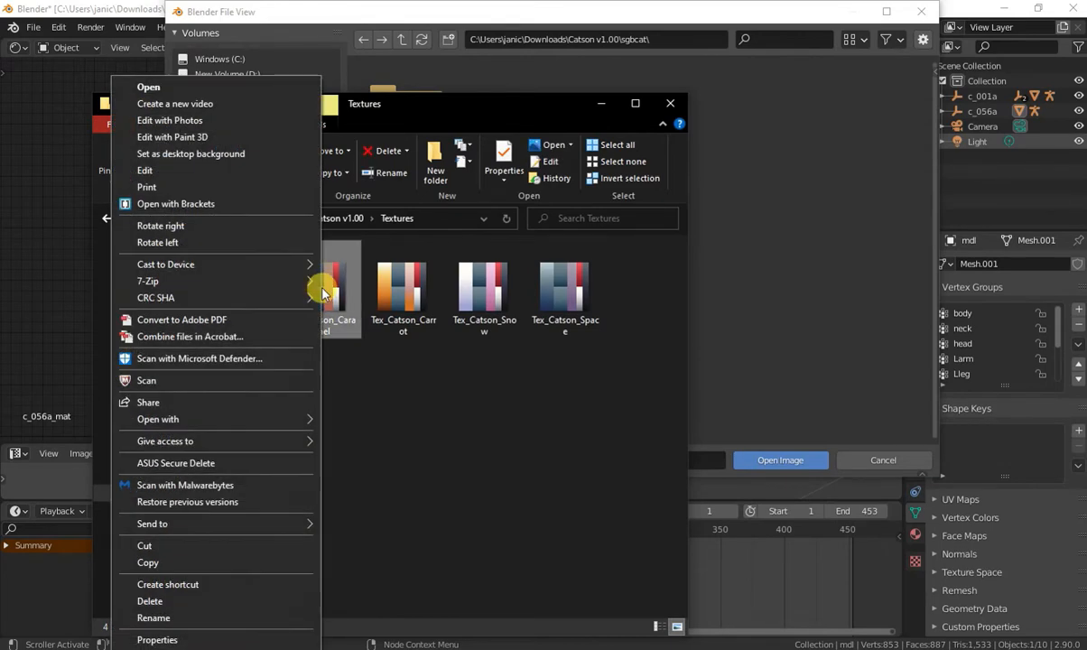
{"action": "left_click", "coordinate": [175, 547]}
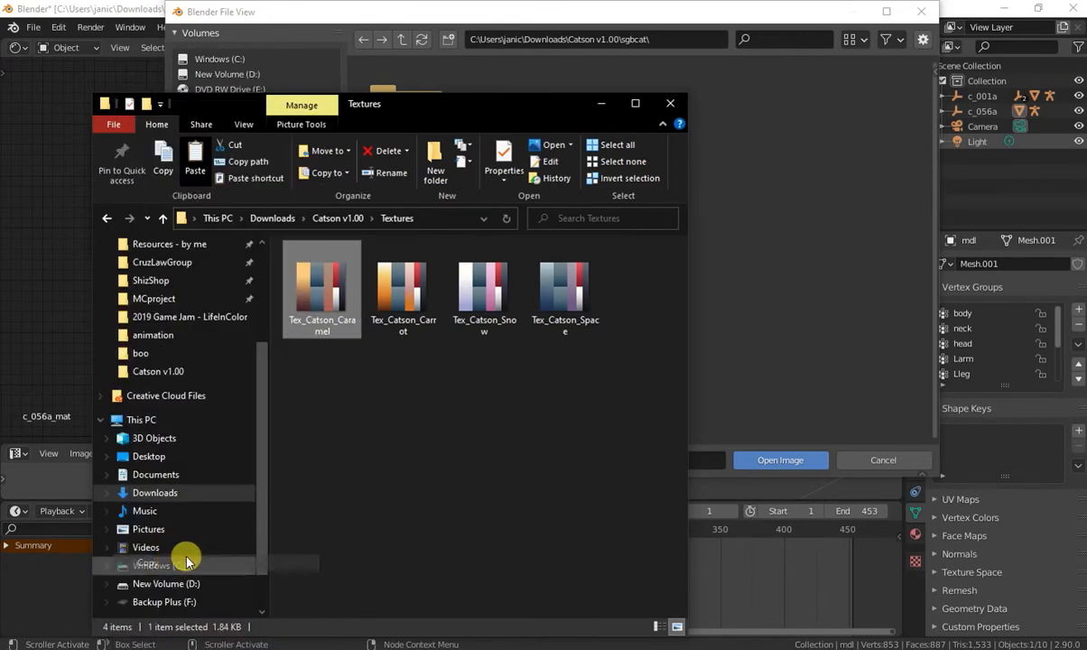
Paste the copied Tex_Catson_Caramel texture into the kat folder of Catson v1.00
{"action": "left_click", "coordinate": [345, 218]}
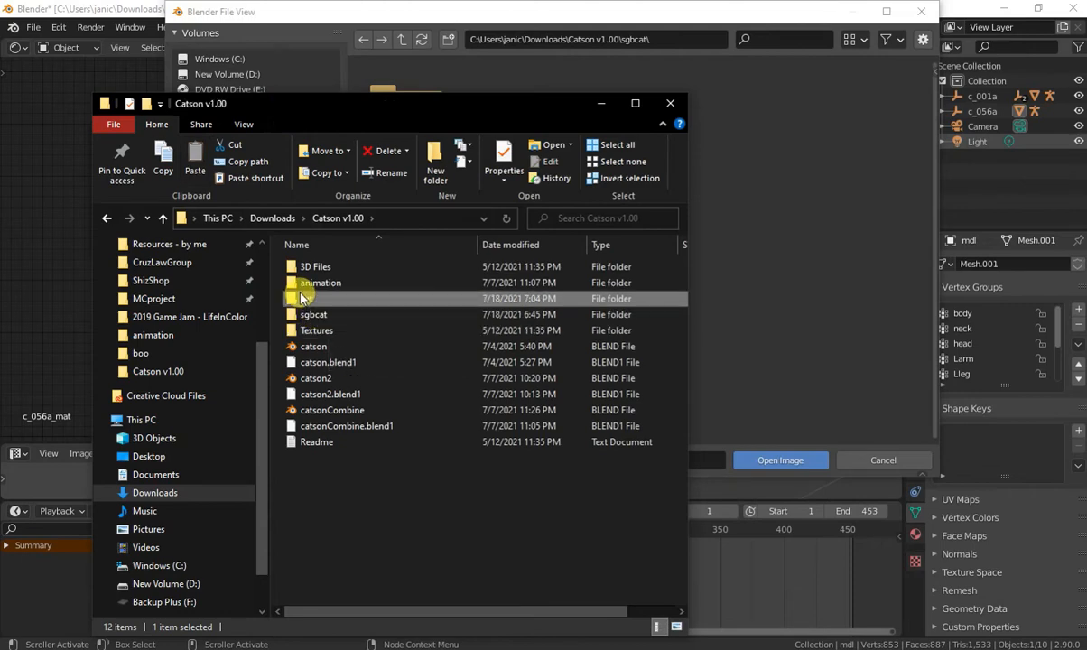
{"action": "double_click", "coordinate": [305, 298]}
{"action": "right_click", "coordinate": [389, 370]}
{"action": "left_click", "coordinate": [276, 478]}
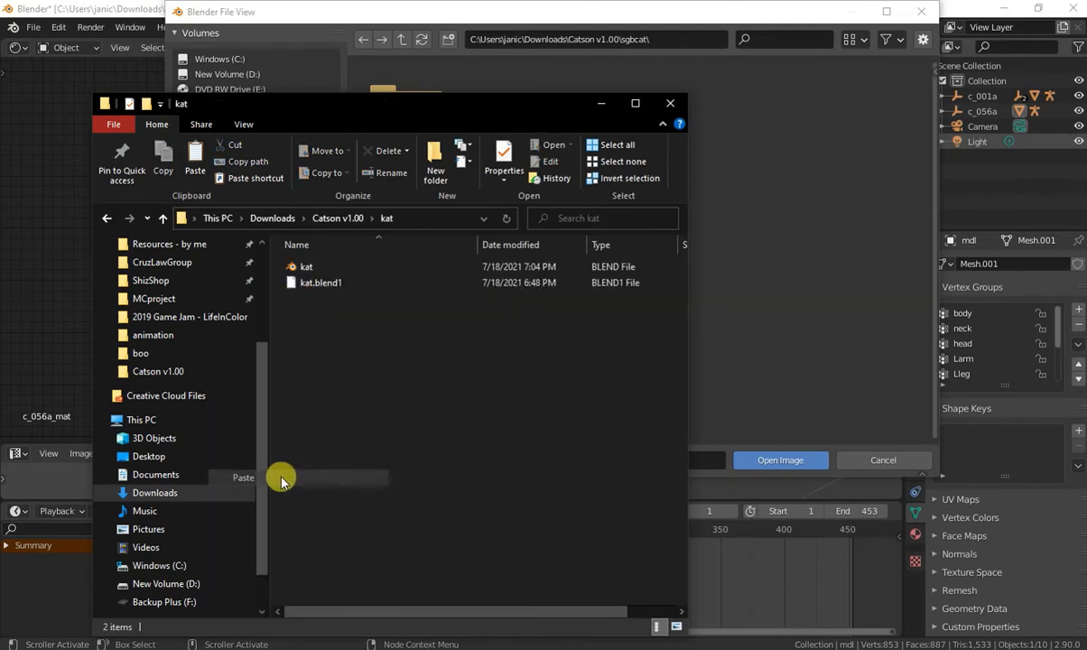
{"action": "left_click", "coordinate": [539, 388]}
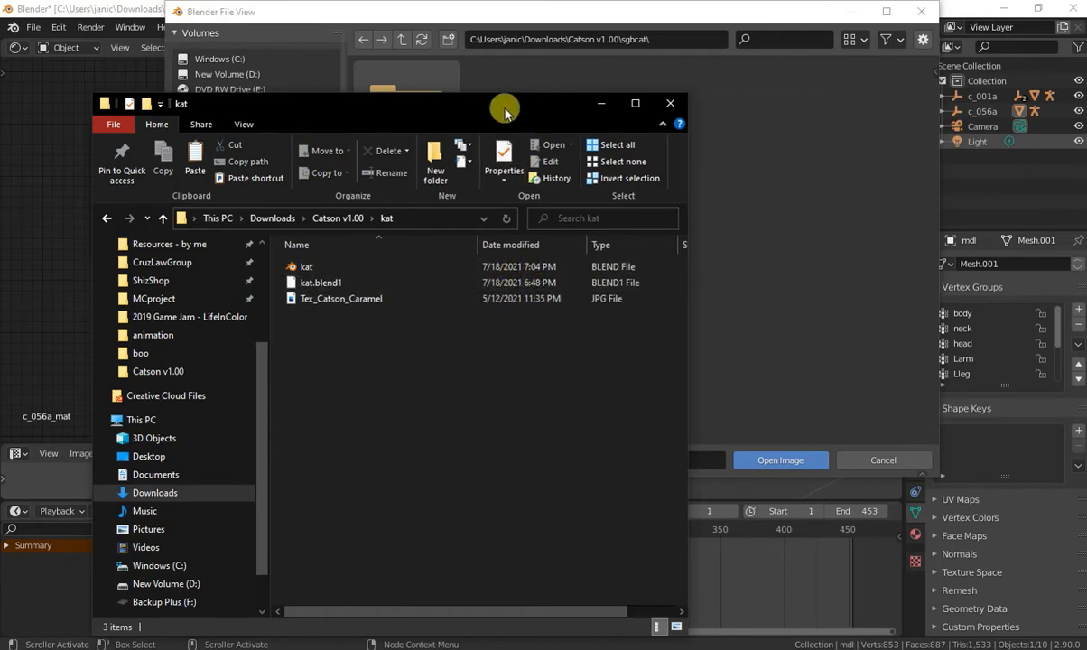
Switch back to Blender's image browser and cancel it without opening an image
{"action": "left_click_drag", "start_coordinate": [503, 106], "coordinate": [954, 116]}
{"action": "left_click", "coordinate": [769, 200]}
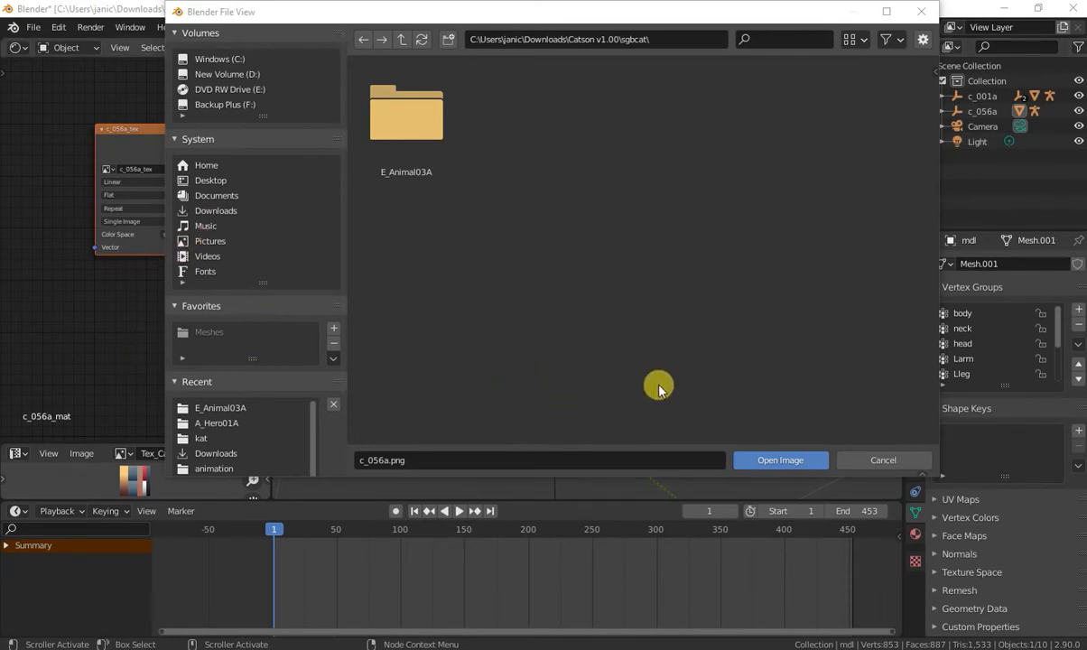
{"action": "left_click", "coordinate": [881, 460]}
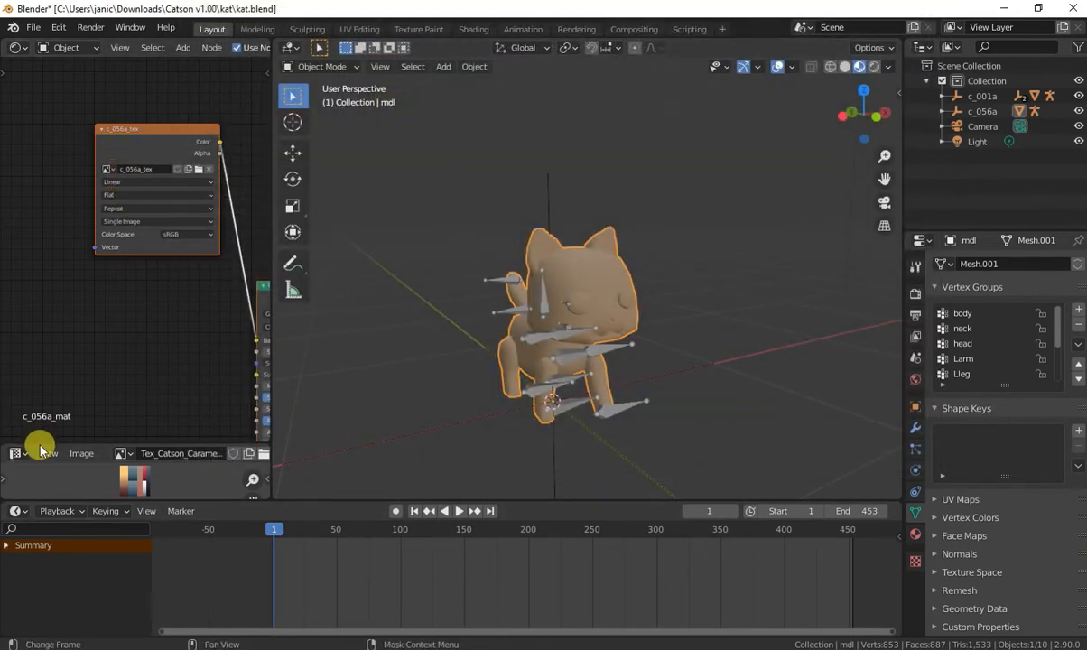
Enlarge the image editor area and zoom in on the Tex_Catson_Caramel texture
{"action": "left_click_drag", "start_coordinate": [36, 443], "coordinate": [54, 265]}
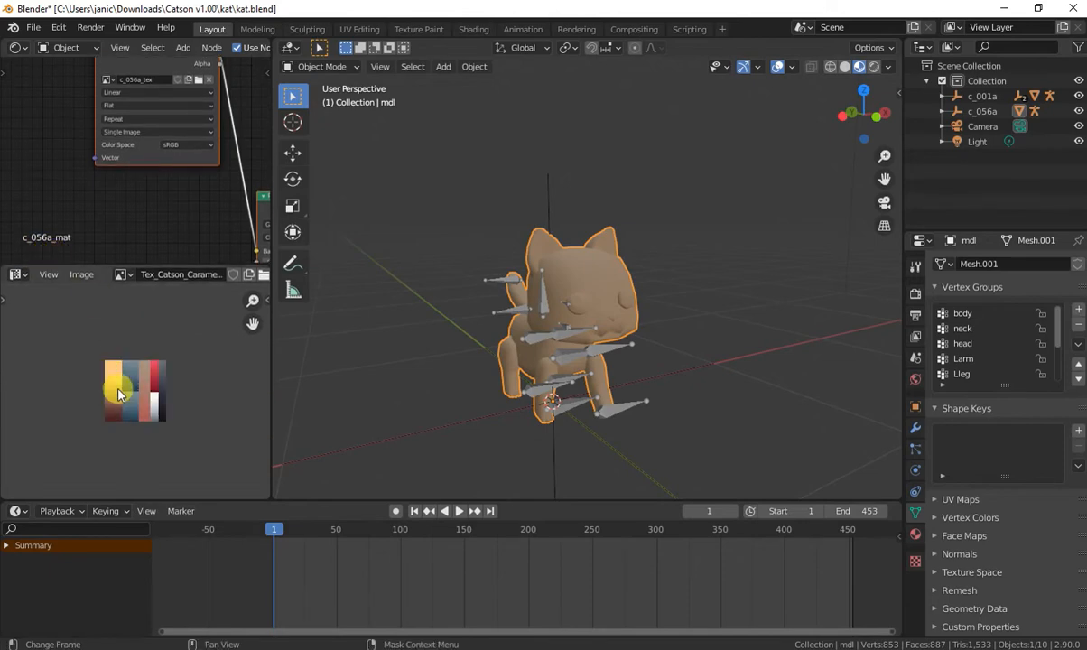
{"action": "scroll", "coordinate": [117, 393], "scroll_direction": "up", "scroll_amount": 5}
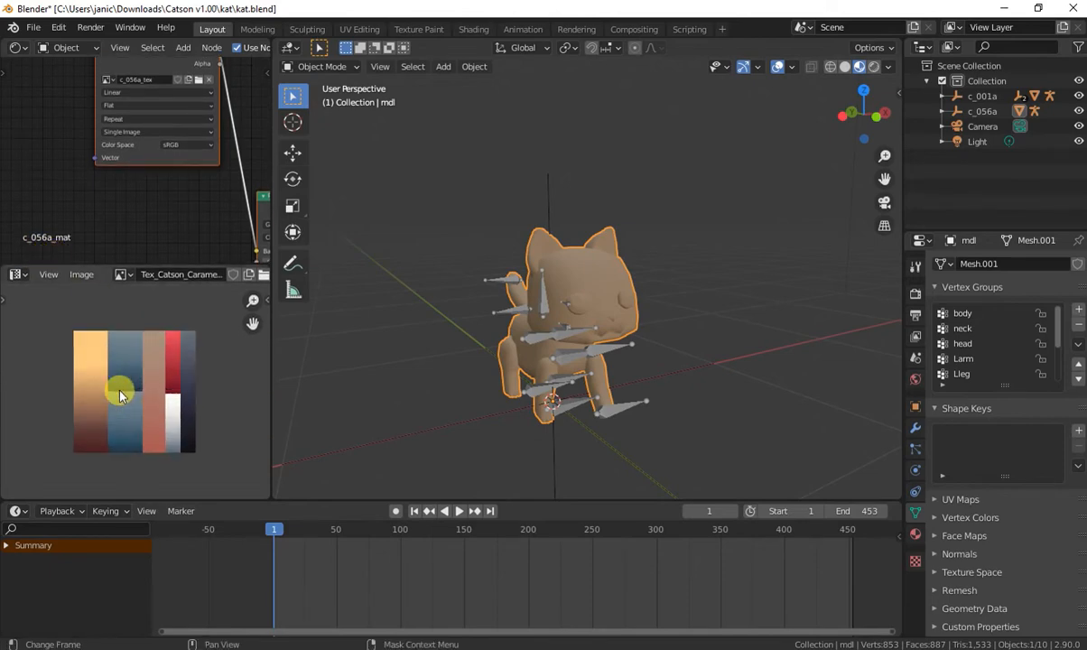
Start saving the Caramel texture as a new image in the kat folder of Catson v1.00, using the PNG format
{"action": "left_click", "coordinate": [79, 275]}
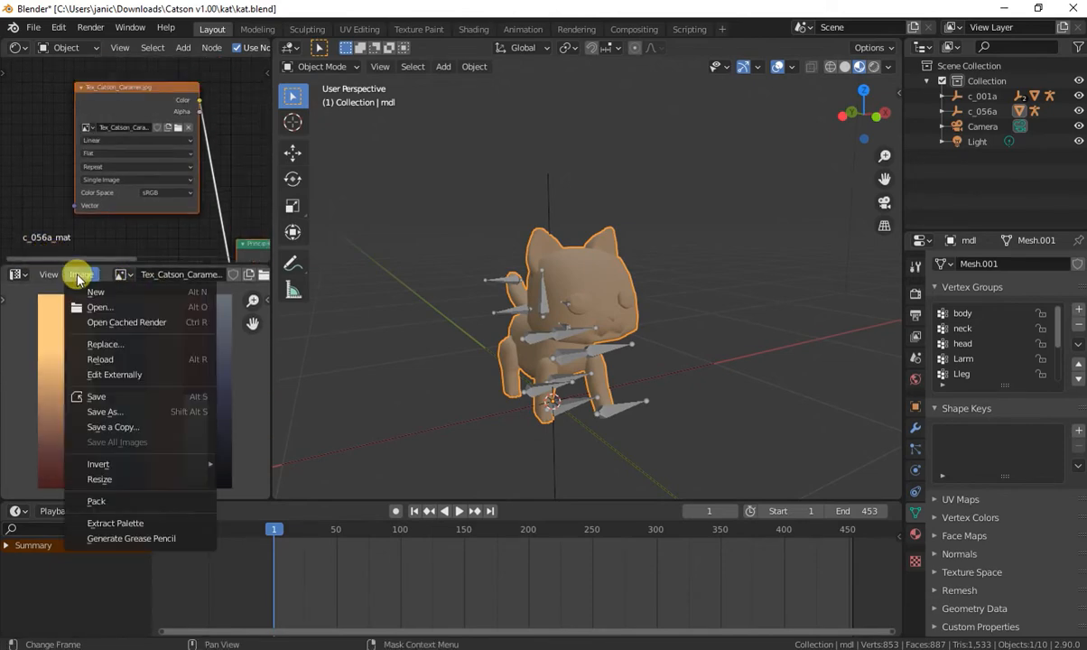
{"action": "left_click", "coordinate": [101, 413]}
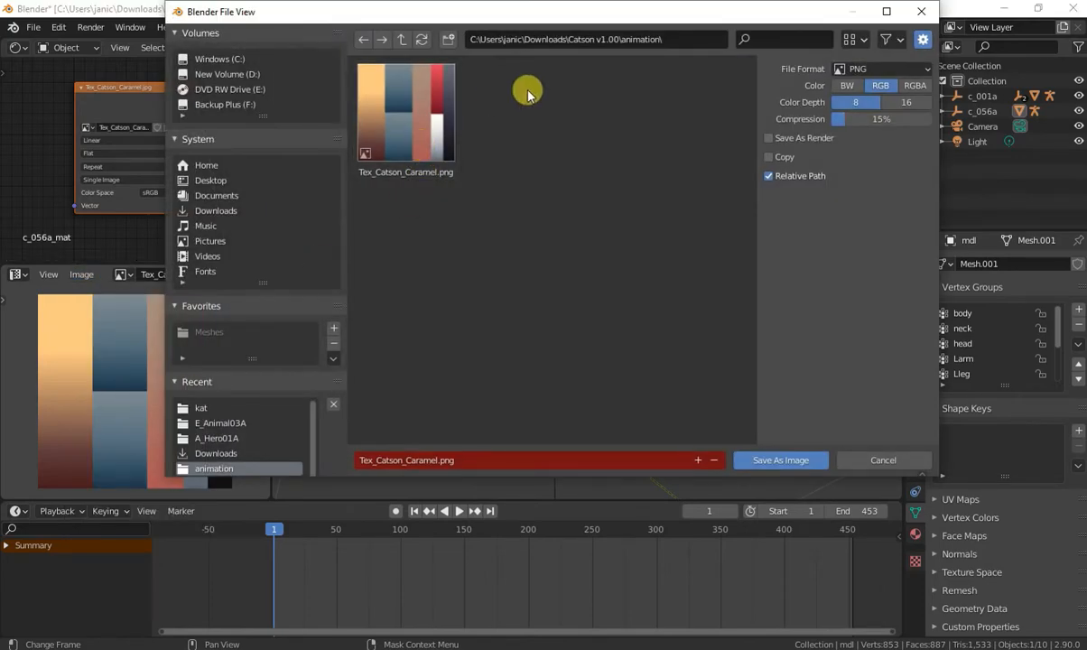
{"action": "left_click", "coordinate": [402, 41]}
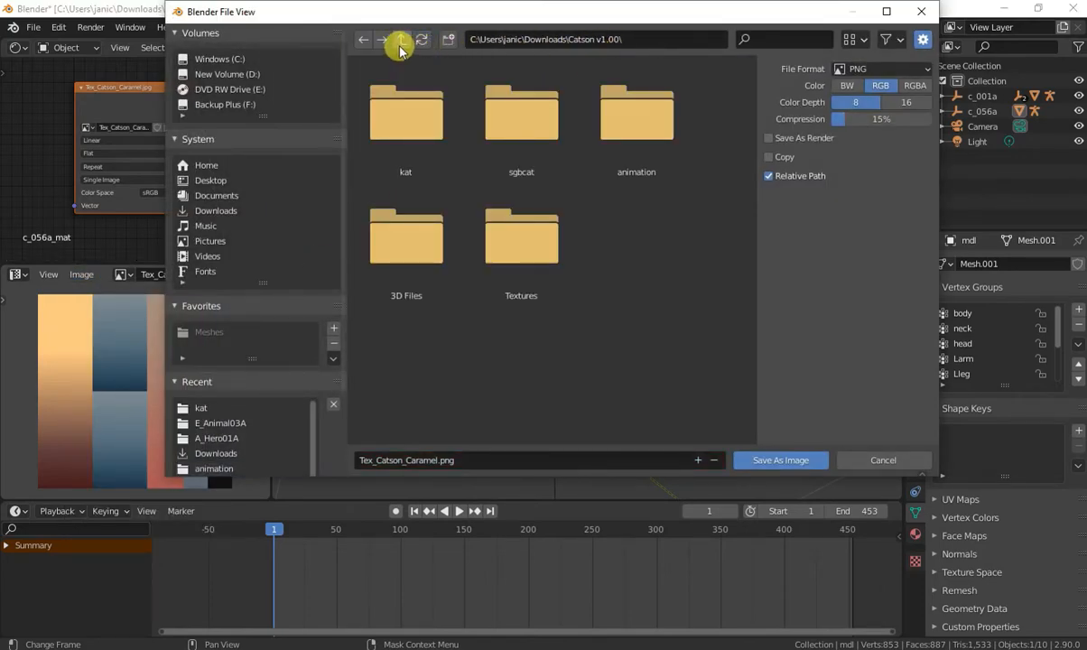
{"action": "double_click", "coordinate": [423, 129]}
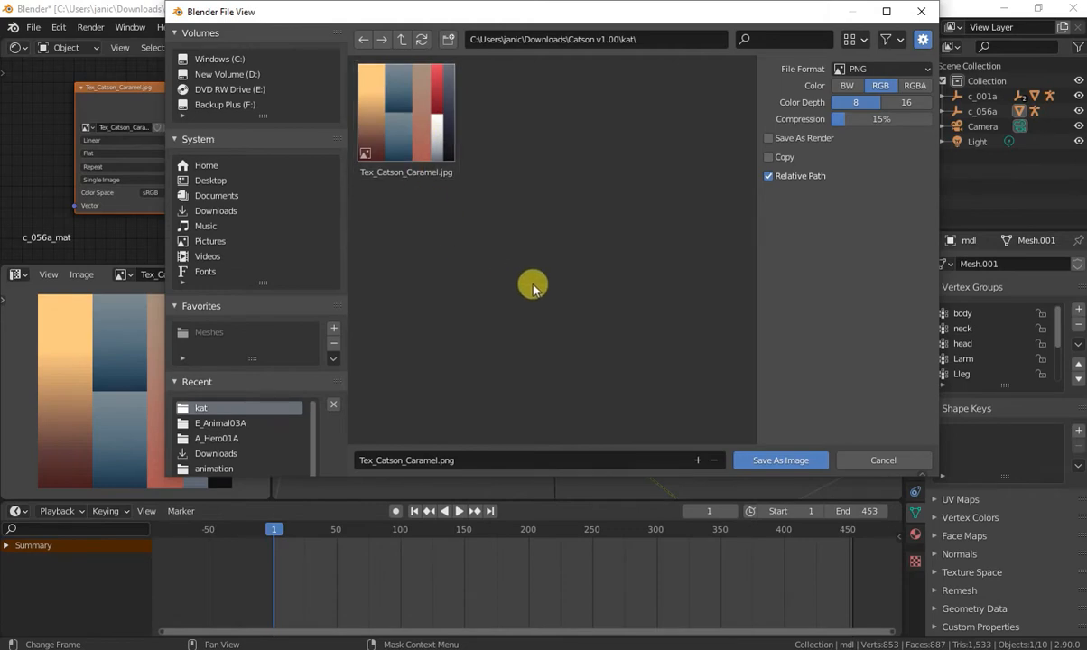
{"action": "left_click", "coordinate": [856, 71]}
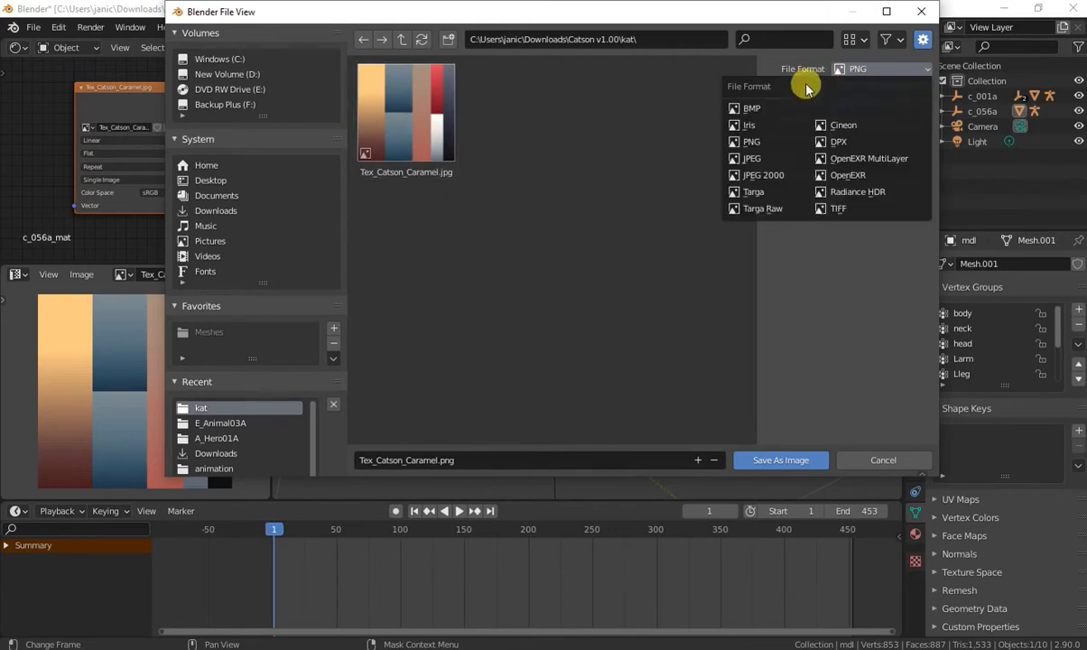
{"action": "left_click", "coordinate": [752, 145]}
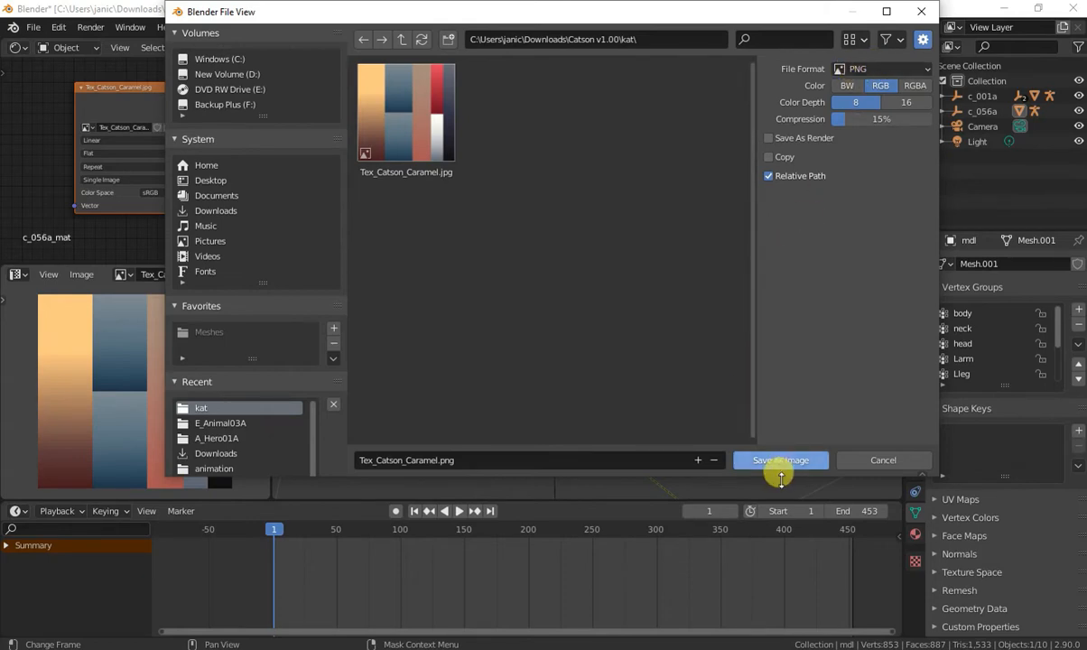
Name the image Tex_Catson_PNG.png and save it
{"action": "left_click", "coordinate": [425, 458]}
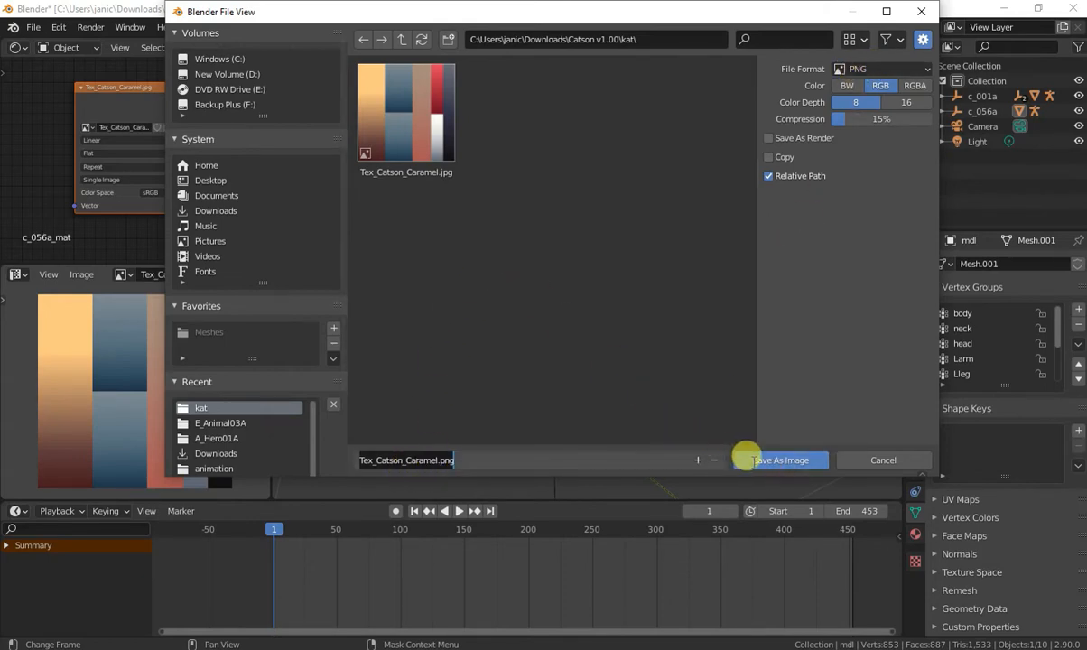
{"action": "left_click", "coordinate": [424, 459]}
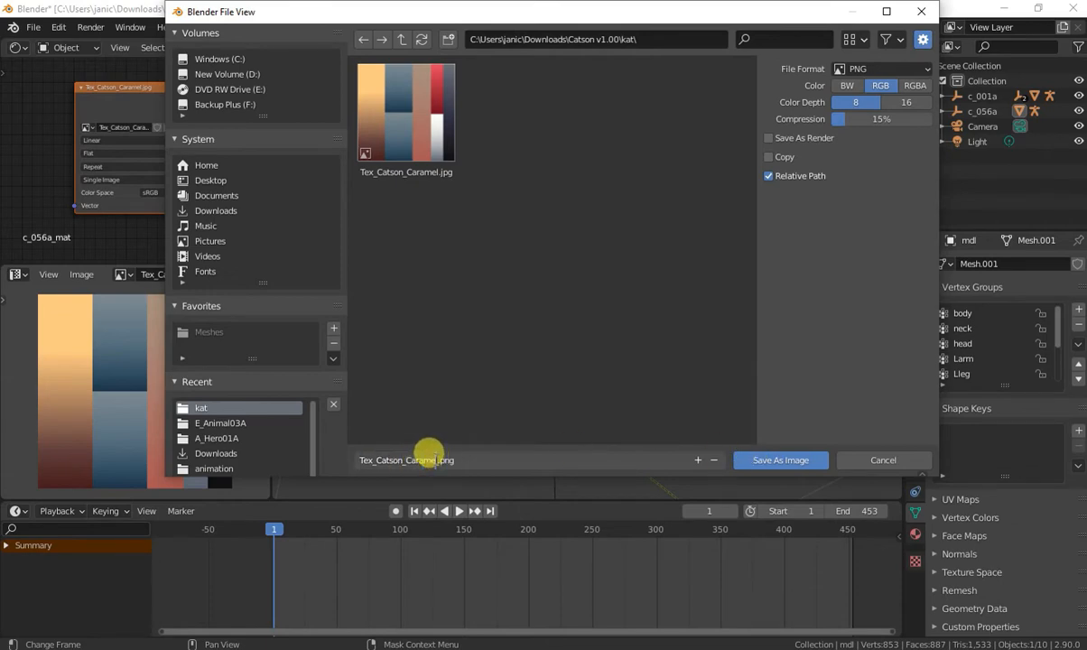
{"action": "left_click_drag", "start_coordinate": [437, 461], "coordinate": [403, 461]}
{"action": "type", "text": "PNG"}
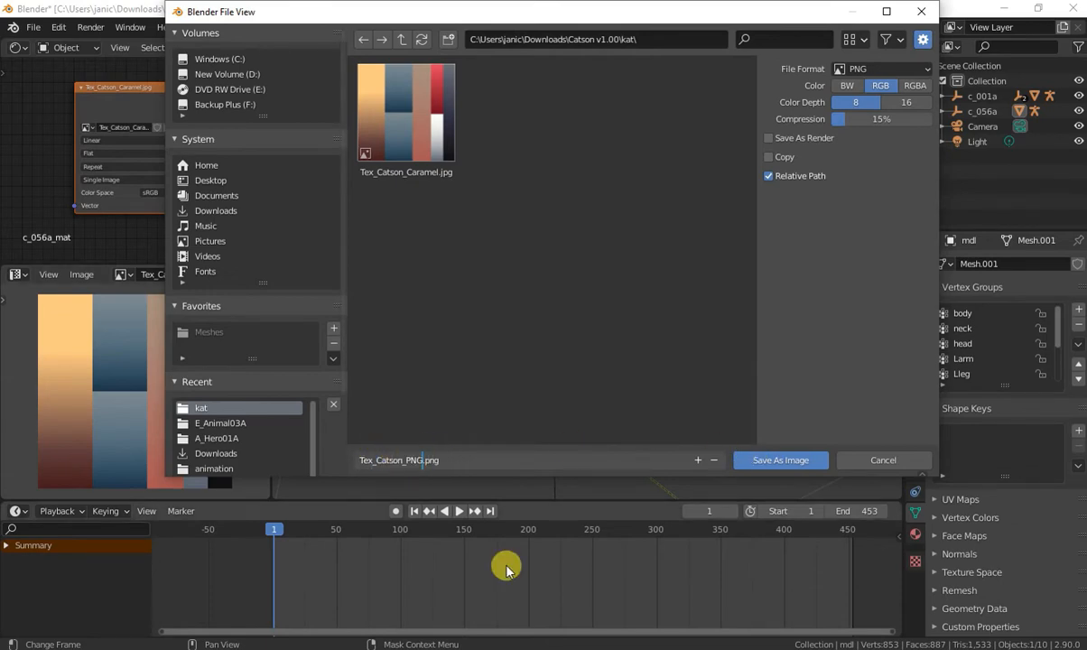
{"action": "left_click", "coordinate": [758, 458]}
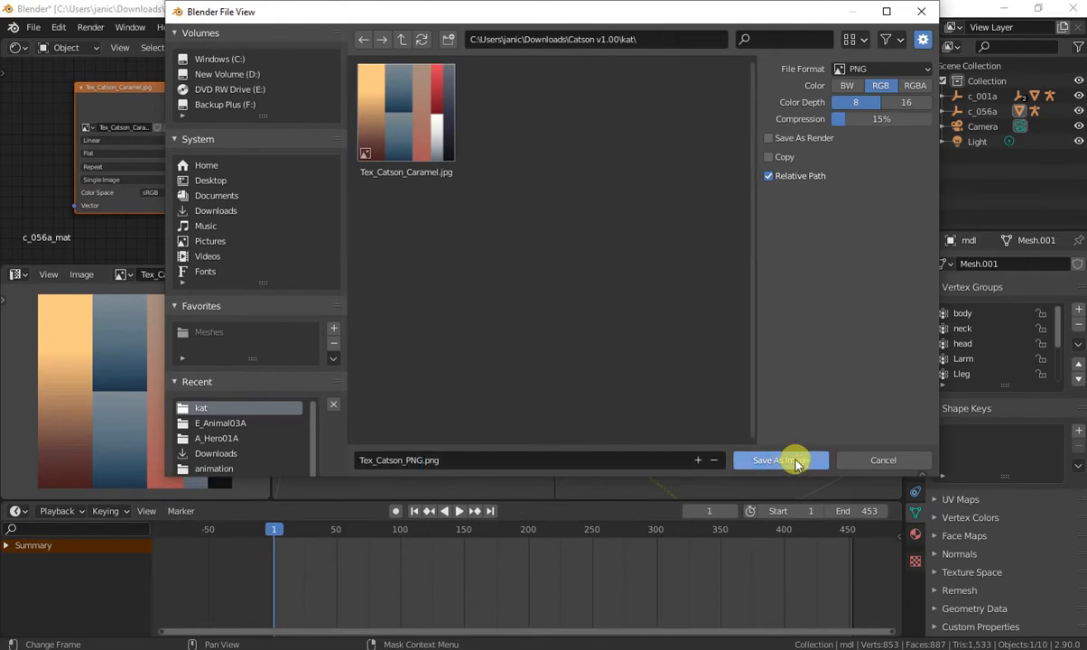
{"action": "left_click", "coordinate": [793, 459]}
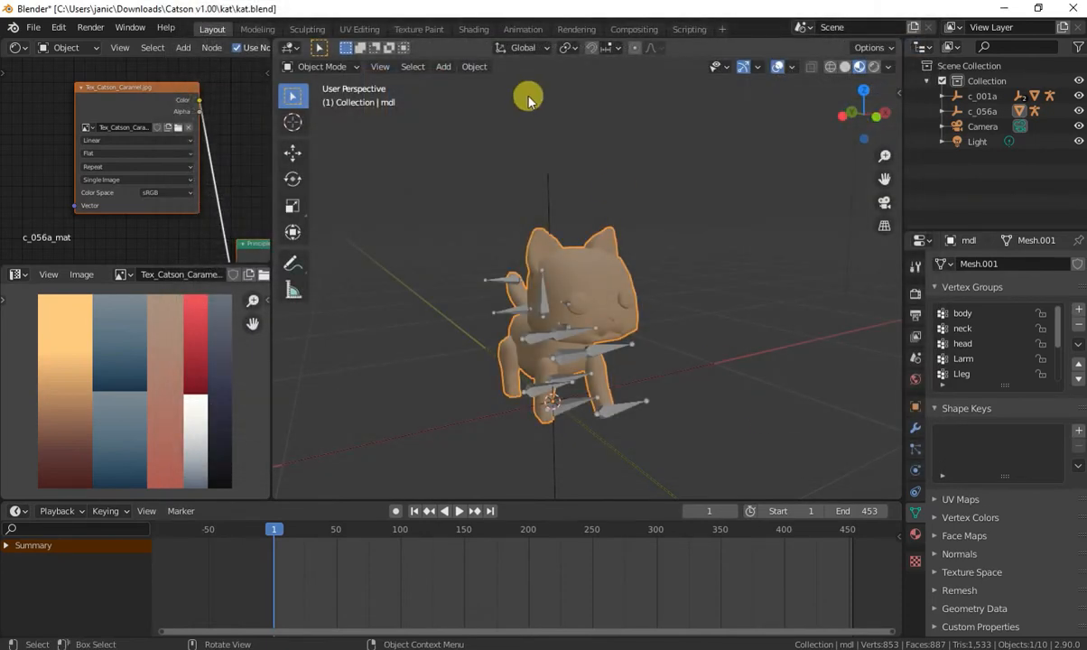
Load Tex_Catson_PNG.png from the kat folder into the image texture node of the cat's material
{"action": "left_click", "coordinate": [180, 131]}
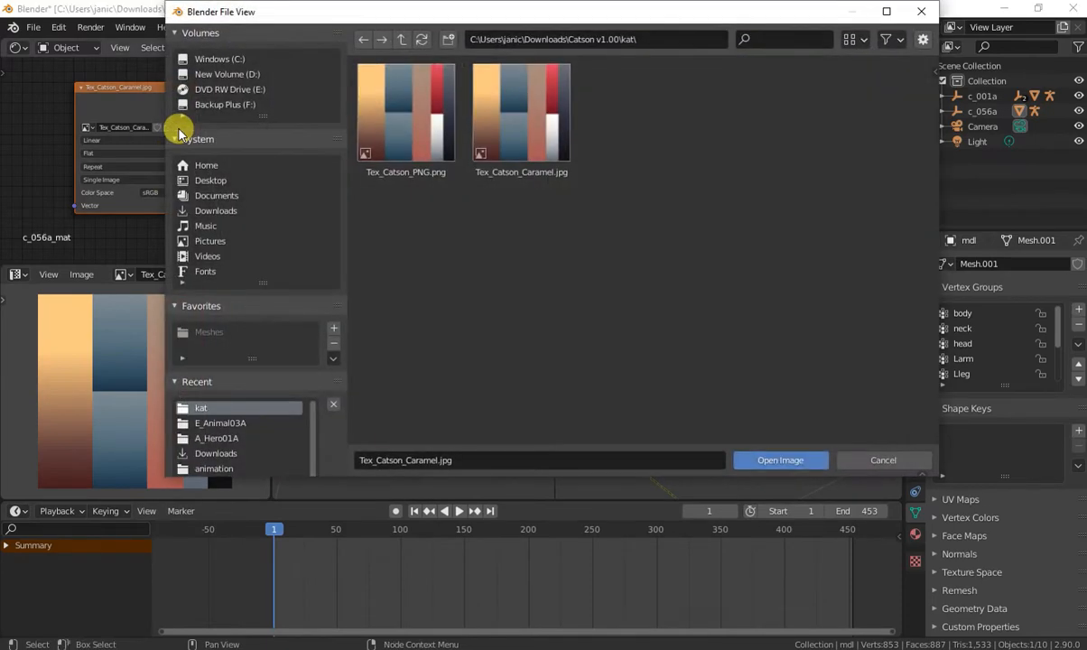
{"action": "double_click", "coordinate": [437, 126]}
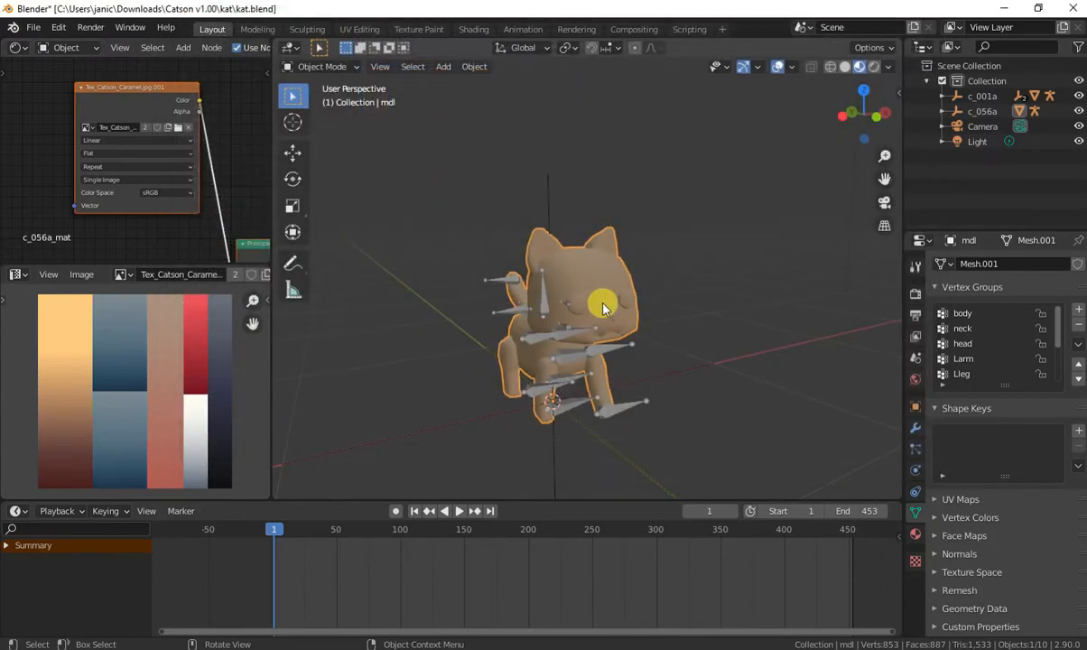
{"action": "left_click", "coordinate": [692, 255]}
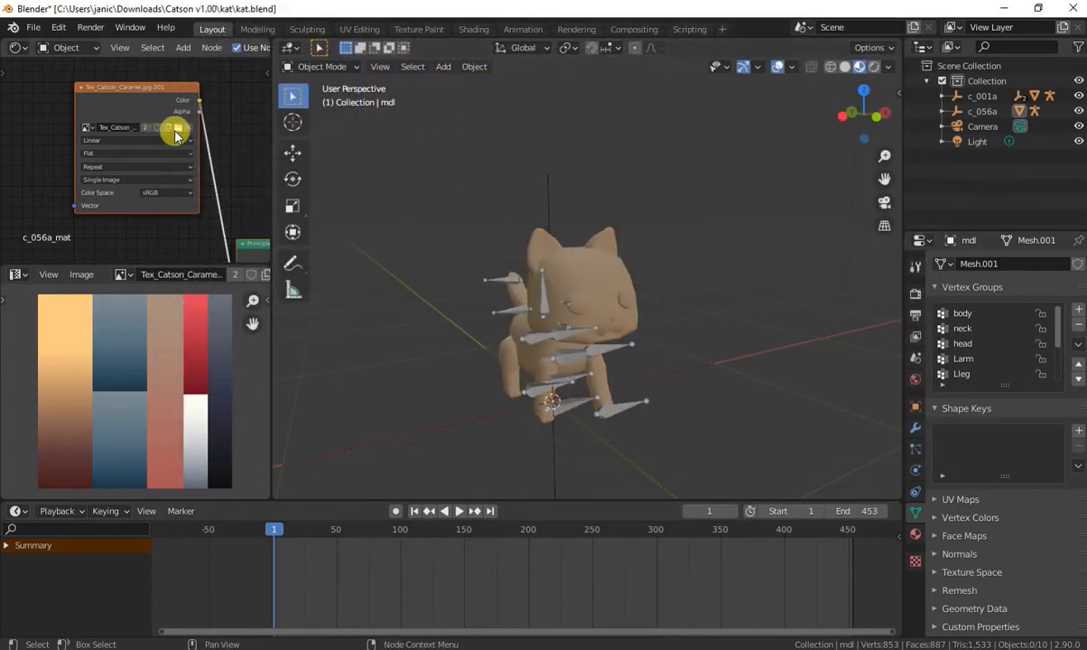
{"action": "middle_click_drag", "start_coordinate": [250, 216], "coordinate": [131, 101]}
{"action": "scroll", "coordinate": [129, 108], "scroll_direction": "down", "scroll_amount": 5}
{"action": "middle_click_drag", "start_coordinate": [69, 188], "coordinate": [71, 148]}
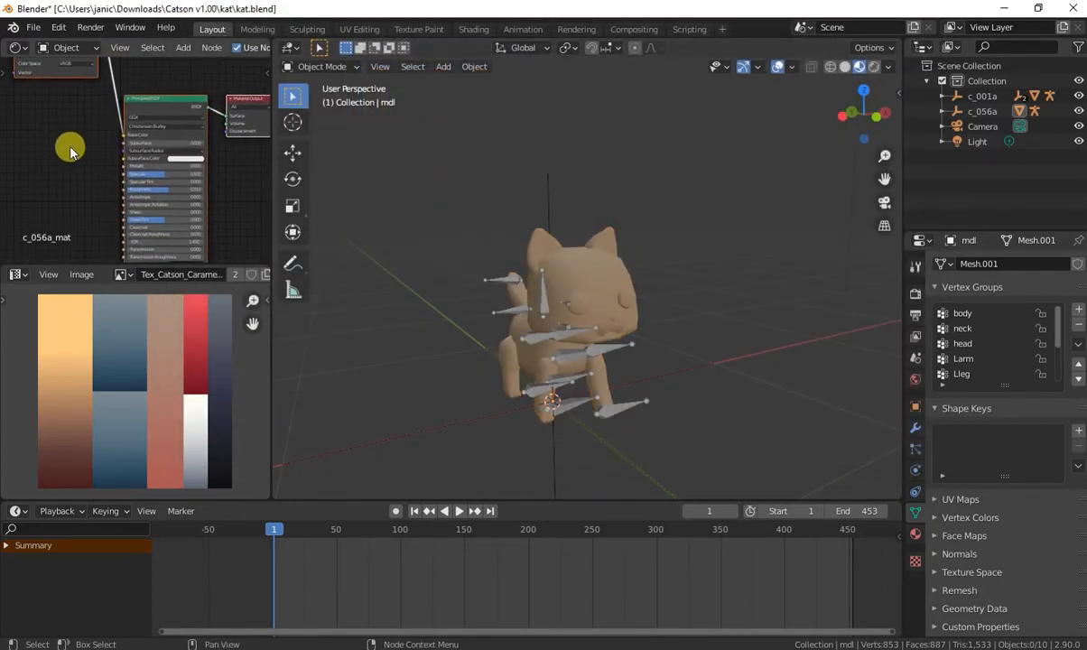
Select the cat mesh and remove its map1 UV map, keeping only UVMap
{"action": "left_click", "coordinate": [583, 274]}
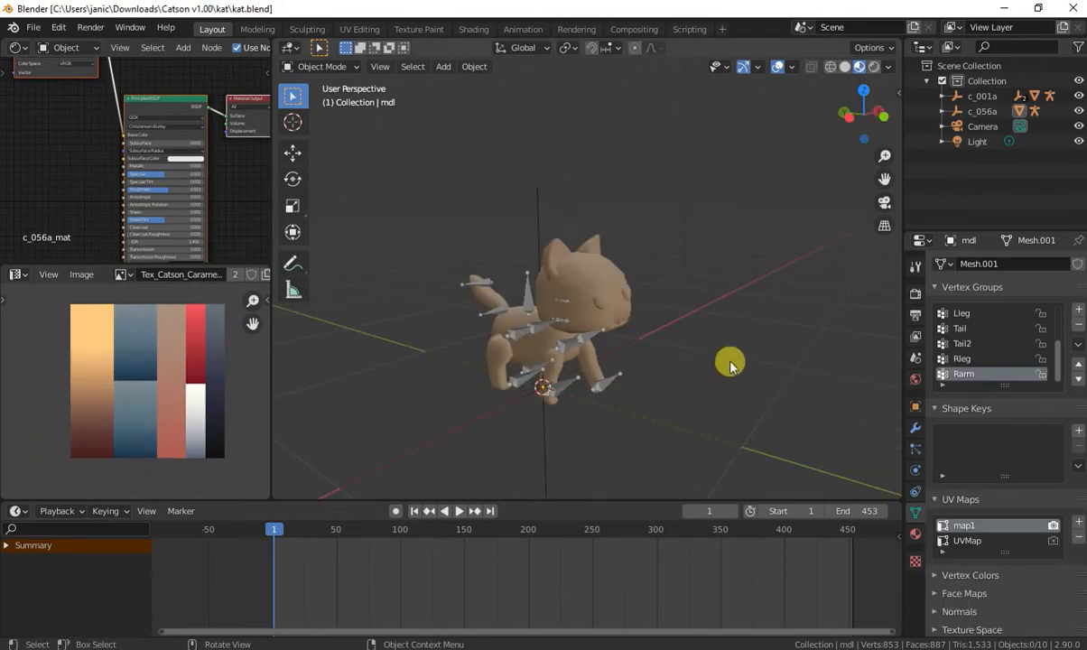
{"action": "middle_click_drag", "start_coordinate": [728, 364], "coordinate": [709, 384]}
{"action": "left_click", "coordinate": [610, 285]}
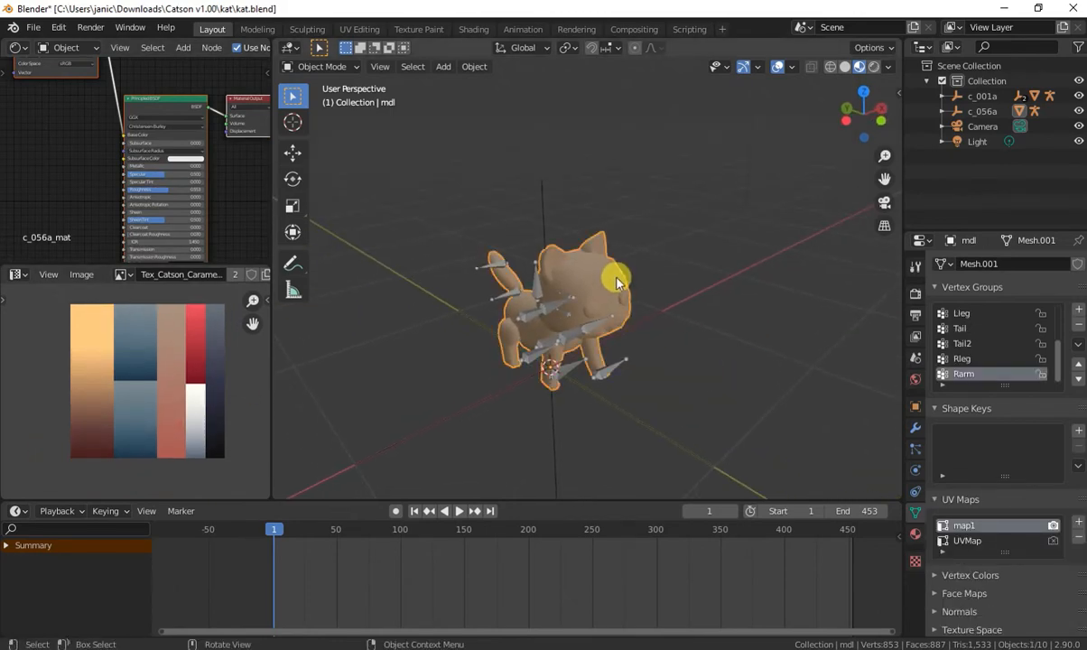
{"action": "middle_click_drag", "start_coordinate": [616, 341], "coordinate": [614, 369]}
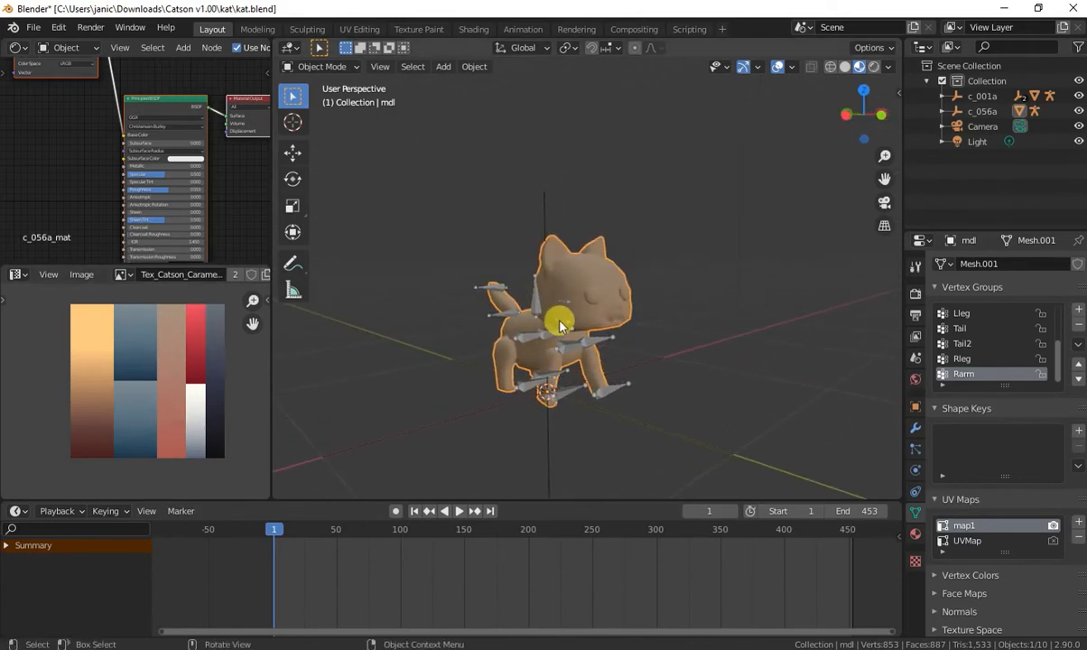
{"action": "left_click", "coordinate": [916, 491]}
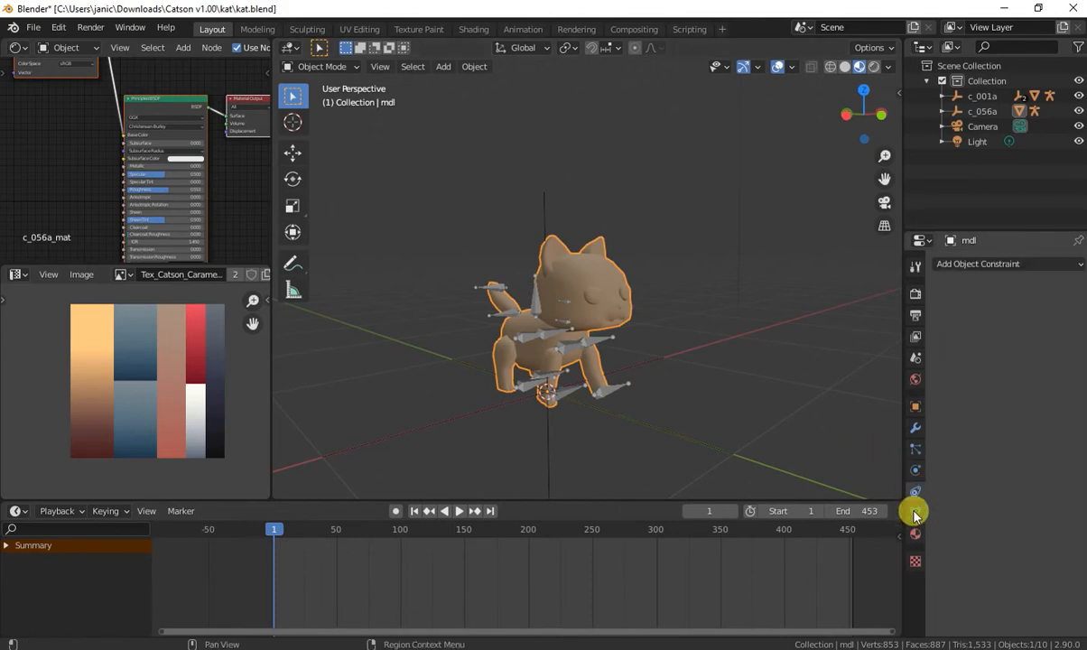
{"action": "left_click", "coordinate": [916, 512]}
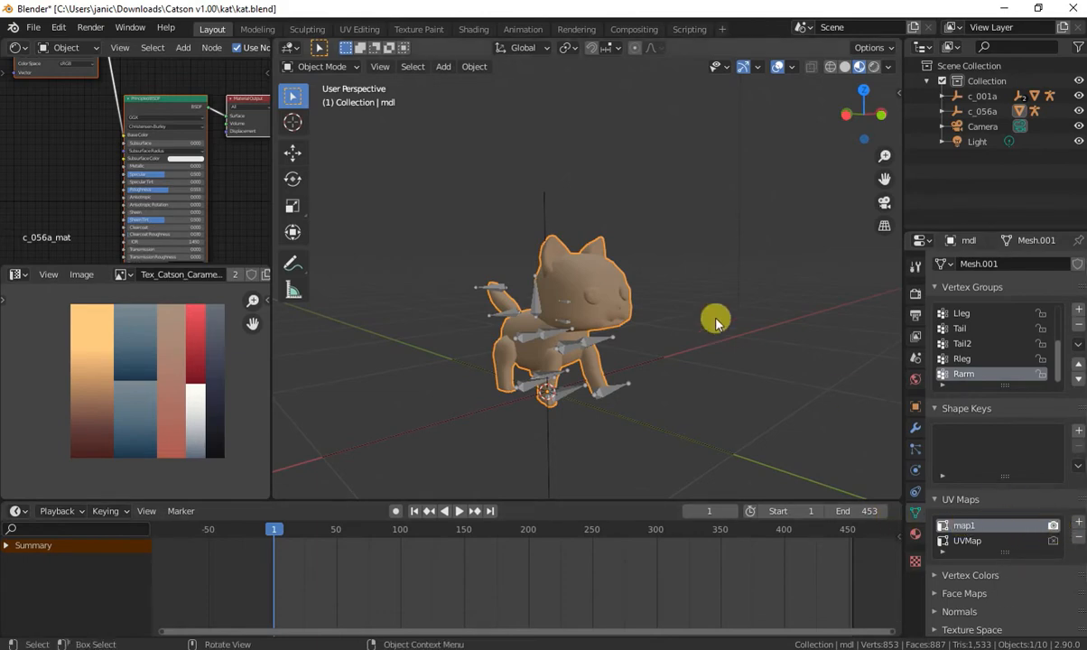
{"action": "left_click", "coordinate": [1079, 536]}
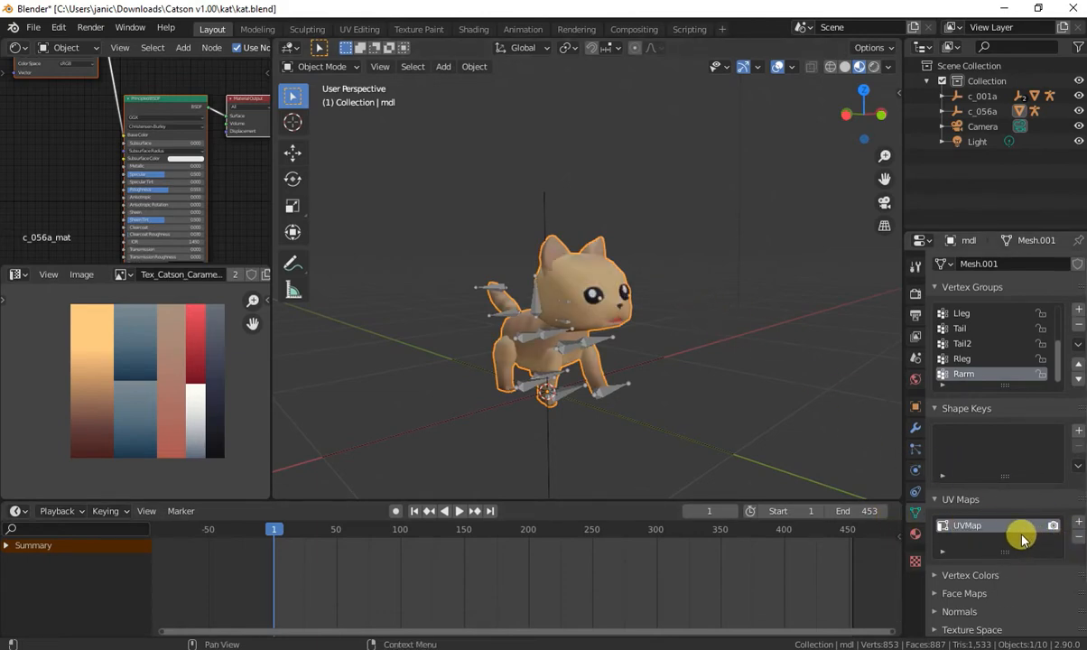
Play and stop the animation to check the textured cat, and save kat.blend
{"action": "middle_click_drag", "start_coordinate": [701, 323], "coordinate": [524, 452]}
{"action": "left_click_drag", "start_coordinate": [278, 533], "coordinate": [370, 565]}
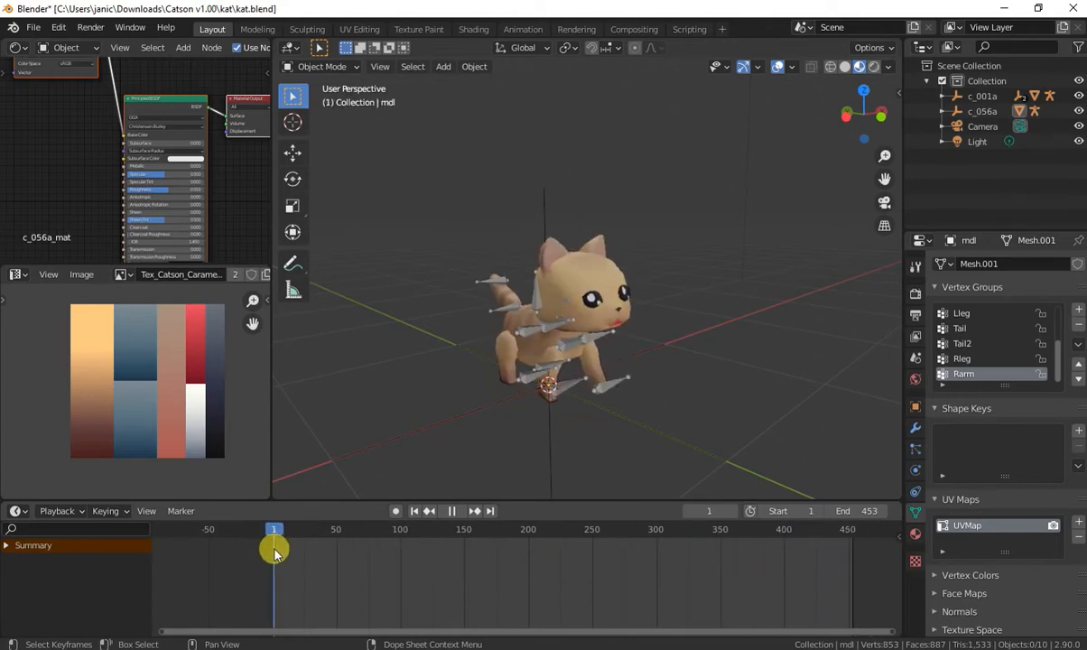
{"action": "key", "text": "space"}
{"action": "left_click", "coordinate": [33, 27]}
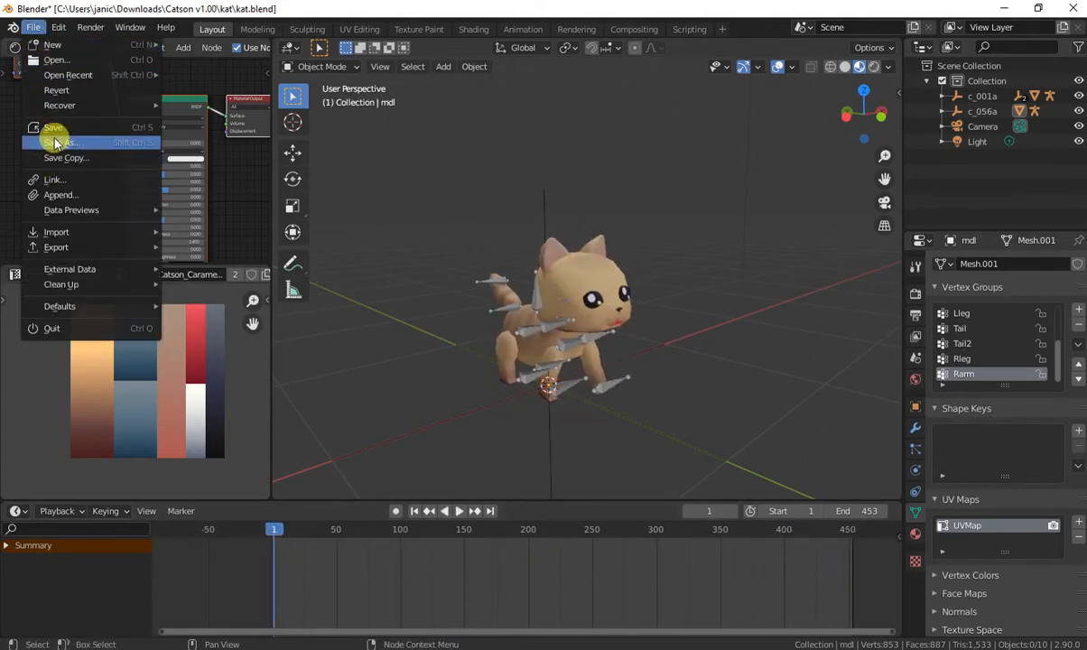
{"action": "left_click", "coordinate": [53, 128]}
{"action": "left_click", "coordinate": [576, 255]}
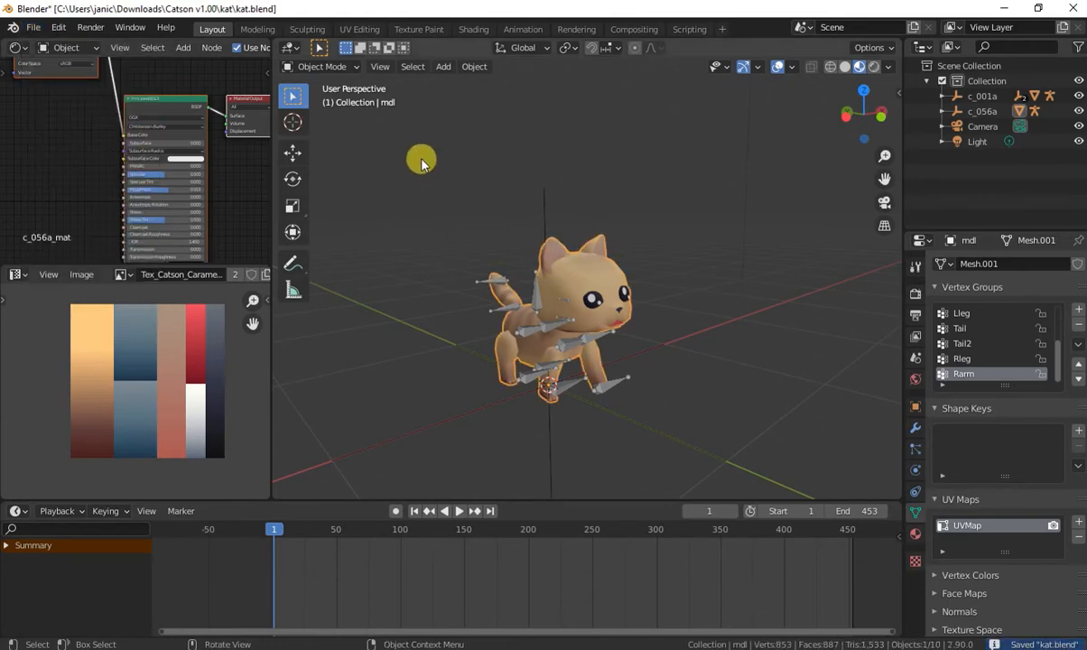
{"action": "left_click_drag", "start_coordinate": [421, 163], "coordinate": [623, 505]}
{"action": "scroll", "coordinate": [640, 400], "scroll_direction": "down", "scroll_amount": 6}
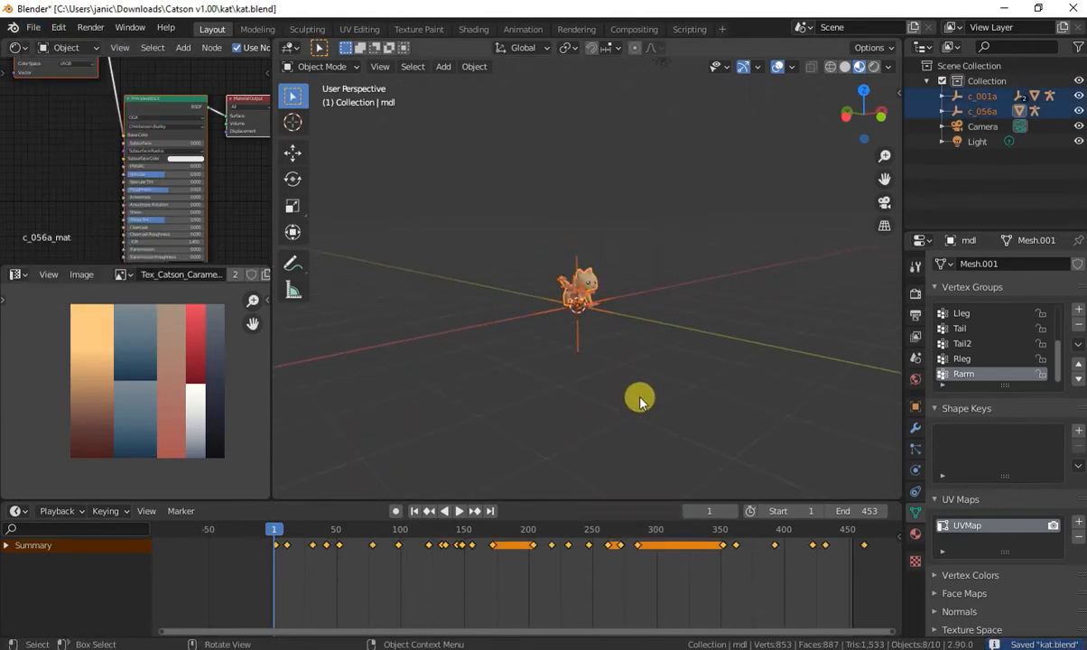
{"action": "scroll", "coordinate": [640, 343], "scroll_direction": "up", "scroll_amount": 5}
{"action": "mouse_move", "coordinate": [638, 305]}
{"action": "middle_mouse_down"}
{"action": "mouse_move", "coordinate": [650, 332]}
{"action": "mouse_move", "coordinate": [636, 313]}
{"action": "middle_mouse_up"}
{"action": "scroll", "coordinate": [636, 312], "scroll_direction": "down", "scroll_amount": 5}
{"action": "left_click", "coordinate": [656, 179]}
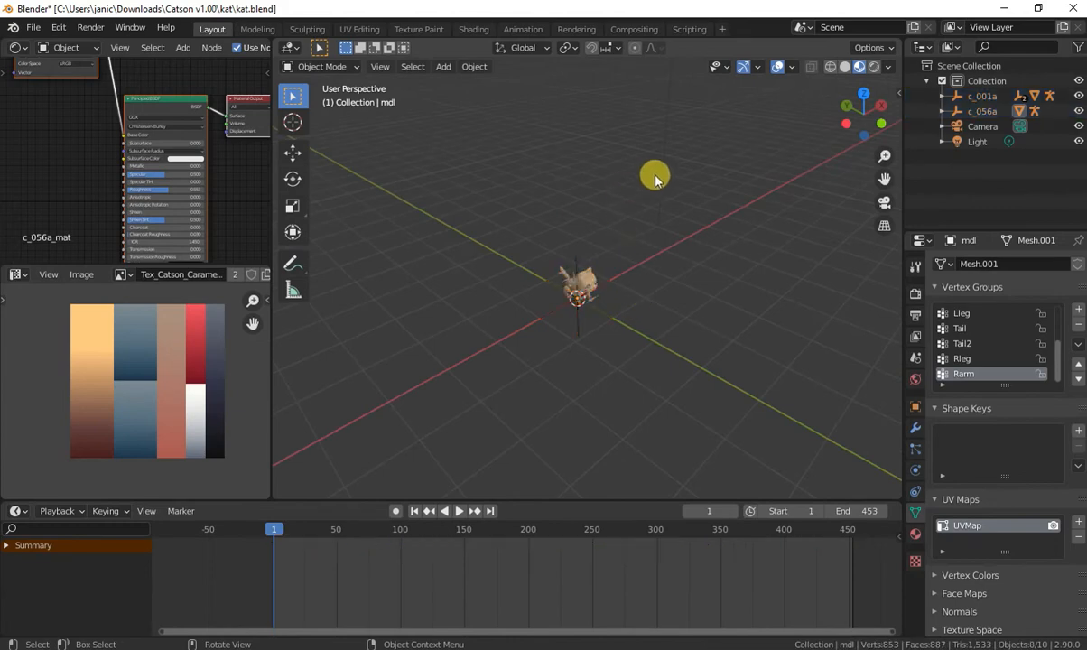
Delete the camera and the light from the scene
{"action": "left_click", "coordinate": [665, 172]}
{"action": "scroll", "coordinate": [624, 193], "scroll_direction": "down", "scroll_amount": 4}
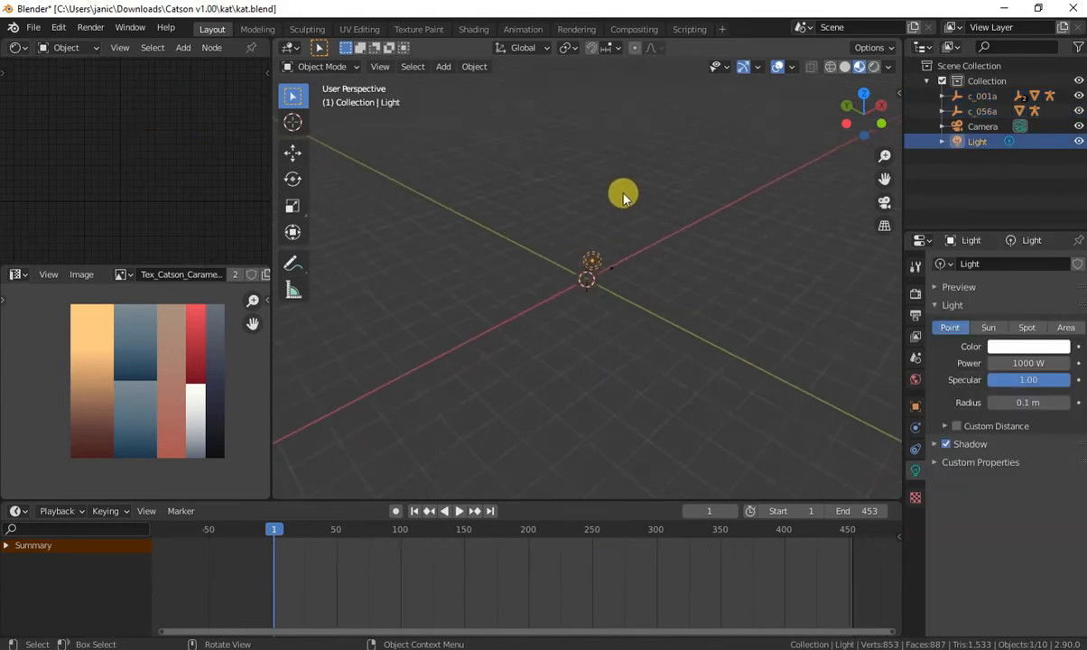
{"action": "scroll", "coordinate": [622, 228], "scroll_direction": "up", "scroll_amount": 2}
{"action": "left_click_drag", "start_coordinate": [592, 145], "coordinate": [775, 236]}
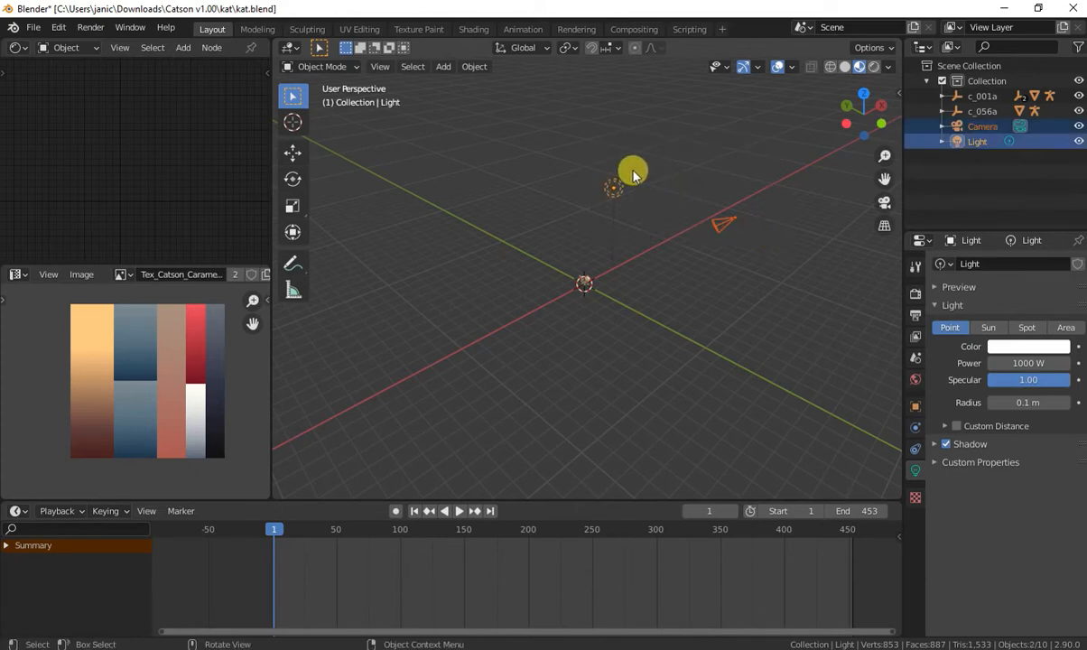
{"action": "key", "text": "Delete"}
Select the whole cat model together with its armatures and save kat.blend
{"action": "scroll", "coordinate": [488, 359], "scroll_direction": "up", "scroll_amount": 5}
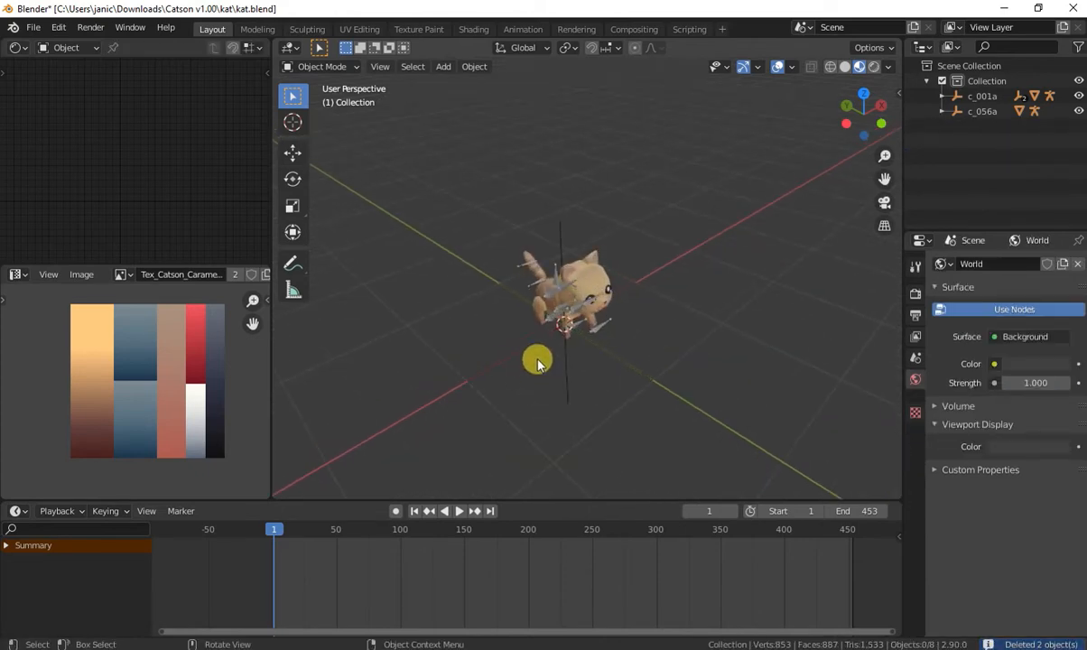
{"action": "middle_click_drag", "start_coordinate": [537, 363], "coordinate": [438, 276]}
{"action": "left_click_drag", "start_coordinate": [445, 190], "coordinate": [684, 435]}
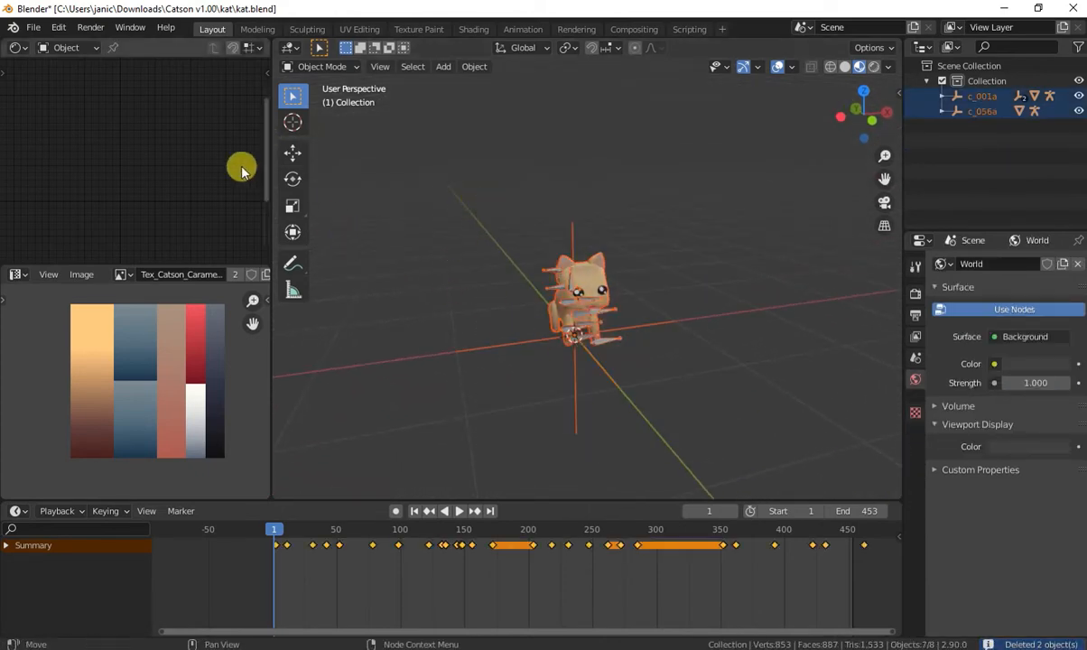
{"action": "left_click", "coordinate": [36, 29]}
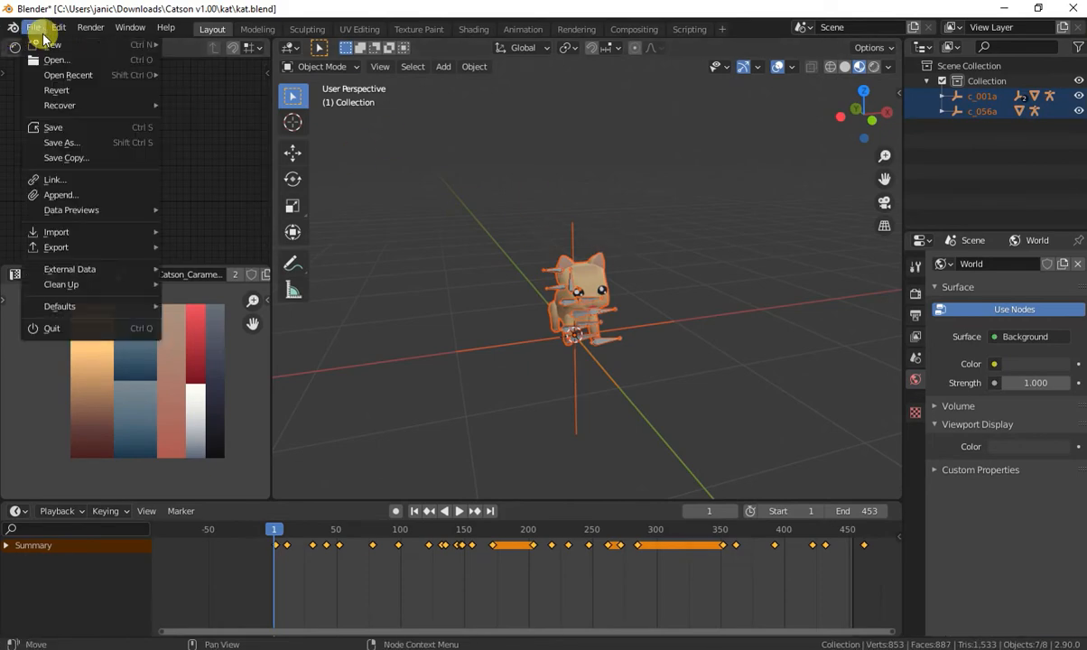
{"action": "left_click", "coordinate": [55, 127]}
Open the FBX export dialog for the selected cat model
{"action": "left_click", "coordinate": [33, 29]}
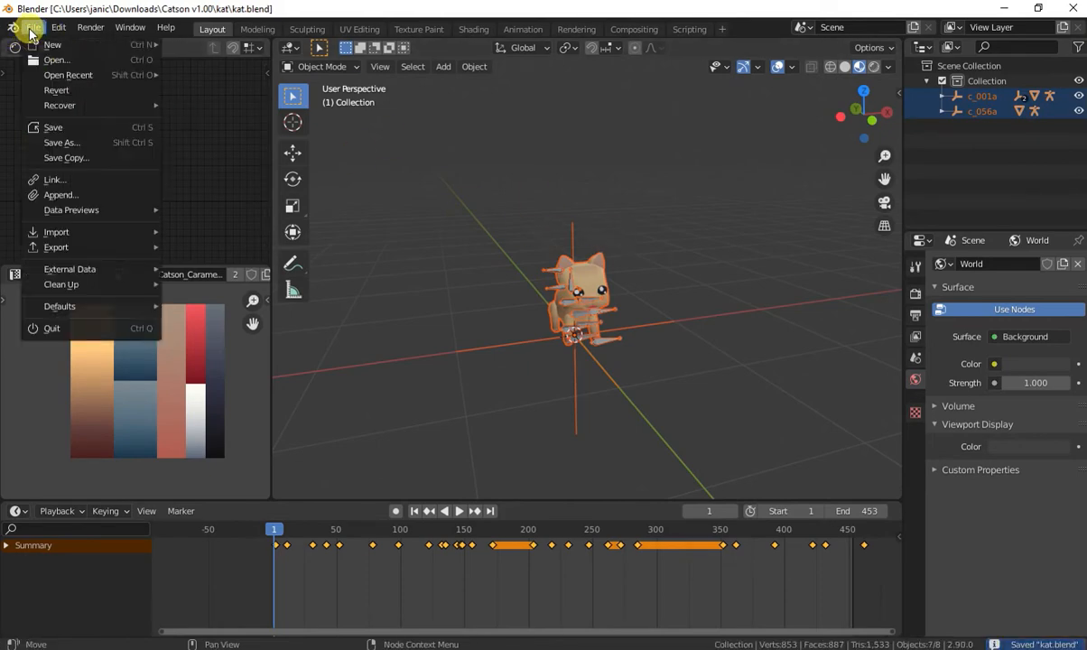
{"action": "mouse_move", "coordinate": [54, 246]}
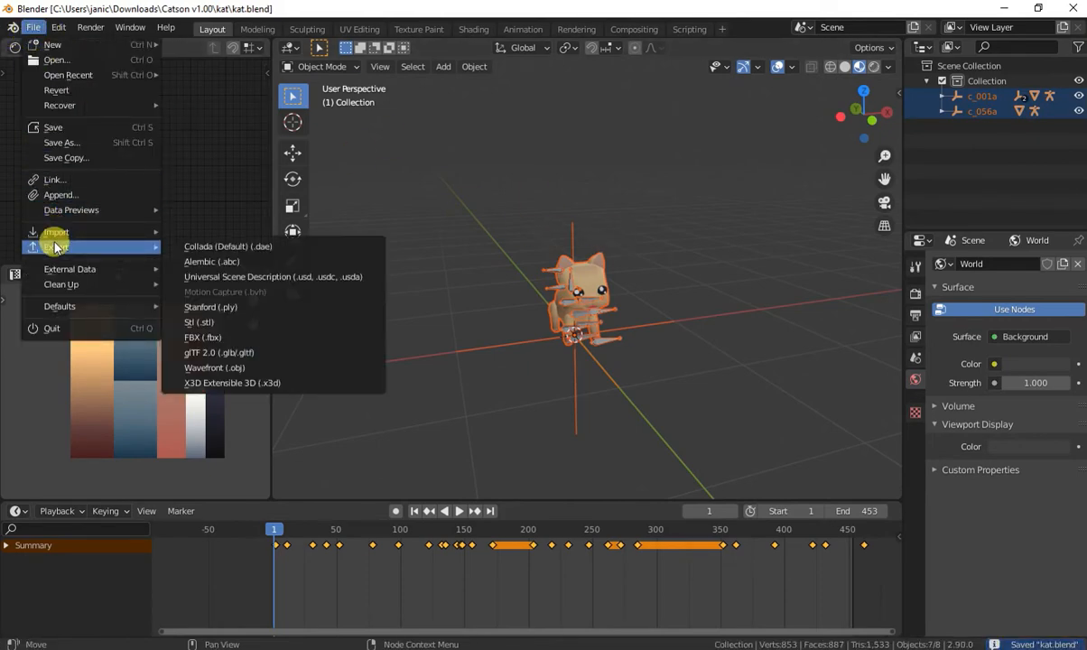
{"action": "left_click", "coordinate": [218, 338]}
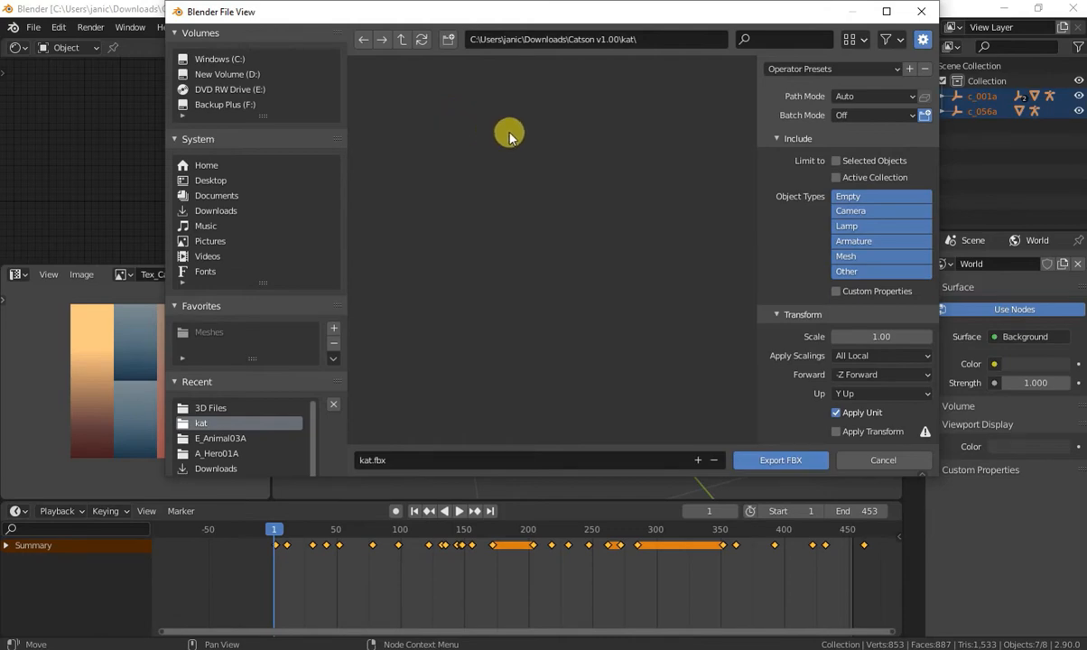
Copy the c_056a_ambient PNG from the E_Animal03A folder into the kat folder
{"action": "left_click_drag", "start_coordinate": [1086, 136], "coordinate": [301, 113]}
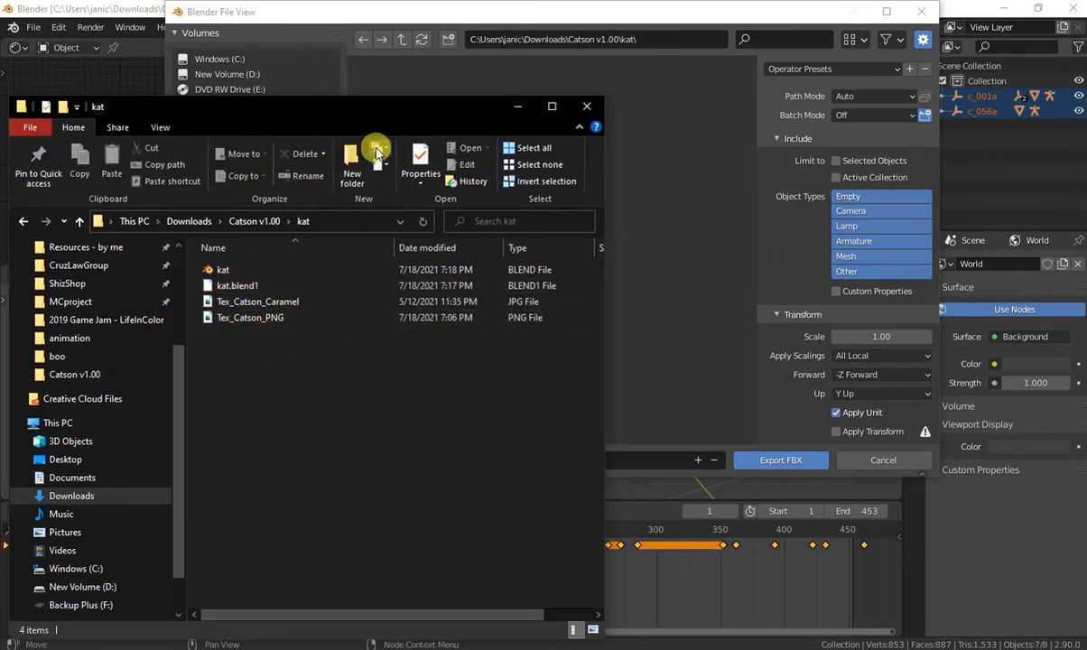
{"action": "mouse_move", "coordinate": [194, 649]}
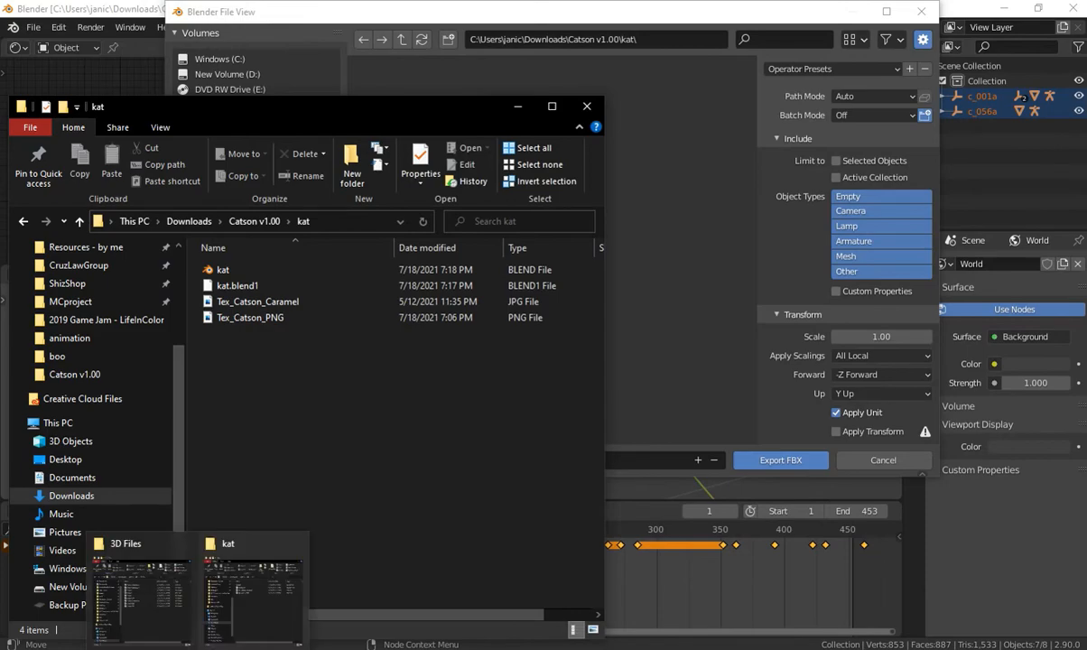
{"action": "left_click", "coordinate": [159, 609]}
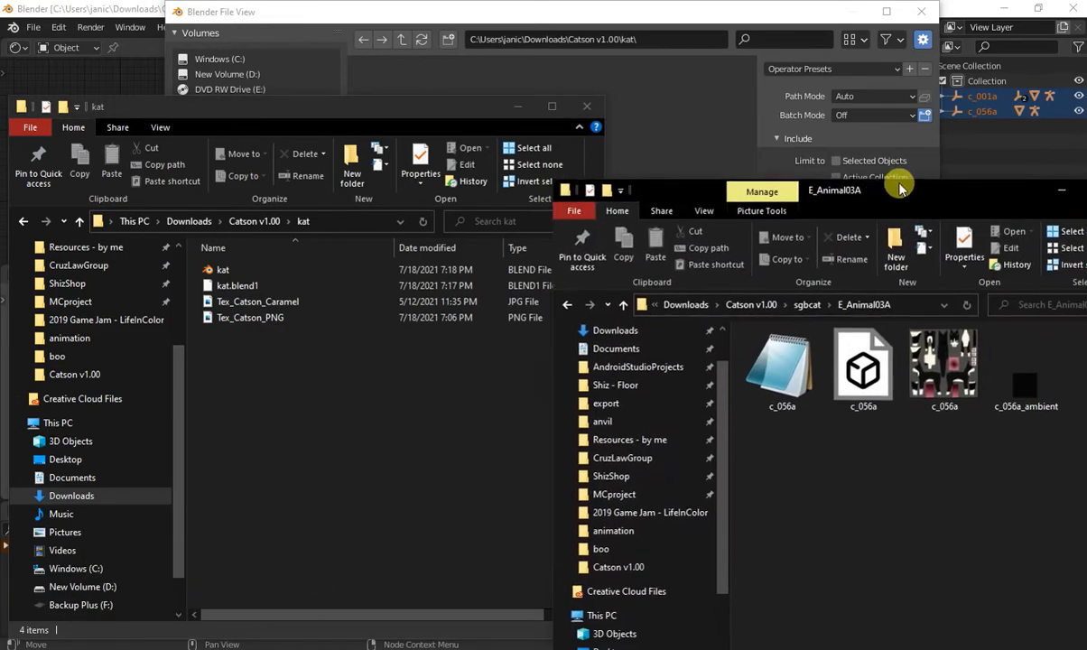
{"action": "left_click_drag", "start_coordinate": [899, 183], "coordinate": [777, 83]}
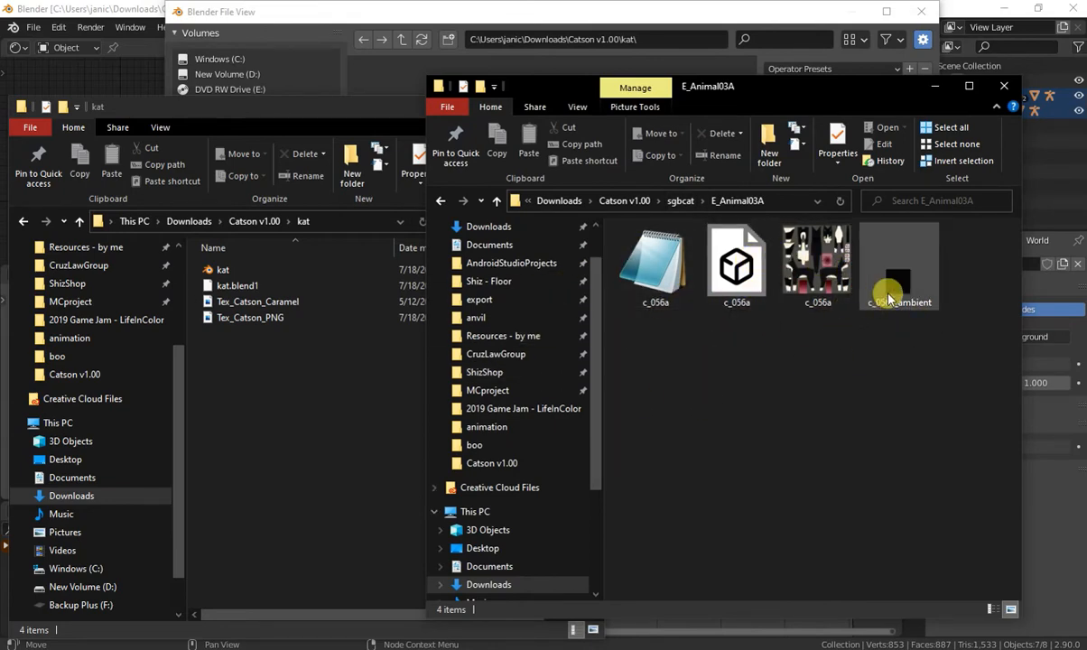
{"action": "left_click", "coordinate": [907, 286]}
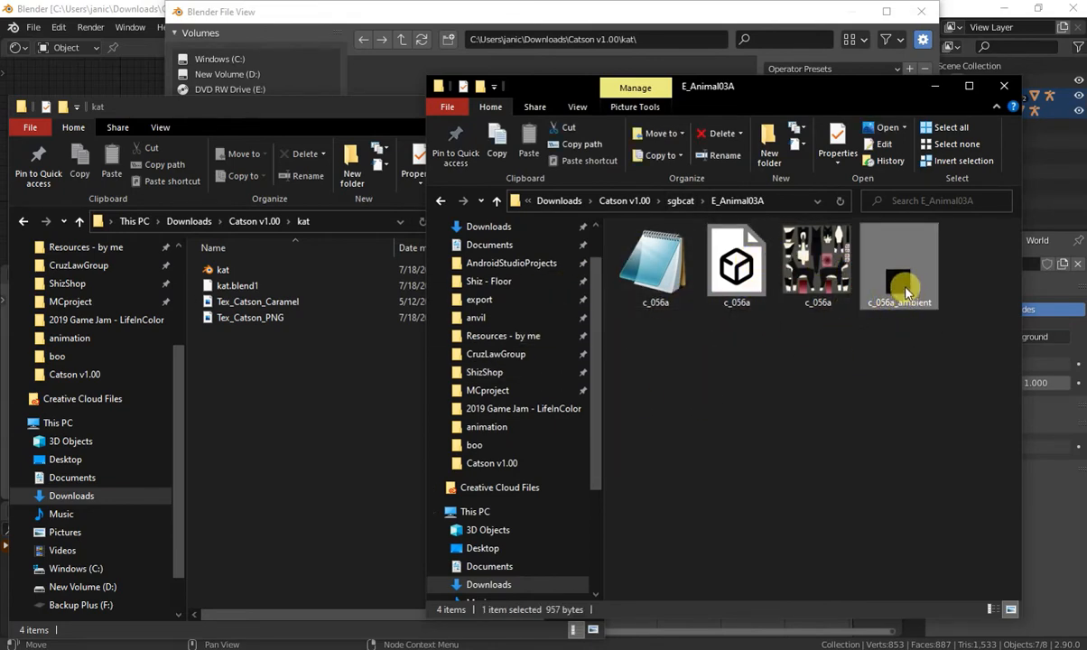
{"action": "left_click_drag", "start_coordinate": [895, 246], "coordinate": [684, 323]}
{"action": "right_click_drag", "start_coordinate": [683, 323], "coordinate": [316, 370]}
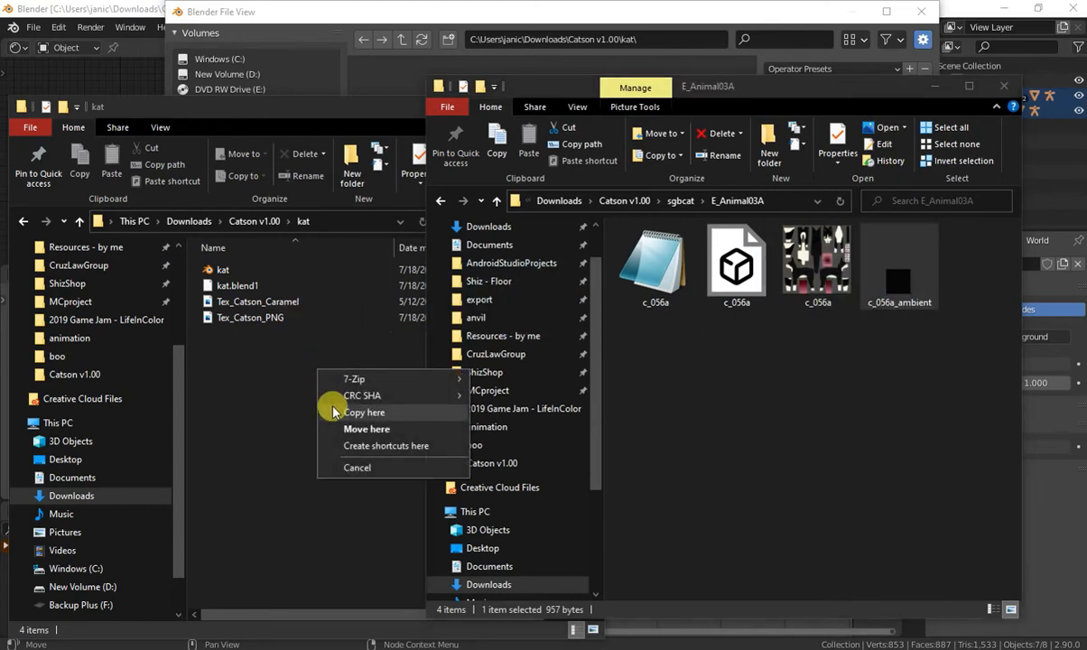
{"action": "left_click", "coordinate": [364, 413]}
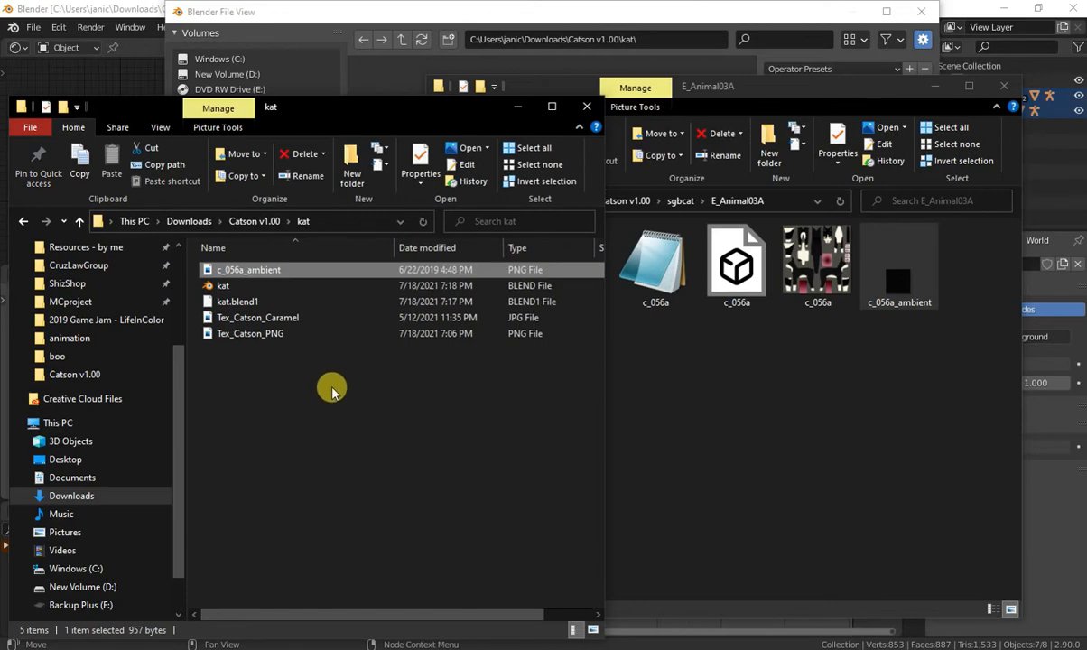
Copy the c_056a DEF file from E_Animal03A into the kat folder and rename the copy as kat
{"action": "left_click", "coordinate": [782, 357]}
{"action": "left_click", "coordinate": [718, 269]}
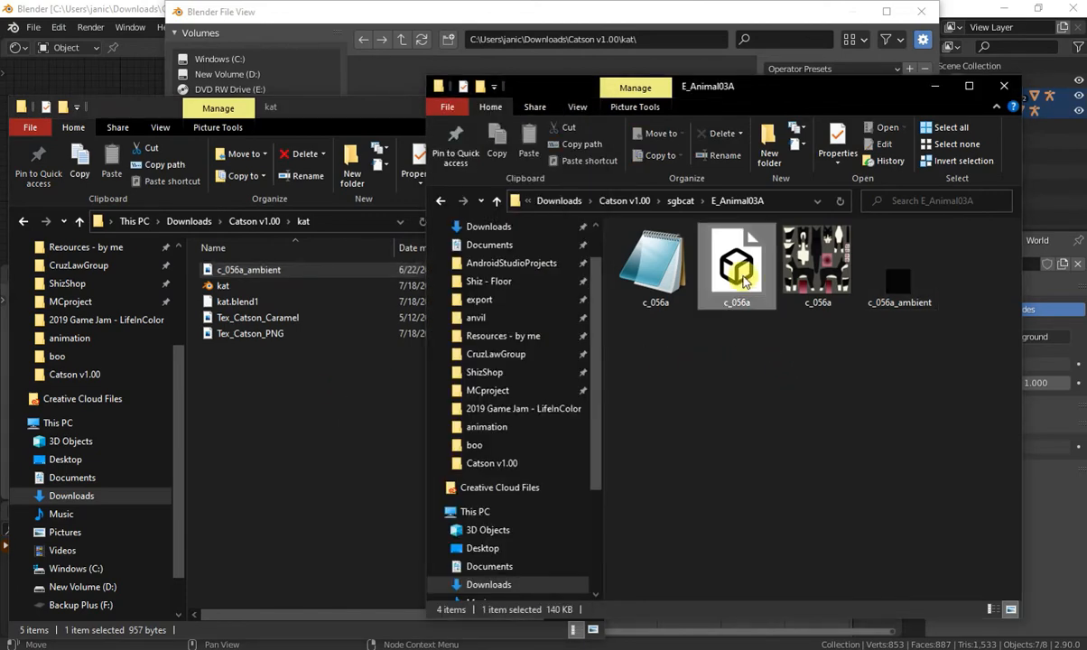
{"action": "left_click", "coordinate": [654, 275]}
{"action": "right_click_drag", "start_coordinate": [659, 275], "coordinate": [297, 413]}
{"action": "left_click", "coordinate": [318, 450]}
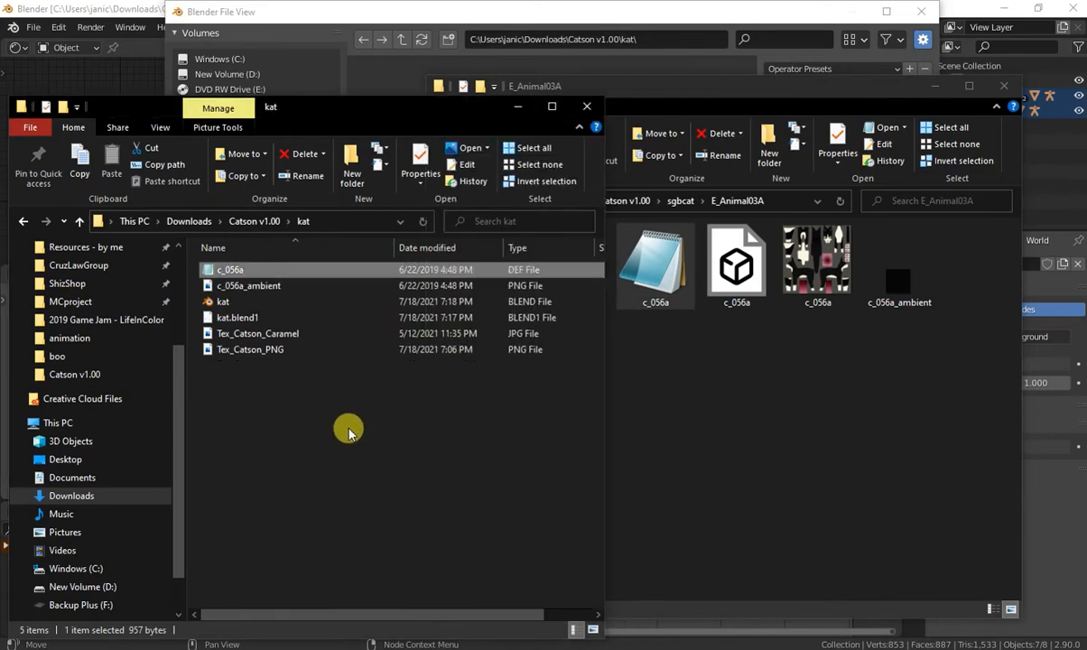
{"action": "left_click", "coordinate": [226, 270]}
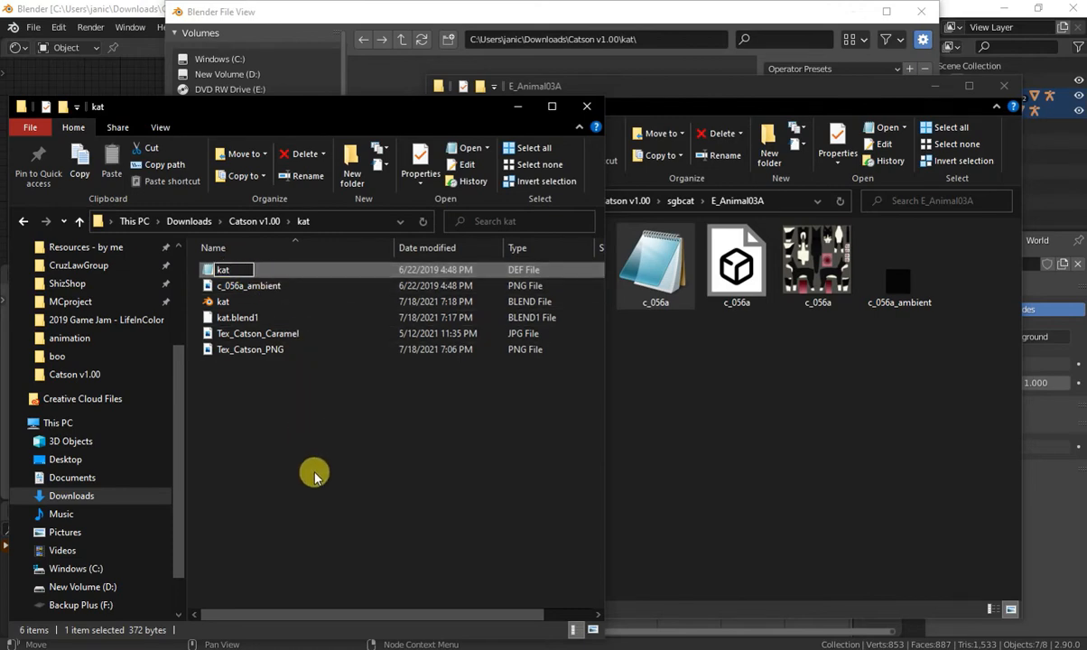
{"action": "key", "text": "Return"}
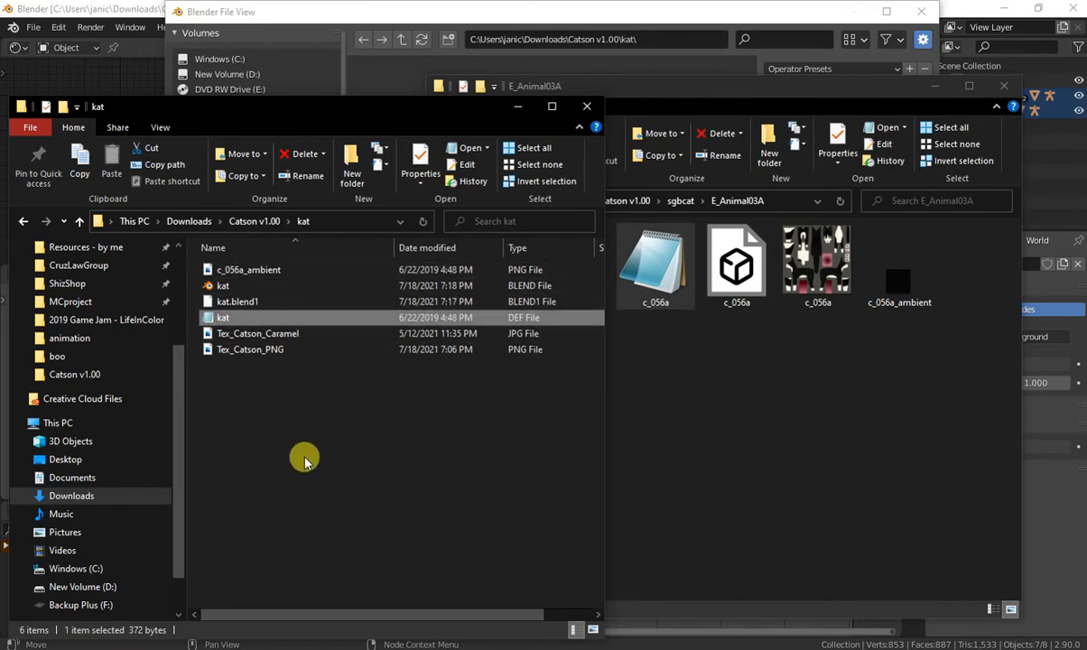
Open the kat DEF file to review its animation names and frame ranges, and close it
{"action": "double_click", "coordinate": [233, 319]}
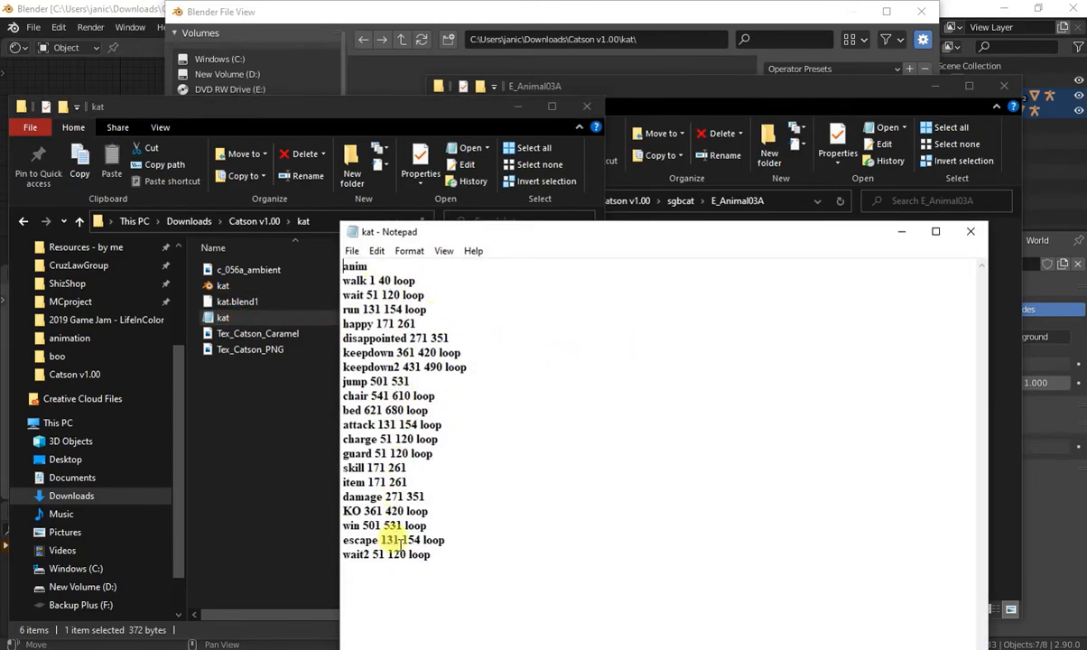
{"action": "left_click", "coordinate": [972, 237]}
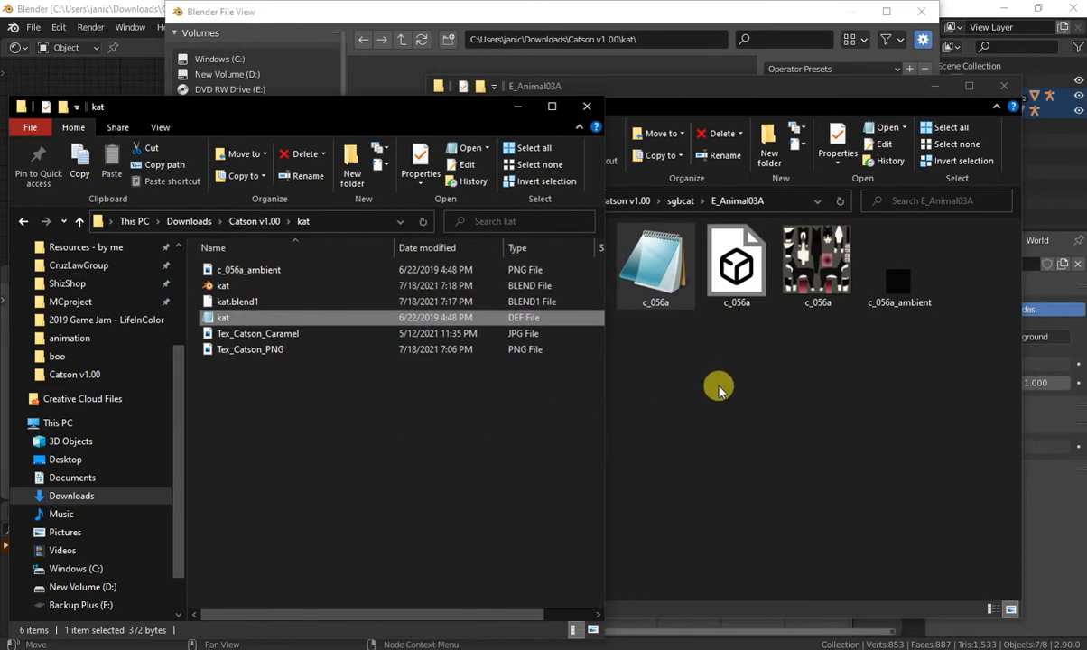
{"action": "left_click", "coordinate": [720, 389]}
{"action": "left_click", "coordinate": [287, 308]}
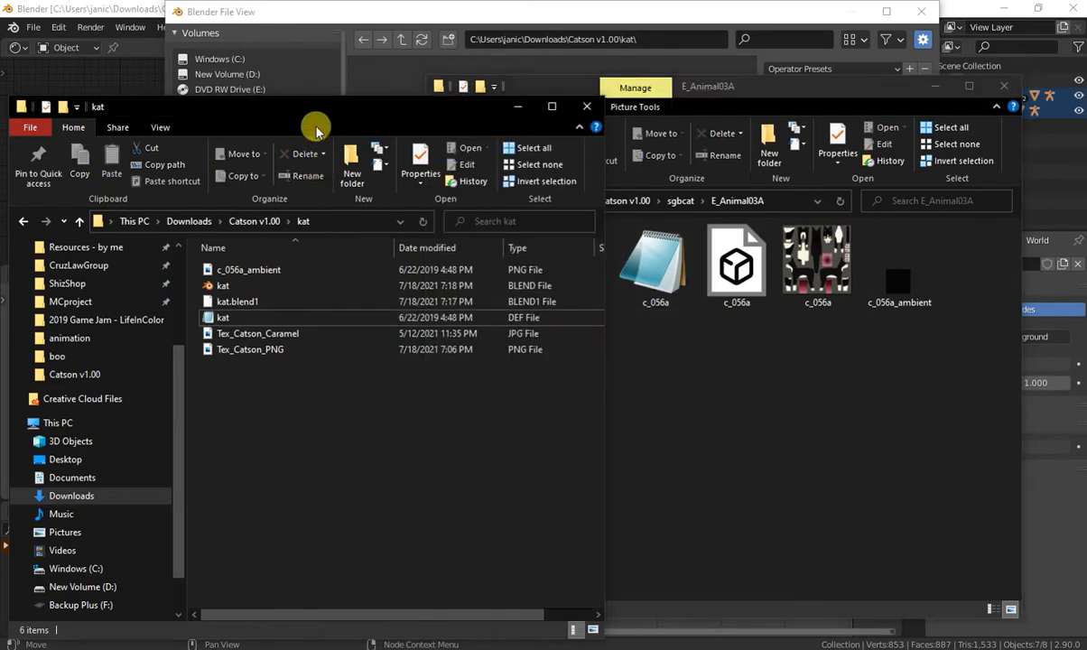
Export only the selected objects as kat.fbx into the kat folder at scale 0.01
{"action": "left_click", "coordinate": [325, 11]}
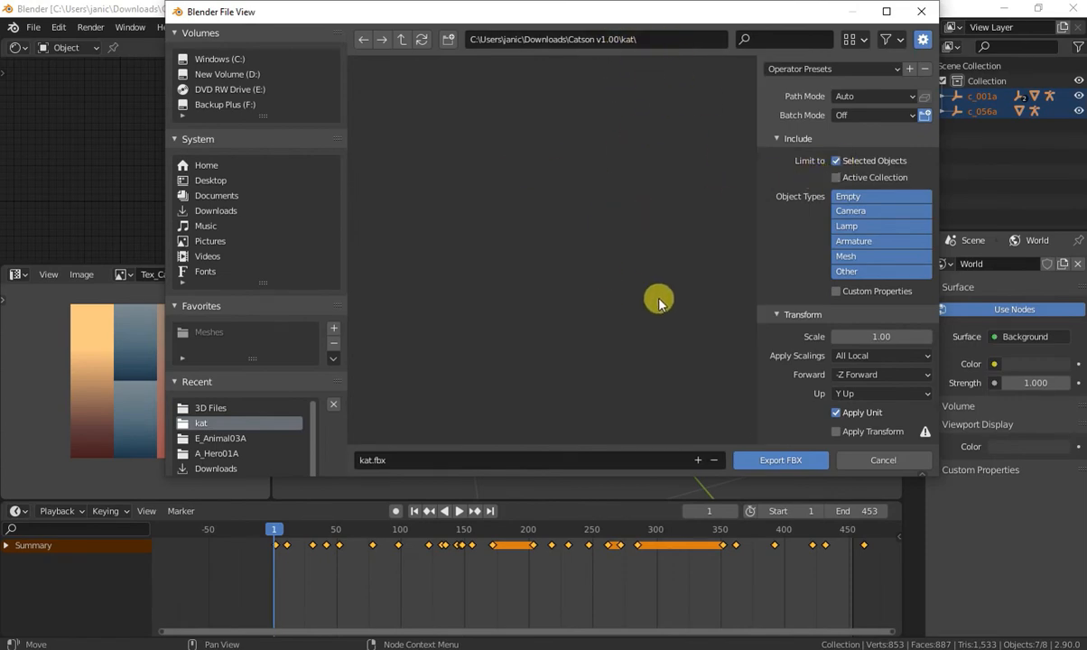
{"action": "left_click", "coordinate": [862, 336]}
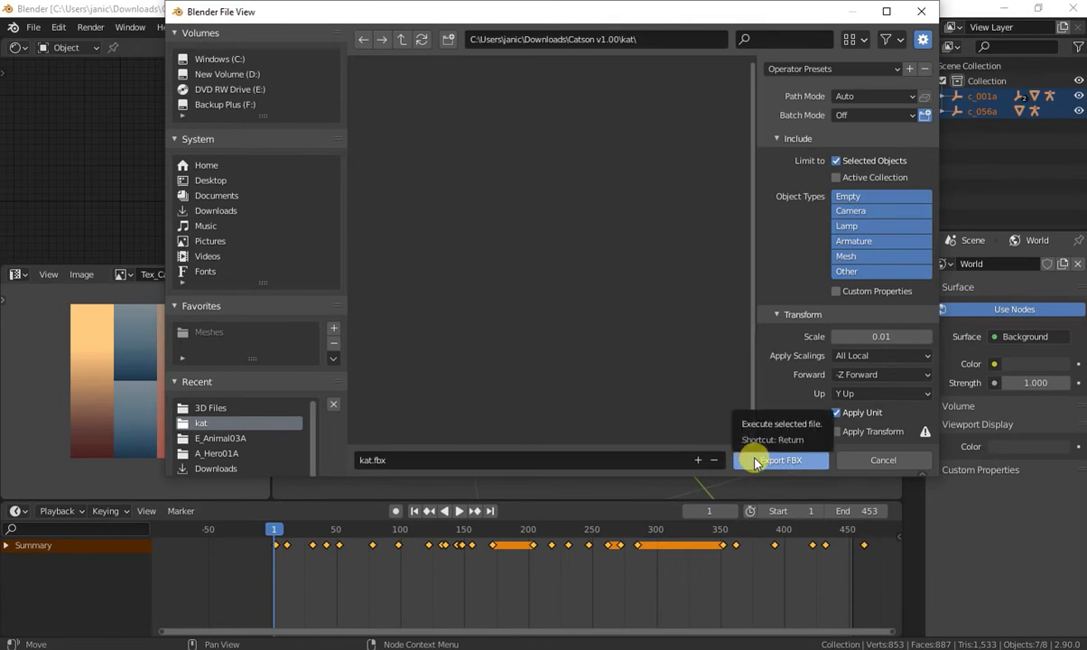
{"action": "left_click", "coordinate": [757, 461]}
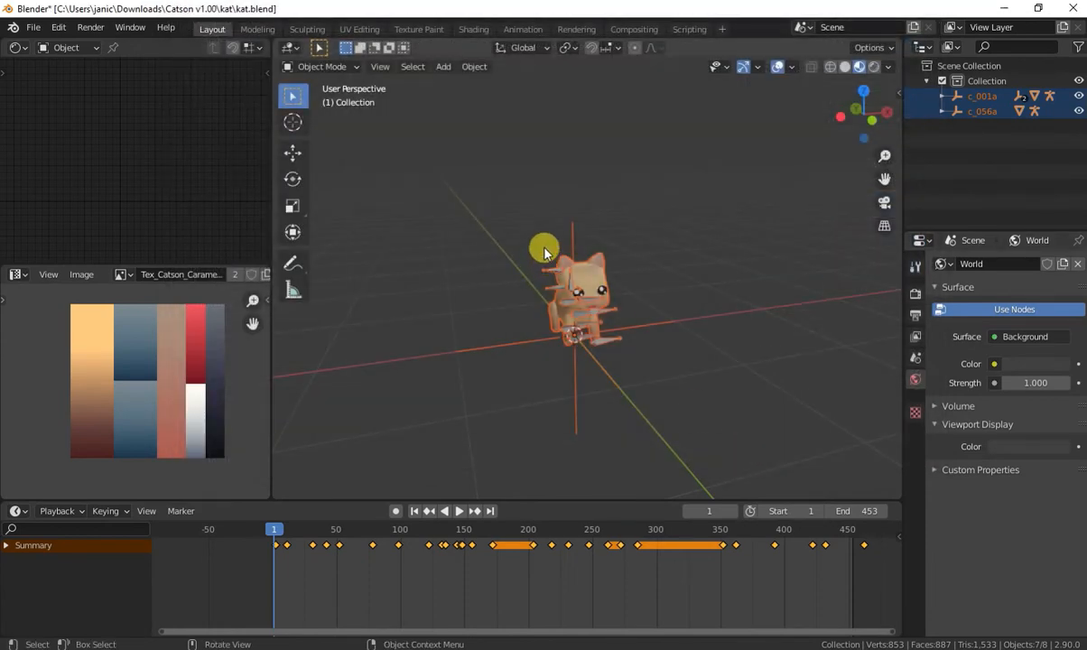
Switch to SMILE GAME BUILDER and open the LakeStyle map in an angled view
{"action": "left_click_drag", "start_coordinate": [1086, 135], "coordinate": [262, 3]}
{"action": "scroll", "coordinate": [47, 479], "scroll_direction": "down", "scroll_amount": 12}
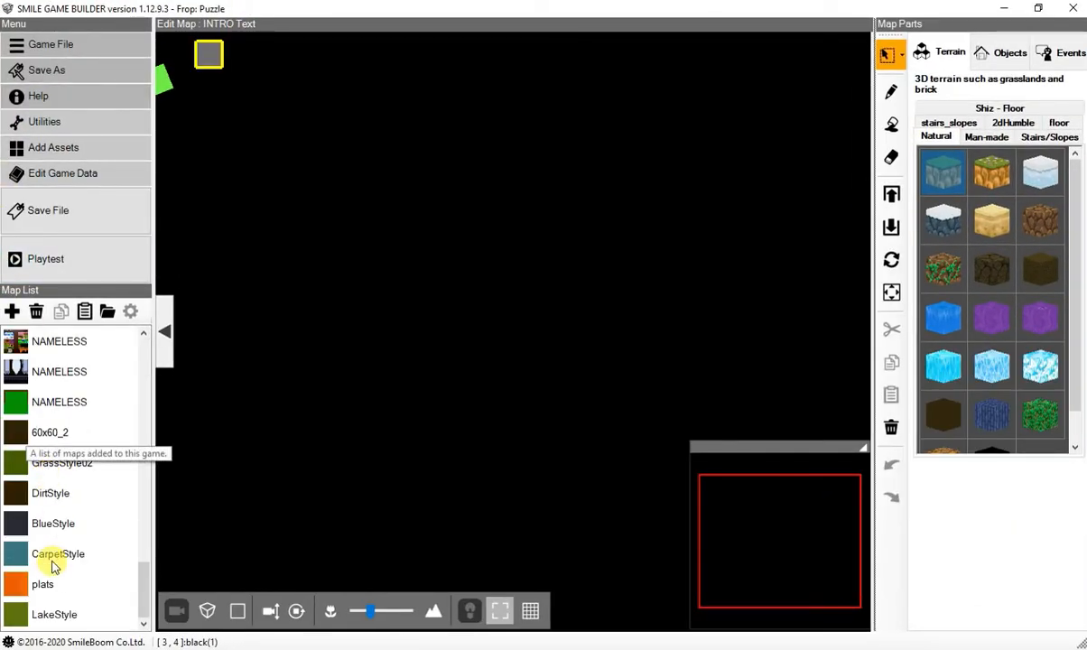
{"action": "left_click", "coordinate": [63, 614]}
{"action": "scroll", "coordinate": [404, 402], "scroll_direction": "down", "scroll_amount": 4}
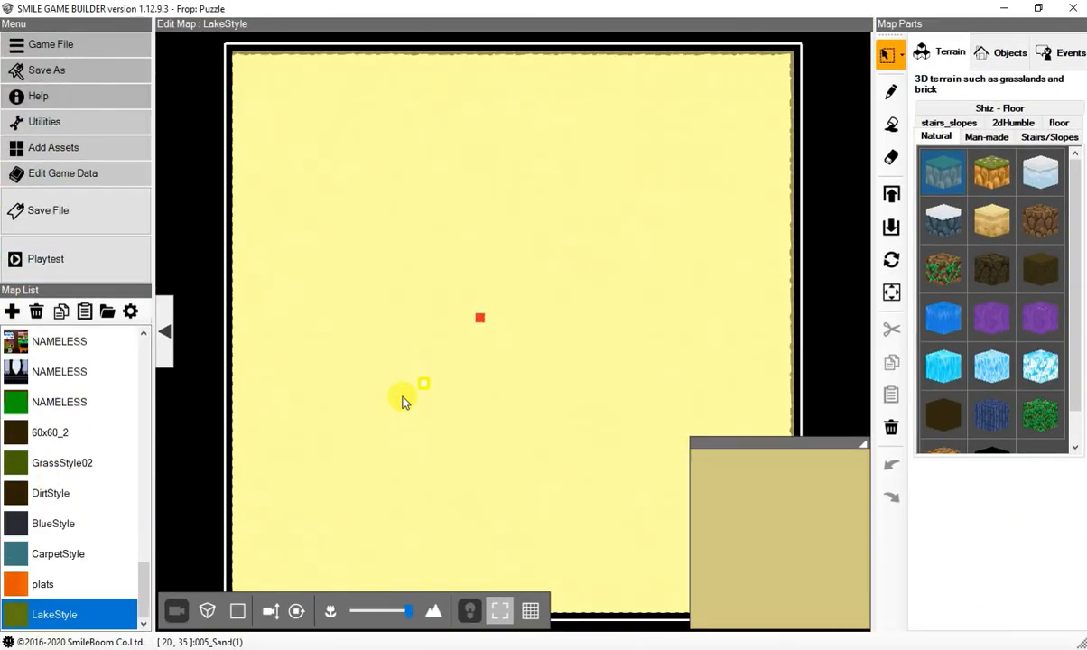
{"action": "scroll", "coordinate": [409, 403], "scroll_direction": "up", "scroll_amount": 6}
{"action": "scroll", "coordinate": [410, 402], "scroll_direction": "down", "scroll_amount": 3}
{"action": "middle_click_drag", "start_coordinate": [410, 401], "coordinate": [457, 252]}
{"action": "scroll", "coordinate": [457, 254], "scroll_direction": "up", "scroll_amount": 3}
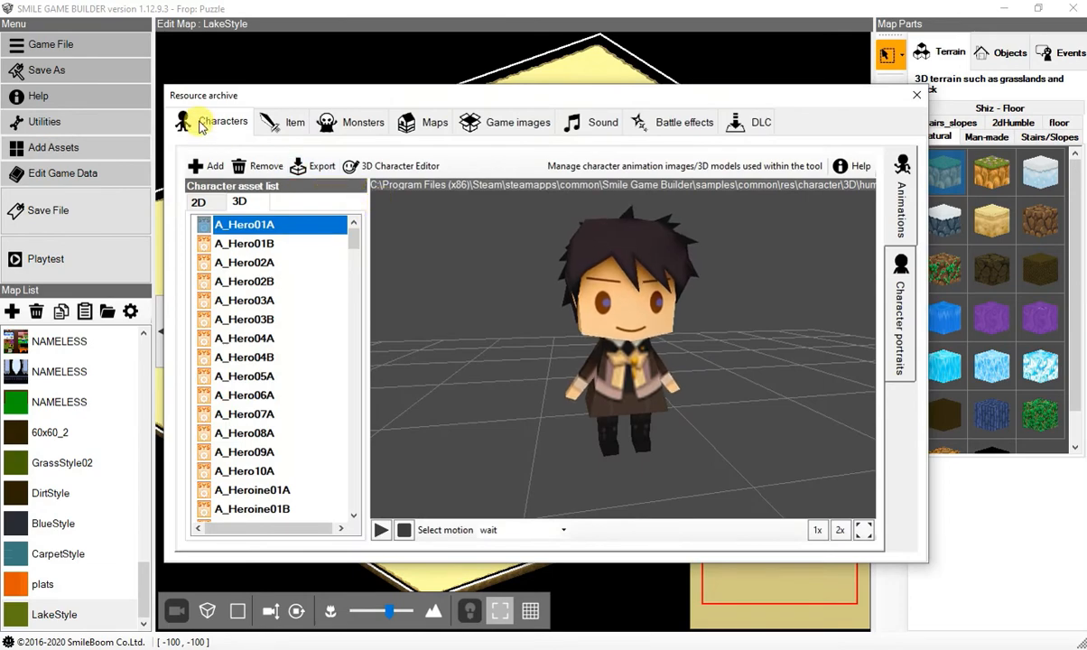
Try to add kat.fbx from the Catson v1.00\kat folder as a 3D character asset, with import scale 1.000
{"action": "left_click", "coordinate": [206, 168]}
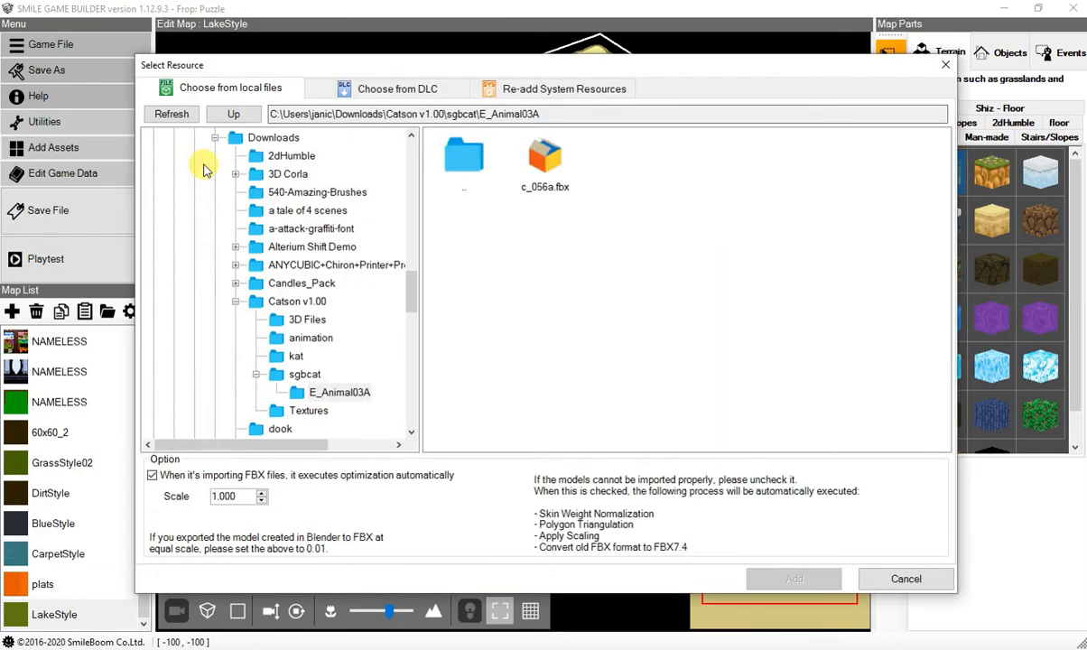
{"action": "double_click", "coordinate": [468, 174]}
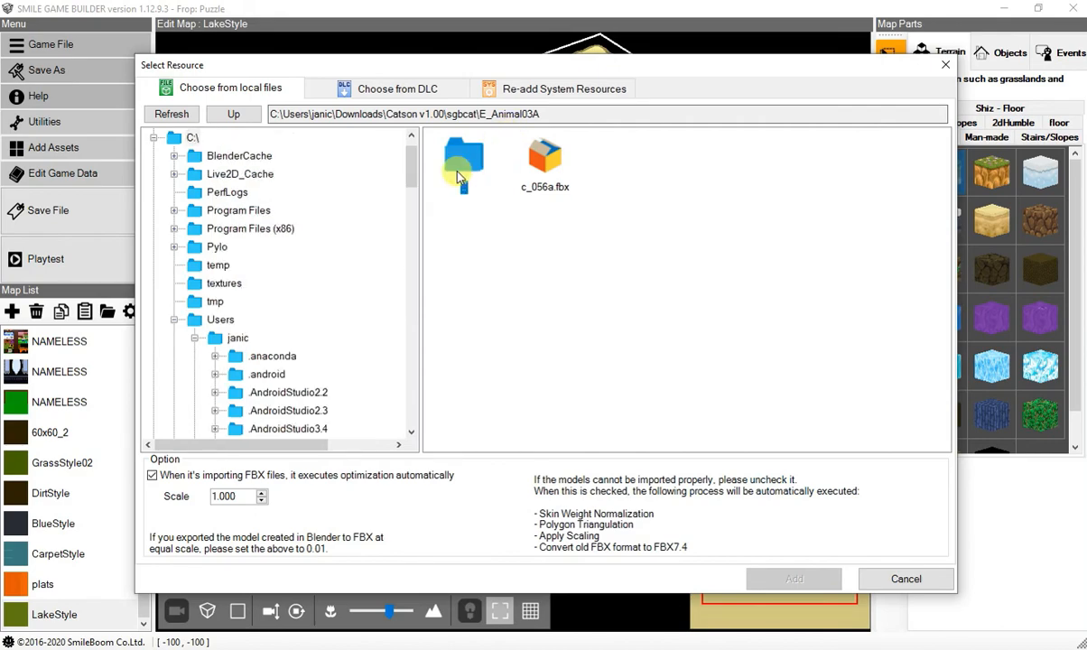
{"action": "double_click", "coordinate": [475, 163]}
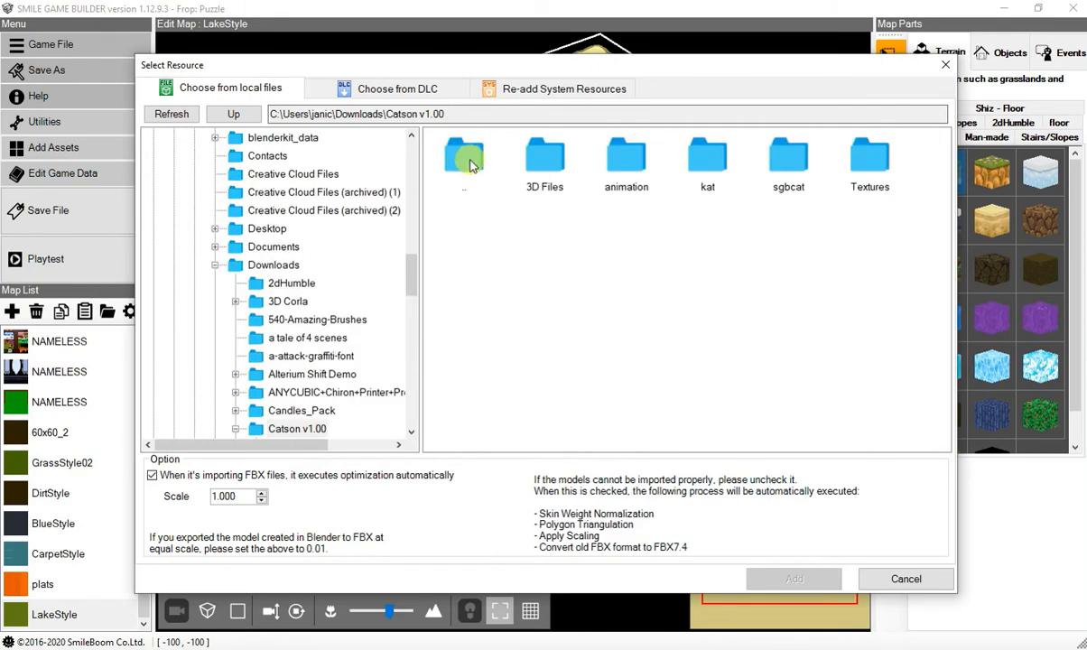
{"action": "double_click", "coordinate": [700, 161]}
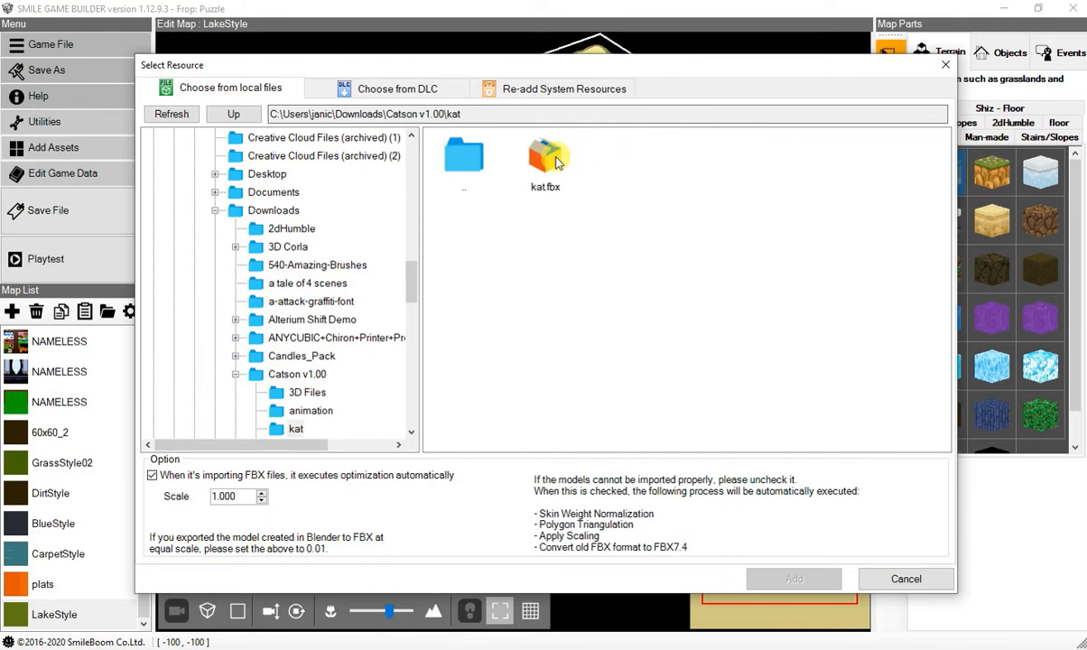
{"action": "left_click", "coordinate": [556, 161]}
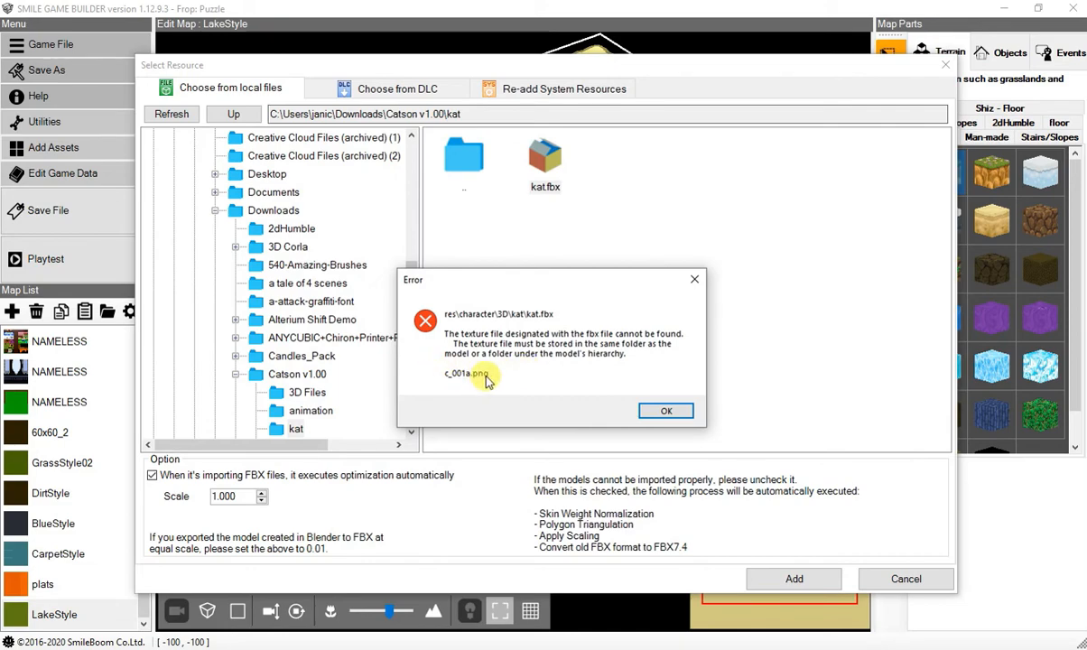
{"action": "left_click", "coordinate": [668, 412]}
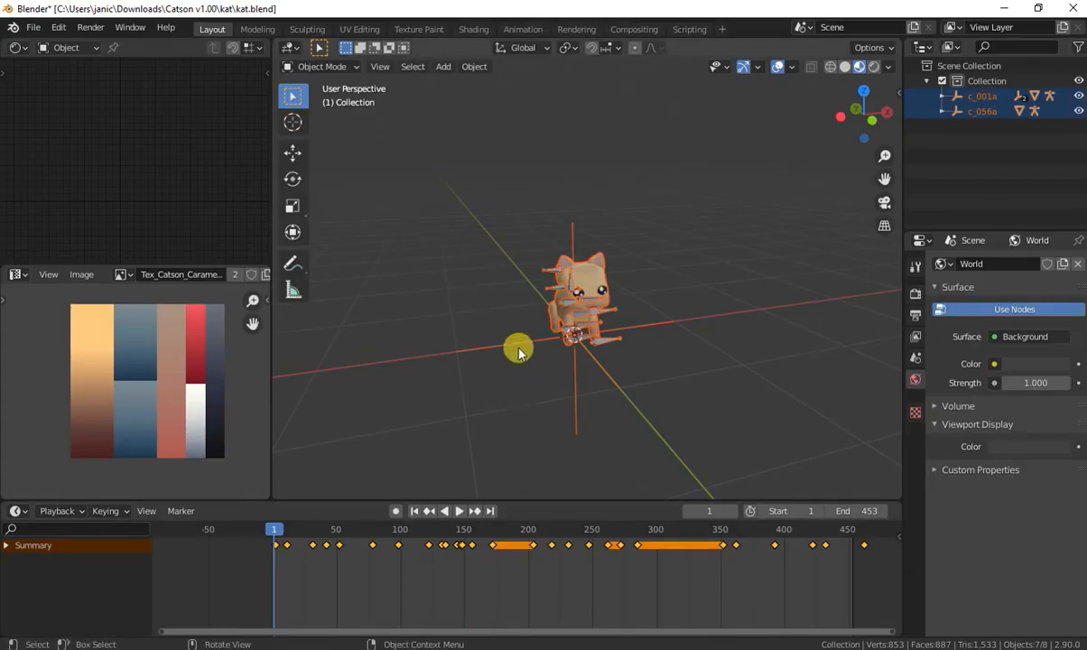
Switch back to Blender, move the c_001a model above the cat, enlarge it to reveal its mesh, and keep it selected
{"action": "middle_click_drag", "start_coordinate": [517, 347], "coordinate": [560, 340]}
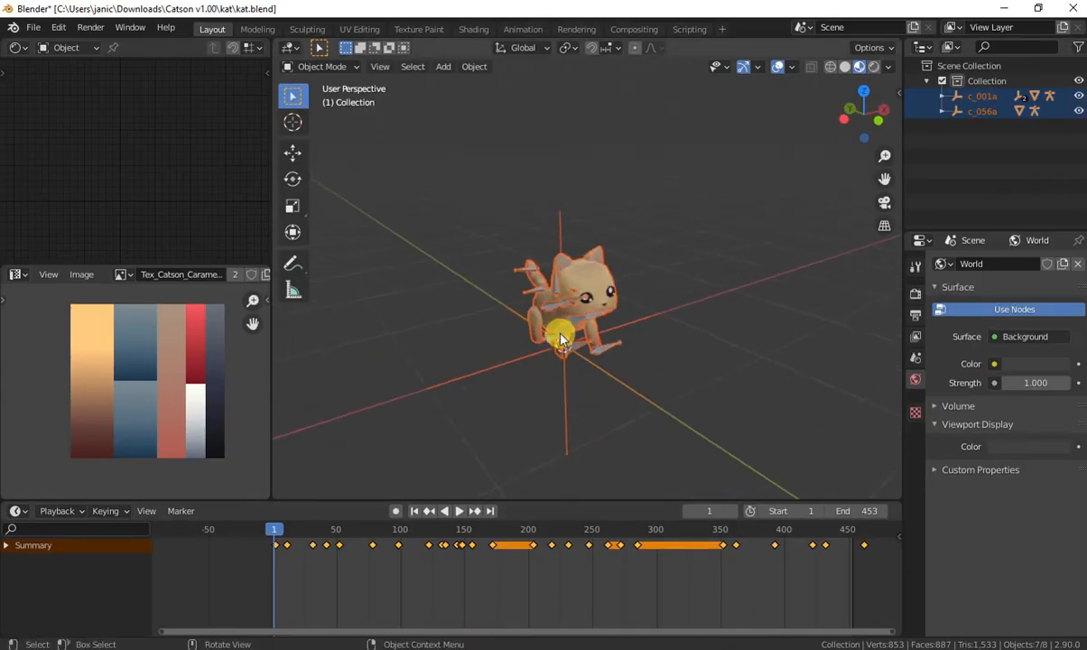
{"action": "scroll", "coordinate": [560, 340], "scroll_direction": "up", "scroll_amount": 4}
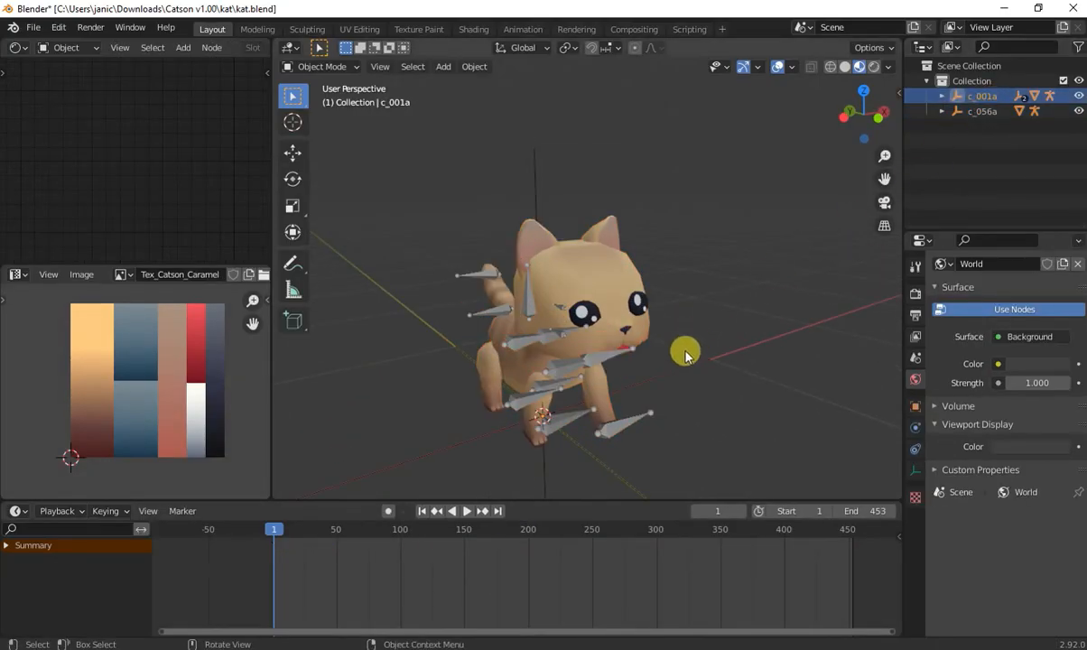
{"action": "key", "text": "g"}
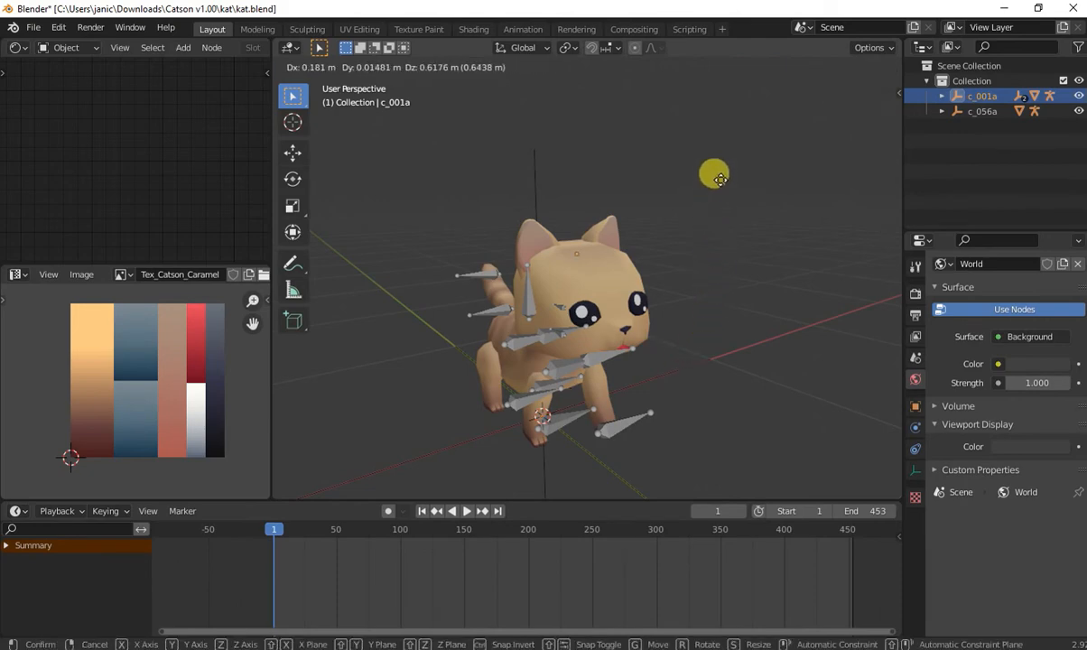
{"action": "left_click", "coordinate": [777, 149]}
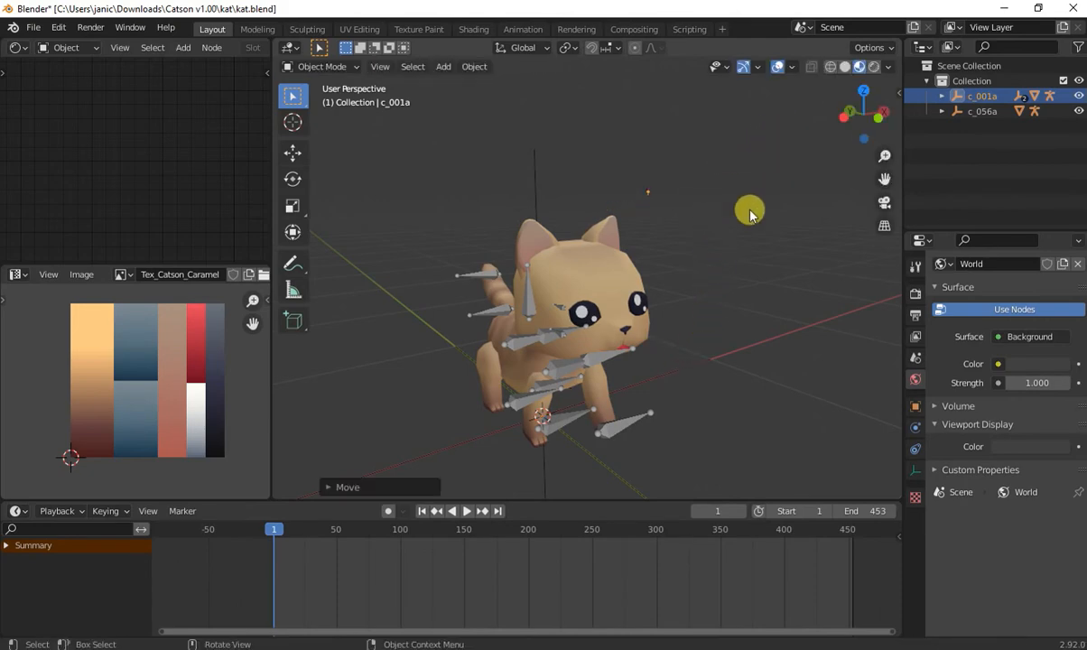
{"action": "key", "text": "s"}
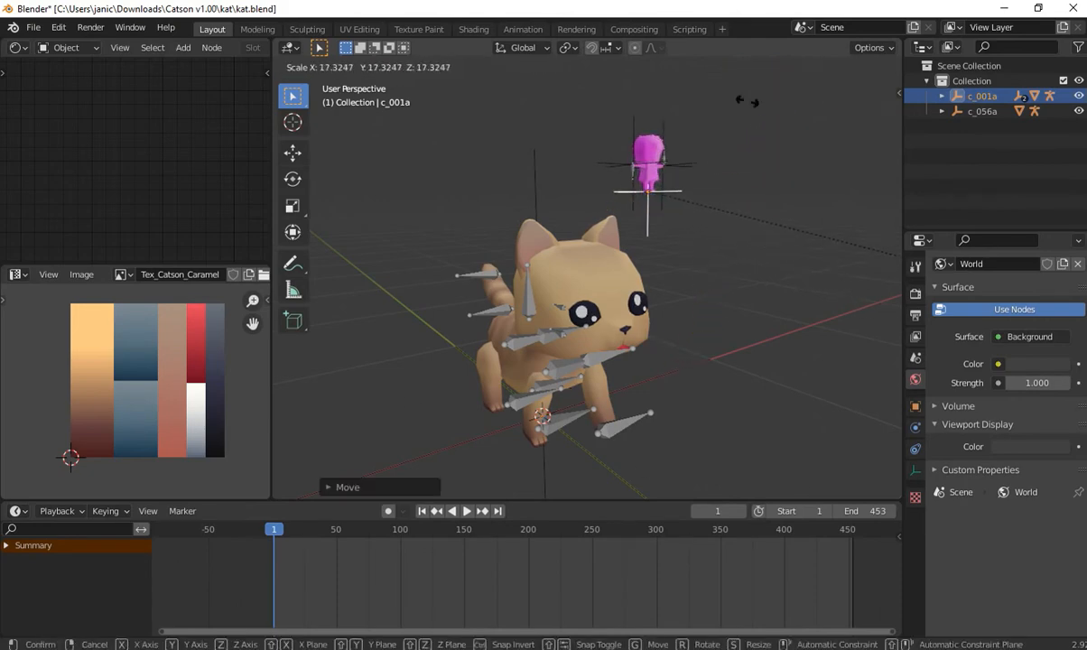
{"action": "left_click", "coordinate": [862, 267]}
{"action": "left_click", "coordinate": [1024, 99]}
{"action": "left_click", "coordinate": [981, 99]}
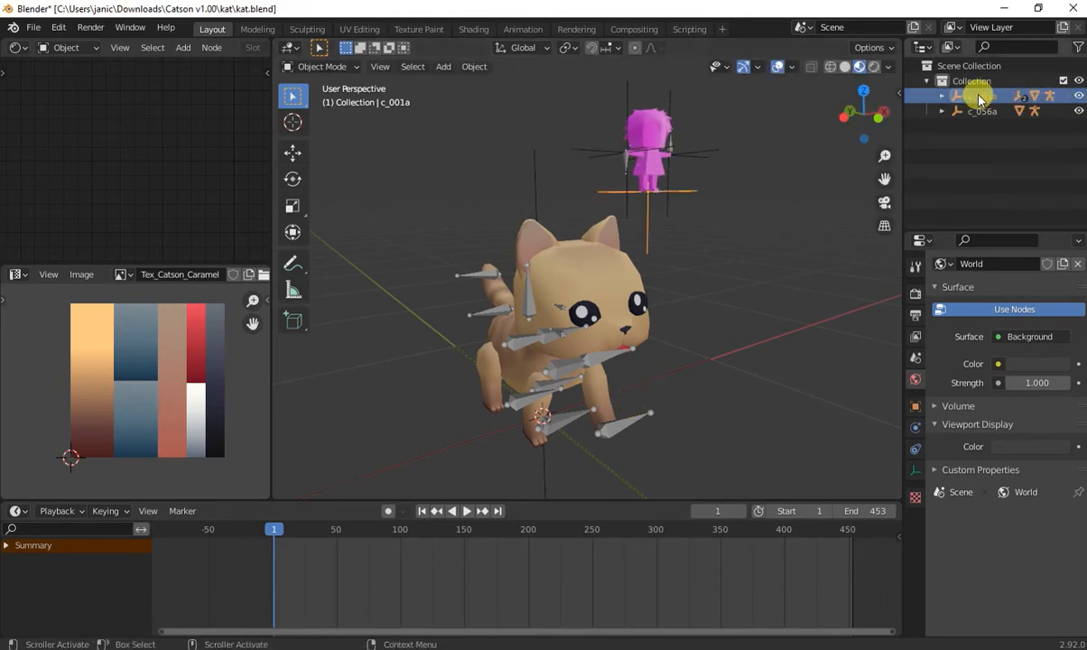
{"action": "key", "text": "Delete"}
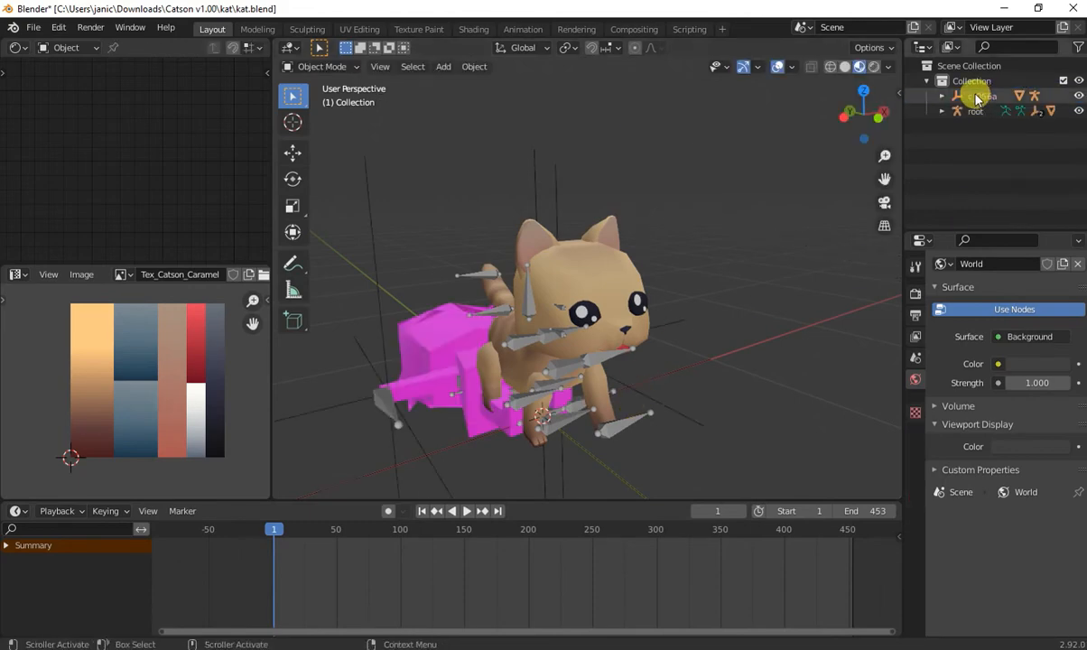
{"action": "left_click", "coordinate": [977, 97]}
{"action": "key", "text": "Delete"}
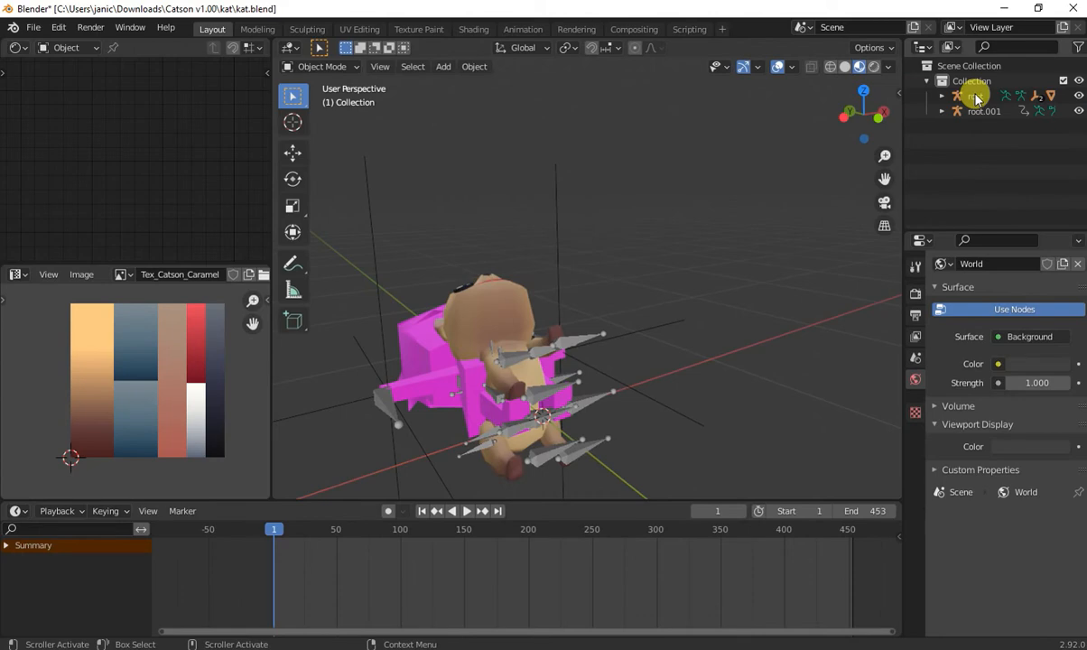
{"action": "key", "text": "ctrl+z"}
{"action": "key", "text": "ctrl+z"}
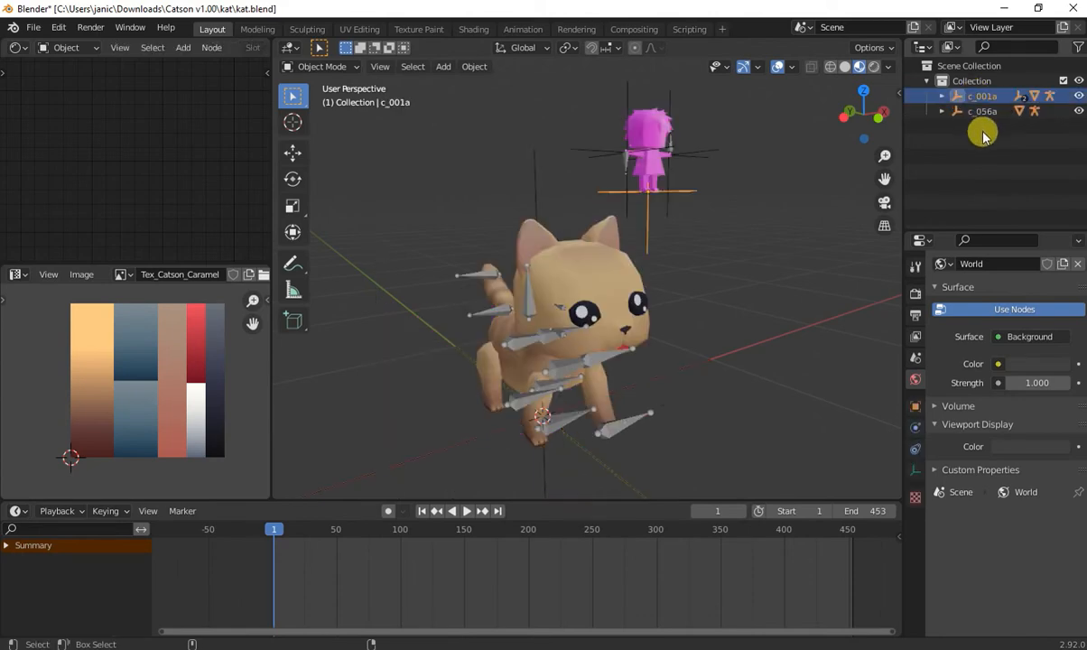
Delete the pink character's armature, its body mesh and the leftover c_001a empty from the scene
{"action": "middle_click_drag", "start_coordinate": [755, 214], "coordinate": [619, 235]}
{"action": "mouse_move", "coordinate": [718, 209]}
{"action": "middle_mouse_down"}
{"action": "mouse_move", "coordinate": [728, 236]}
{"action": "mouse_move", "coordinate": [720, 226]}
{"action": "middle_mouse_up"}
{"action": "left_click", "coordinate": [716, 195]}
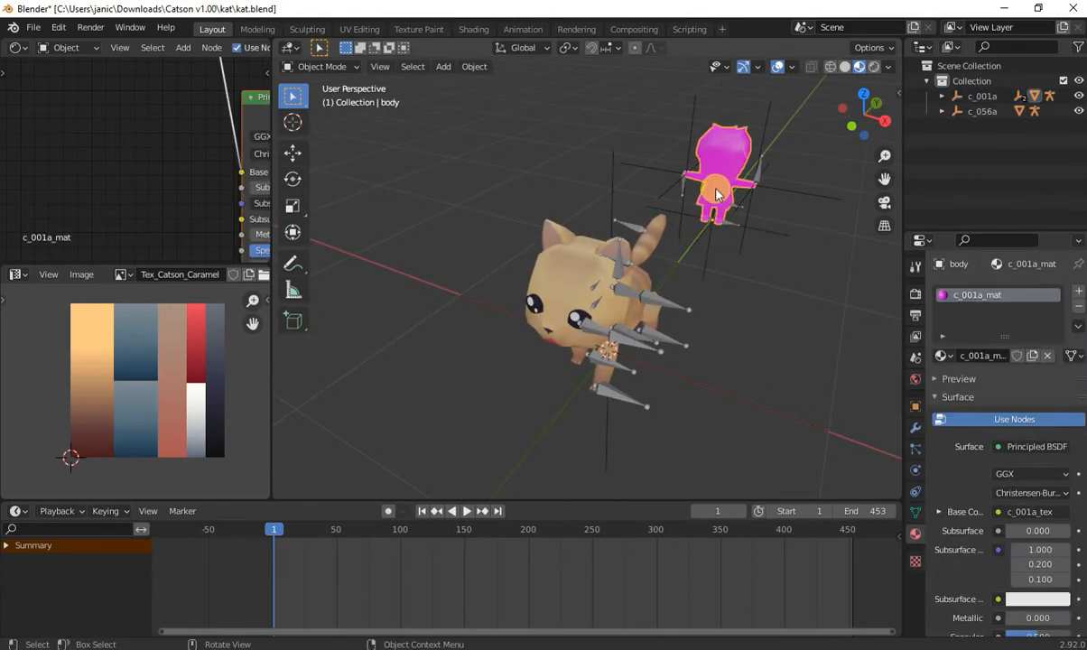
{"action": "key", "text": "Delete"}
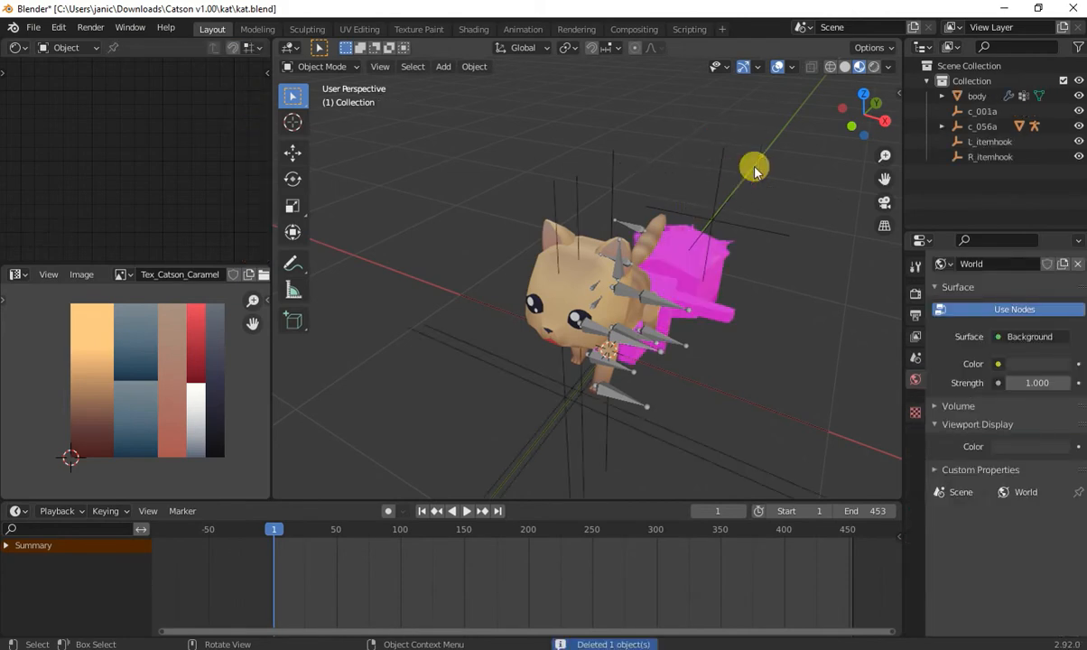
{"action": "left_click", "coordinate": [718, 268]}
{"action": "key", "text": "Delete"}
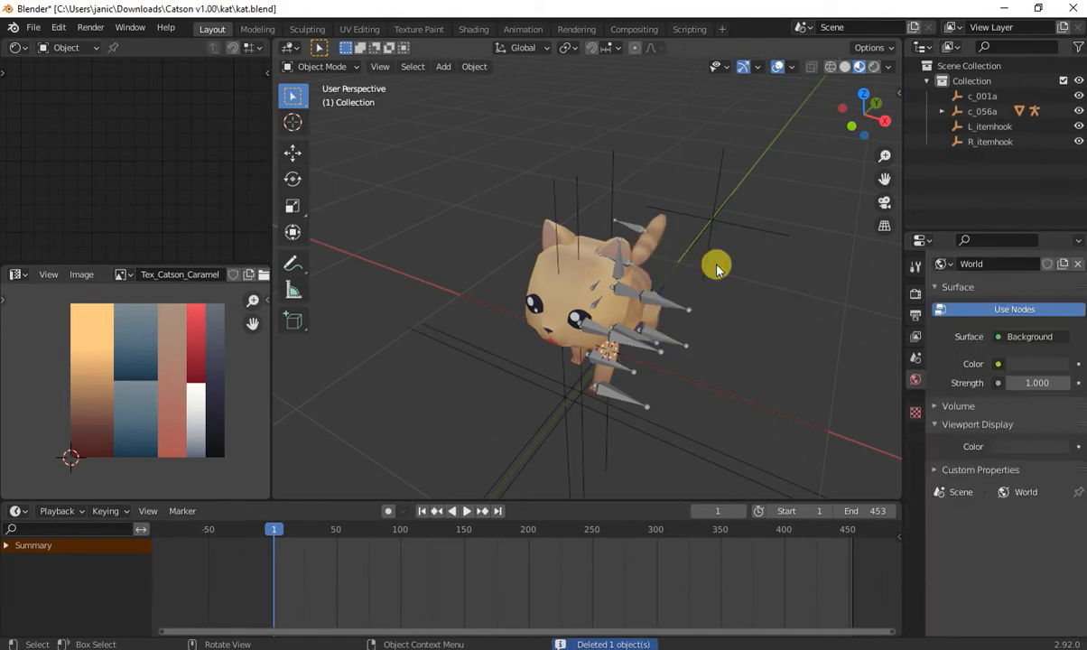
{"action": "left_click", "coordinate": [710, 217]}
{"action": "key", "text": "Delete"}
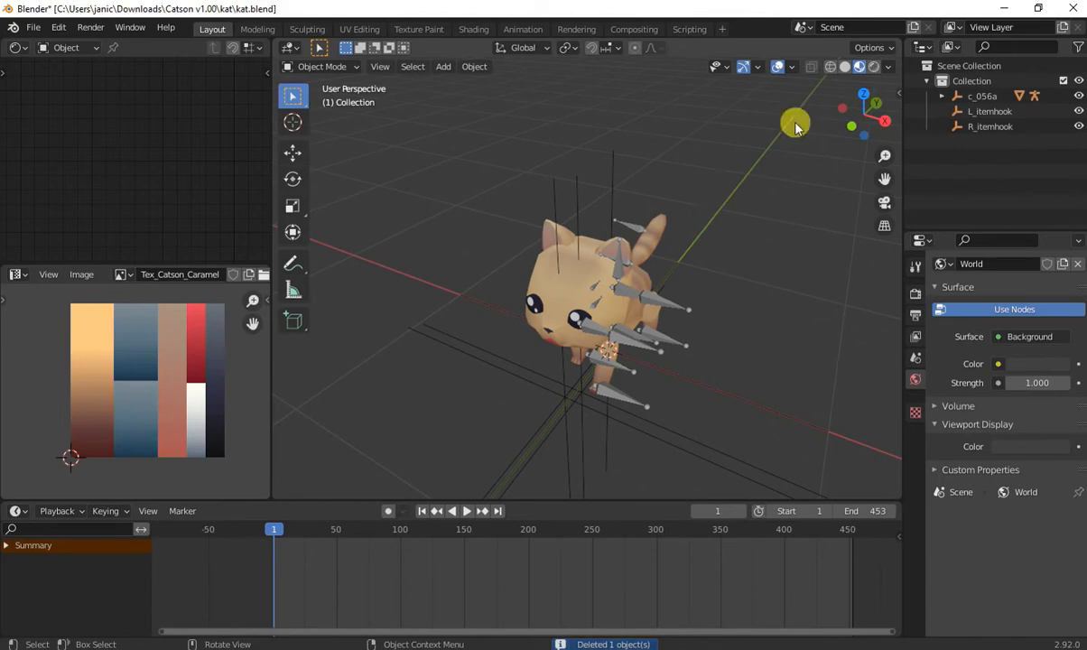
Delete the leftover R_itemhook and L_itemhook empties so only the c_056a cat hierarchy is kept
{"action": "middle_click_drag", "start_coordinate": [702, 201], "coordinate": [917, 165]}
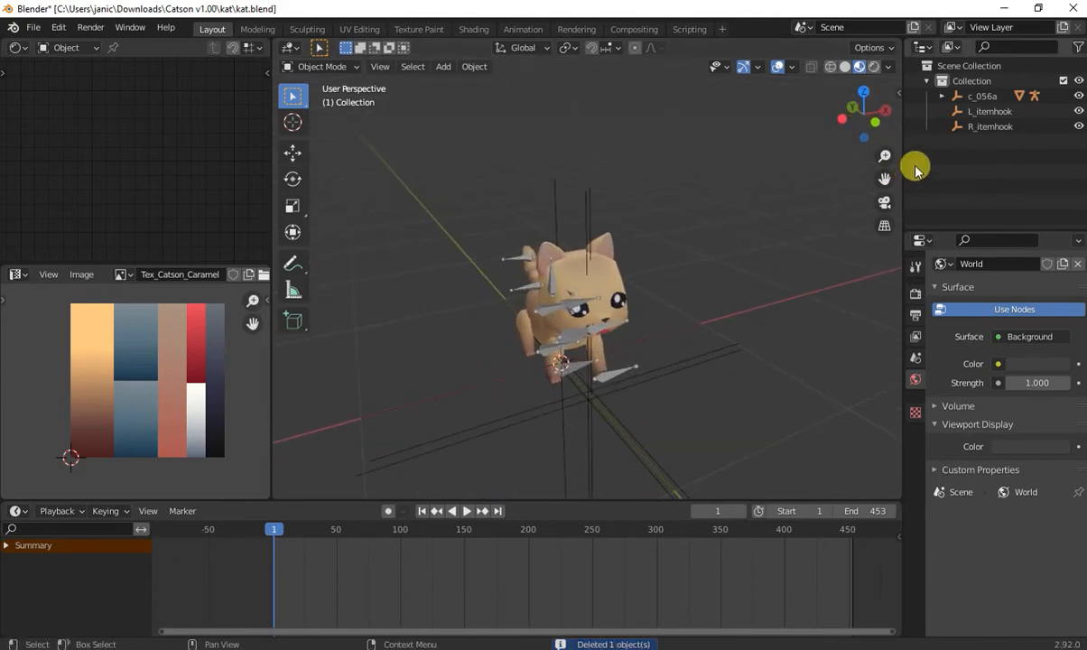
{"action": "left_click", "coordinate": [946, 96]}
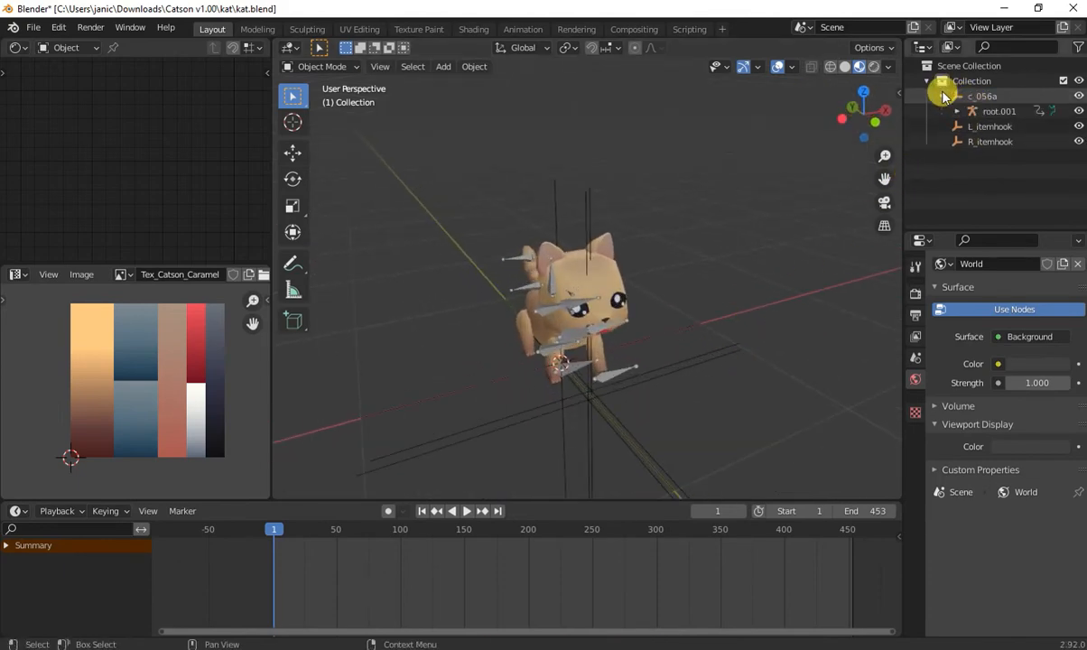
{"action": "left_click", "coordinate": [1000, 97]}
{"action": "middle_click_drag", "start_coordinate": [795, 255], "coordinate": [784, 300]}
{"action": "left_click", "coordinate": [685, 341]}
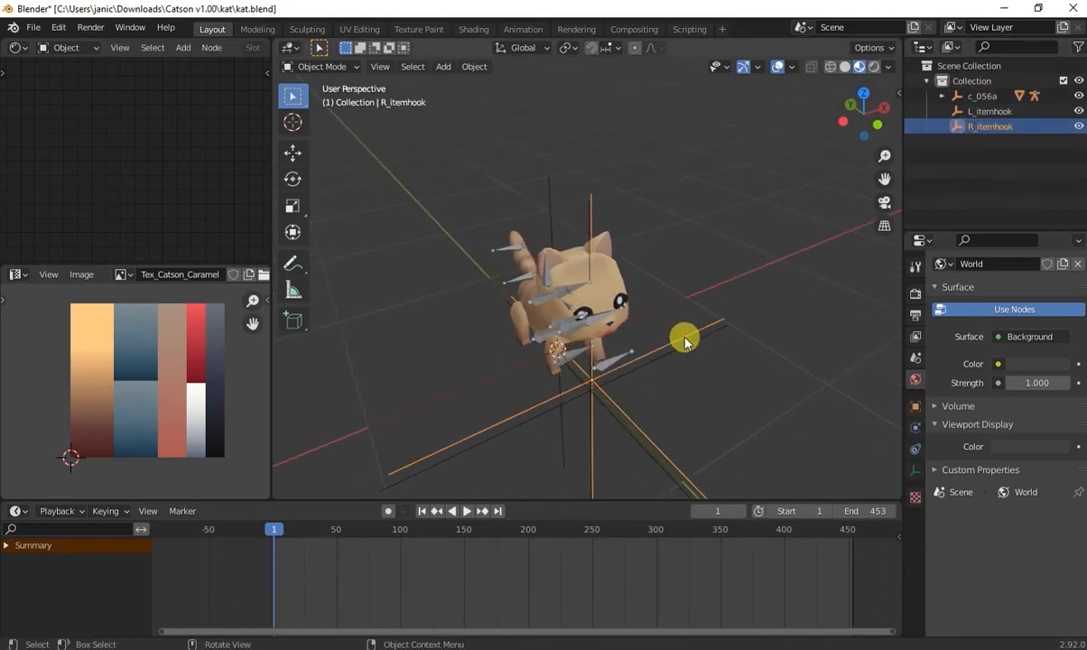
{"action": "key", "text": "Delete"}
{"action": "left_click", "coordinate": [684, 342]}
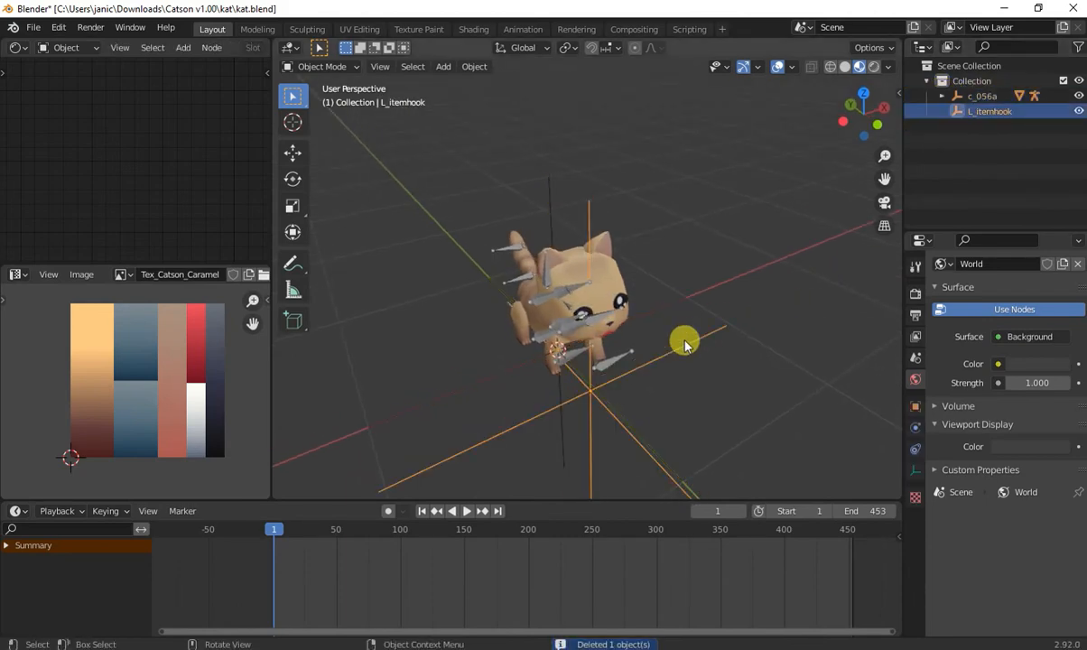
{"action": "key", "text": "Delete"}
{"action": "scroll", "coordinate": [646, 284], "scroll_direction": "down", "scroll_amount": 1}
{"action": "scroll", "coordinate": [630, 294], "scroll_direction": "up", "scroll_amount": 3}
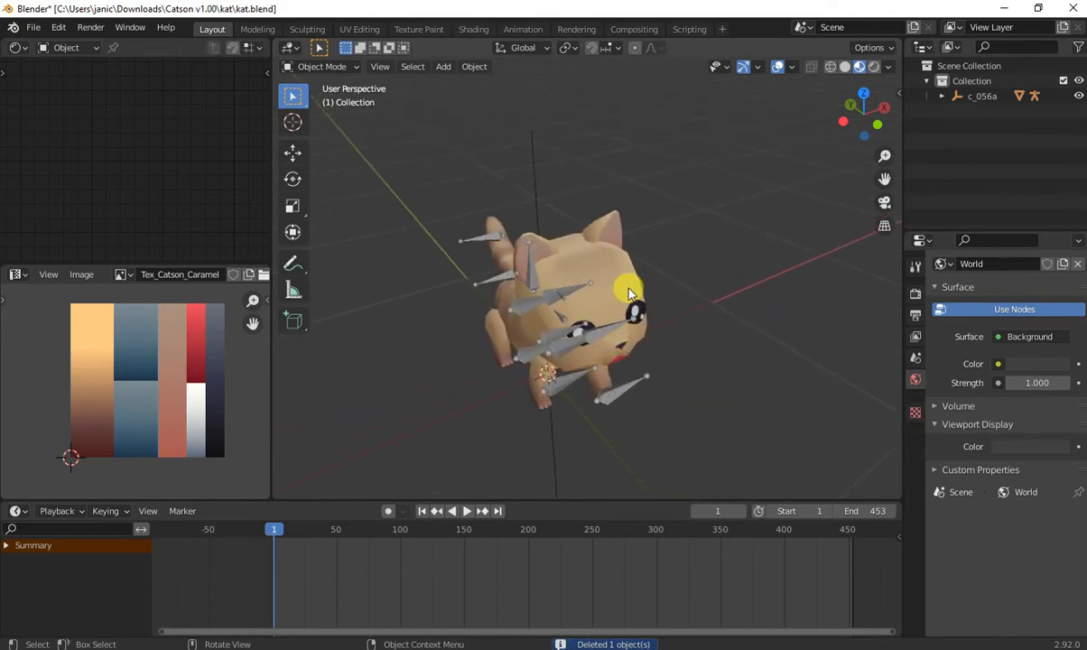
Move the timeline to frame 0 and save kat.blend
{"action": "left_click", "coordinate": [630, 294]}
{"action": "middle_click_drag", "start_coordinate": [595, 267], "coordinate": [739, 363]}
{"action": "left_click_drag", "start_coordinate": [404, 533], "coordinate": [210, 534]}
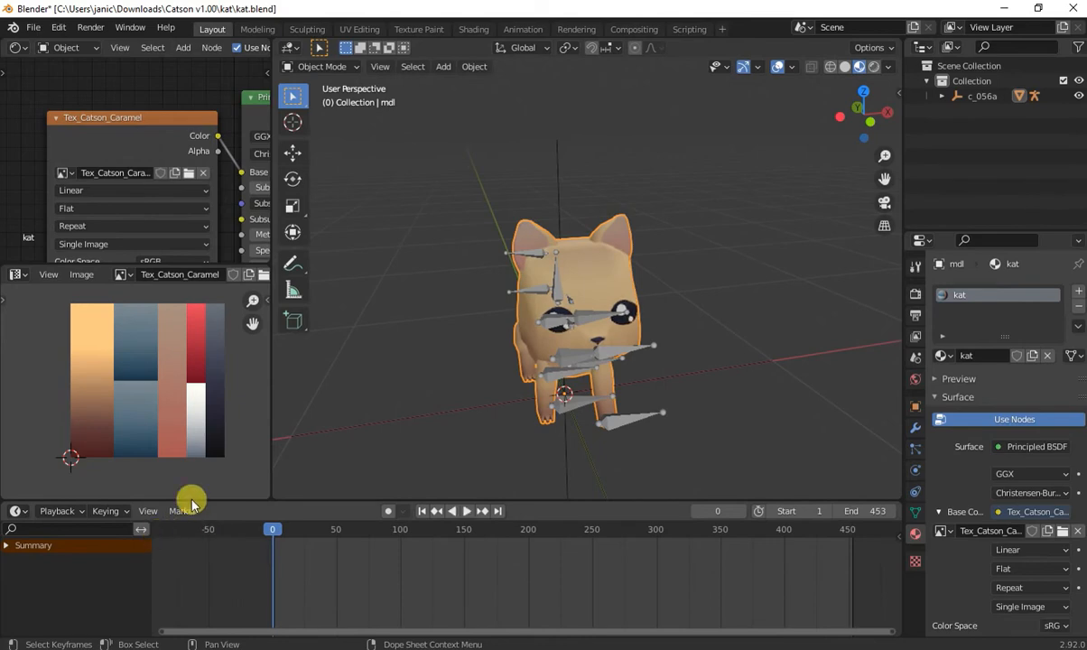
{"action": "key", "text": "ctrl+a"}
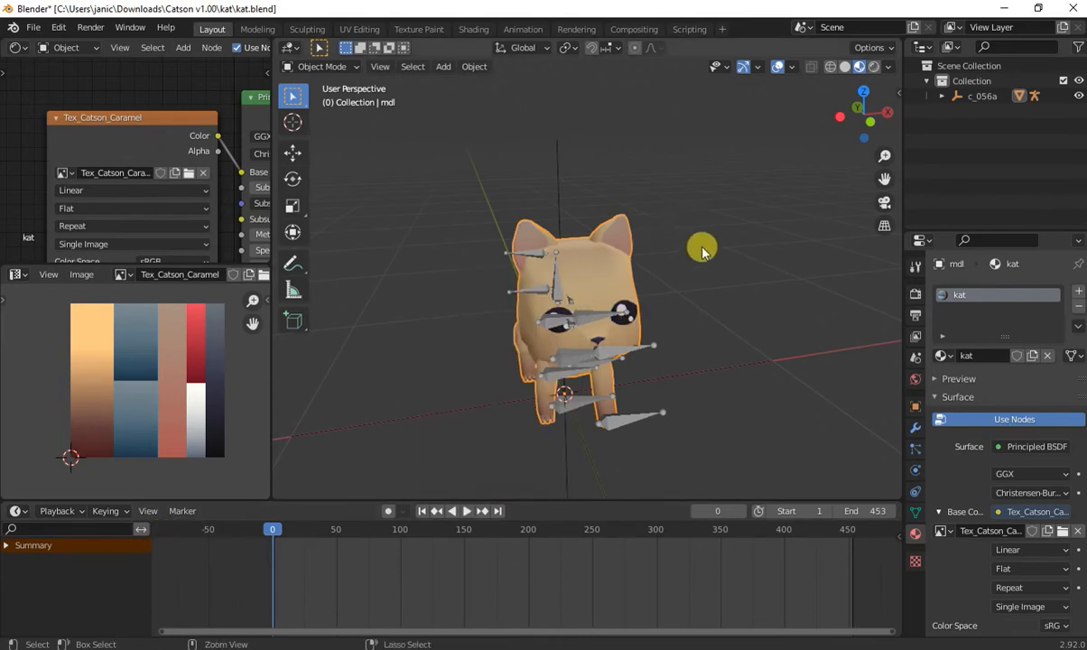
{"action": "key", "text": "ctrl+s"}
Select the whole cat with its armature and export it as FBX over kat.fbx in the kat folder
{"action": "middle_click_drag", "start_coordinate": [469, 258], "coordinate": [416, 219]}
{"action": "left_click", "coordinate": [427, 208]}
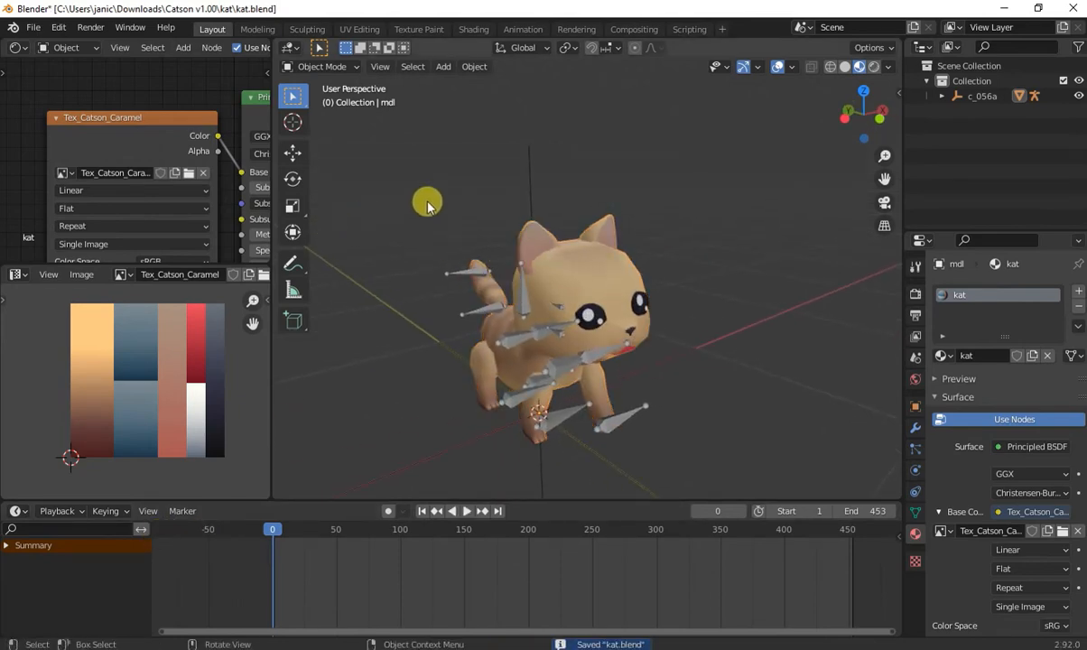
{"action": "left_click_drag", "start_coordinate": [427, 206], "coordinate": [610, 423]}
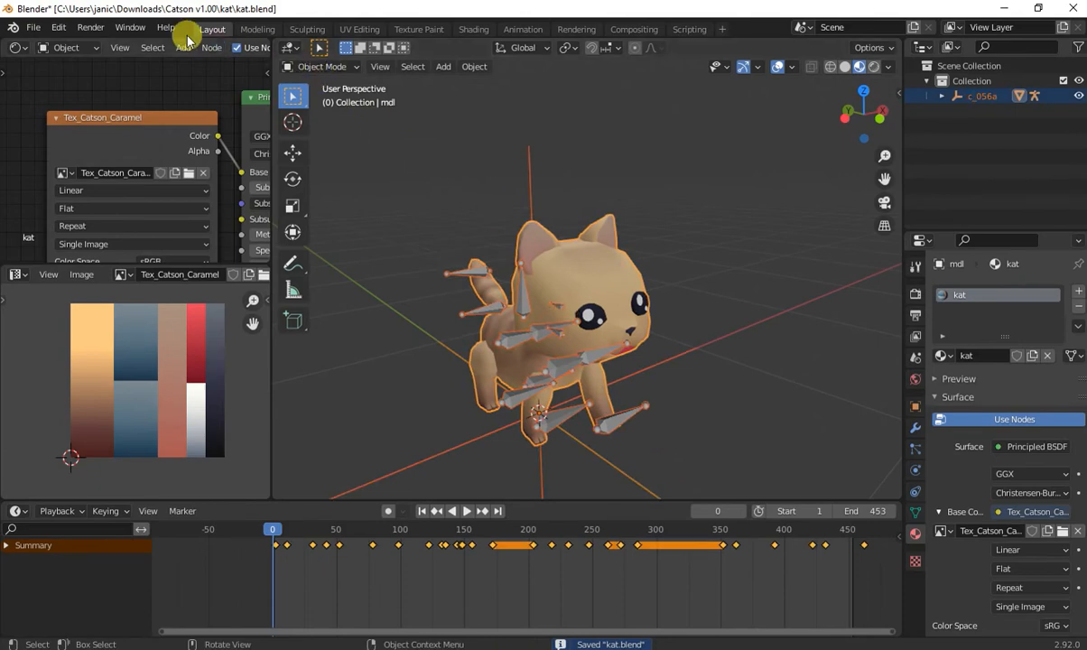
{"action": "left_click", "coordinate": [38, 30]}
{"action": "mouse_move", "coordinate": [54, 246]}
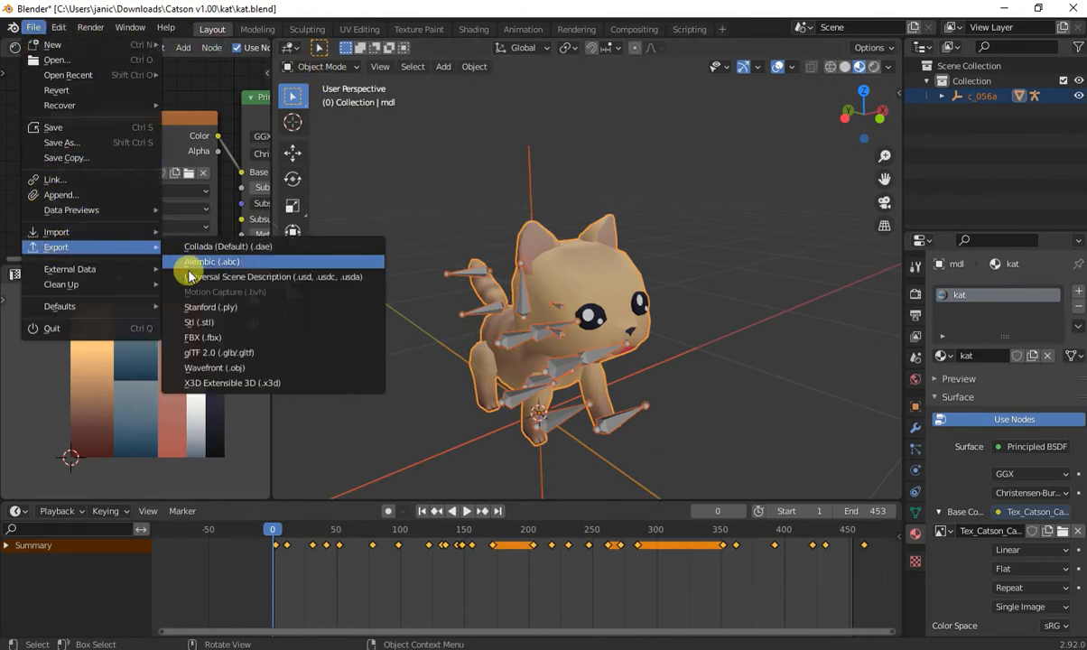
{"action": "left_click", "coordinate": [221, 340]}
{"action": "left_click", "coordinate": [402, 120]}
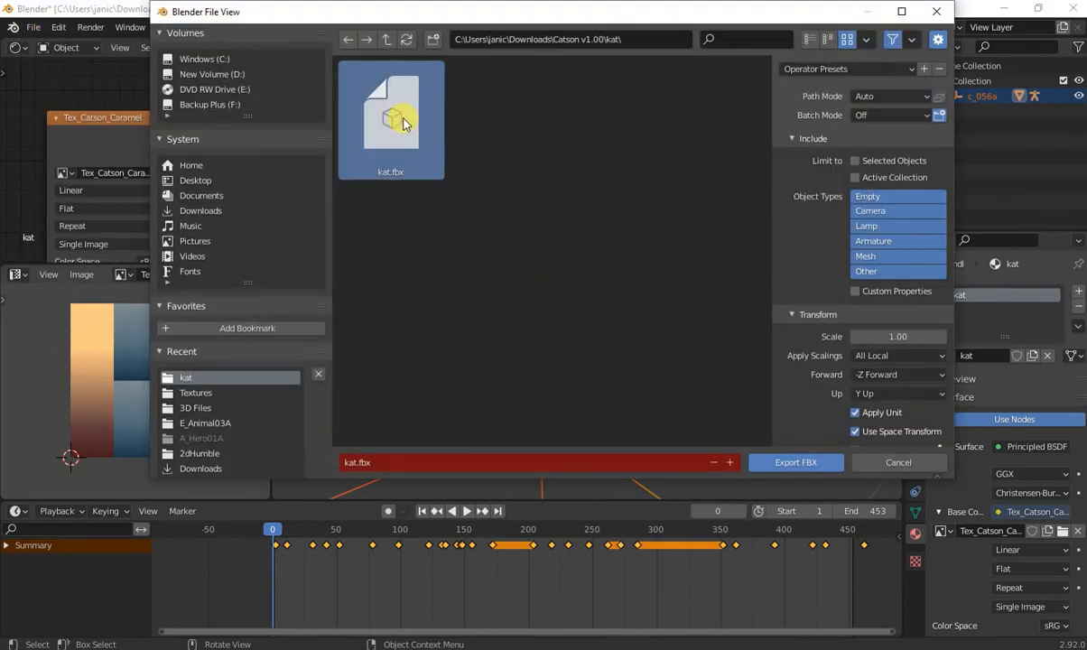
{"action": "left_click", "coordinate": [799, 464]}
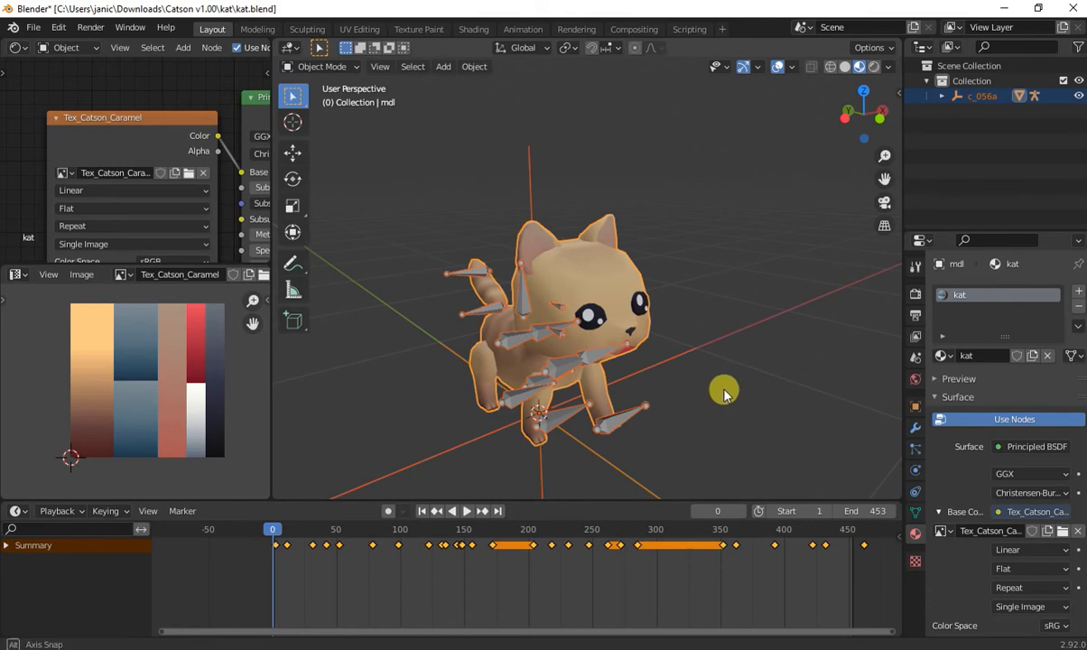
Switch to SMILE GAME BUILDER and add the refreshed kat.fbx from Catson v1.00\kat as a character asset at scale 1.000
{"action": "mouse_move", "coordinate": [721, 388]}
{"action": "middle_mouse_down"}
{"action": "mouse_move", "coordinate": [665, 357]}
{"action": "mouse_move", "coordinate": [732, 390]}
{"action": "middle_mouse_up"}
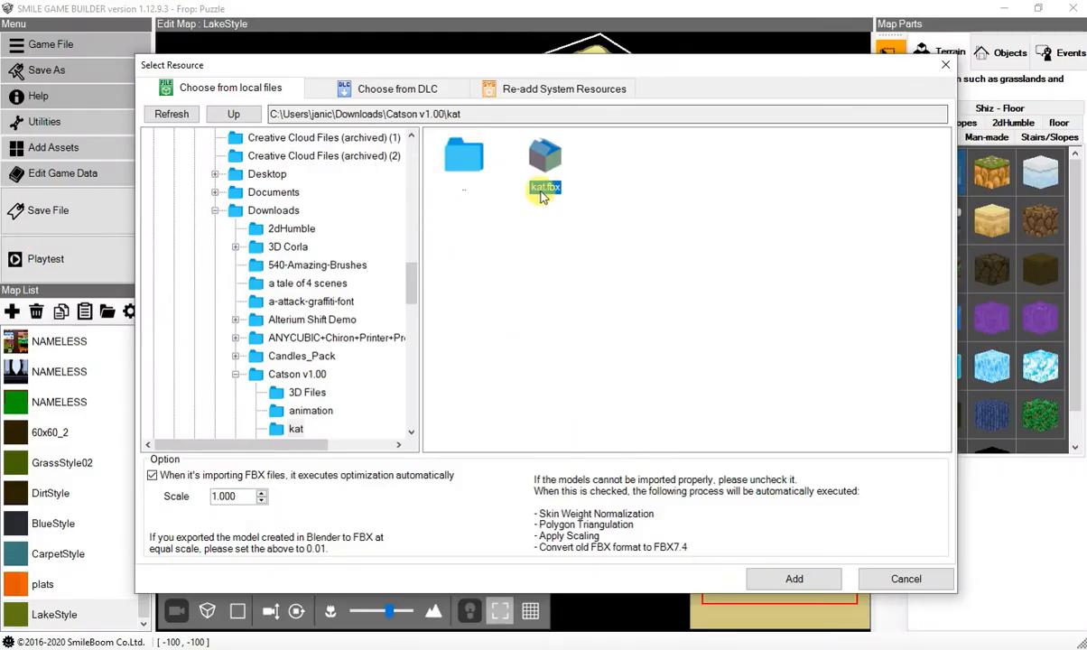
{"action": "left_click", "coordinate": [173, 114]}
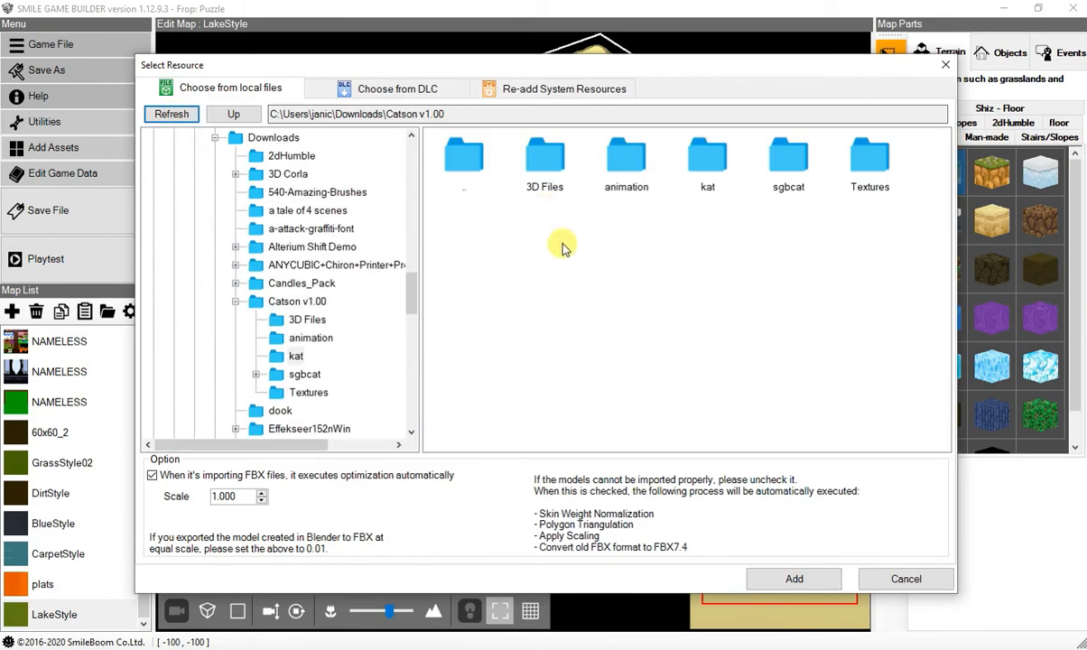
{"action": "double_click", "coordinate": [708, 161]}
{"action": "double_click", "coordinate": [546, 163]}
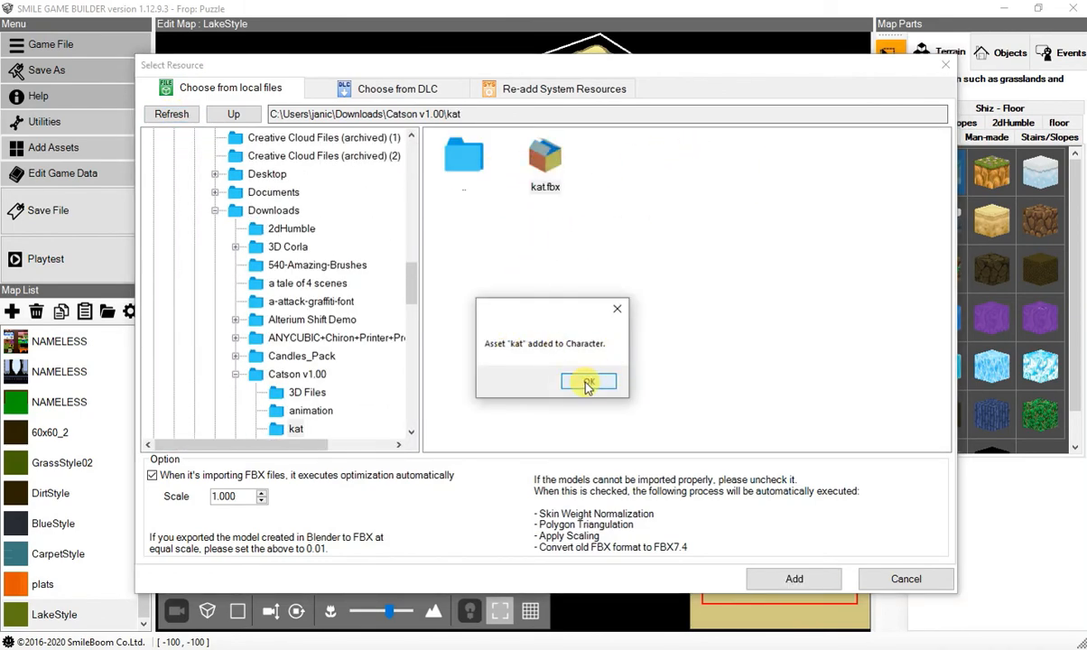
{"action": "left_click", "coordinate": [588, 384]}
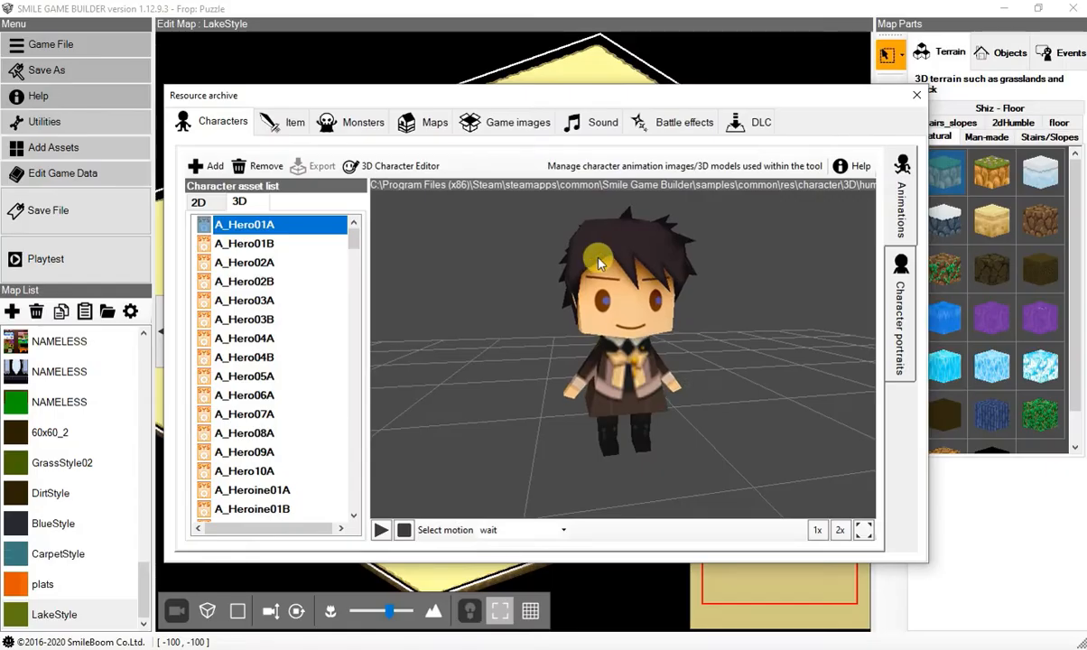
Find the kat asset in the 3D character list and select it to preview the model
{"action": "scroll", "coordinate": [264, 310], "scroll_direction": "down", "scroll_amount": 10}
{"action": "scroll", "coordinate": [264, 322], "scroll_direction": "up", "scroll_amount": 1}
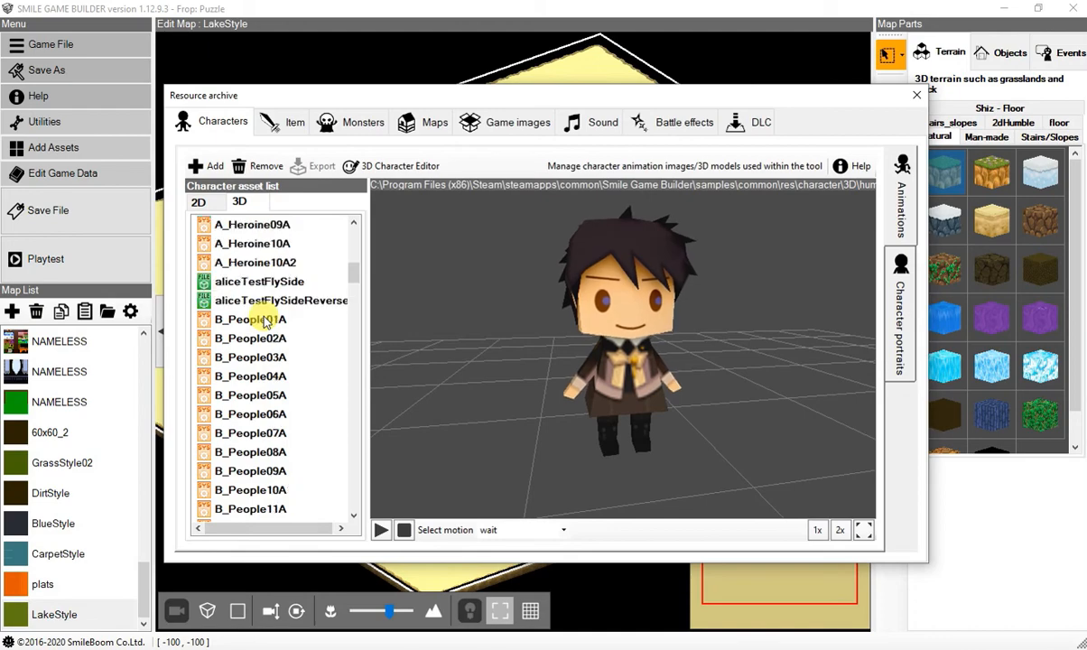
{"action": "scroll", "coordinate": [264, 322], "scroll_direction": "down", "scroll_amount": 20}
{"action": "scroll", "coordinate": [264, 322], "scroll_direction": "down", "scroll_amount": 20}
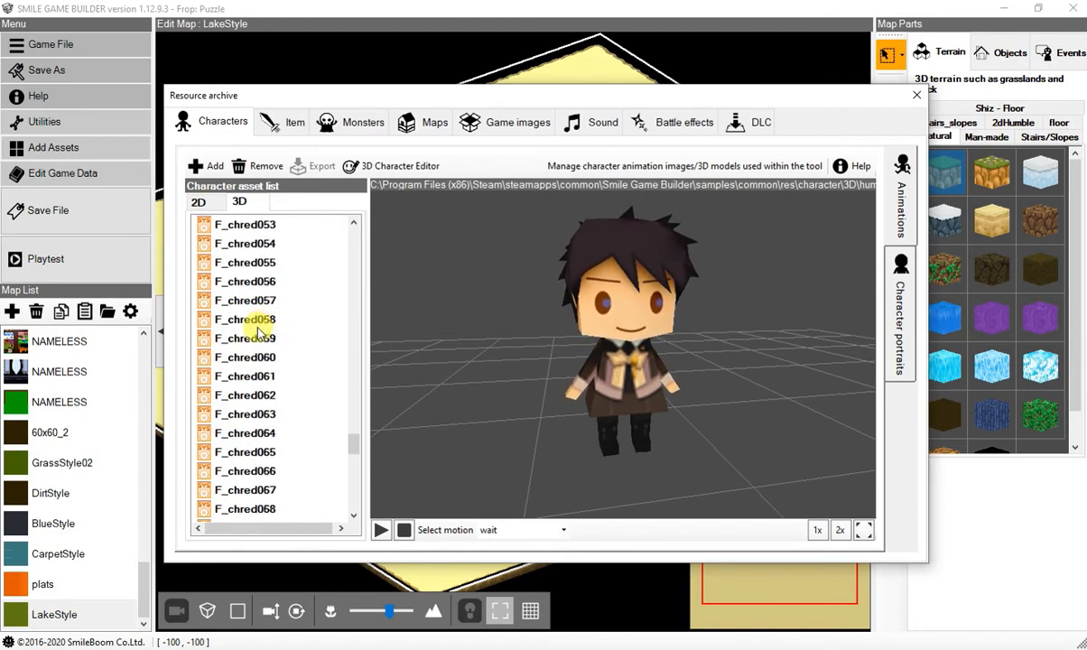
{"action": "scroll", "coordinate": [253, 350], "scroll_direction": "down", "scroll_amount": 1}
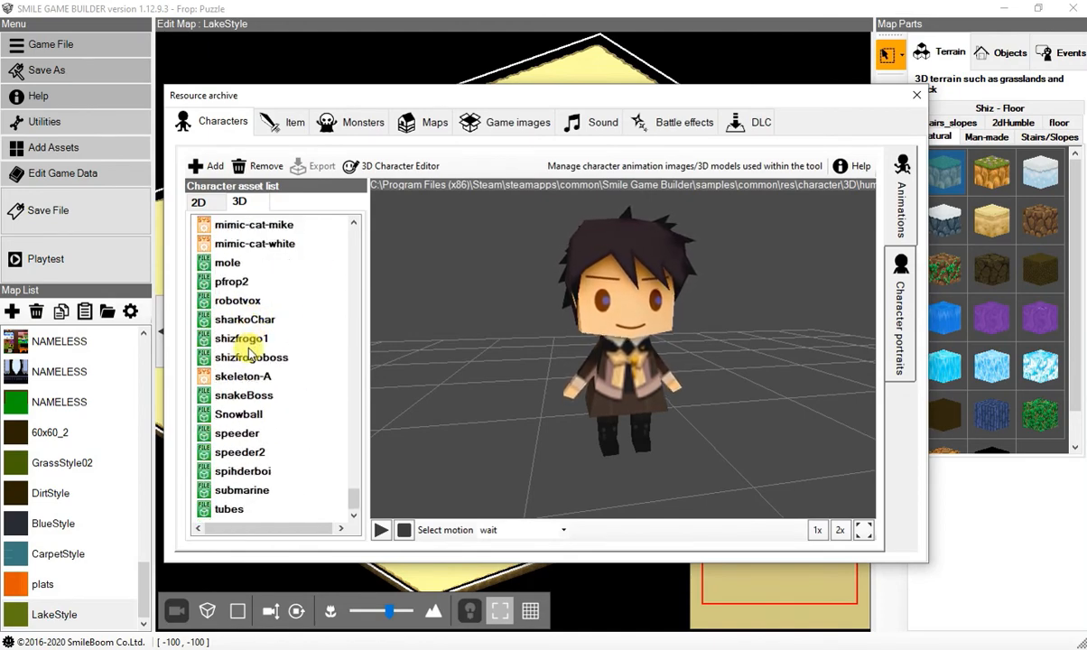
{"action": "scroll", "coordinate": [232, 449], "scroll_direction": "up", "scroll_amount": 5}
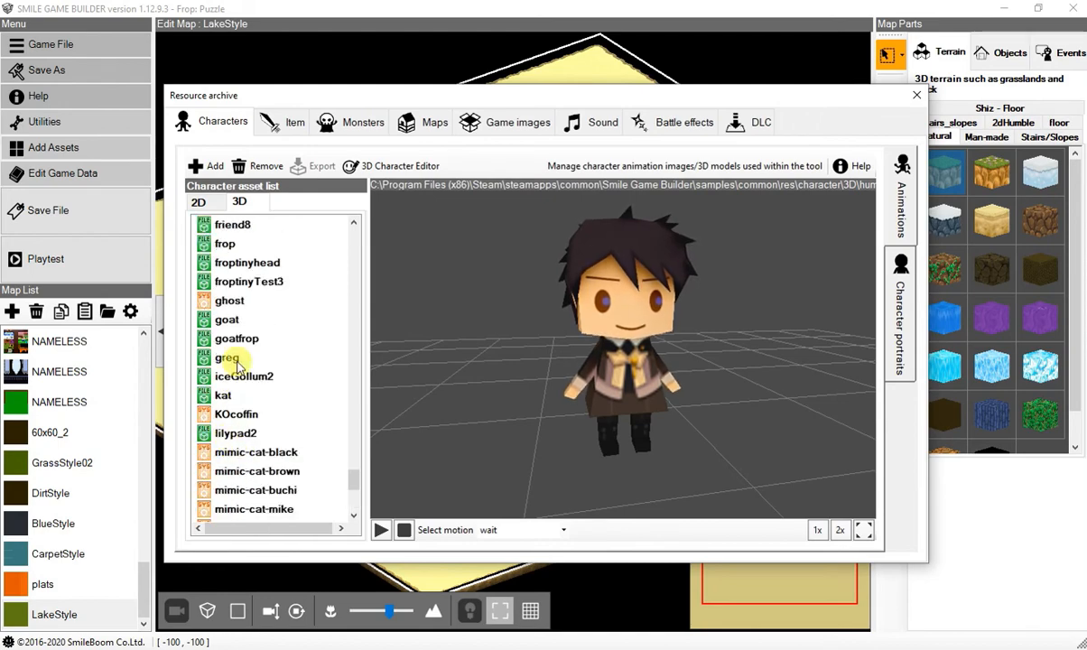
{"action": "left_click", "coordinate": [228, 395]}
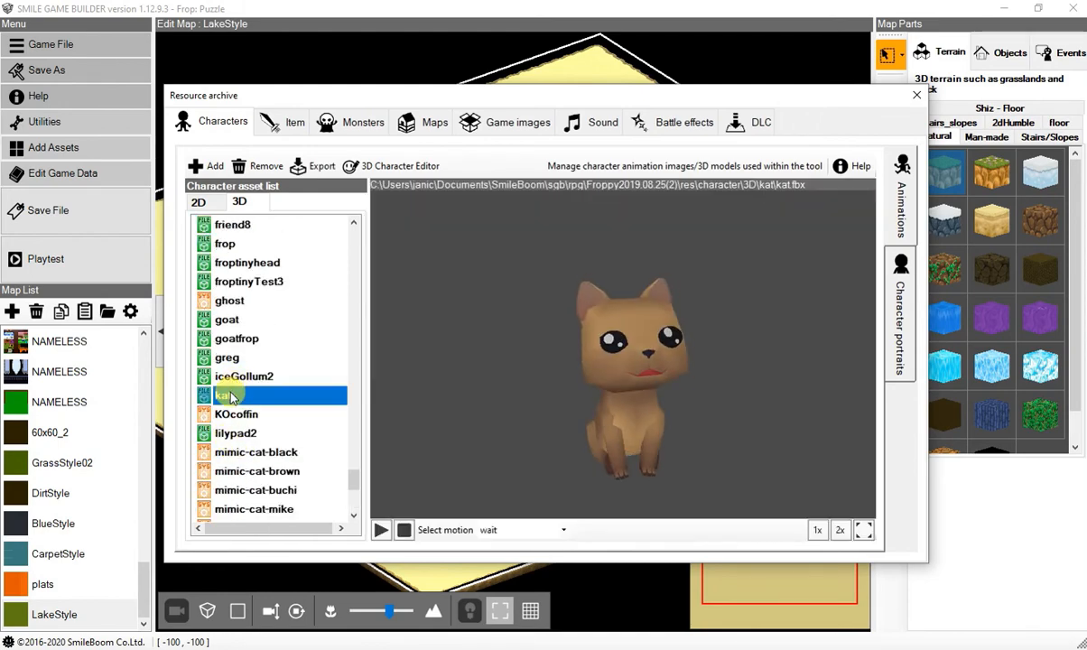
Preview the cat's walk motion and examine the animated model from the side
{"action": "left_click", "coordinate": [505, 533]}
{"action": "left_click", "coordinate": [504, 535]}
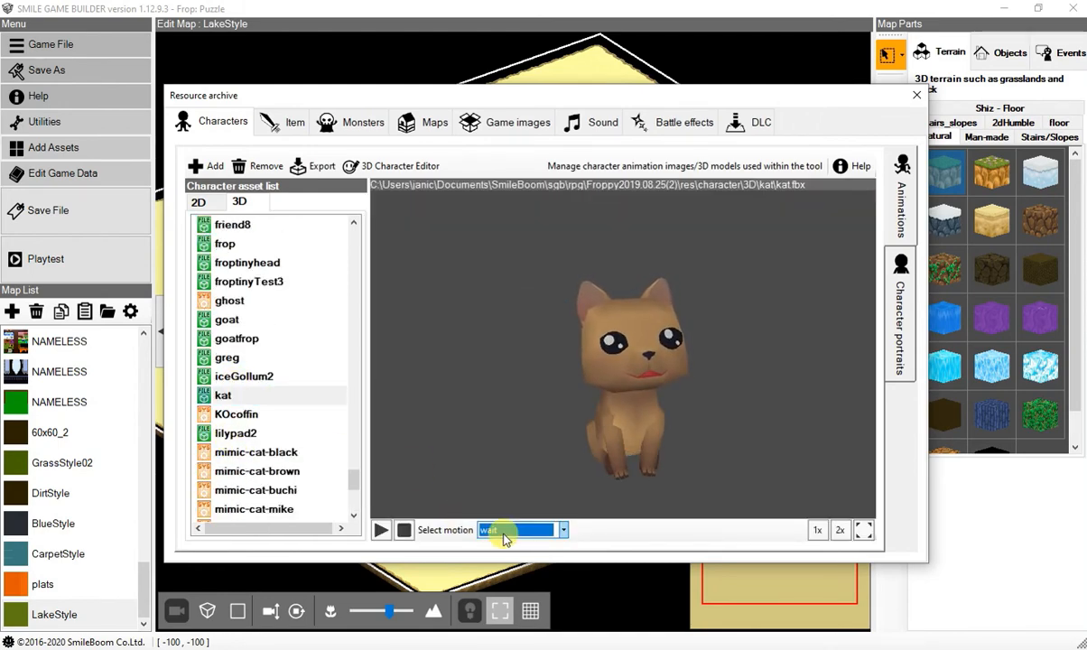
{"action": "scroll", "coordinate": [504, 535], "scroll_direction": "up", "scroll_amount": 1}
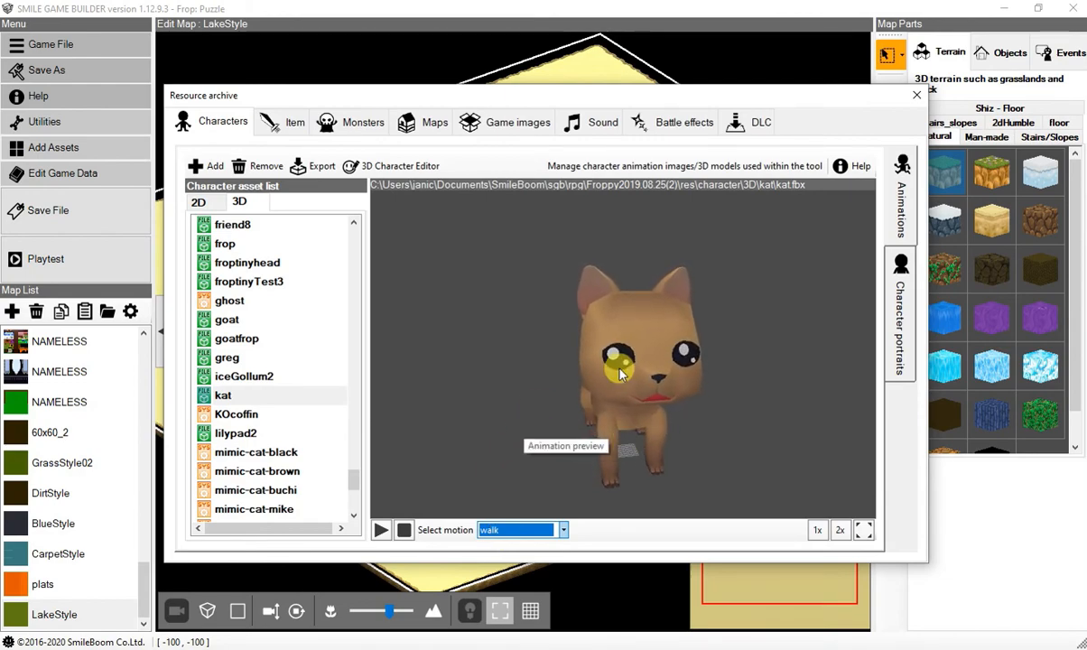
{"action": "middle_click_drag", "start_coordinate": [565, 424], "coordinate": [623, 412]}
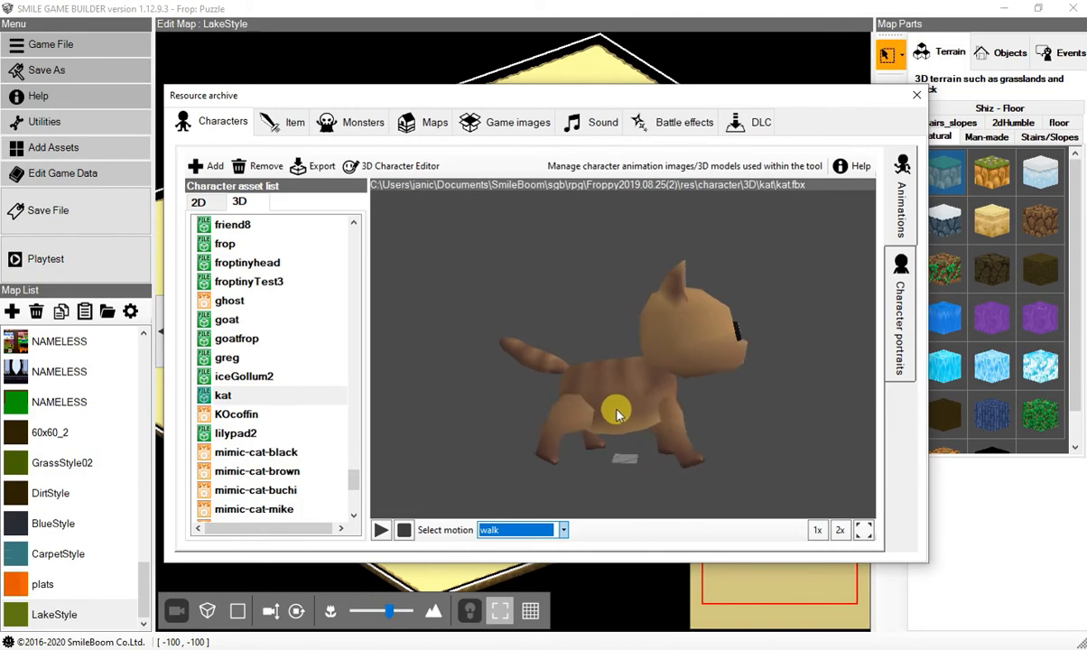
{"action": "mouse_move", "coordinate": [616, 413]}
{"action": "left_mouse_down"}
{"action": "mouse_move", "coordinate": [587, 412]}
{"action": "mouse_move", "coordinate": [605, 417]}
{"action": "left_mouse_up"}
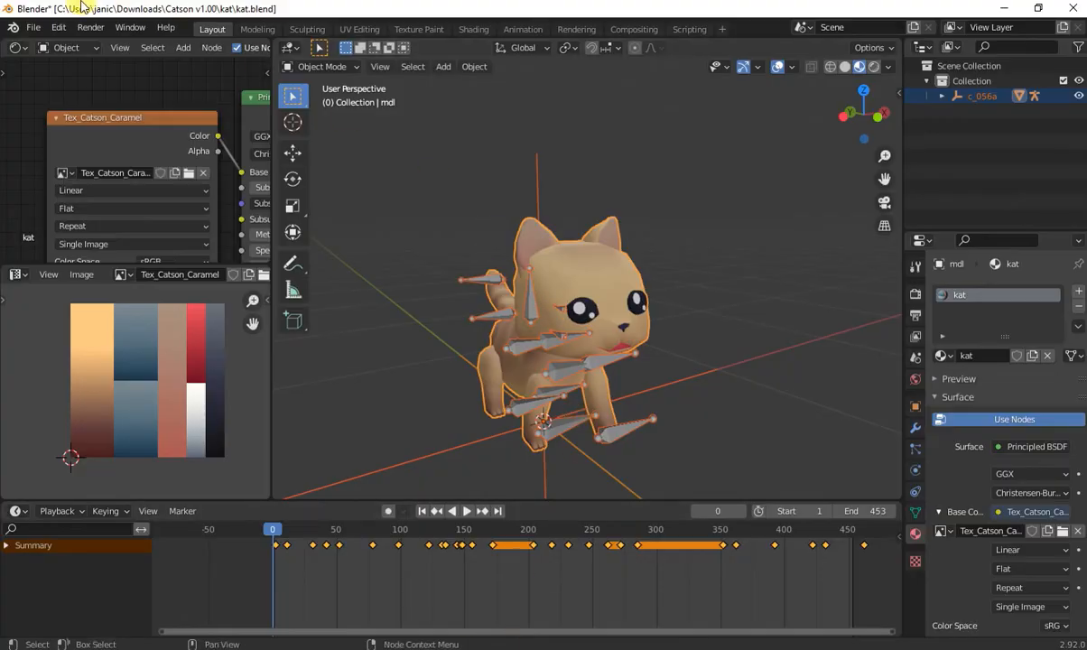
Switch back to Blender and export only the selected objects over kat.fbx again, with a smaller export scale
{"action": "left_click", "coordinate": [33, 27]}
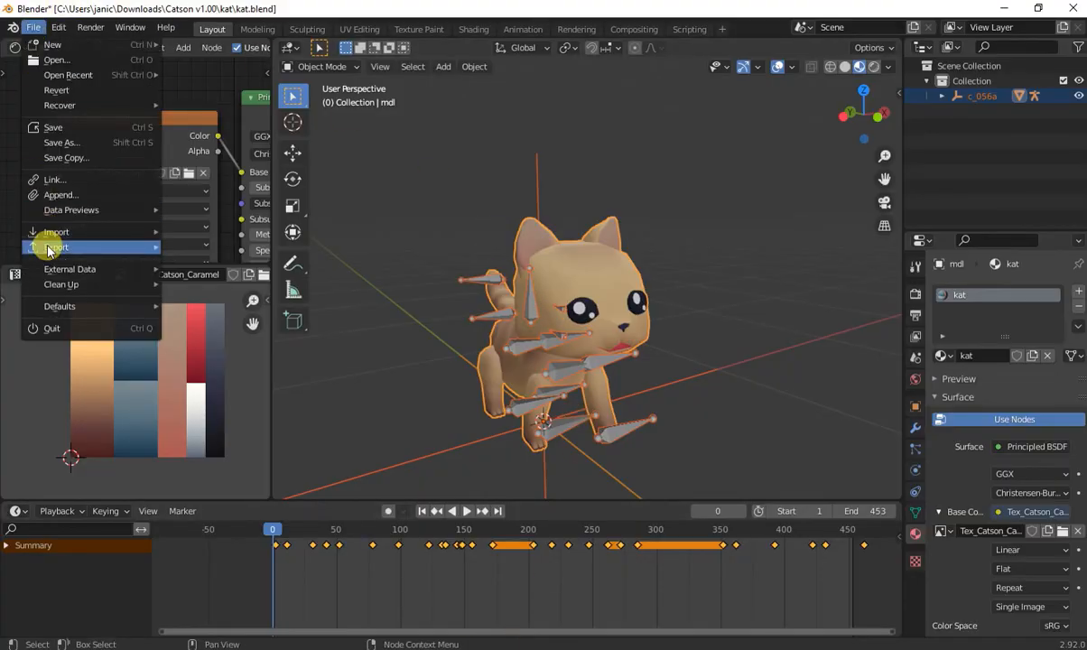
{"action": "mouse_move", "coordinate": [50, 249]}
{"action": "left_click", "coordinate": [197, 322]}
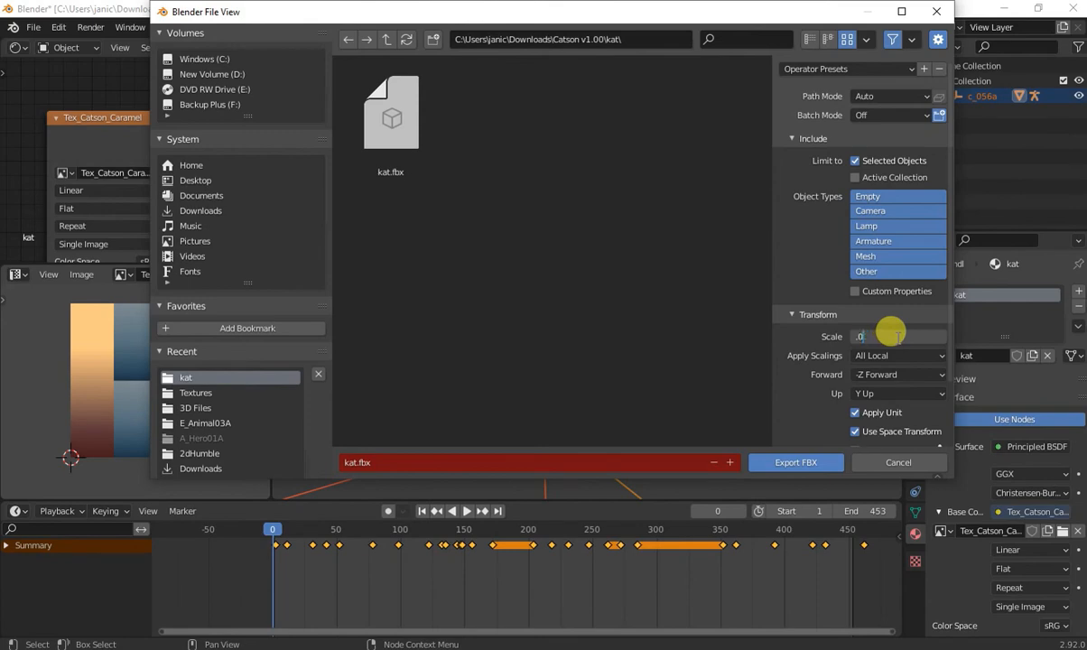
{"action": "left_click", "coordinate": [793, 465]}
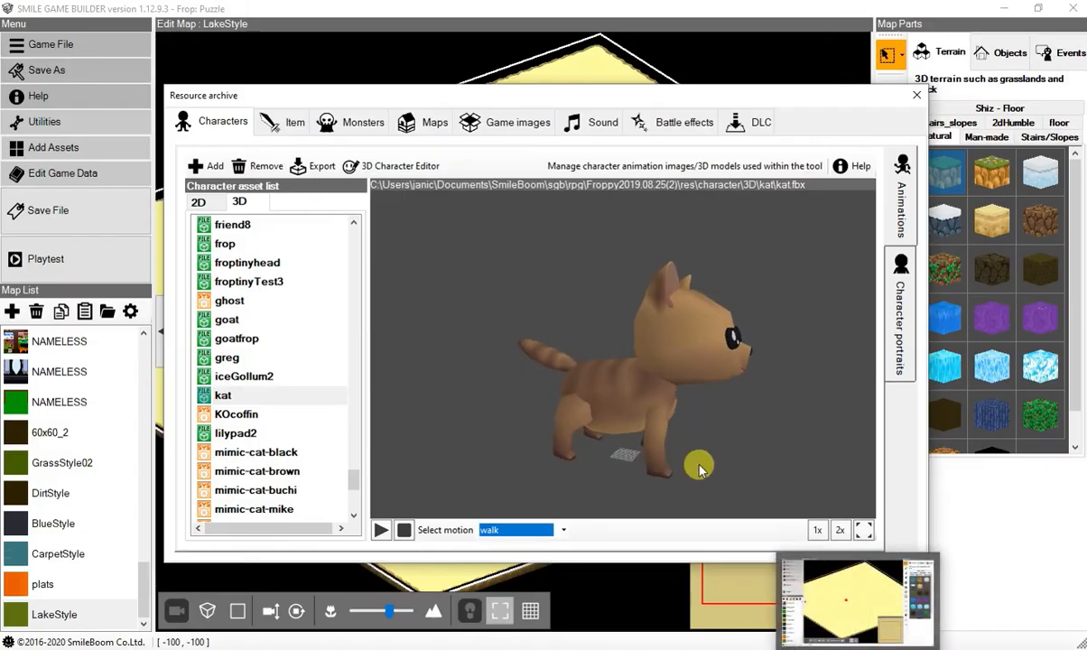
Add kat.fbx from the Catson v1.00\kat folder again at scale 1.000, overwriting the existing kat character asset
{"action": "left_click", "coordinate": [215, 168]}
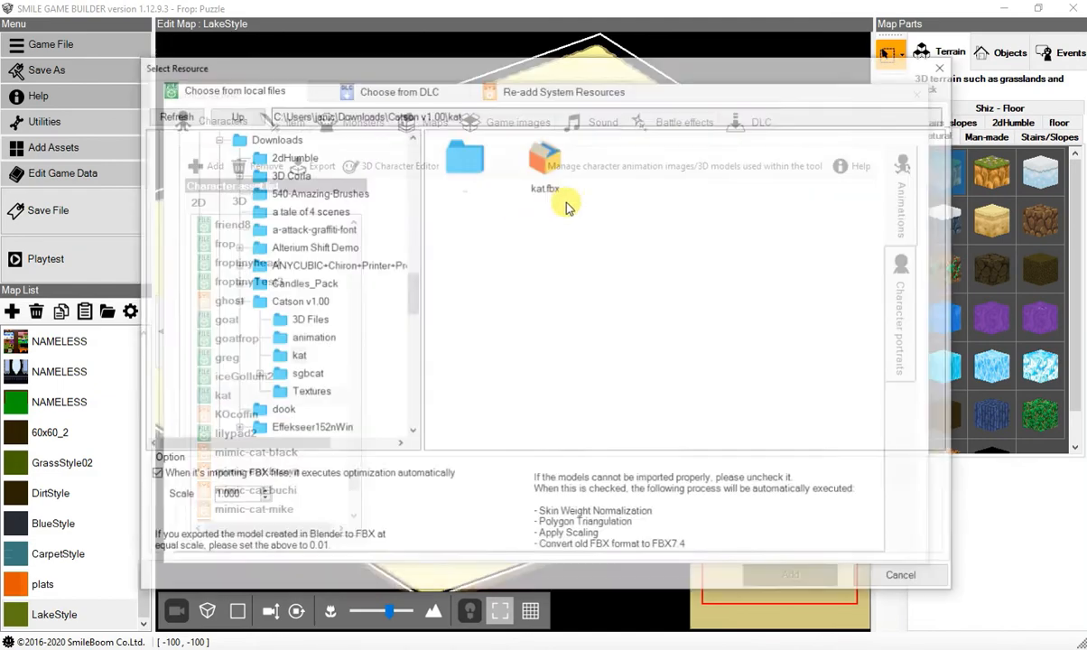
{"action": "double_click", "coordinate": [515, 155]}
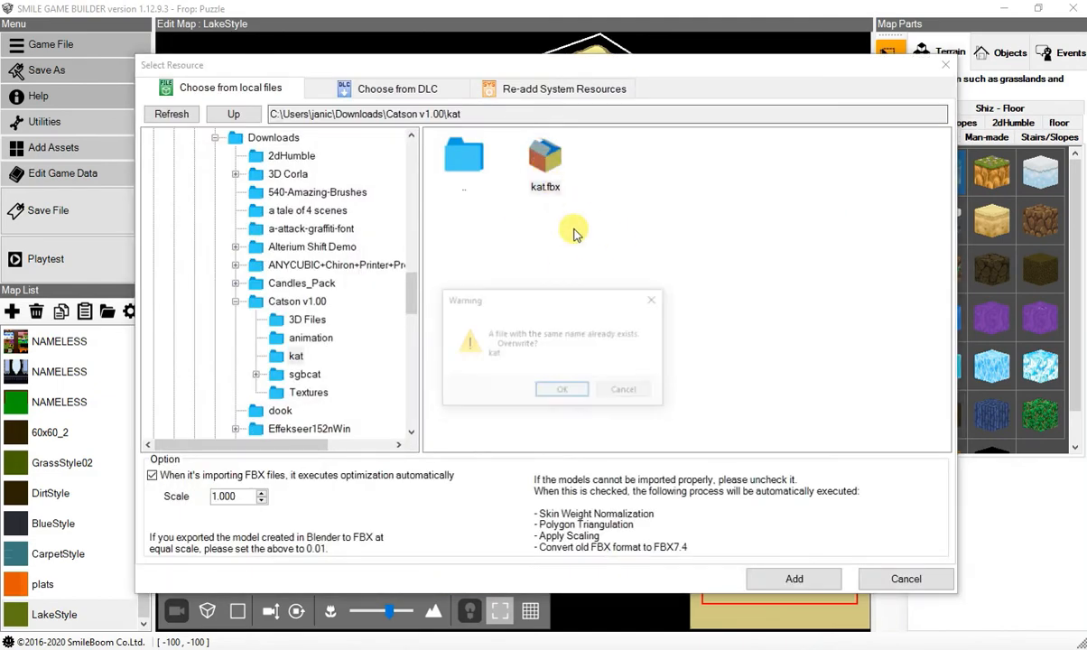
{"action": "left_click", "coordinate": [565, 389]}
{"action": "left_click", "coordinate": [589, 383]}
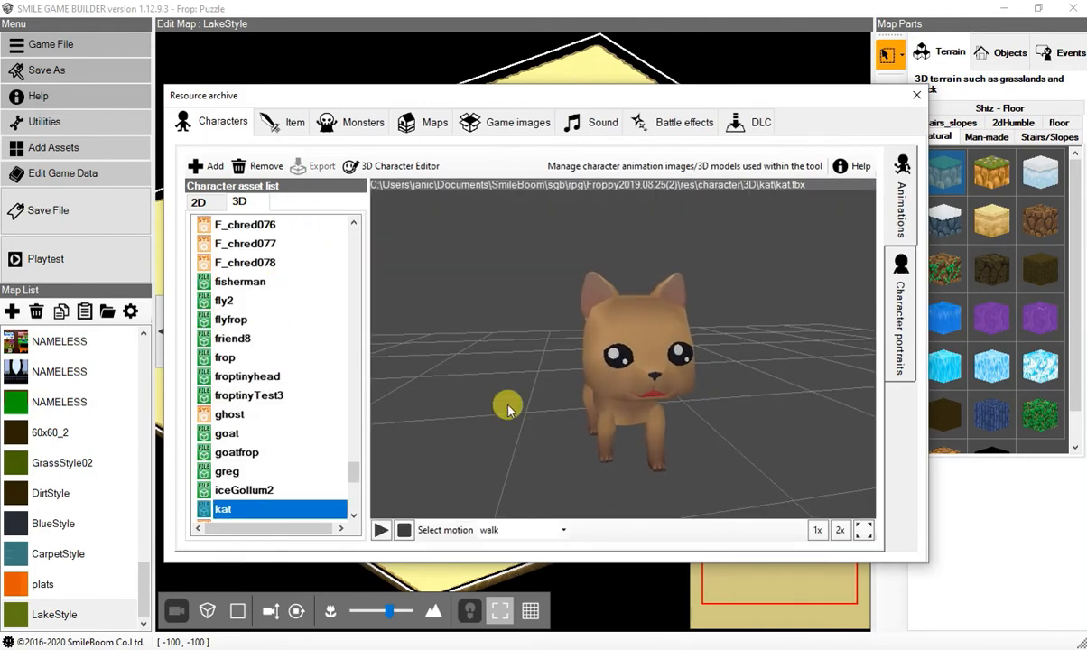
Check the kat model's size against the grid and preview its motions, including keepdown, item, KO, wait2, escape and win
{"action": "mouse_move", "coordinate": [551, 380]}
{"action": "middle_mouse_down"}
{"action": "mouse_move", "coordinate": [628, 382]}
{"action": "mouse_move", "coordinate": [560, 396]}
{"action": "middle_mouse_up"}
{"action": "scroll", "coordinate": [562, 395], "scroll_direction": "down", "scroll_amount": 5}
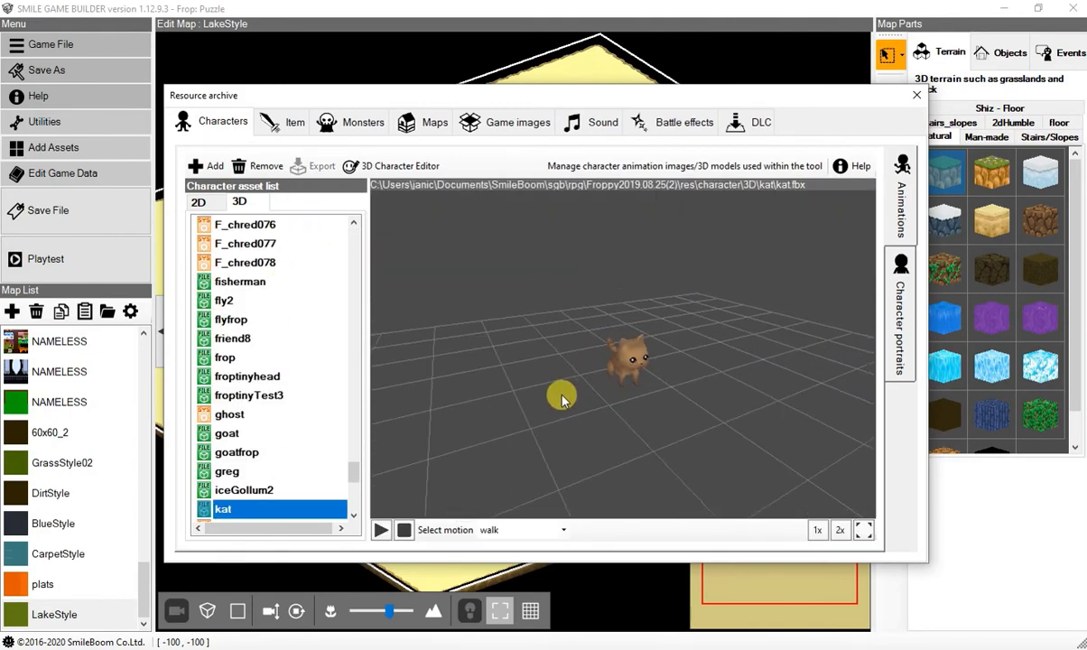
{"action": "scroll", "coordinate": [560, 400], "scroll_direction": "up", "scroll_amount": 5}
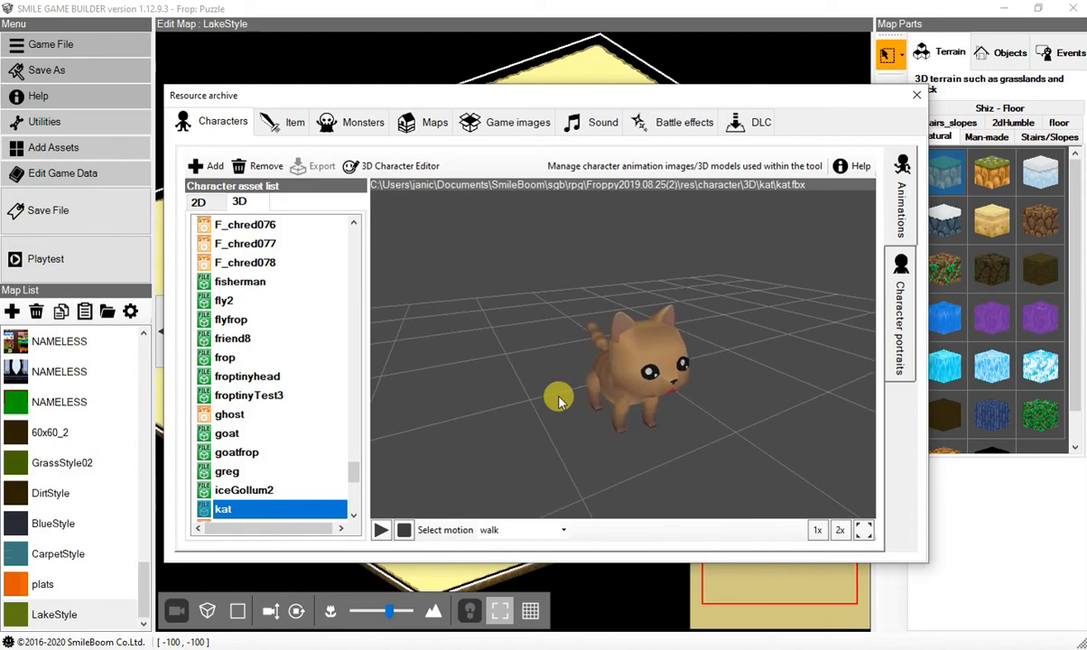
{"action": "left_click", "coordinate": [488, 531]}
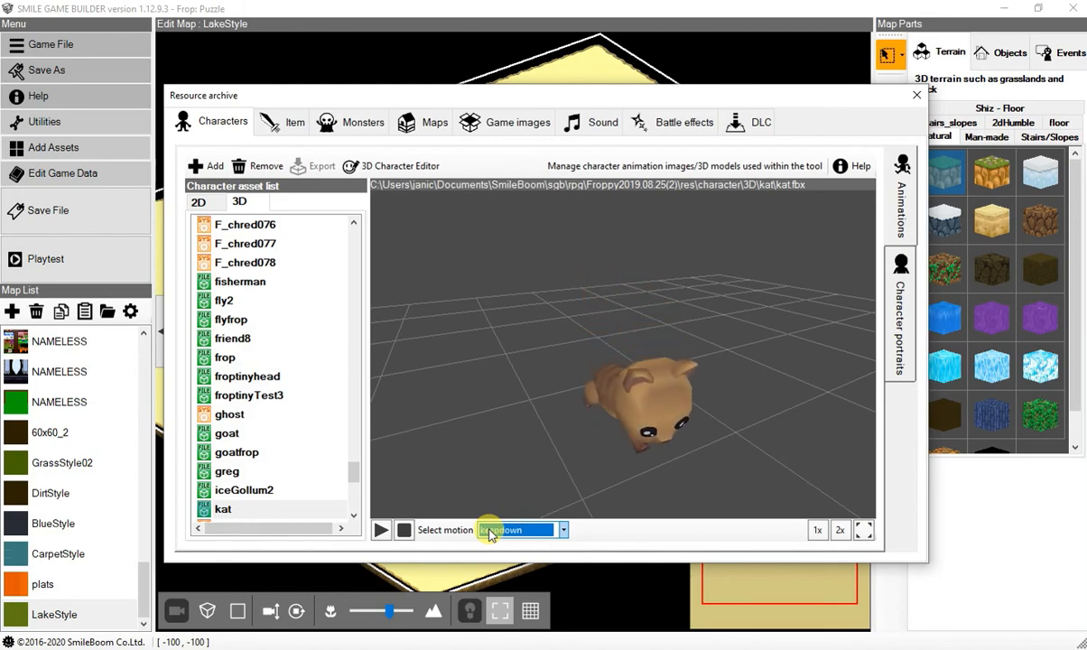
{"action": "key", "text": "Down"}
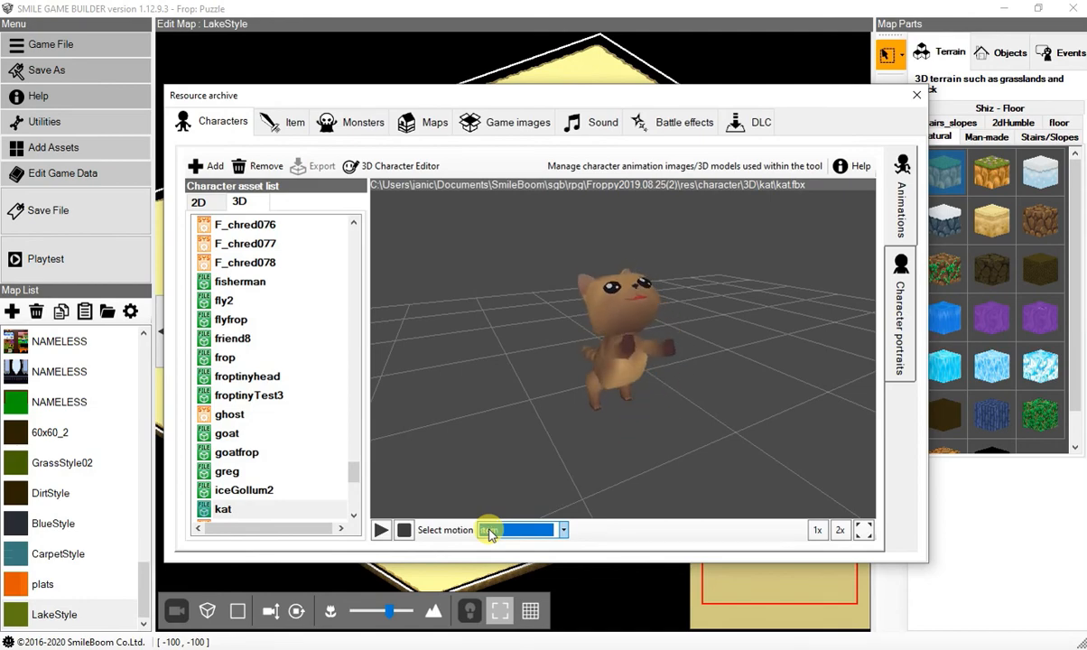
{"action": "scroll", "coordinate": [489, 533], "scroll_direction": "down", "scroll_amount": 1}
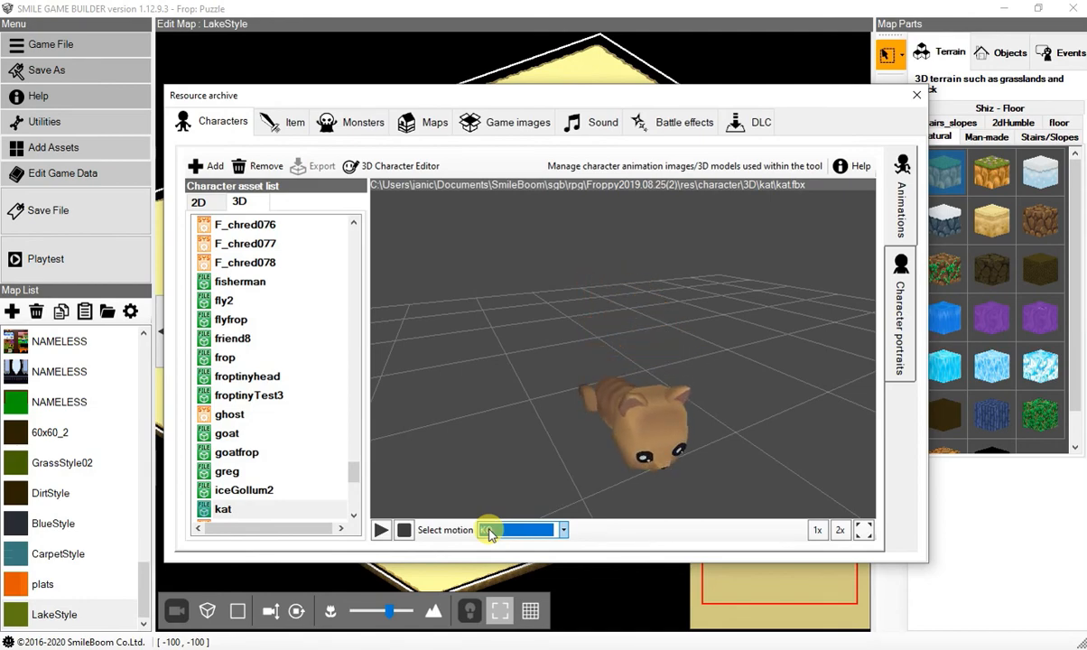
{"action": "scroll", "coordinate": [489, 534], "scroll_direction": "down", "scroll_amount": 1}
{"action": "scroll", "coordinate": [488, 534], "scroll_direction": "down", "scroll_amount": 1}
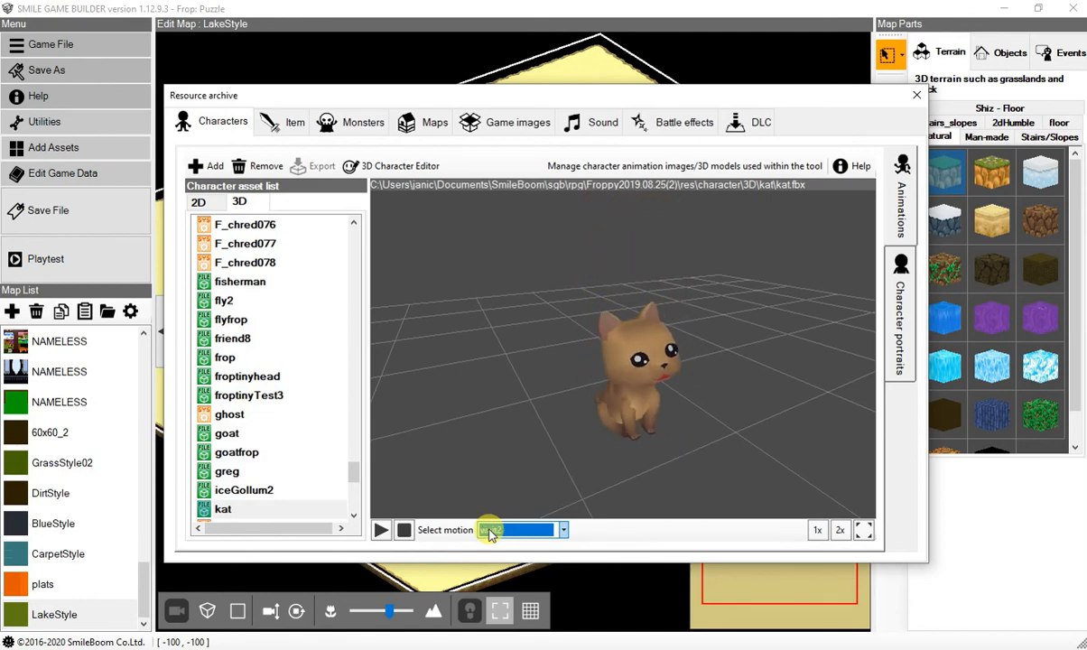
{"action": "scroll", "coordinate": [489, 534], "scroll_direction": "down", "scroll_amount": 1}
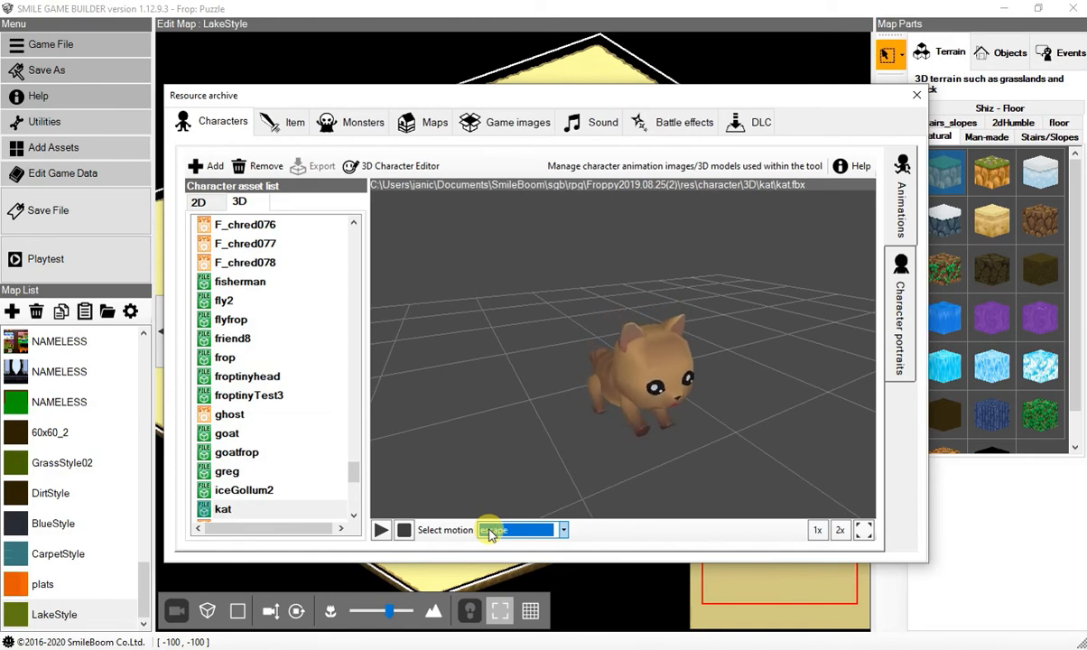
{"action": "scroll", "coordinate": [489, 534], "scroll_direction": "down", "scroll_amount": 1}
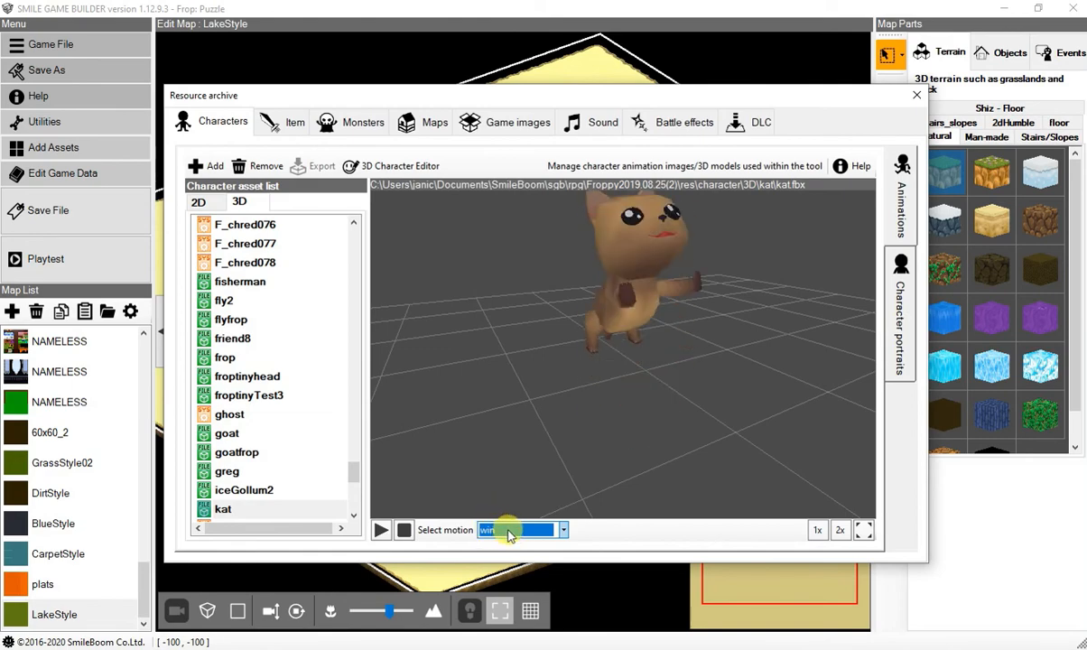
Preview the walk motion, examine the cat from the side and front, and close the resource archive
{"action": "left_click", "coordinate": [495, 531]}
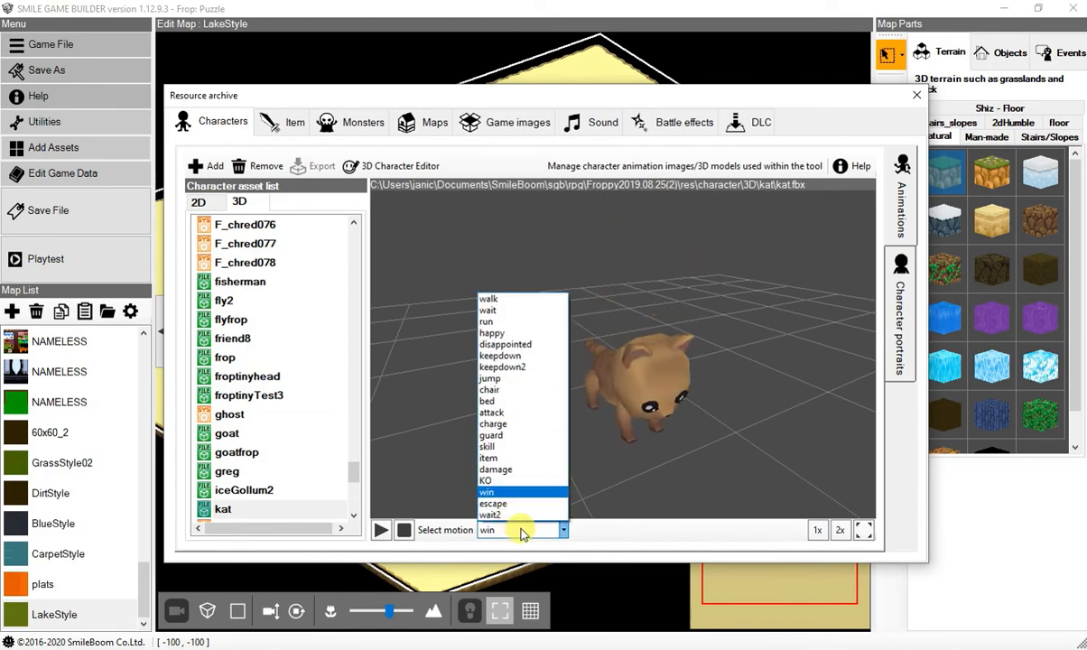
{"action": "left_click", "coordinate": [492, 299]}
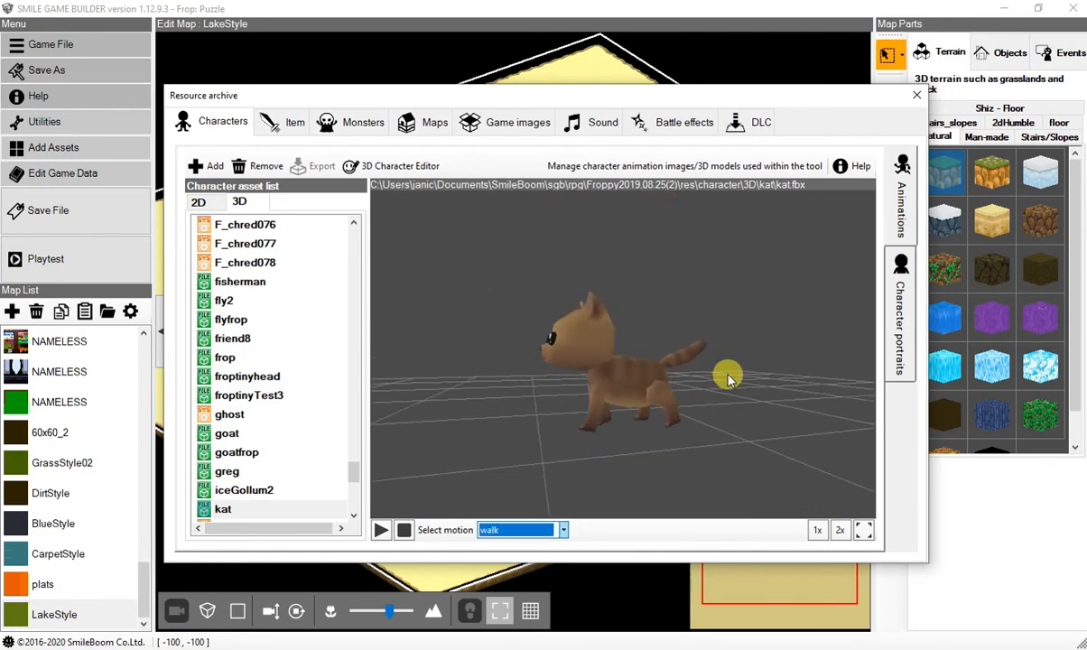
{"action": "middle_click_drag", "start_coordinate": [761, 353], "coordinate": [726, 339]}
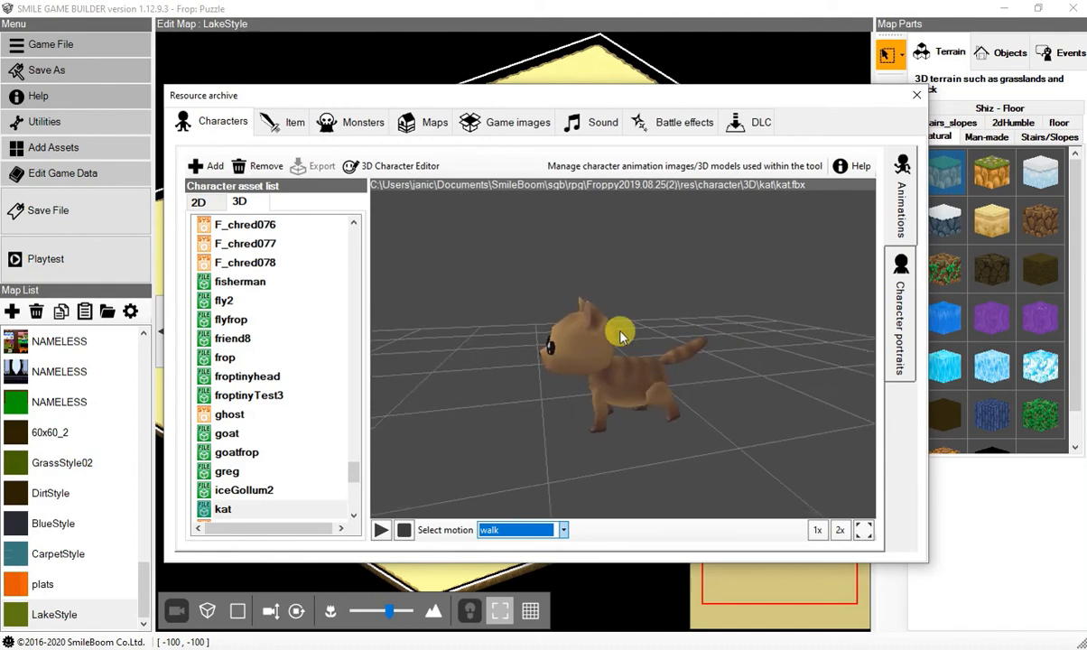
{"action": "middle_click_drag", "start_coordinate": [648, 389], "coordinate": [722, 373]}
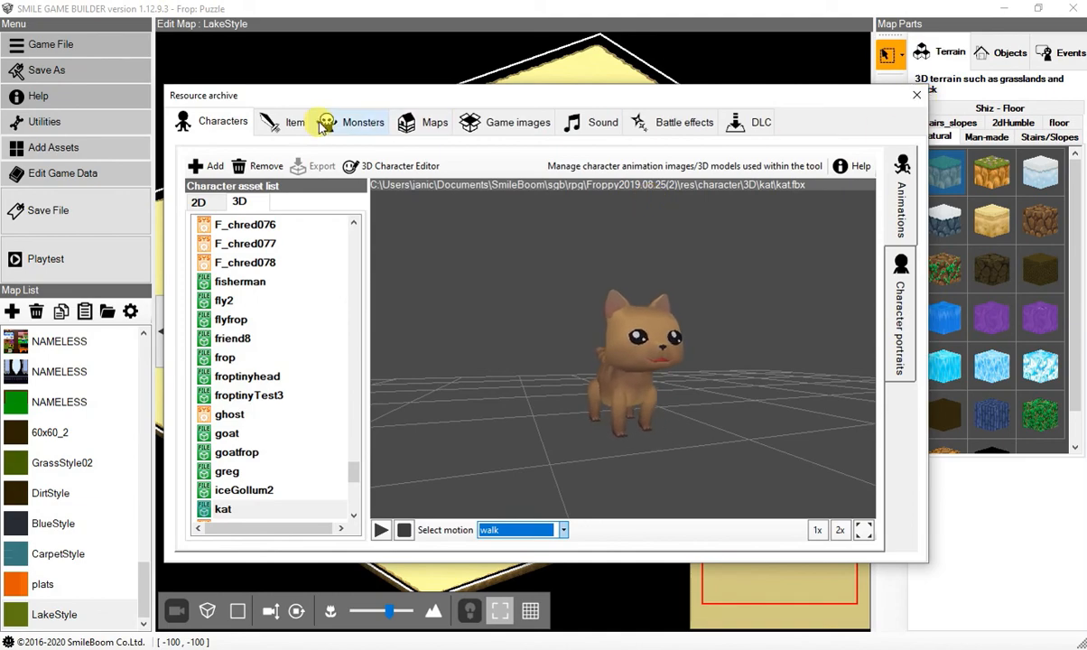
{"action": "left_click", "coordinate": [916, 97]}
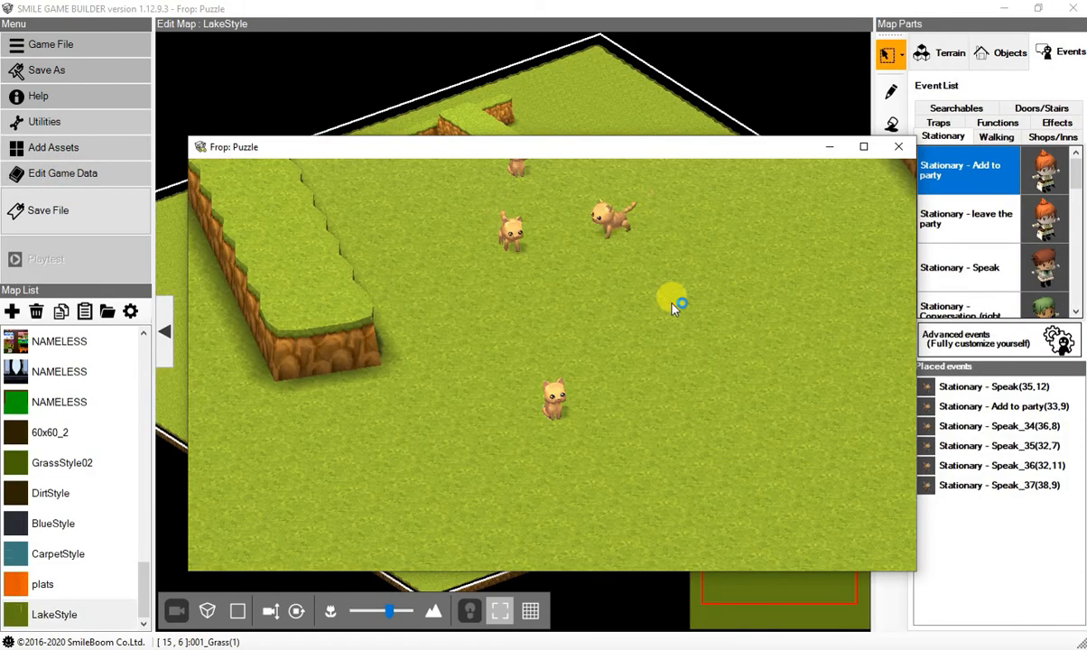
Walk the player cat around the walled grass area in the playtest to check its movement among the other cats
{"action": "key", "text": "Right"}
{"action": "key", "text": "Up"}
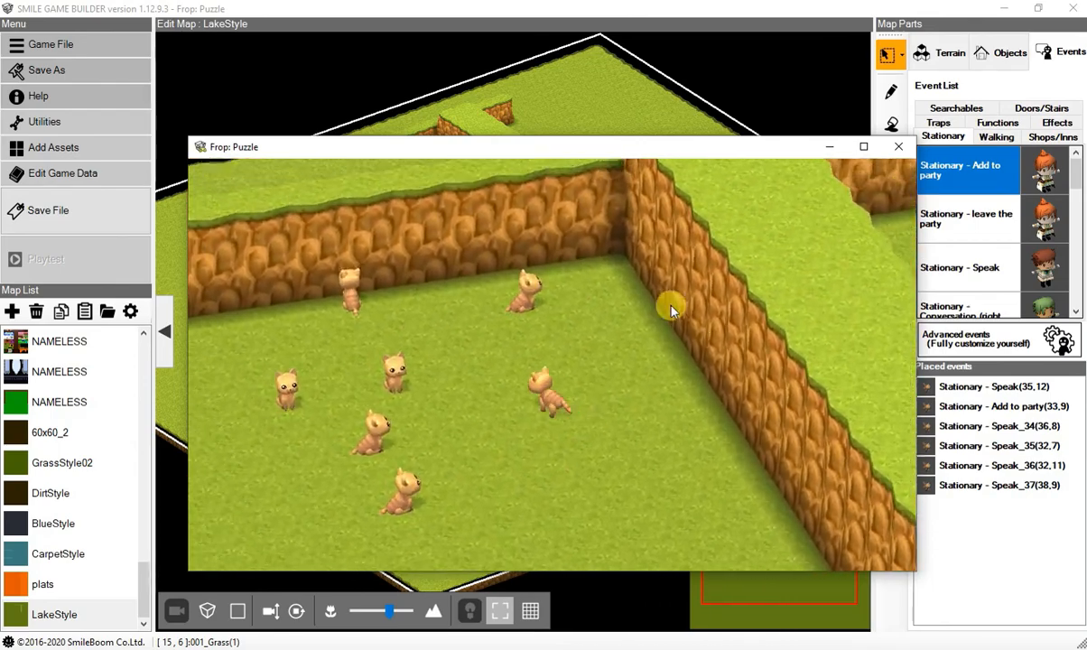
{"action": "key", "text": "Left"}
{"action": "key", "text": "Down"}
{"action": "key", "text": "Right"}
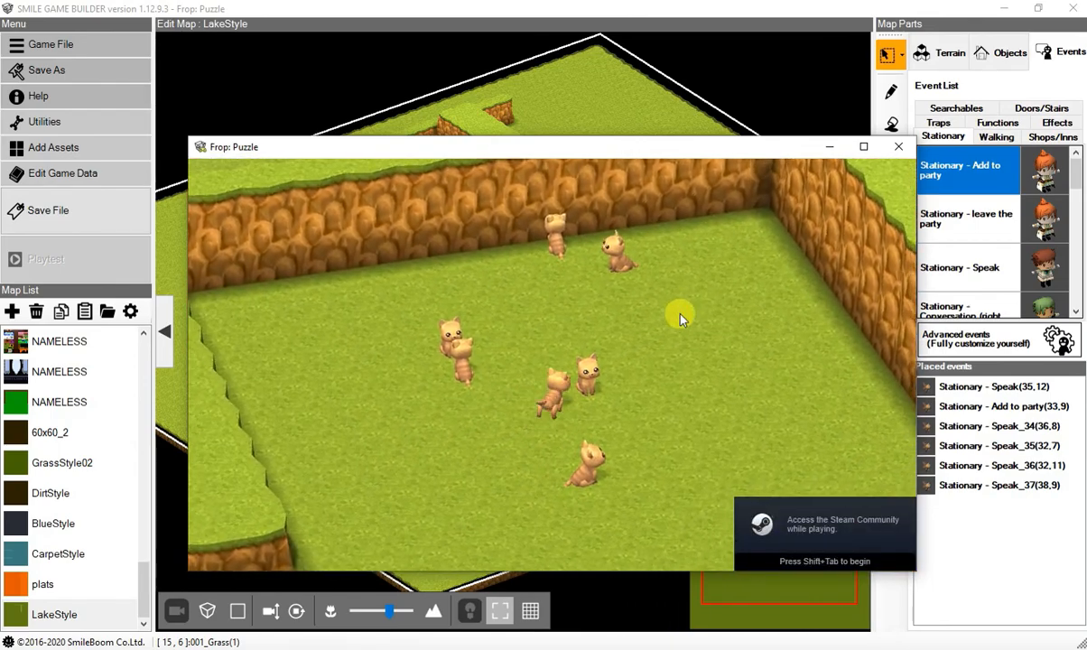
{"action": "key", "text": "Up"}
{"action": "key", "text": "Right"}
{"action": "key", "text": "Down"}
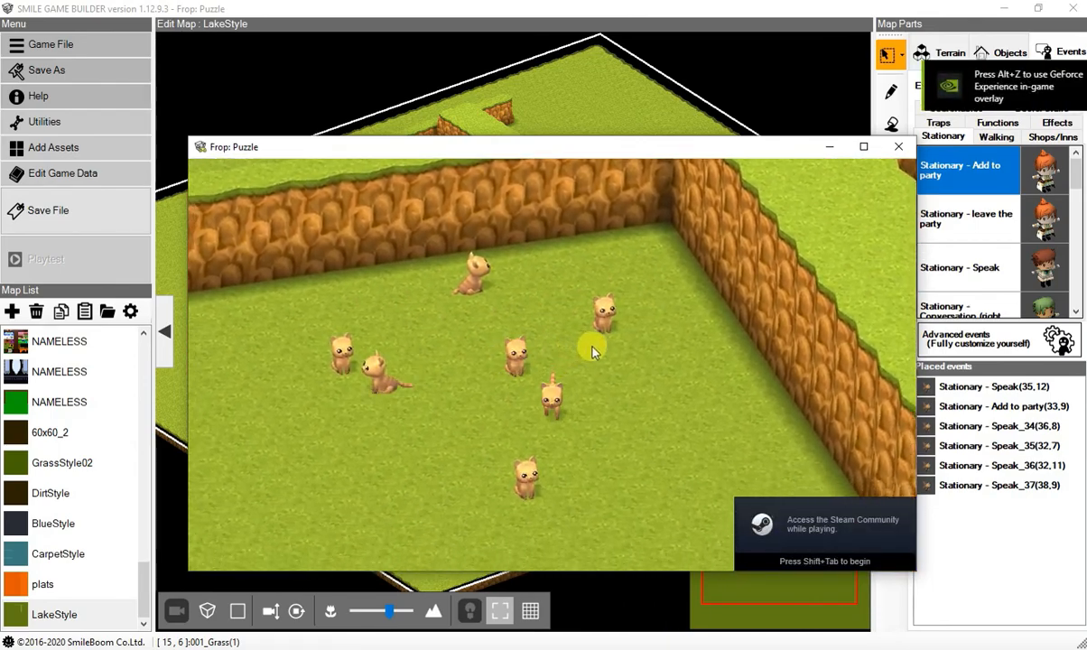
{"action": "key", "text": "Left"}
{"action": "key", "text": "Up"}
{"action": "key", "text": "Right"}
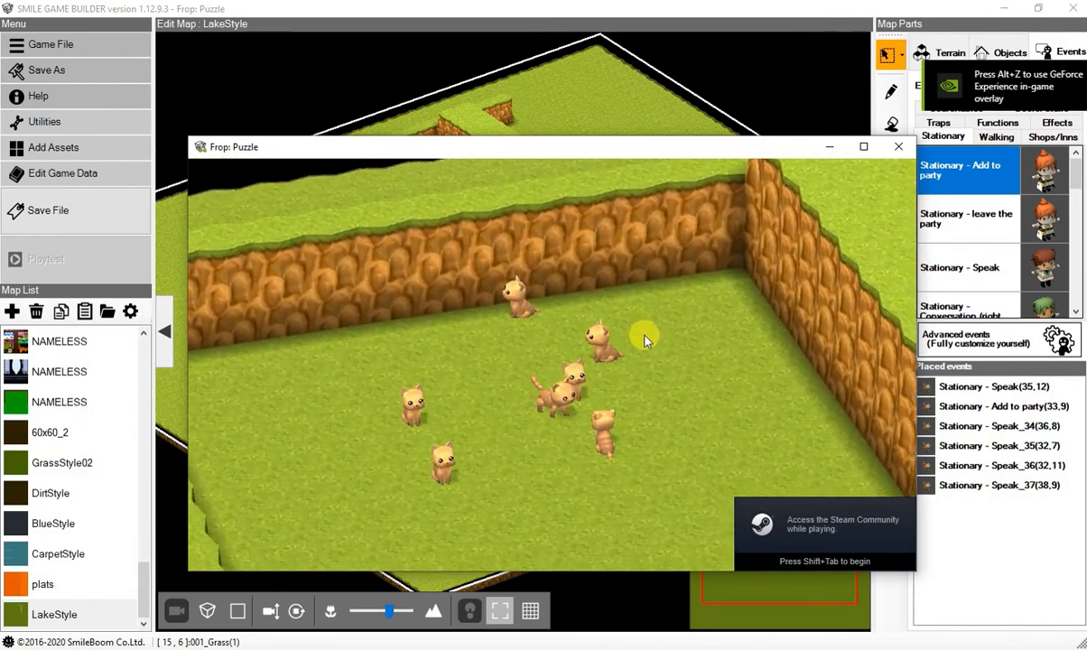
{"action": "key", "text": "Down"}
{"action": "key", "text": "Left"}
{"action": "key", "text": "Up"}
{"action": "key", "text": "Up"}
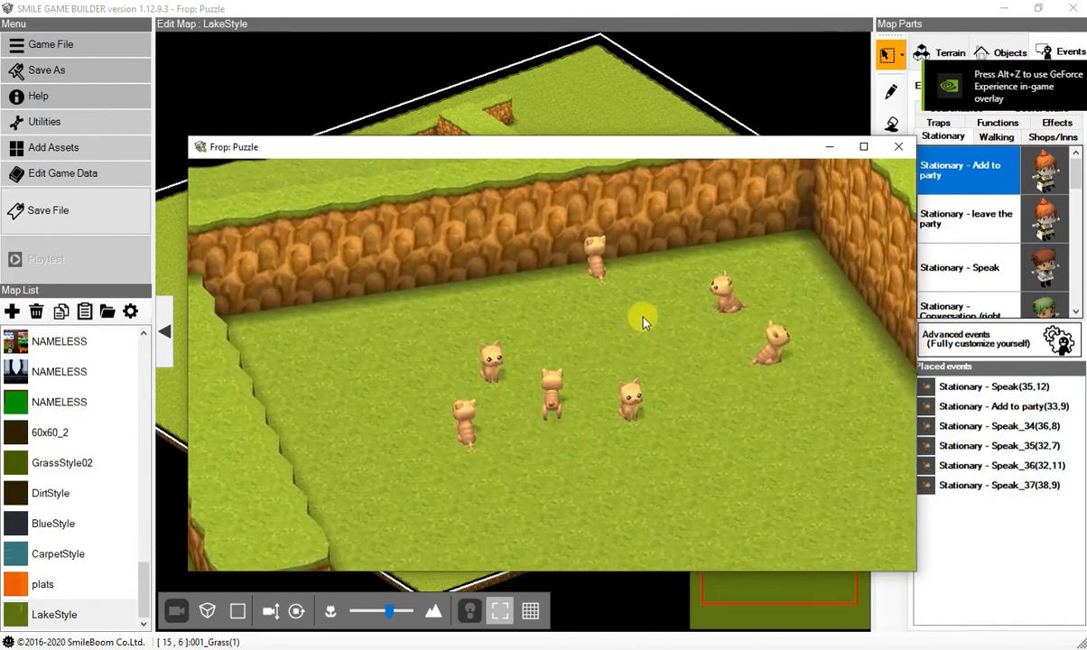
{"action": "key", "text": "Left"}
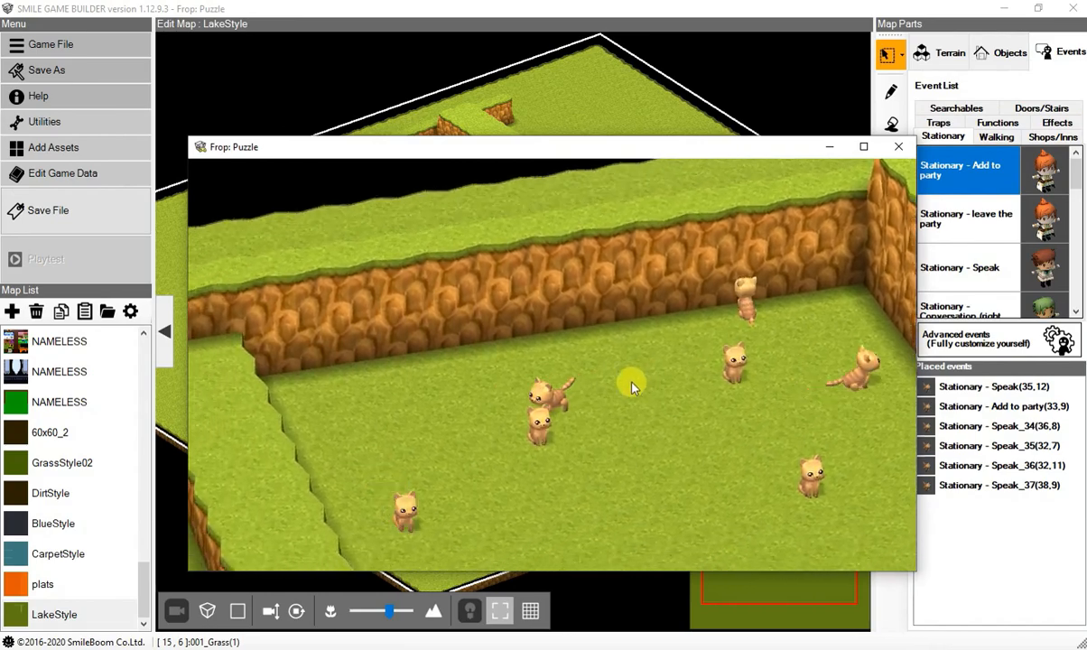
Approach the stationary cats in the playtest, start their speak events and dismiss the dialogue
{"action": "key", "text": "Down"}
{"action": "key", "text": "Left"}
{"action": "key", "text": "Return"}
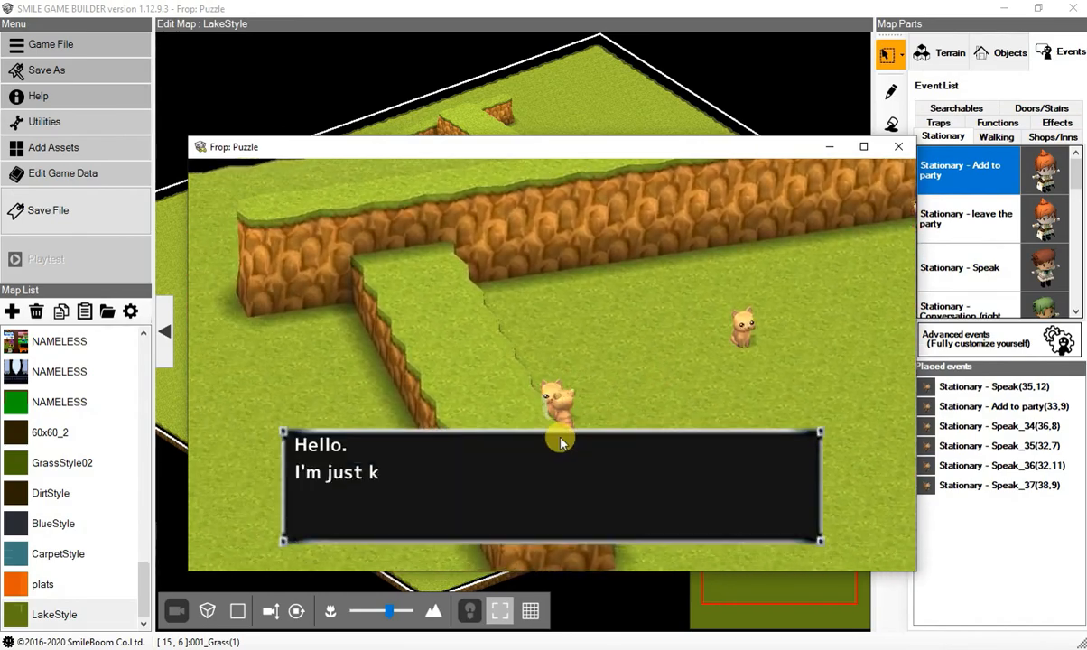
{"action": "key", "text": "Return"}
{"action": "key", "text": "Right"}
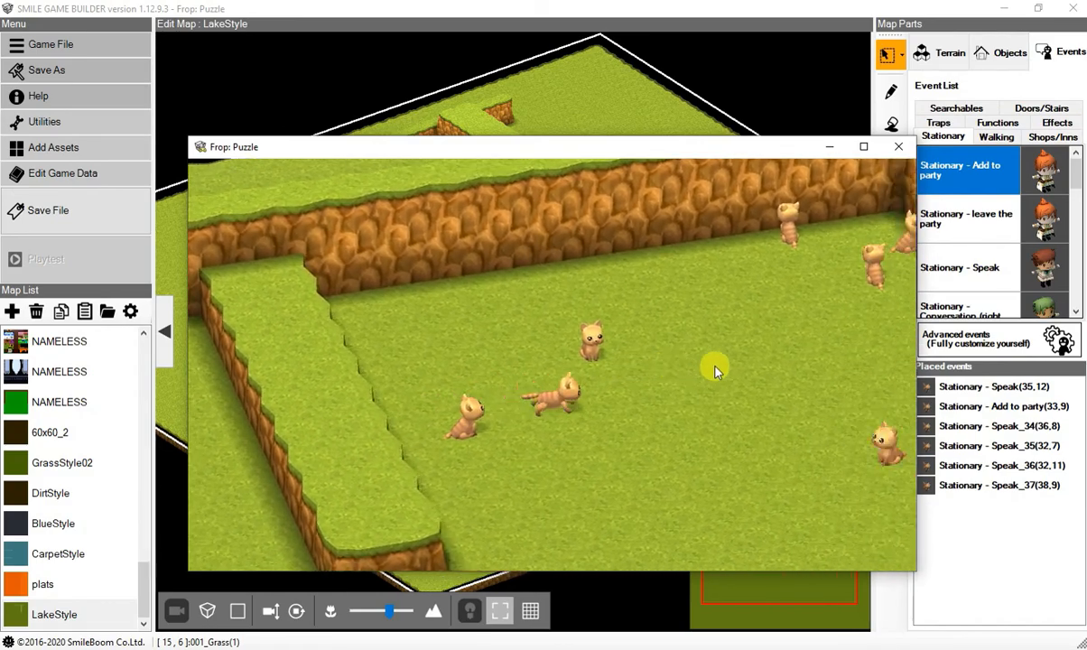
{"action": "key", "text": "Down"}
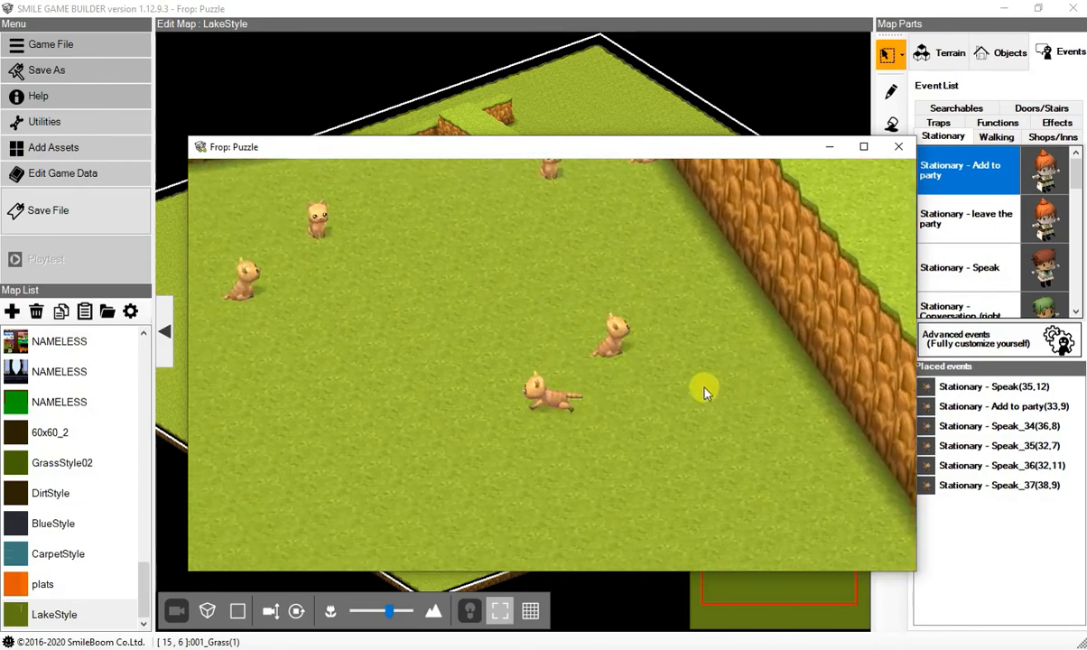
{"action": "key", "text": "Return"}
{"action": "key", "text": "Return"}
{"action": "key", "text": "Up"}
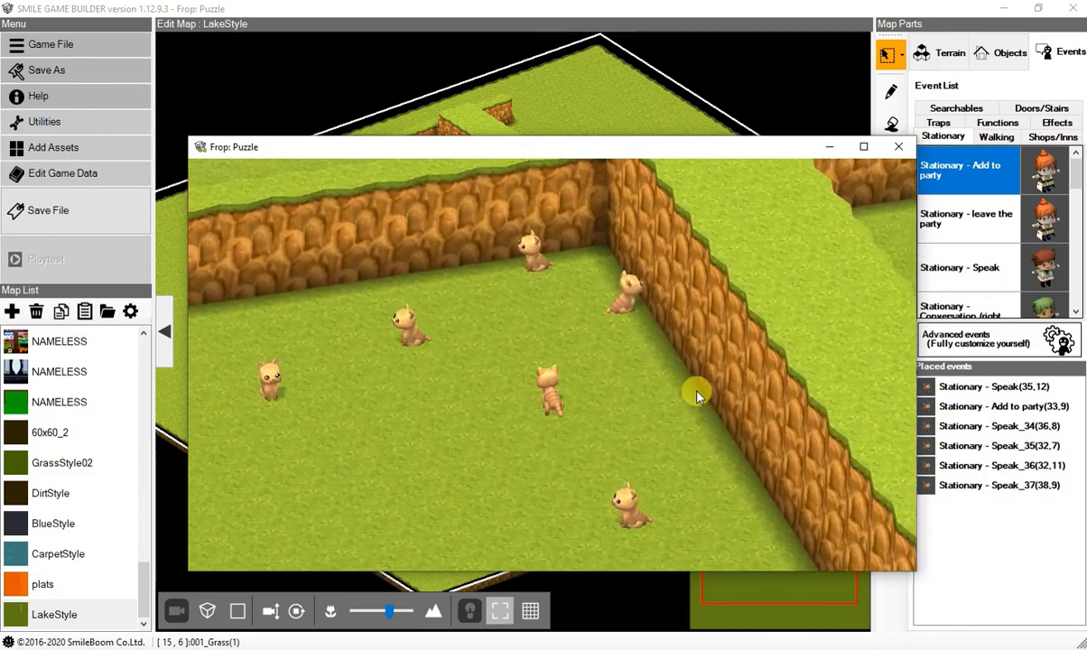
Talk to the cat with the add-to-party event and advance through its joining dialogue
{"action": "key", "text": "Left"}
{"action": "key", "text": "Return"}
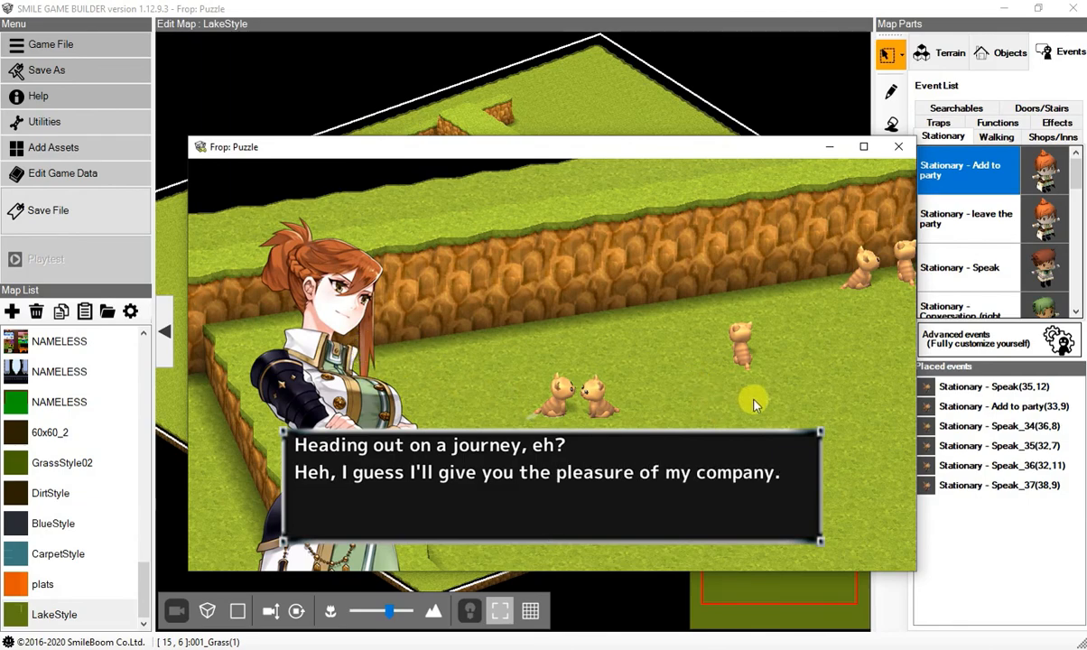
{"action": "key", "text": "Return"}
{"action": "key", "text": "Return"}
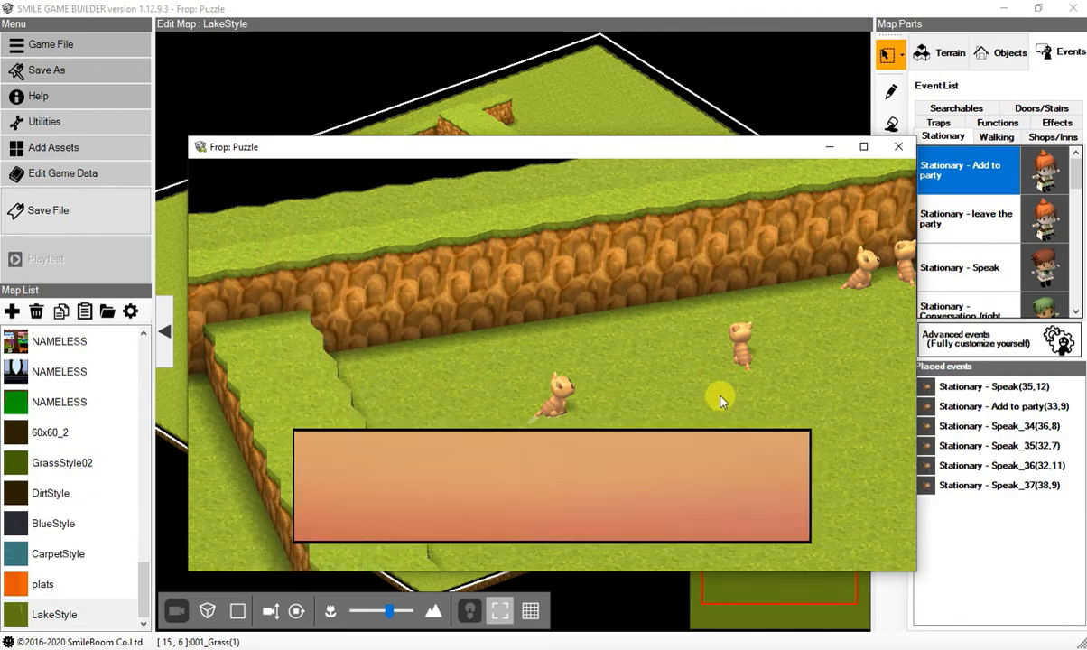
Run the player cat past the ledge and across the open grass, and close the playtest window
{"action": "key", "text": "Down"}
{"action": "key", "text": "Up"}
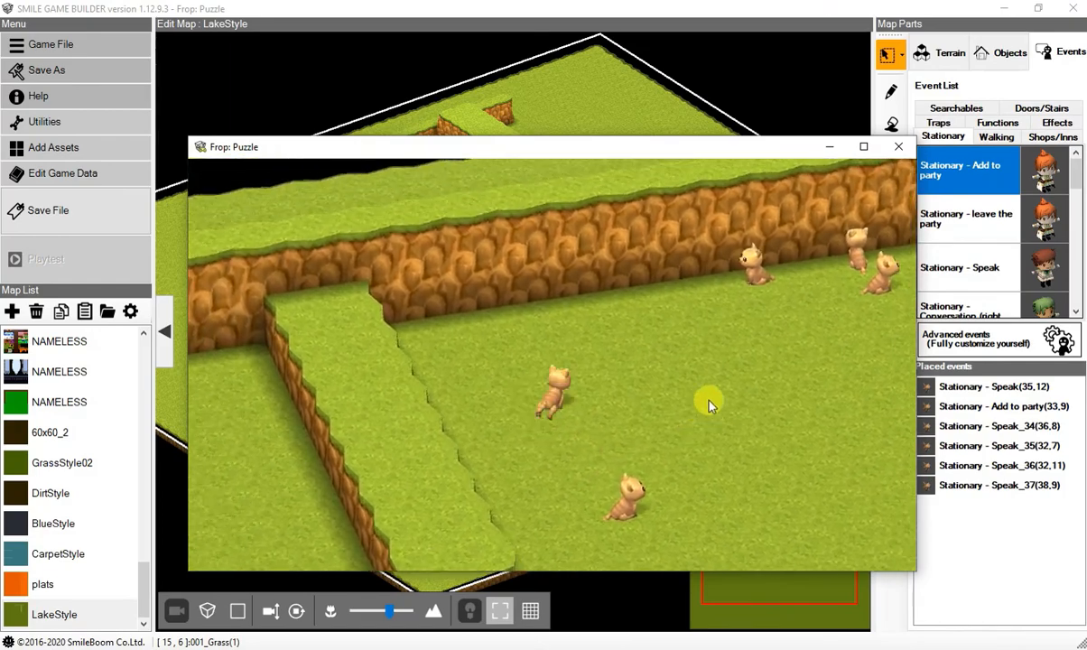
{"action": "key", "text": "Right"}
{"action": "key", "text": "Down"}
{"action": "key", "text": "Left"}
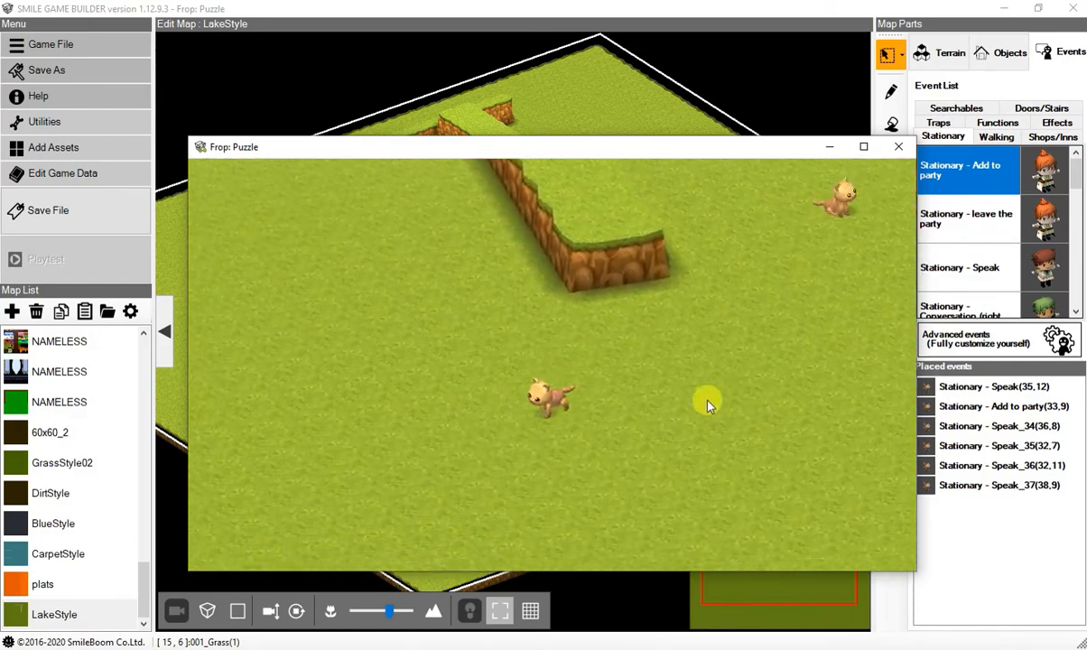
{"action": "key", "text": "Down"}
{"action": "key", "text": "Right"}
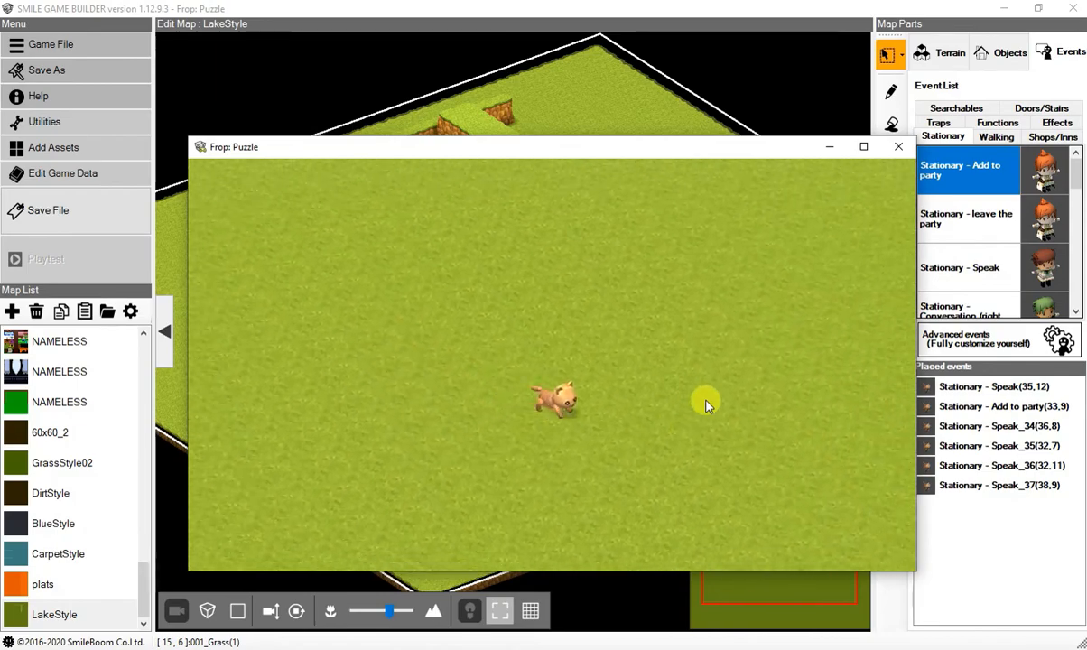
{"action": "key", "text": "Down"}
{"action": "left_click", "coordinate": [899, 148]}
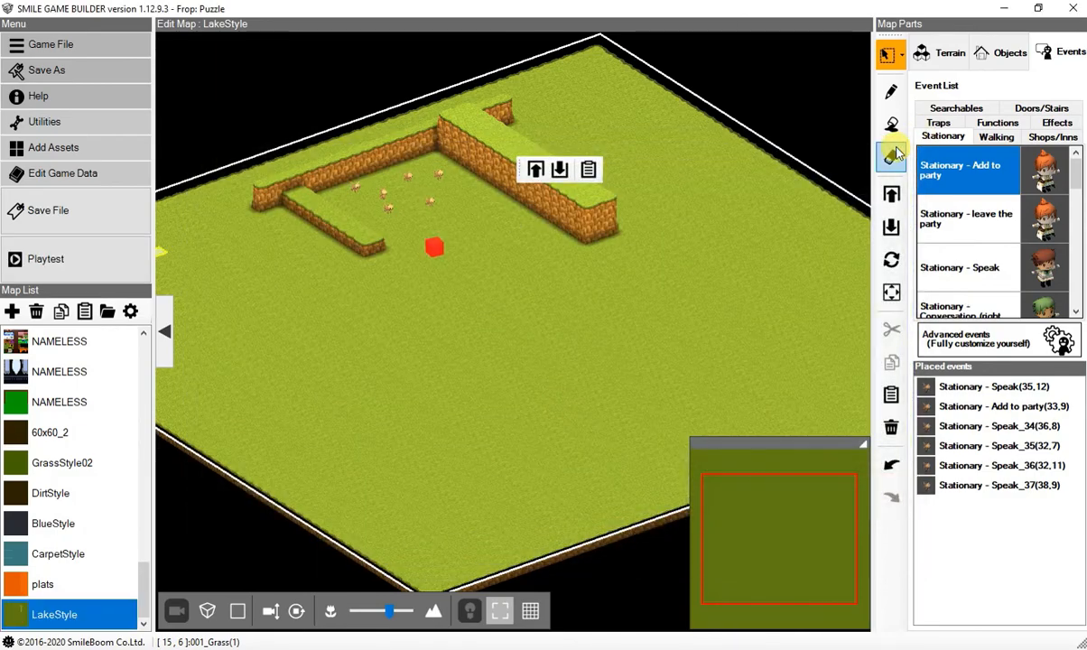
Examine the placed cat events up close inside the walled corner of the LakeStyle map
{"action": "scroll", "coordinate": [525, 308], "scroll_direction": "up", "scroll_amount": 3}
{"action": "right_click_drag", "start_coordinate": [434, 234], "coordinate": [528, 455]}
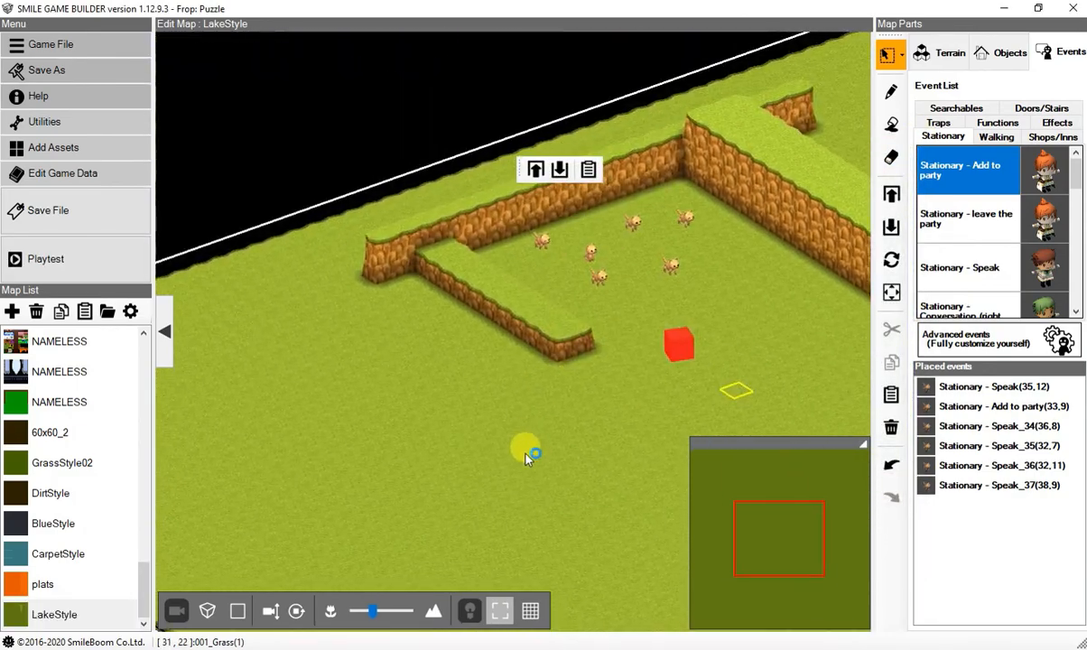
{"action": "scroll", "coordinate": [581, 322], "scroll_direction": "up", "scroll_amount": 4}
{"action": "scroll", "coordinate": [645, 262], "scroll_direction": "down", "scroll_amount": 3}
{"action": "right_click_drag", "start_coordinate": [646, 262], "coordinate": [607, 393]}
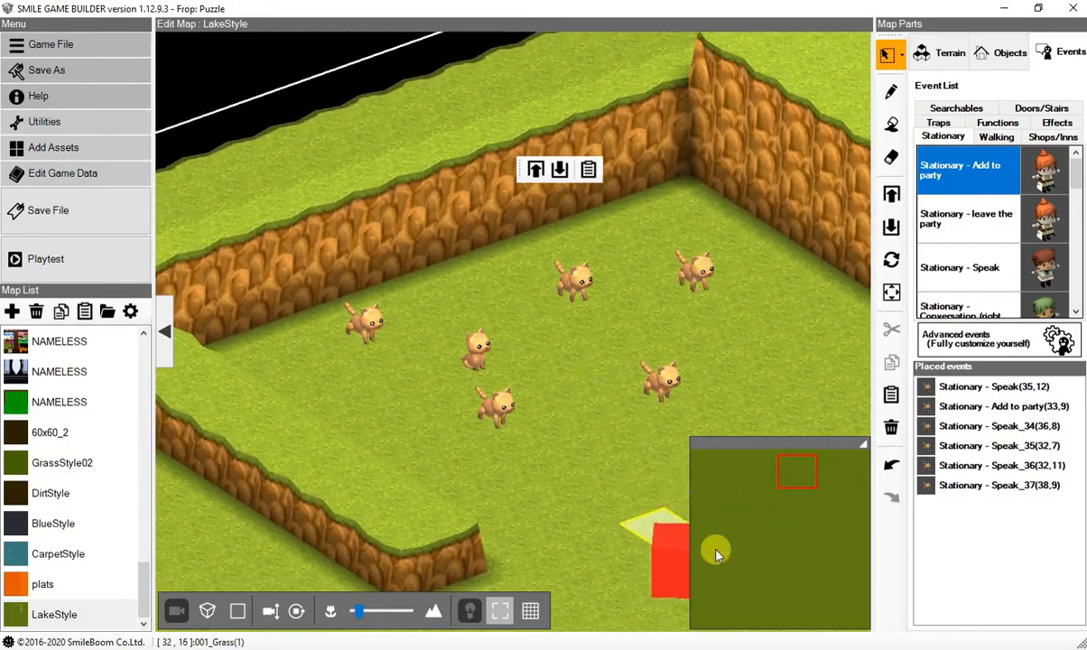